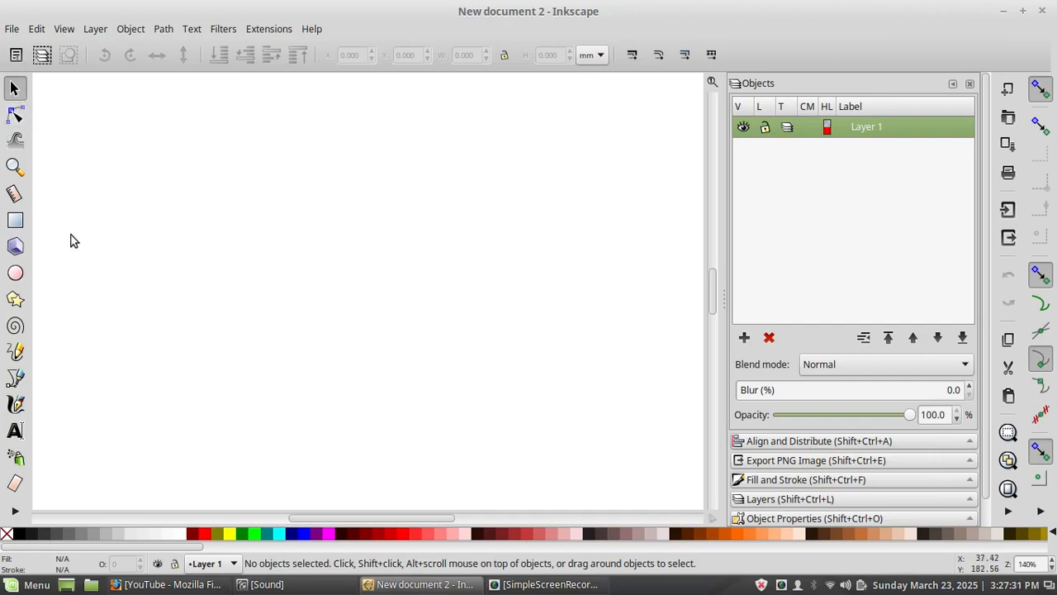
# Step: Draw a very dark maroon rectangle about 55 × 40 mm in the middle of the canvas
pyautogui.click(15, 378)
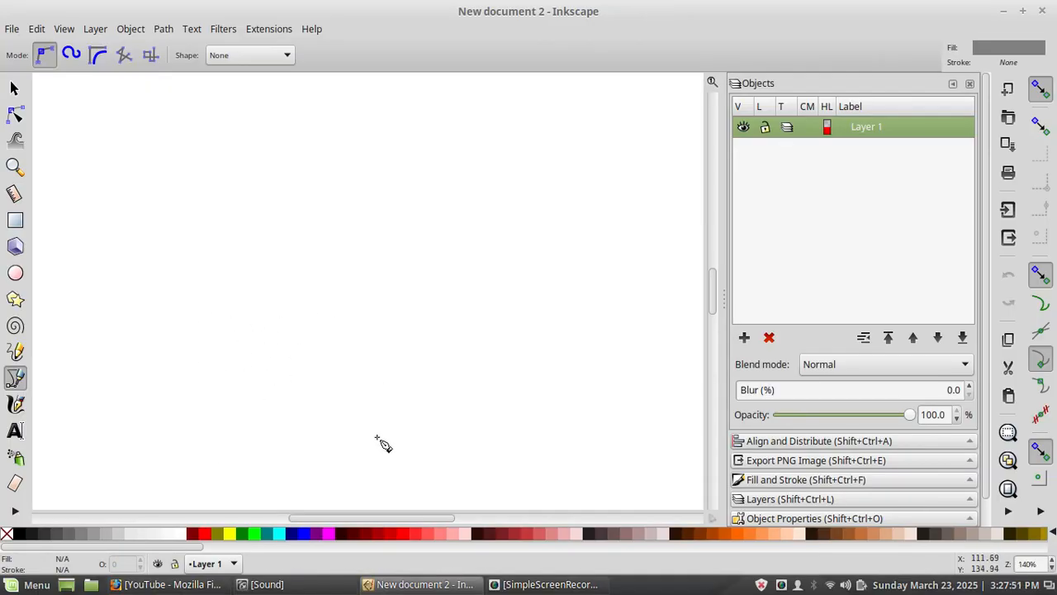
pyautogui.click(16, 220)
pyautogui.click(348, 533)
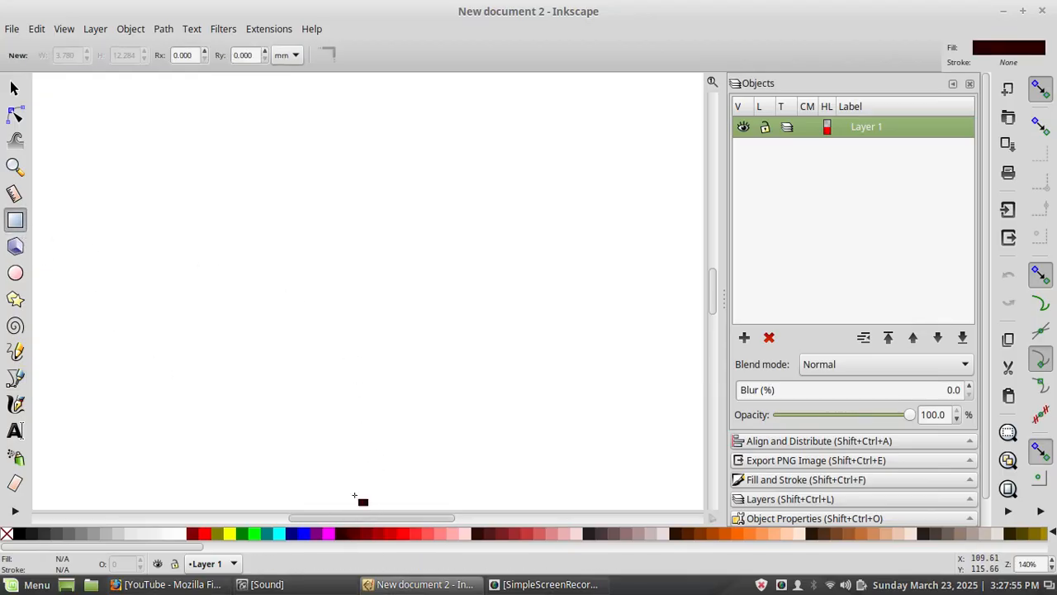
pyautogui.moveTo(238, 236); pyautogui.dragTo(464, 398)
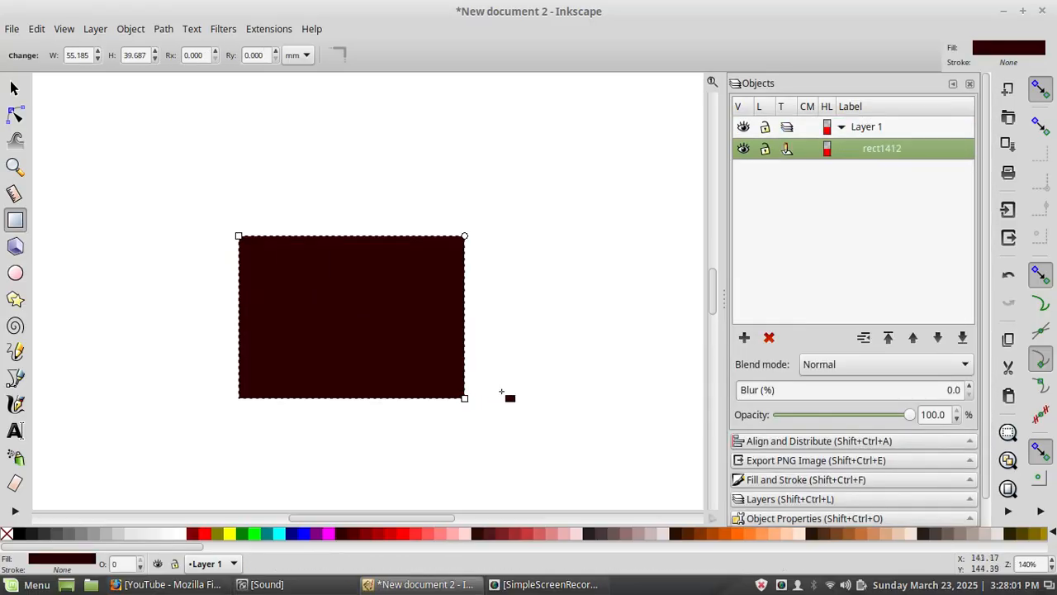
# Step: Convert the dark maroon rectangle to a path and deselect it
pyautogui.press('s')
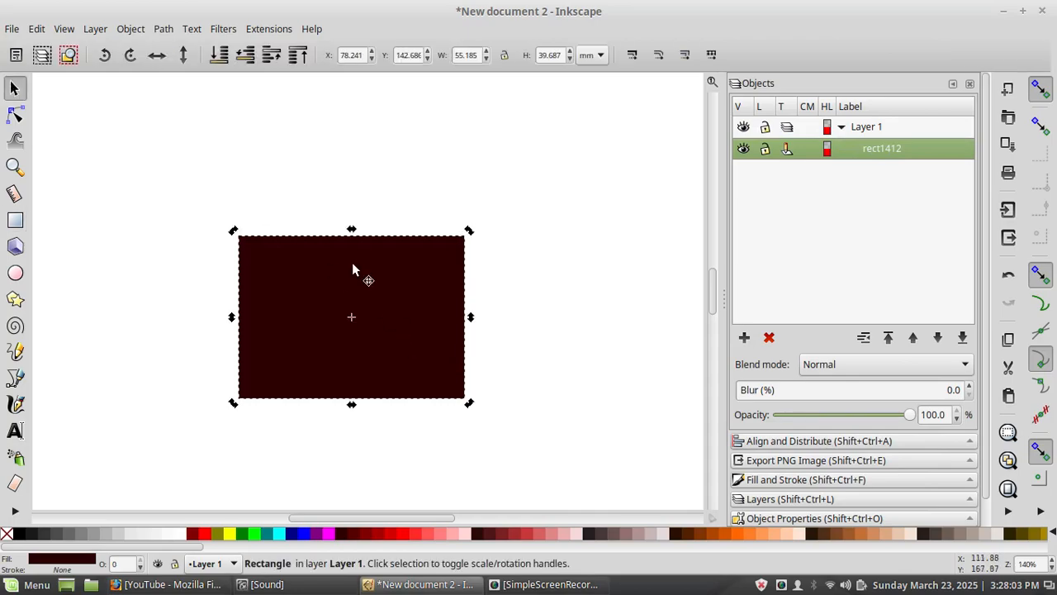
pyautogui.click(164, 29)
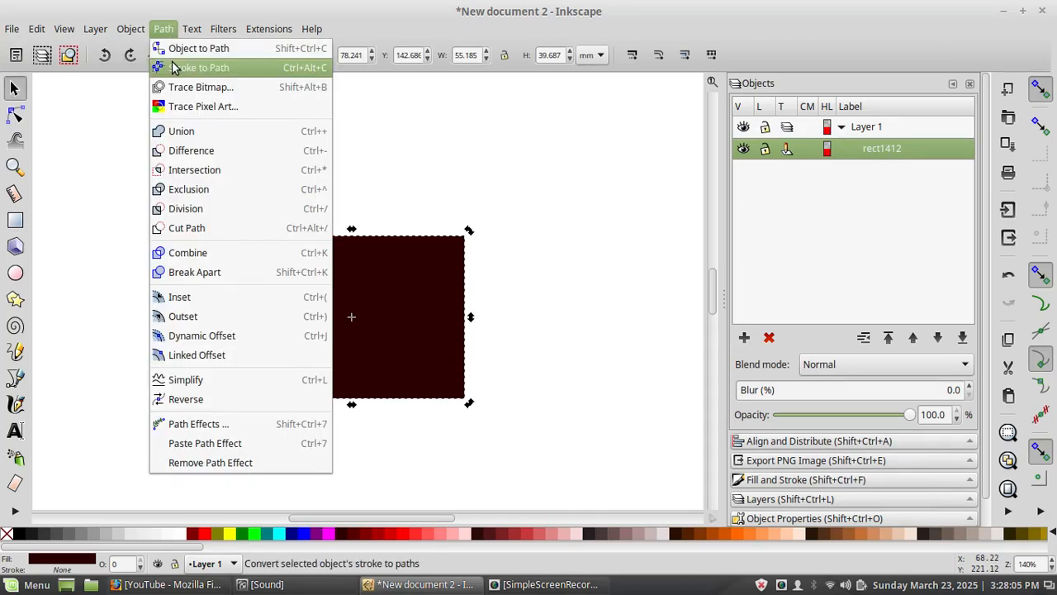
pyautogui.click(179, 48)
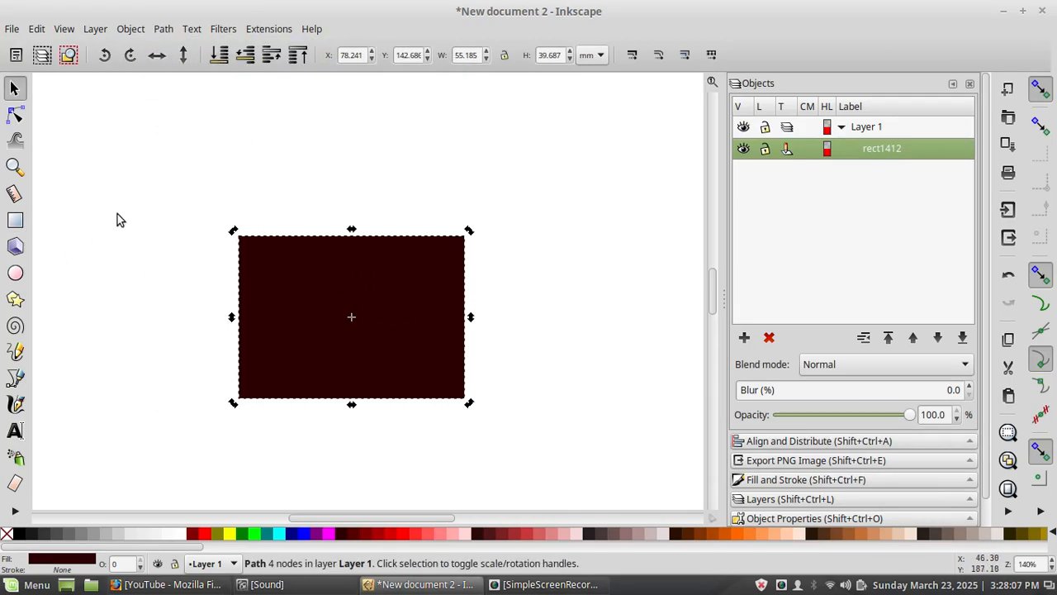
pyautogui.click(152, 216)
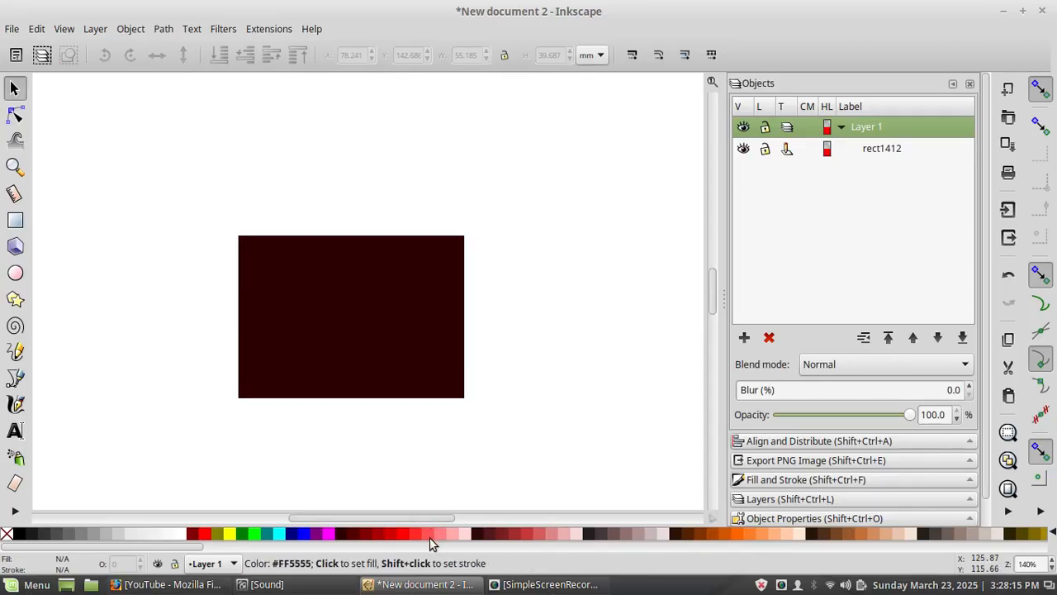
# Step: Draw a closed, double-humped tongue about 26 × 19 mm over the dark rectangle's bottom edge with the Pen tool and fill it with #FF5555
pyautogui.click(15, 378)
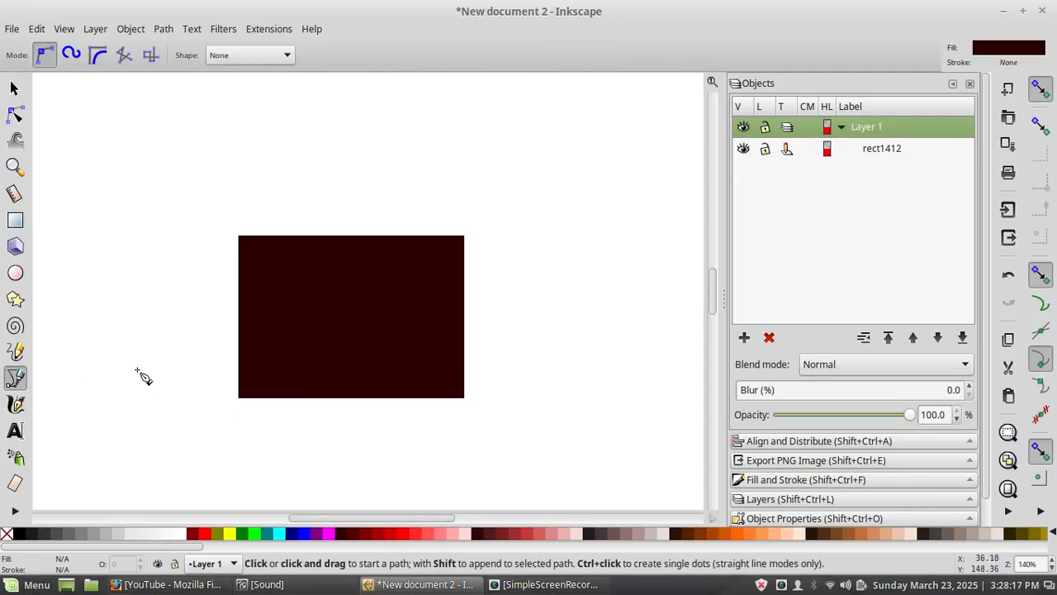
pyautogui.click(292, 404)
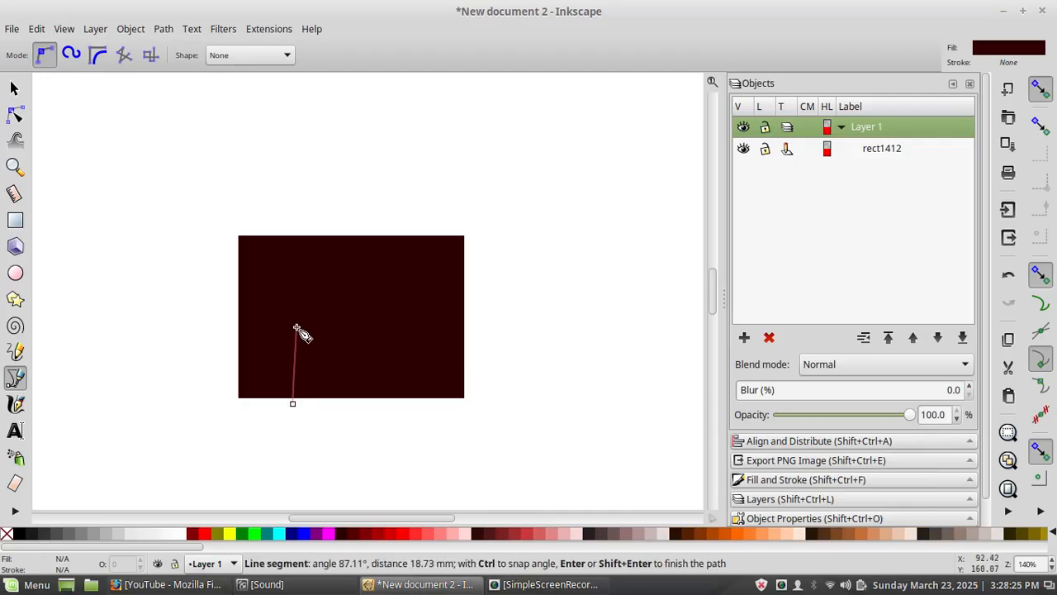
pyautogui.moveTo(299, 343); pyautogui.dragTo(400, 349)
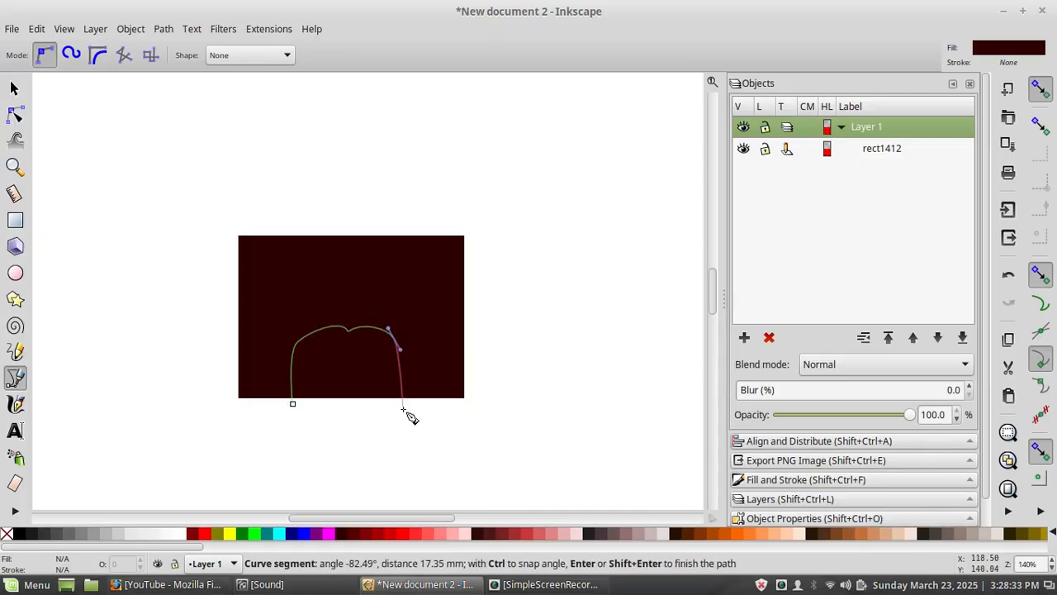
pyautogui.click(398, 403)
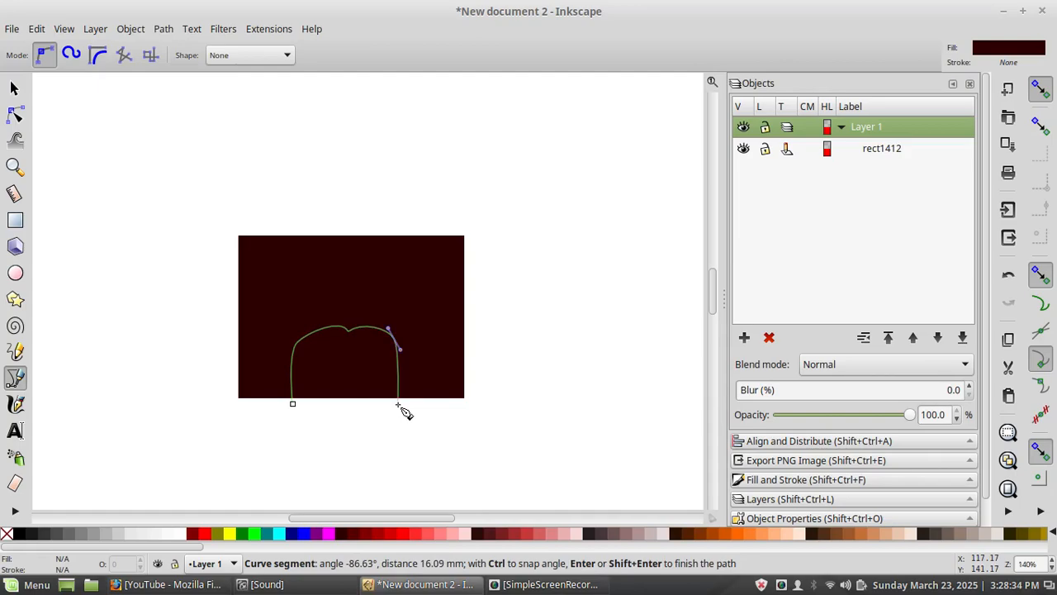
pyautogui.click(292, 404)
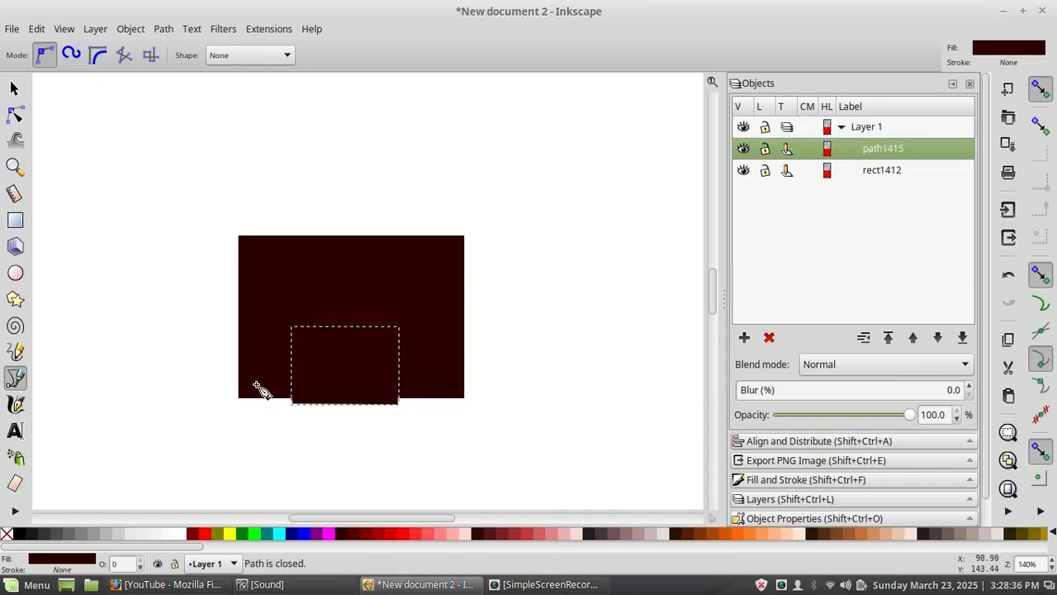
pyautogui.click(430, 536)
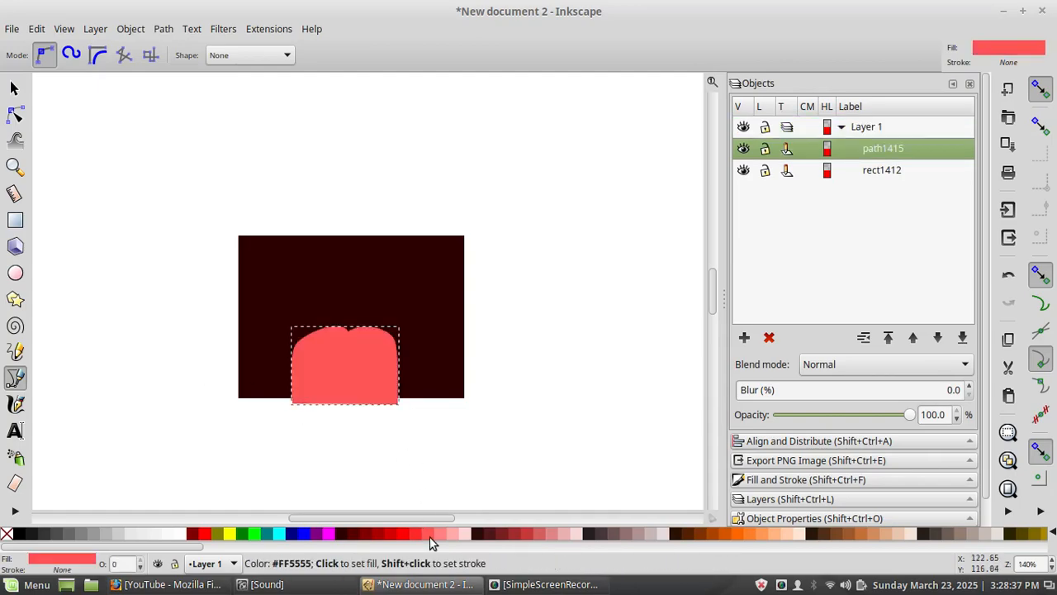
pyautogui.click(15, 89)
pyautogui.click(170, 326)
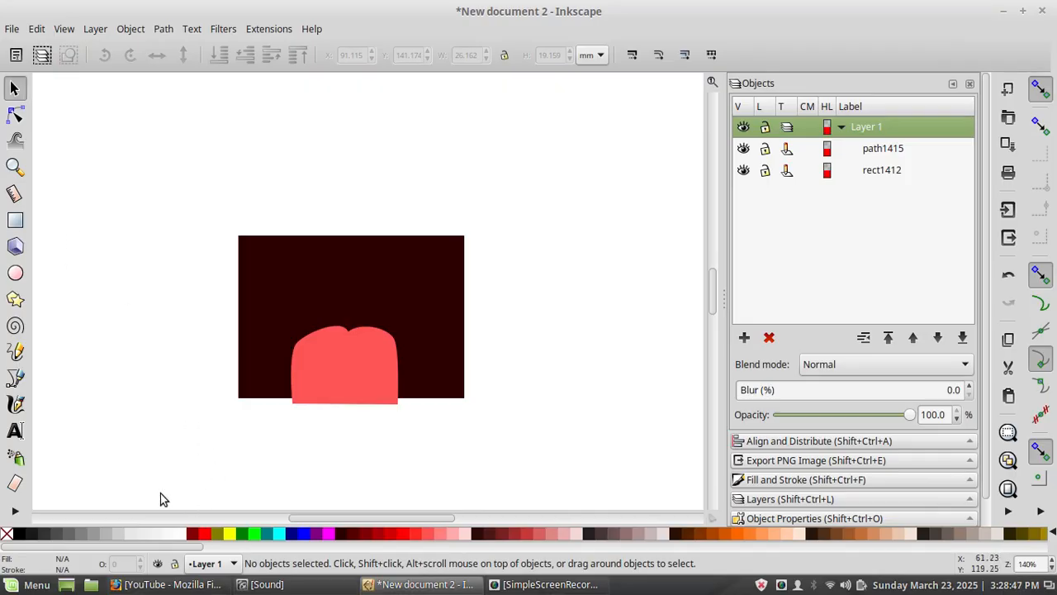
# Step: Draw a rectangle about 44 × 26 mm inside the dark rectangle, covering the upper part of the tongue
pyautogui.click(15, 377)
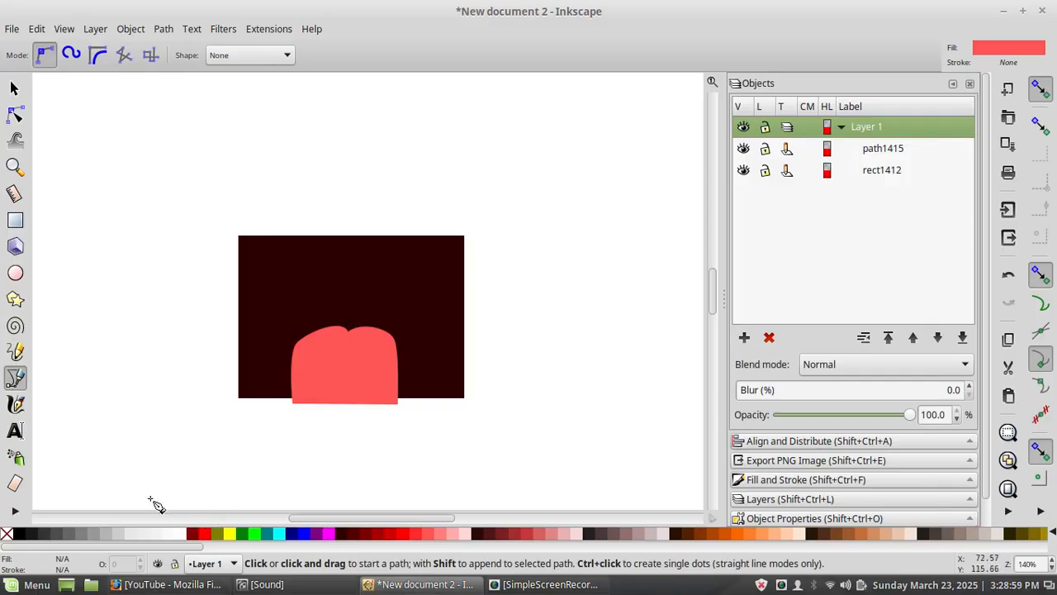
pyautogui.click(15, 220)
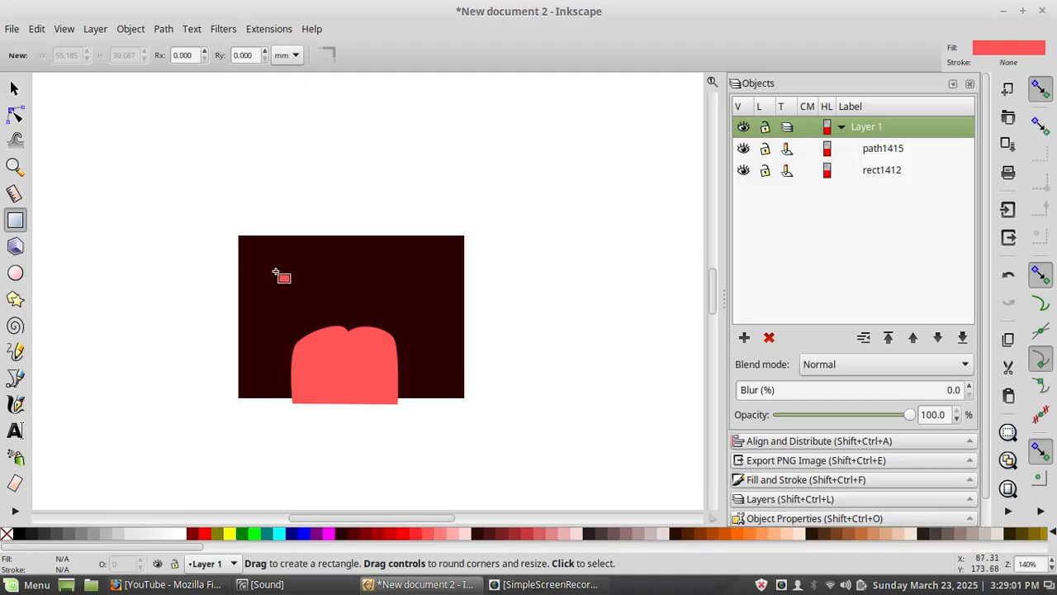
pyautogui.moveTo(261, 267); pyautogui.dragTo(442, 373)
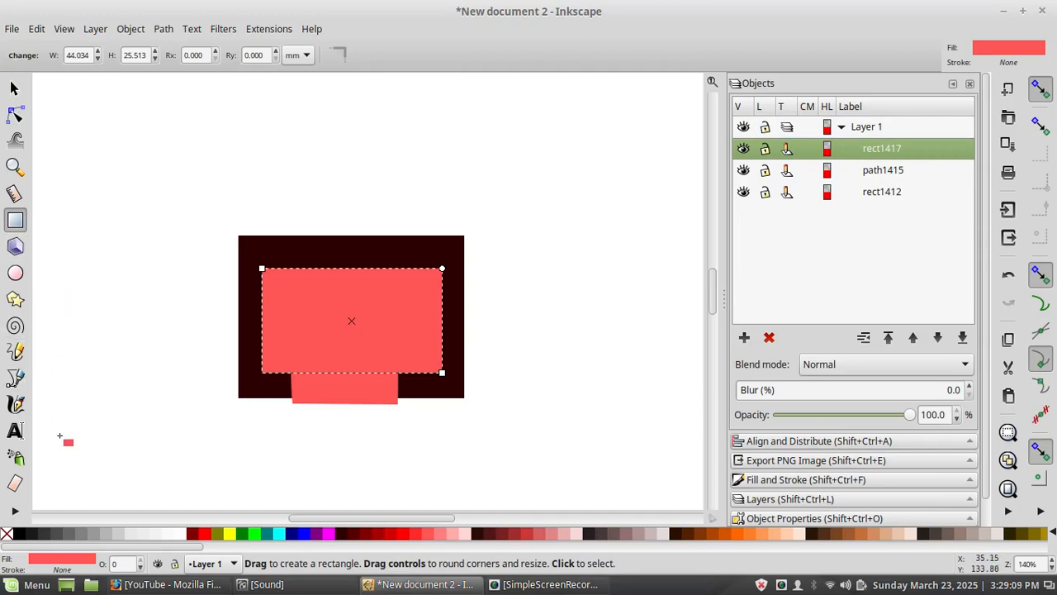
# Step: Resize the inner rectangle to about 36 × 30 mm by narrowing both sides and extending its top and bottom edges
pyautogui.click(14, 88)
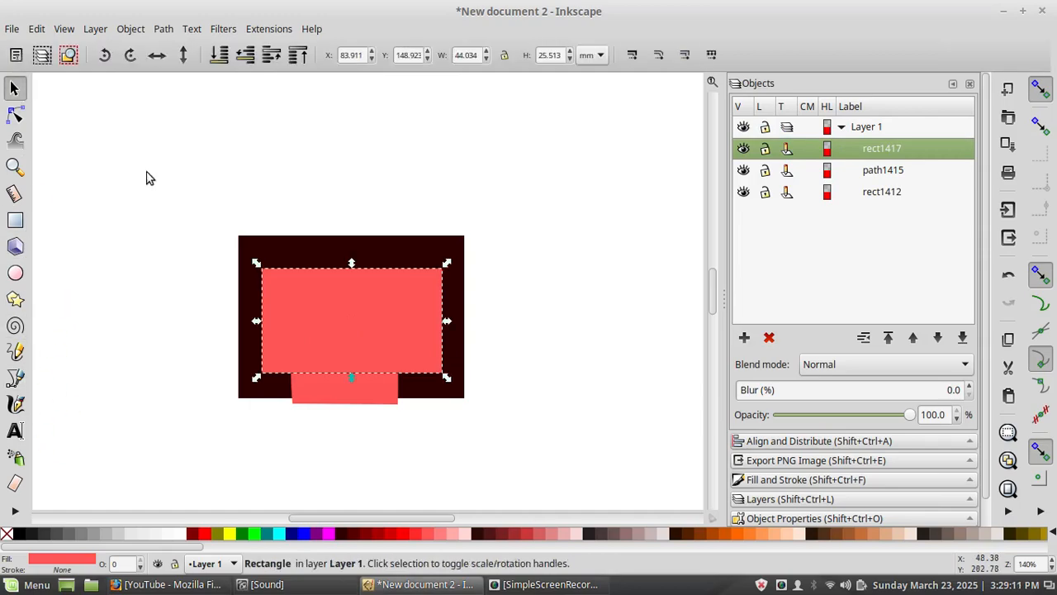
pyautogui.moveTo(256, 321); pyautogui.dragTo(266, 320)
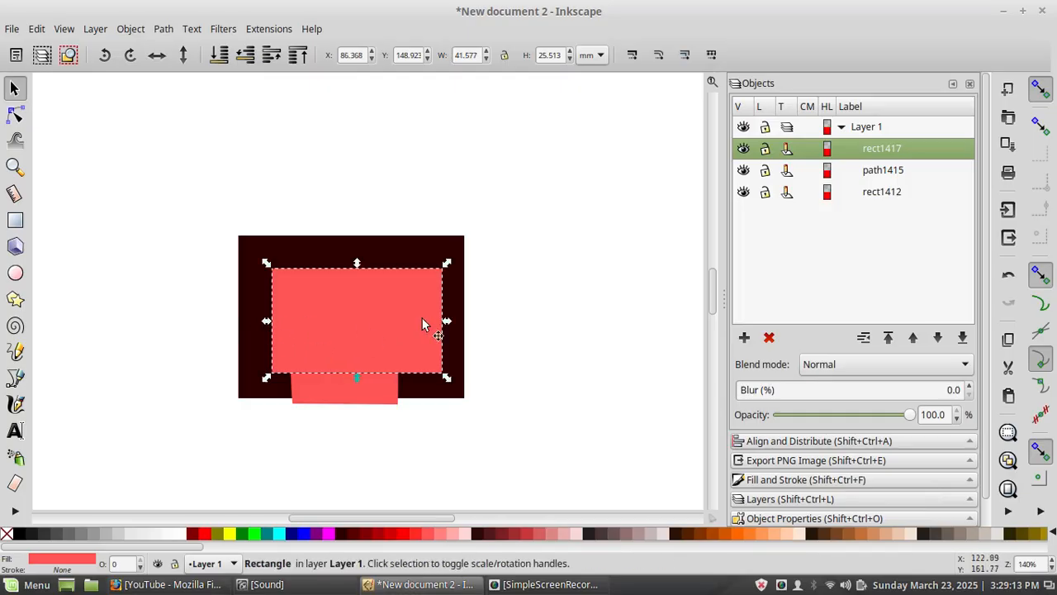
pyautogui.moveTo(445, 325); pyautogui.dragTo(425, 324)
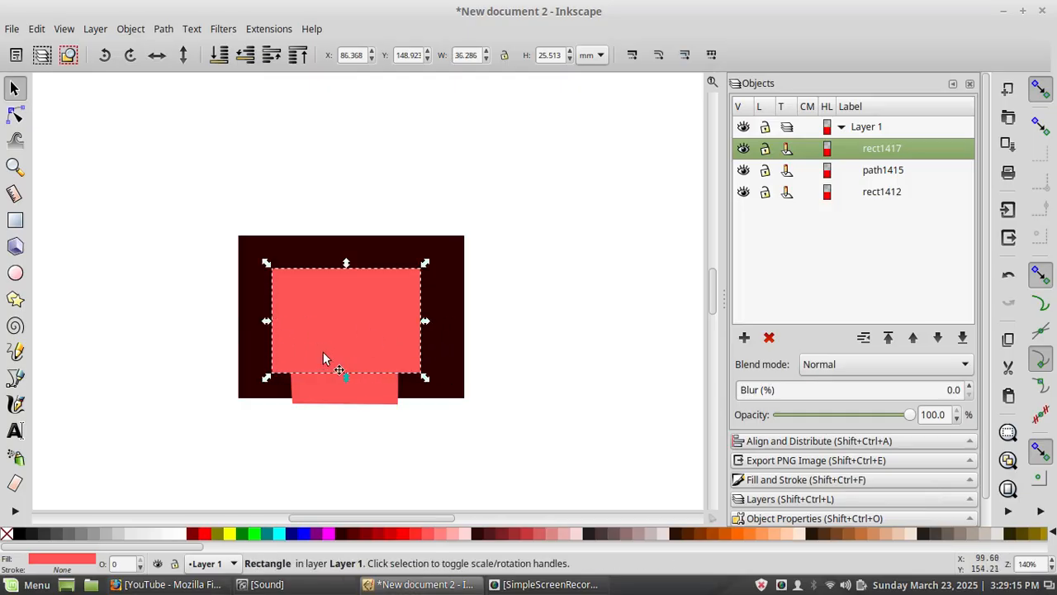
pyautogui.moveTo(347, 375); pyautogui.dragTo(348, 387)
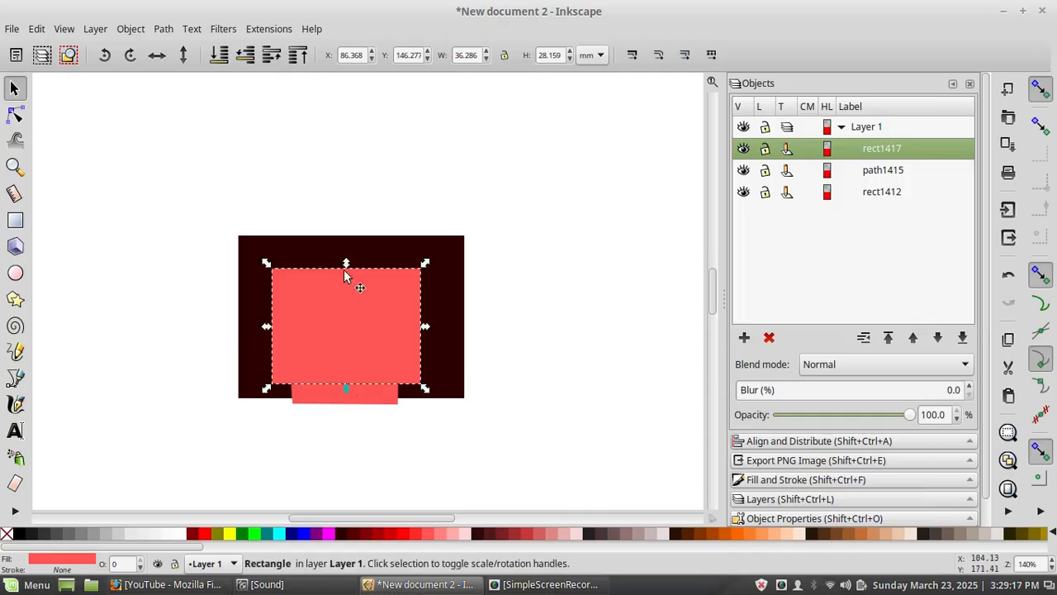
pyautogui.moveTo(349, 264); pyautogui.dragTo(349, 254)
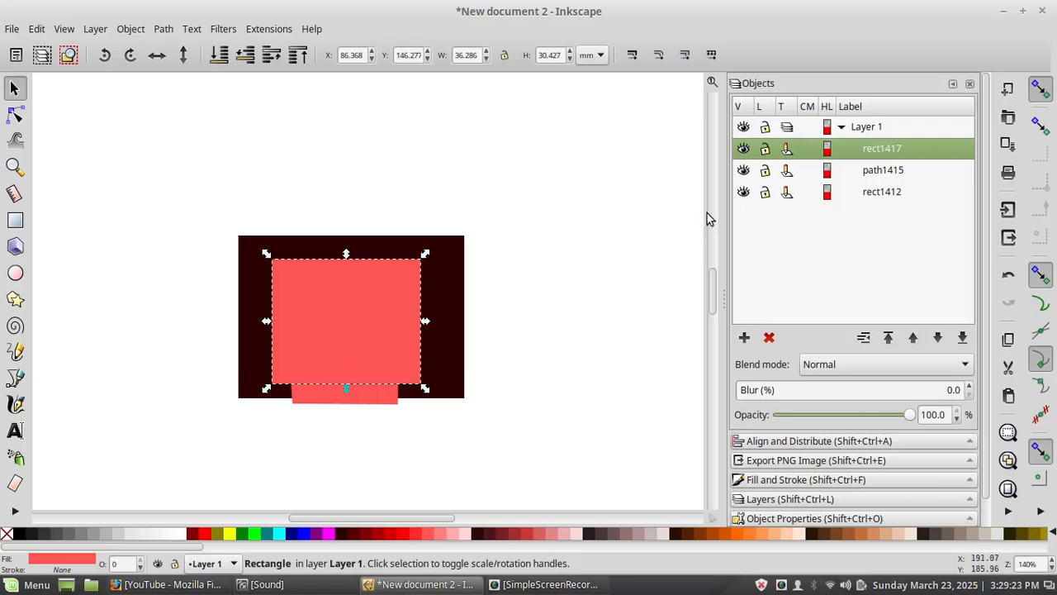
# Step: Rename the dark background rectangle's object label as MouthBack
pyautogui.click(247, 302)
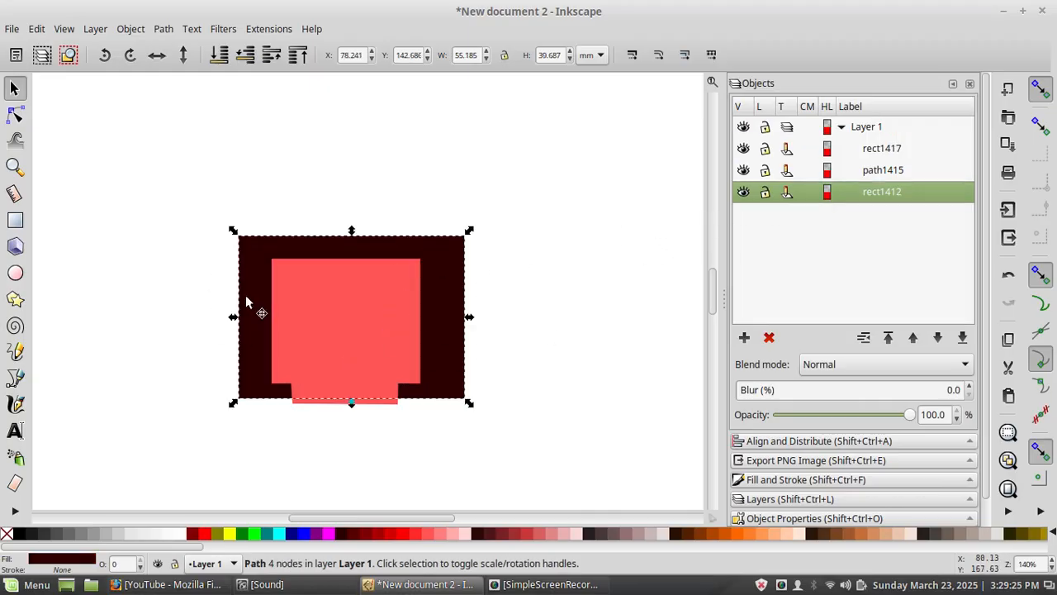
pyautogui.click(898, 194)
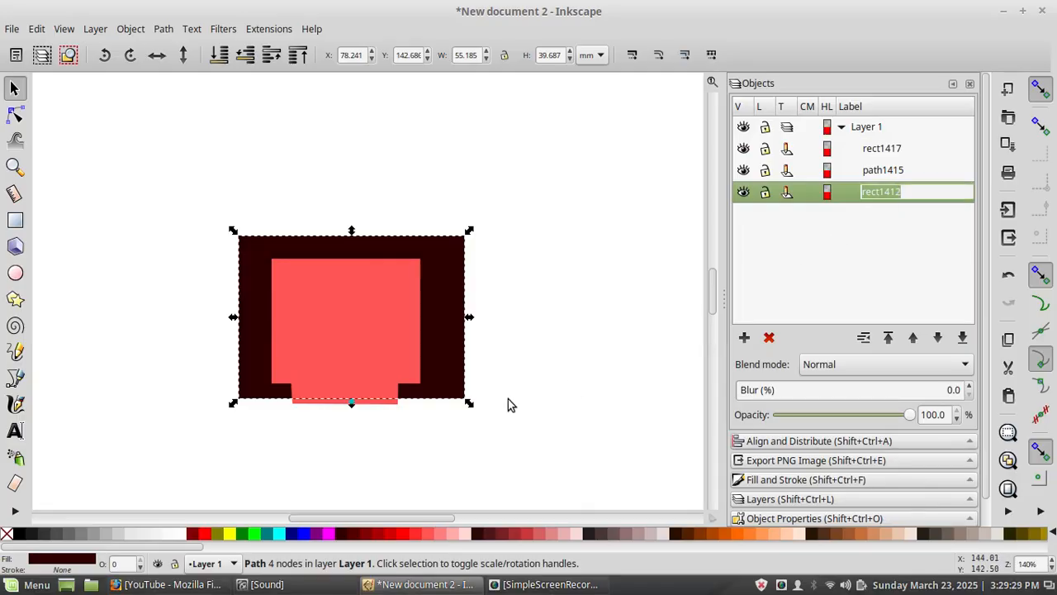
pyautogui.write('MouthBack')
pyautogui.press('Return')
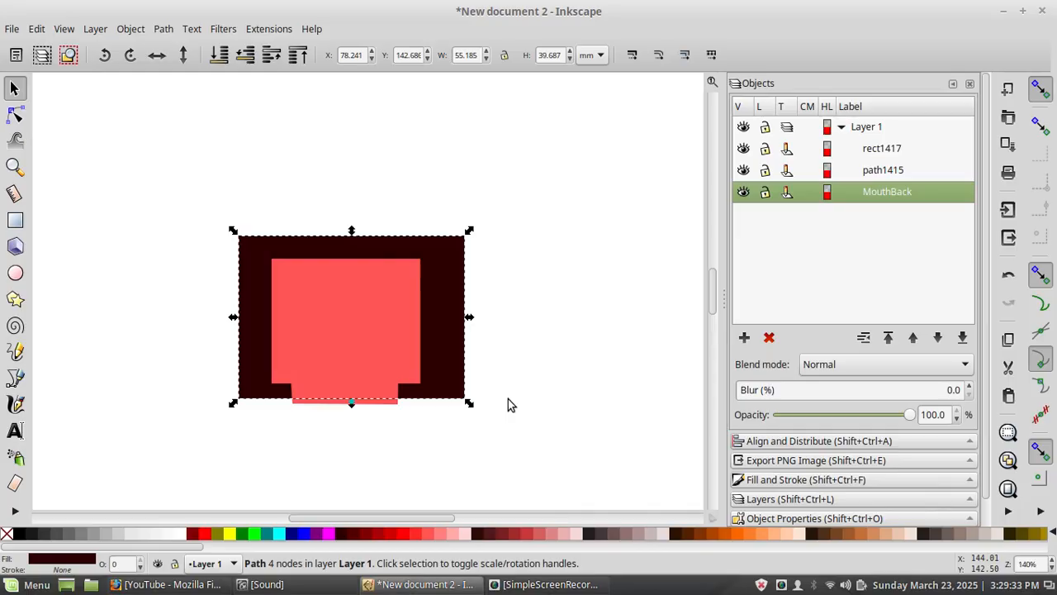
# Step: Rename the tongue path's object label as ToungueShape
pyautogui.click(878, 173)
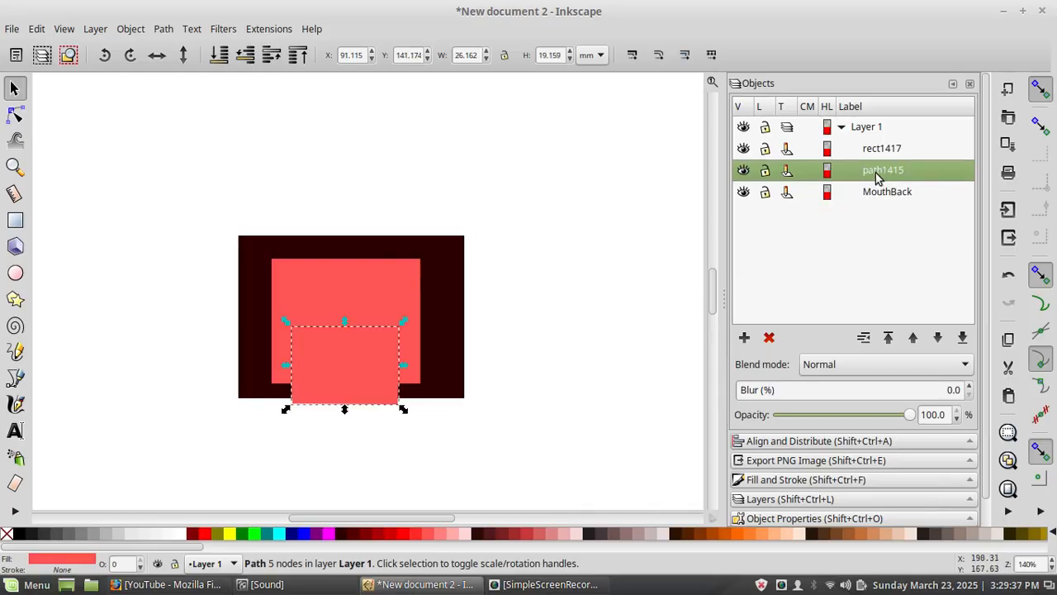
pyautogui.click(875, 172)
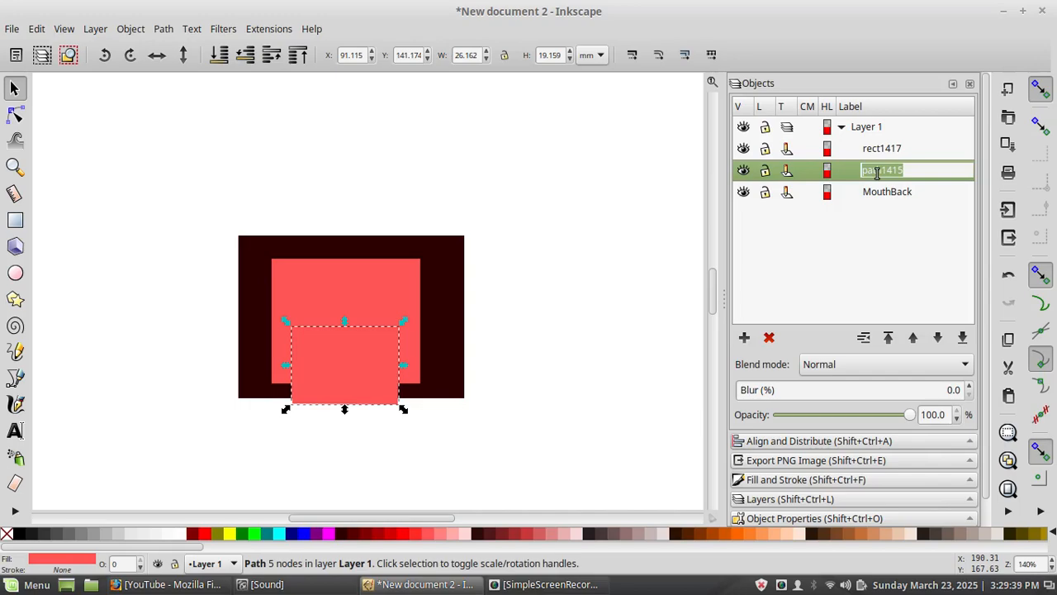
pyautogui.write('ToungueShape')
pyautogui.press('Return')
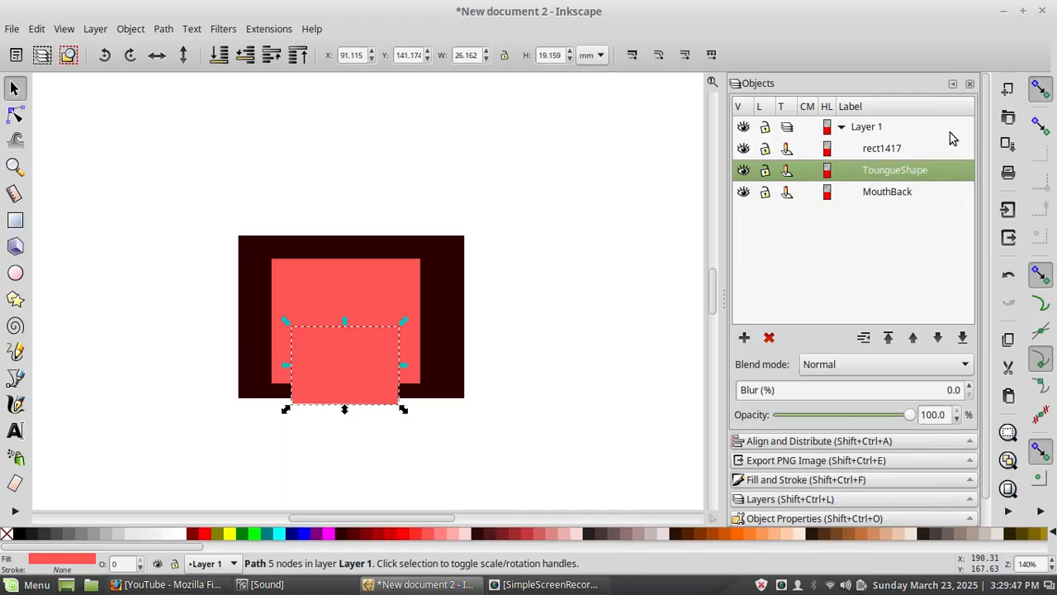
# Step: Rename the inner rectangle's object label as TeethGeneric
pyautogui.click(876, 151)
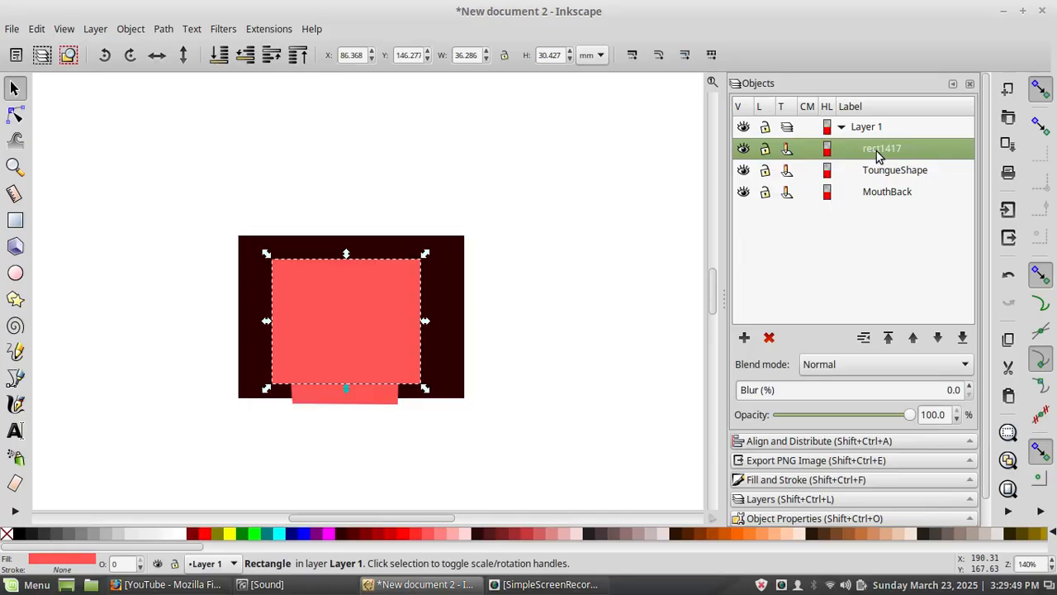
pyautogui.click(878, 152)
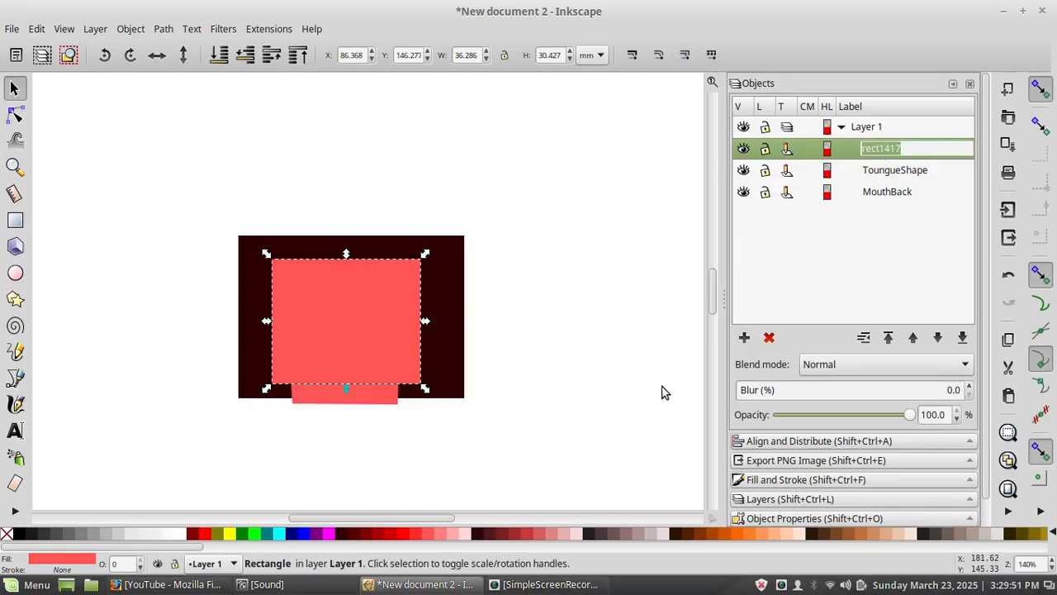
pyautogui.write('TeethGeneric')
pyautogui.press('Return')
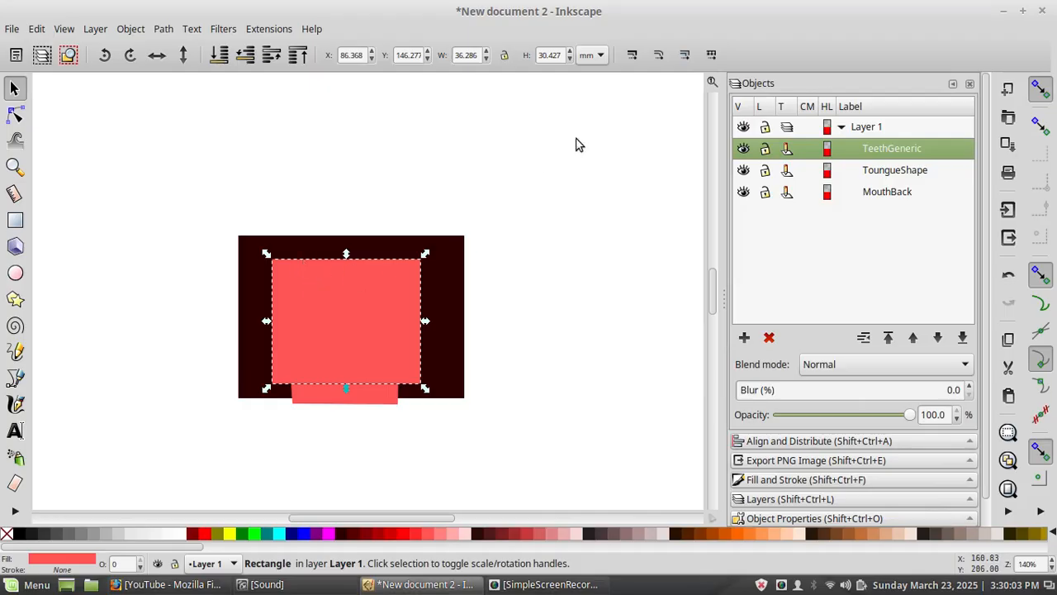
# Step: Fill the TeethGeneric rectangle with light grey, nudge it slightly to the right, and deselect it
pyautogui.click(135, 534)
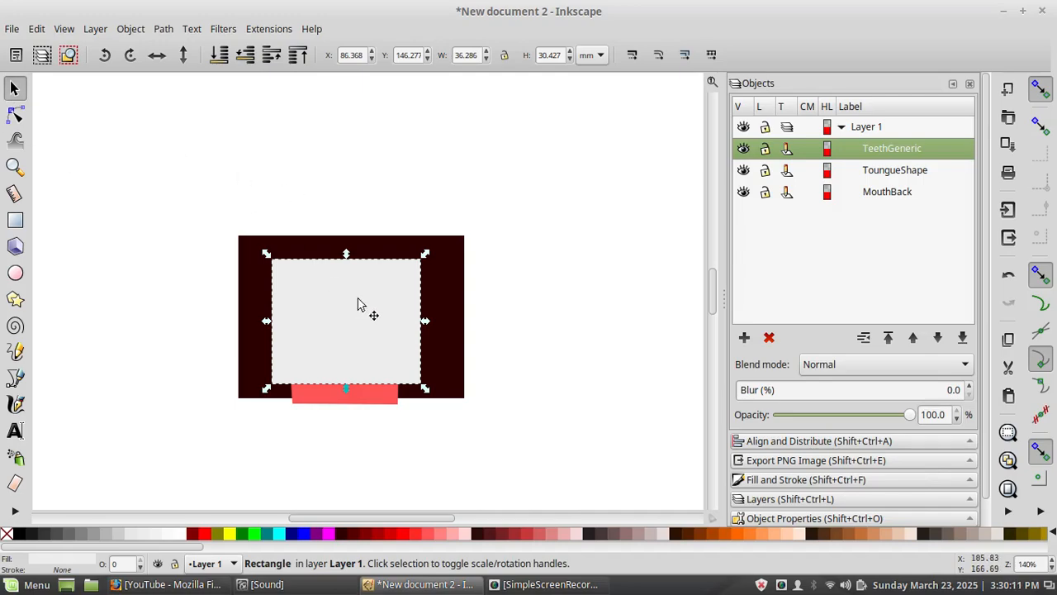
pyautogui.moveTo(349, 311)
pyautogui.mouseDown()
pyautogui.moveTo(366, 312)
pyautogui.moveTo(351, 310)
pyautogui.mouseUp()
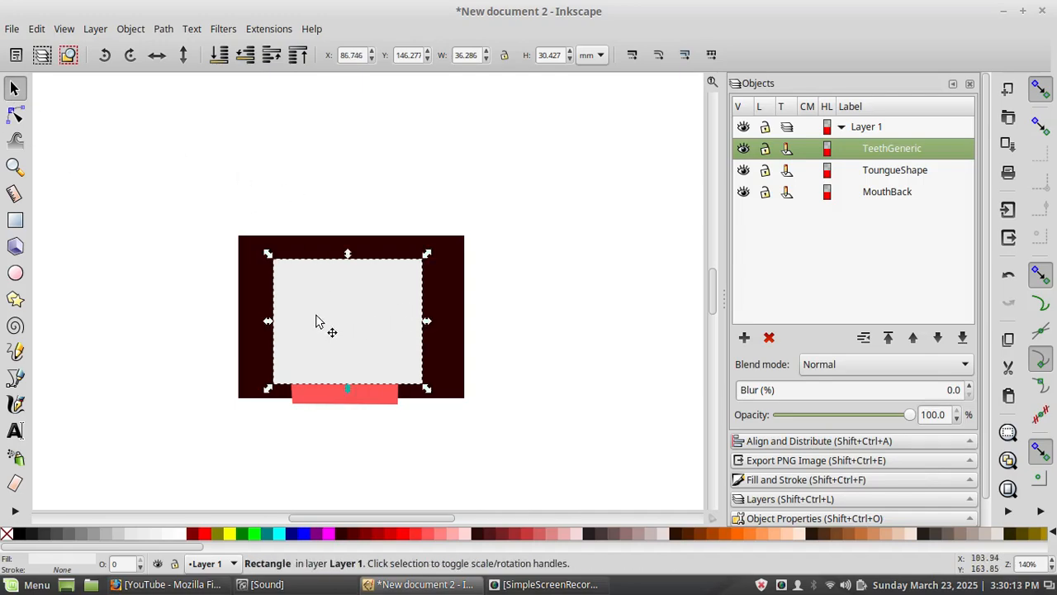
pyautogui.click(170, 309)
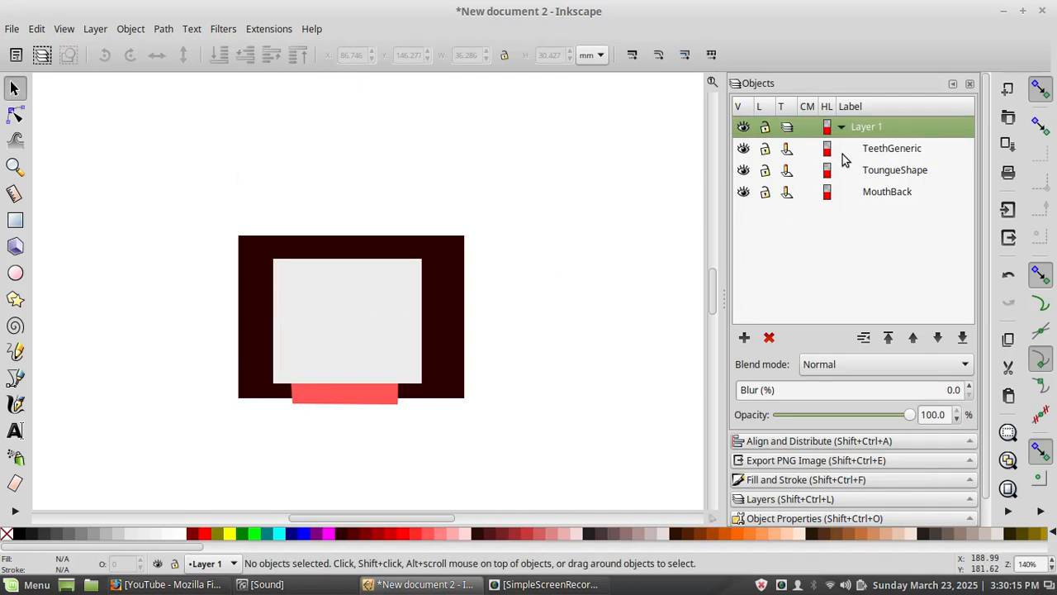
# Step: Hide the TeethGeneric object
pyautogui.click(743, 149)
pyautogui.click(743, 149)
pyautogui.click(744, 148)
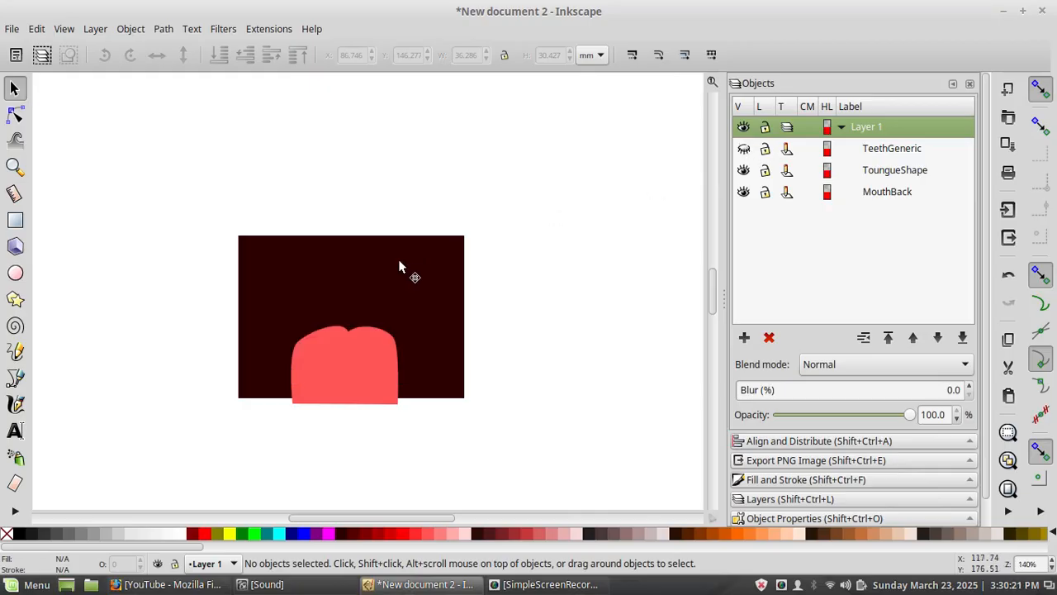
# Step: Draw a closed Bezier path for the upper teeth across the mouth's top edge, with a slightly curved lower side
pyautogui.click(14, 379)
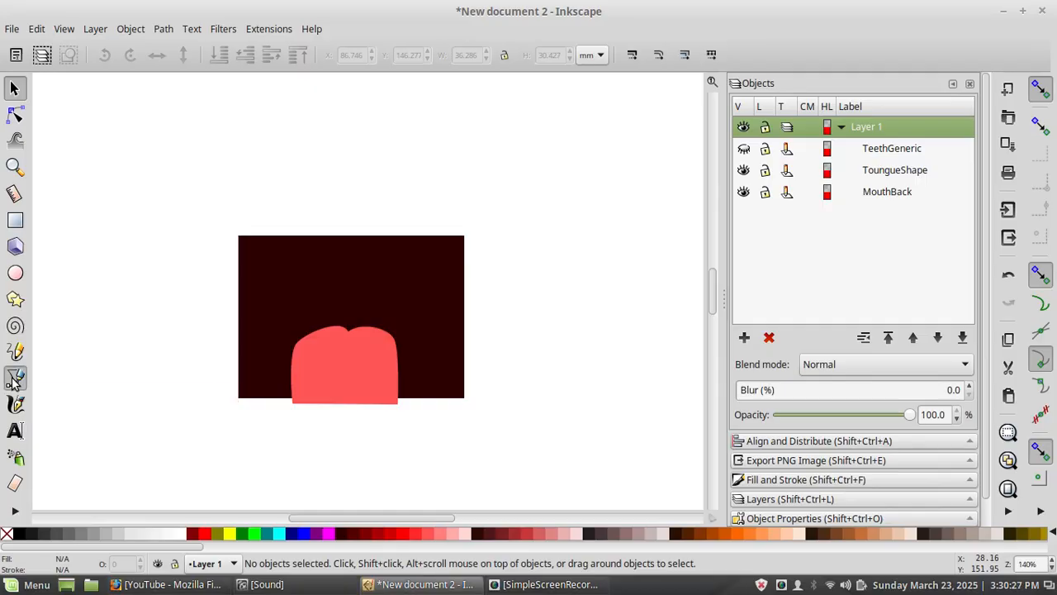
pyautogui.click(271, 227)
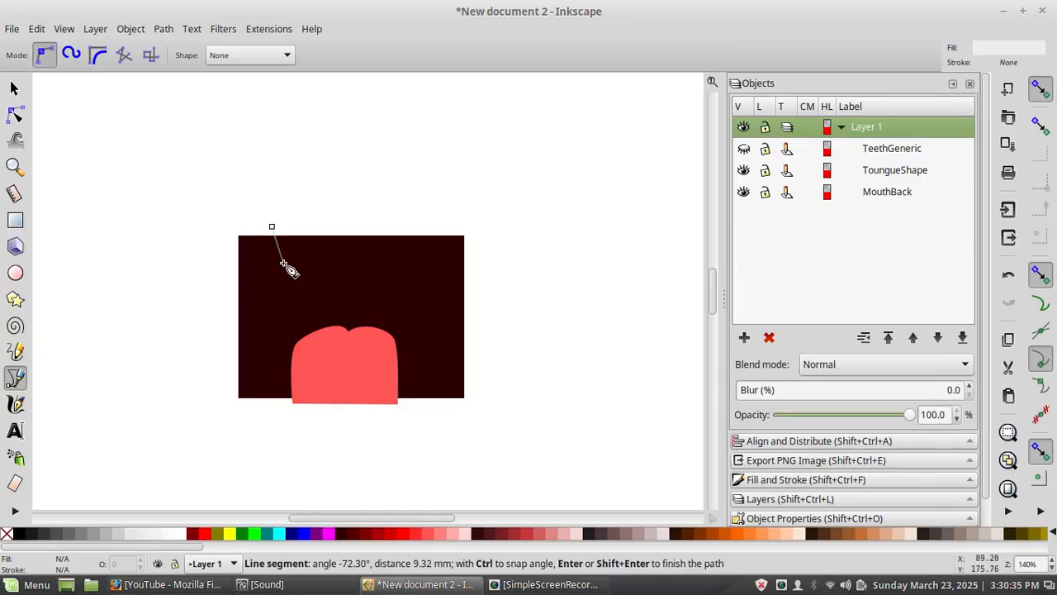
pyautogui.moveTo(283, 263); pyautogui.dragTo(423, 245)
pyautogui.click(423, 220)
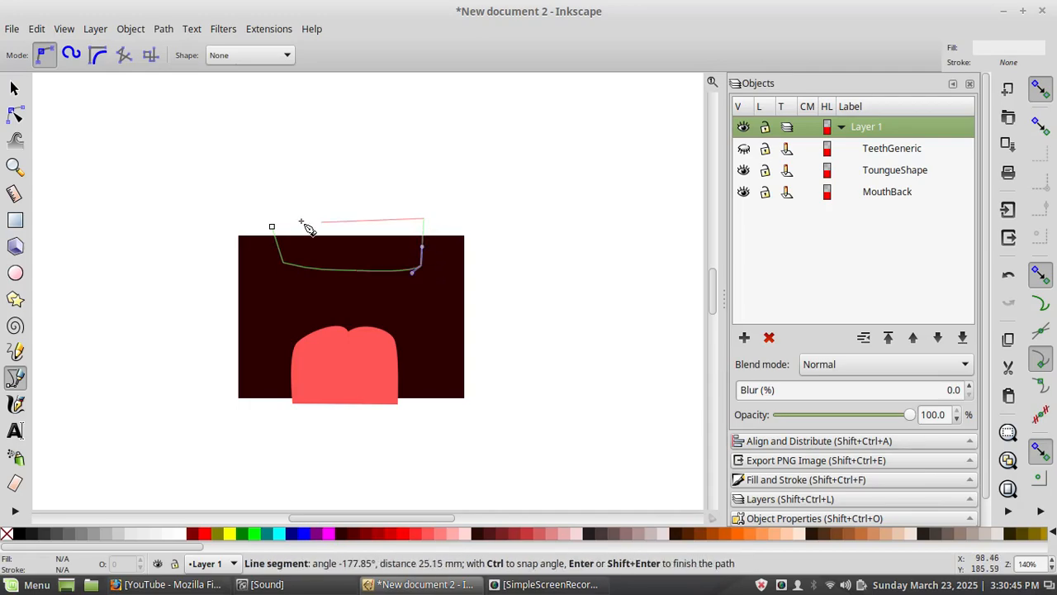
pyautogui.click(273, 228)
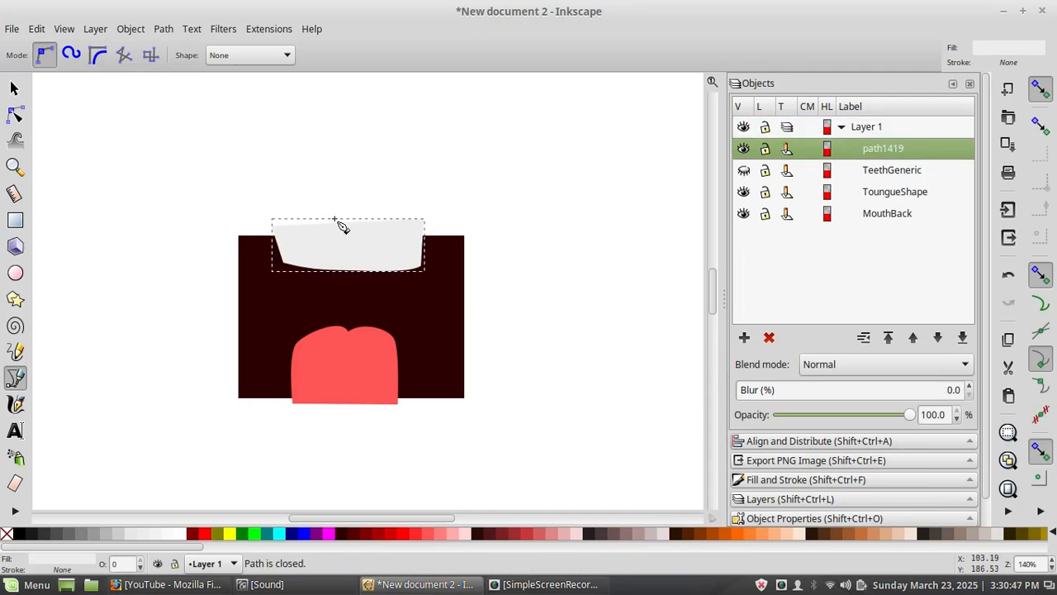
# Step: Reshape the upper teeth's lower-left end by moving a bottom node out to form the corner and deleting the old corner node
pyautogui.click(15, 114)
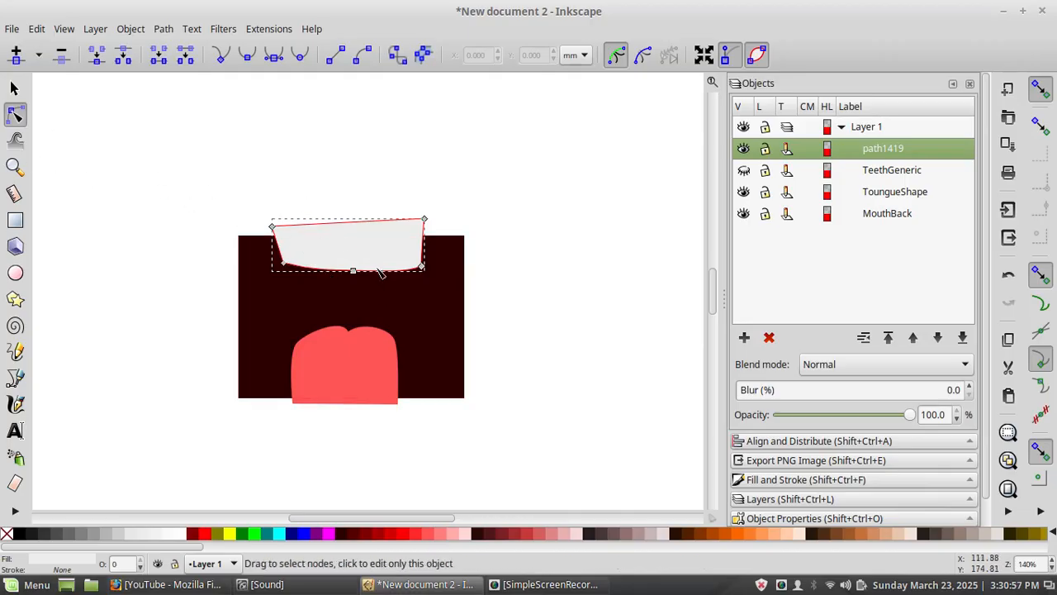
pyautogui.moveTo(356, 275); pyautogui.dragTo(278, 279)
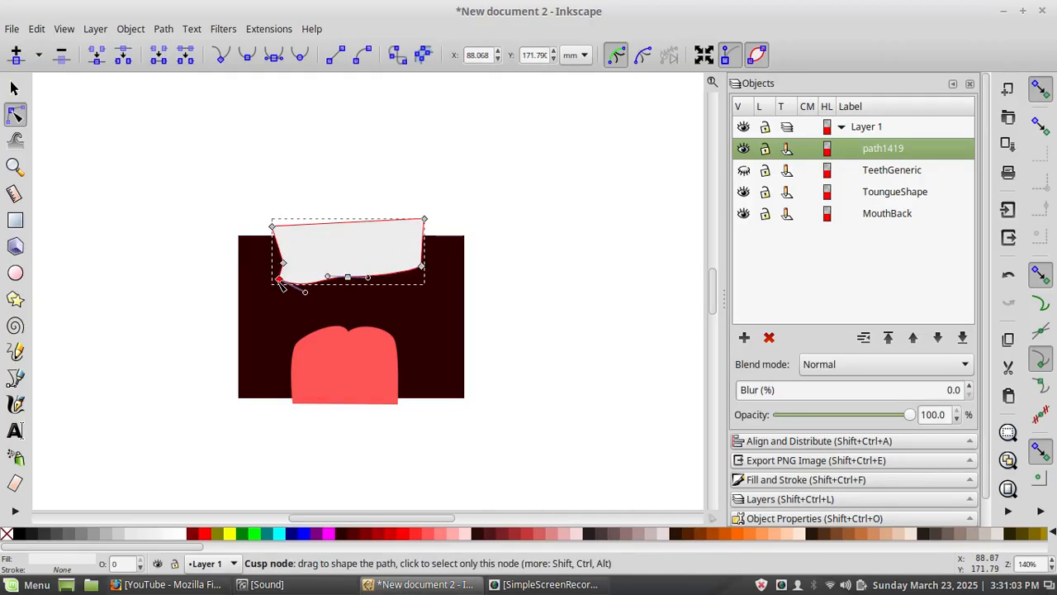
pyautogui.click(283, 265)
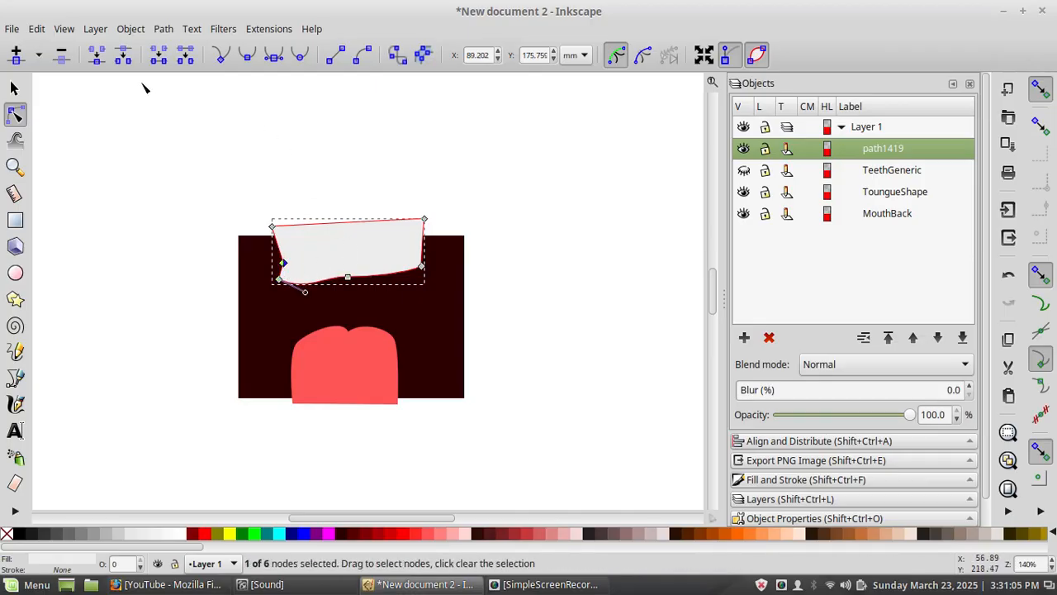
pyautogui.click(61, 55)
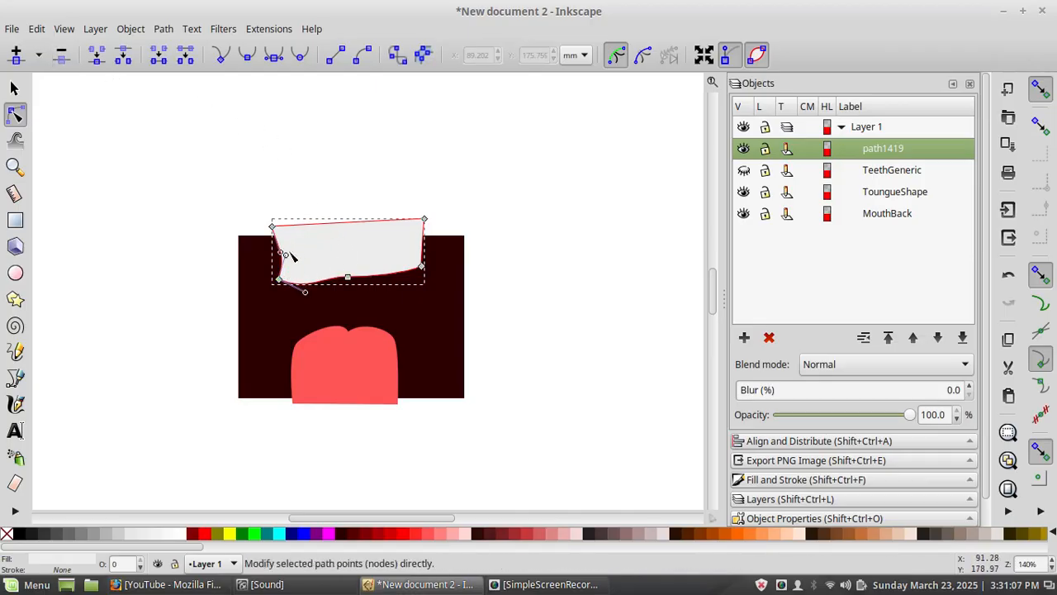
pyautogui.press('ctrl')
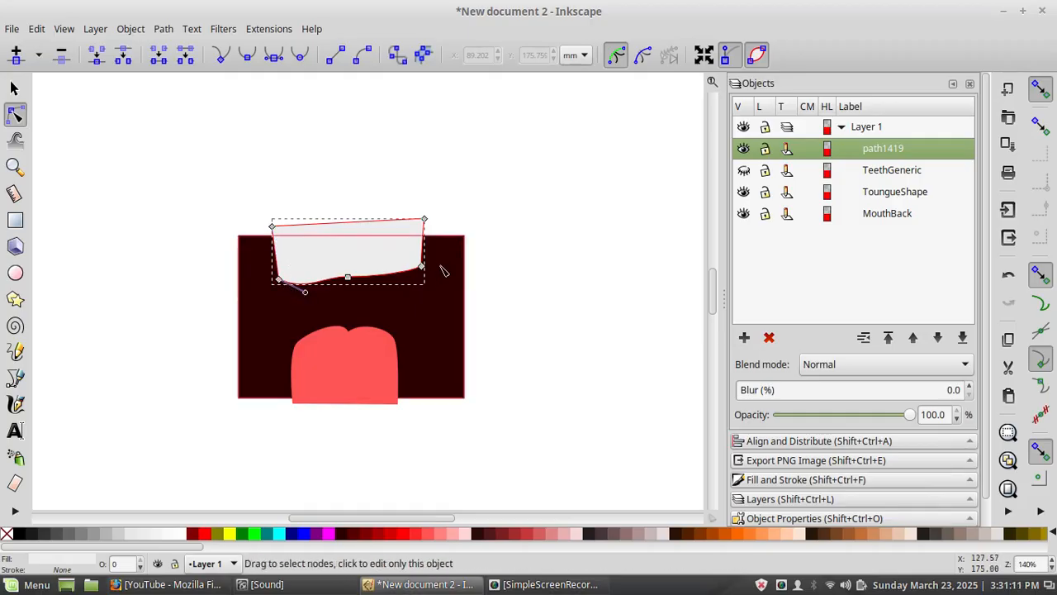
# Step: Adjust the upper teeth's corner nodes and pull the bottom middle node down into a convex curve, about 38 by 17 mm overall
pyautogui.moveTo(425, 277); pyautogui.dragTo(418, 288)
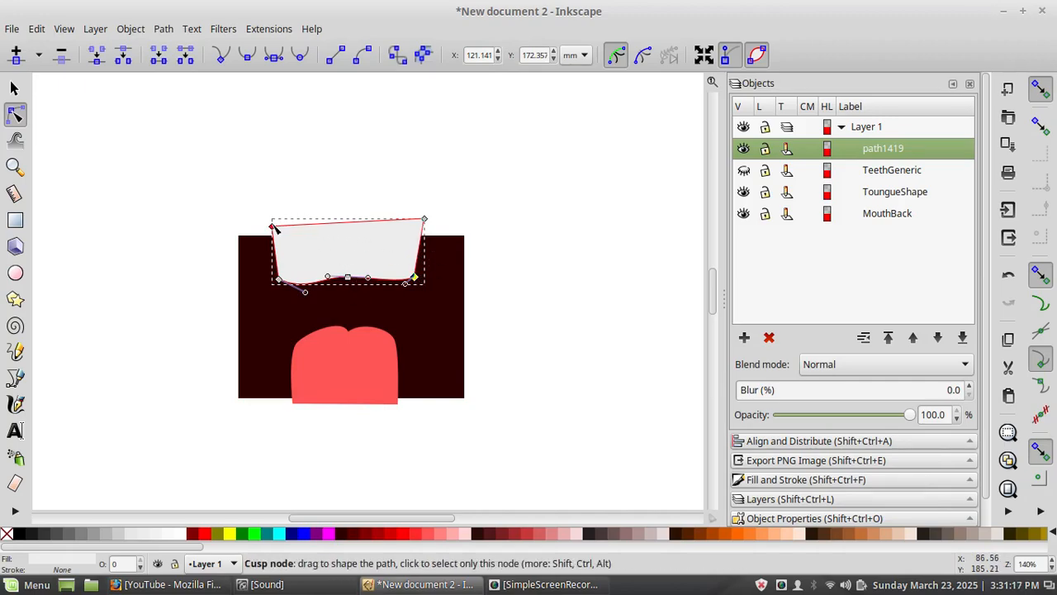
pyautogui.moveTo(275, 227); pyautogui.dragTo(278, 224)
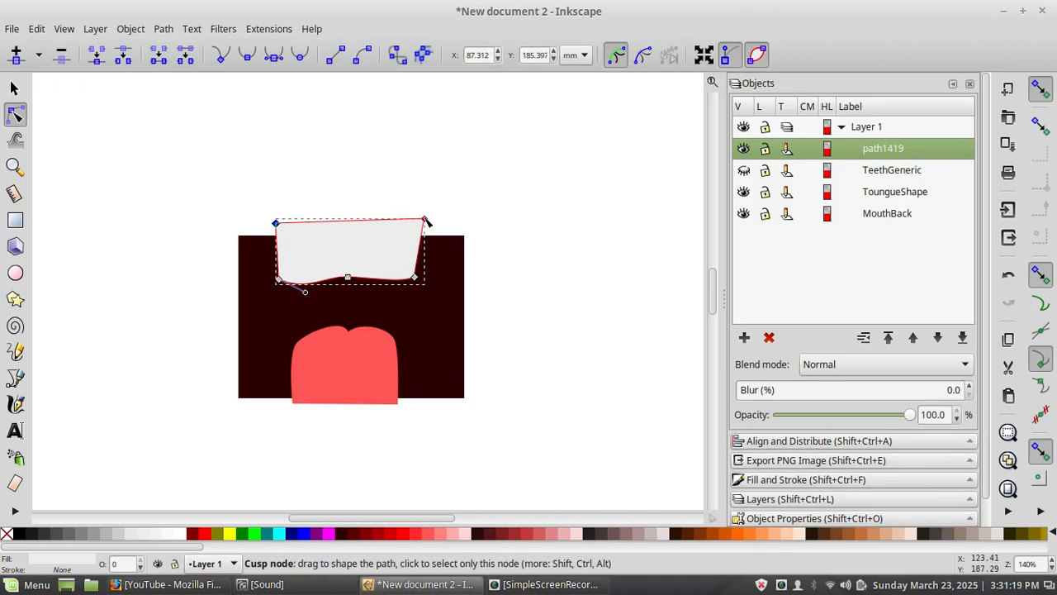
pyautogui.moveTo(425, 222); pyautogui.dragTo(428, 227)
pyautogui.moveTo(348, 279); pyautogui.dragTo(352, 303)
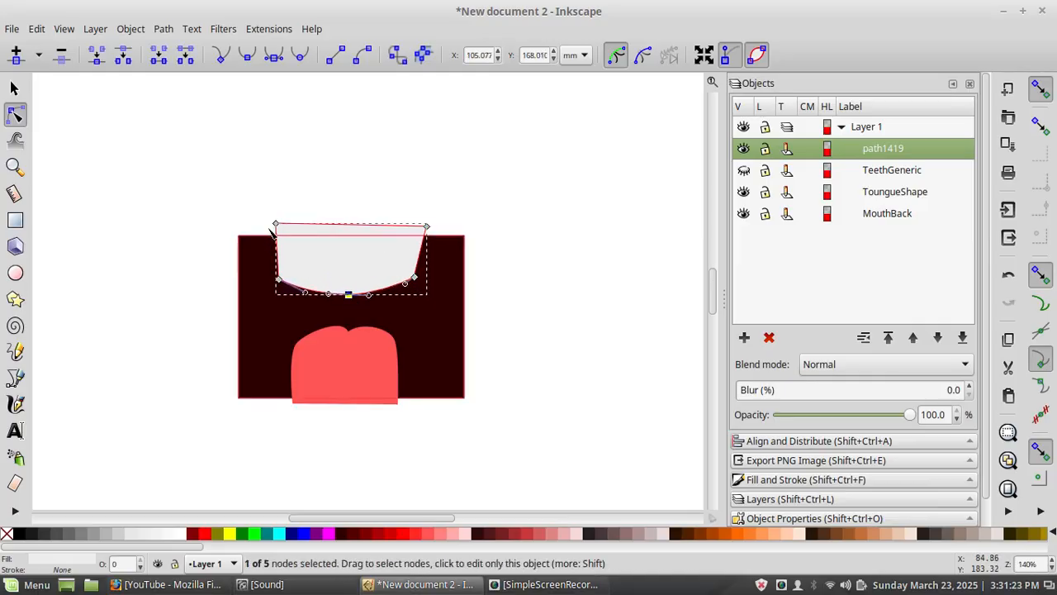
pyautogui.moveTo(275, 224); pyautogui.dragTo(272, 228)
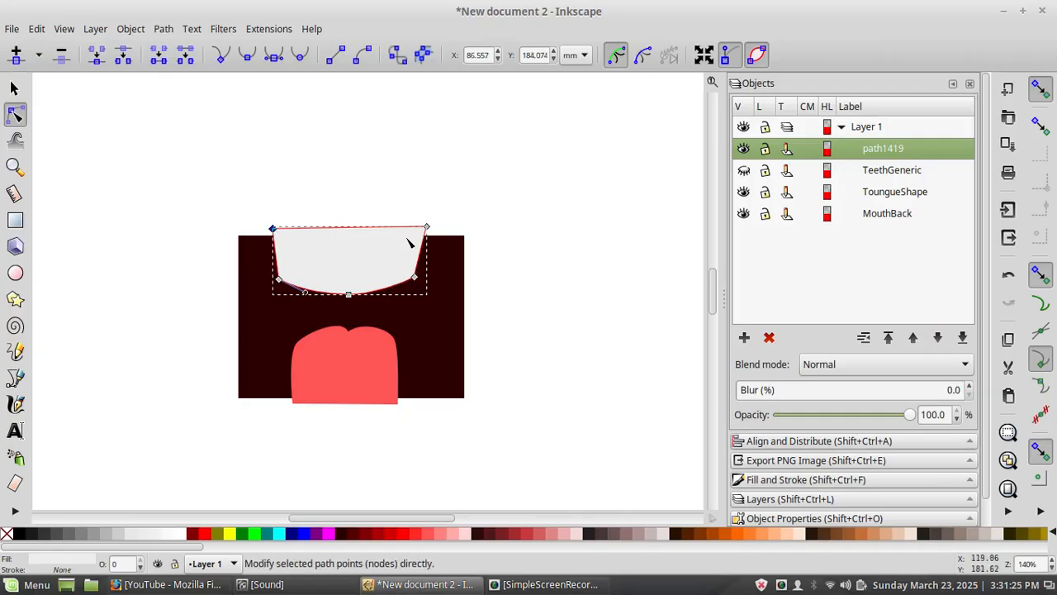
pyautogui.moveTo(417, 280); pyautogui.dragTo(420, 288)
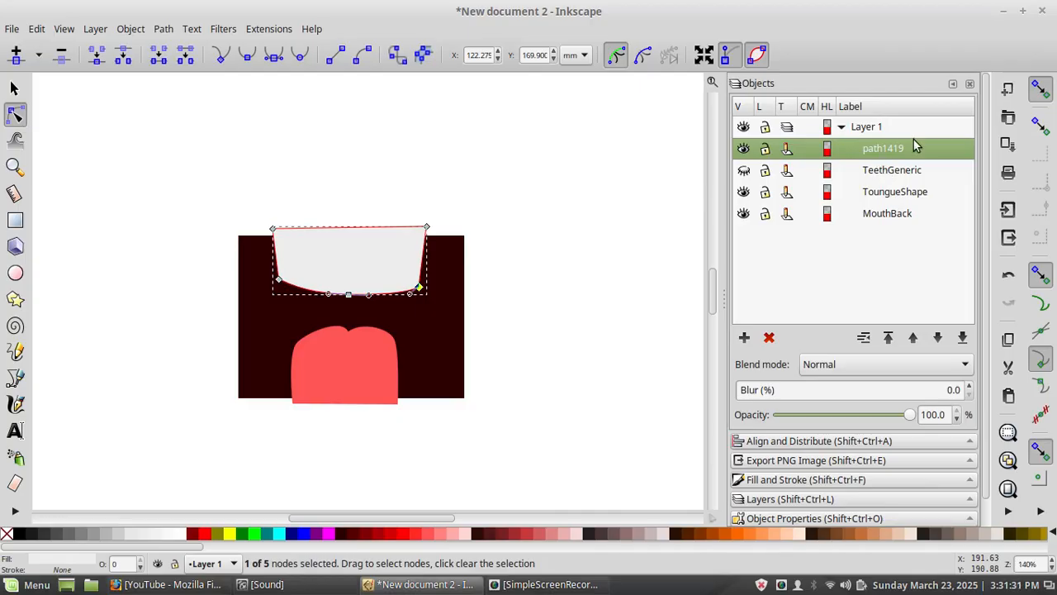
# Step: Rename the upper teeth path's object label as TeethUpper
pyautogui.doubleClick(868, 152)
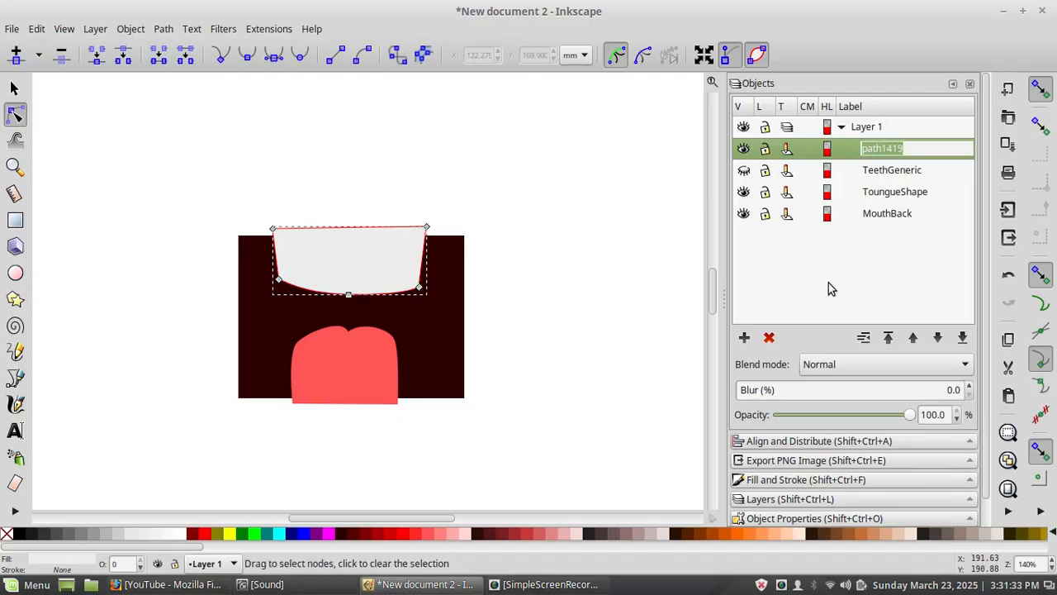
pyautogui.write('TeethUpper')
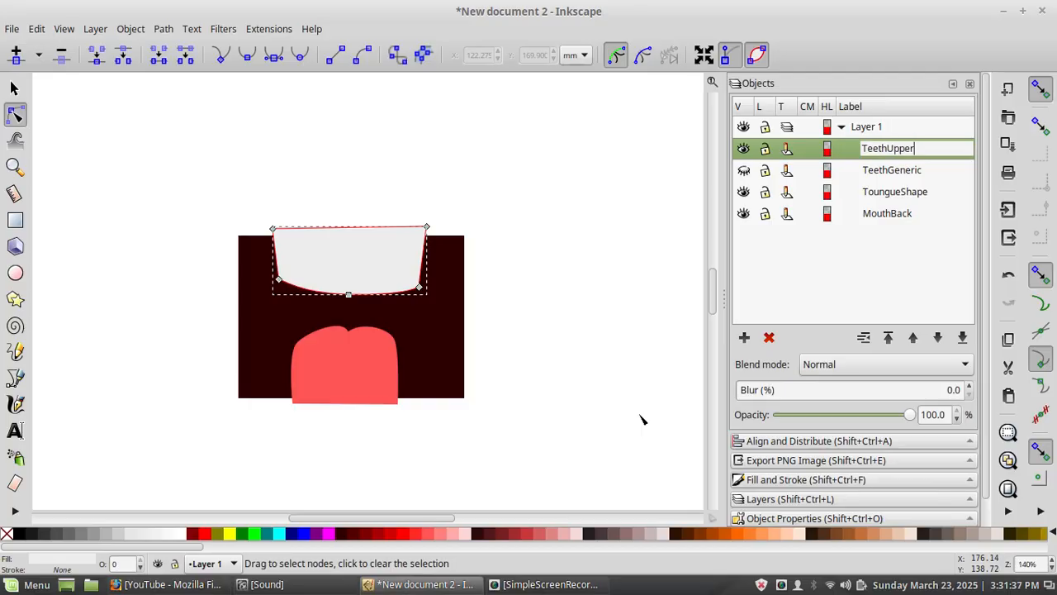
pyautogui.press('Return')
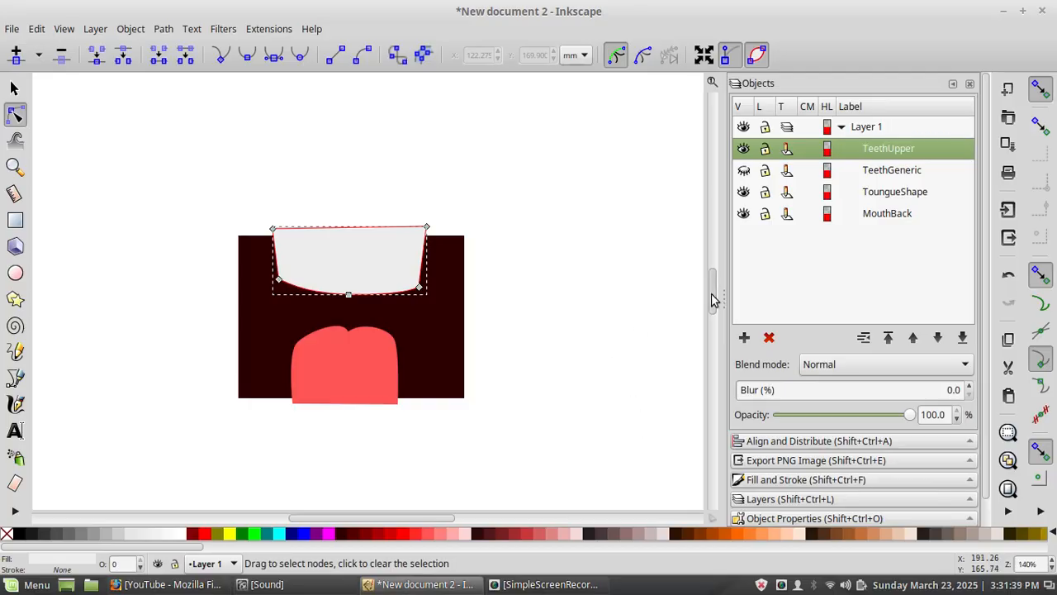
# Step: Compare the two teeth versions by swapping the visibility of TeethUpper and TeethGeneric, ending with only TeethUpper shown
pyautogui.click(744, 149)
pyautogui.click(744, 169)
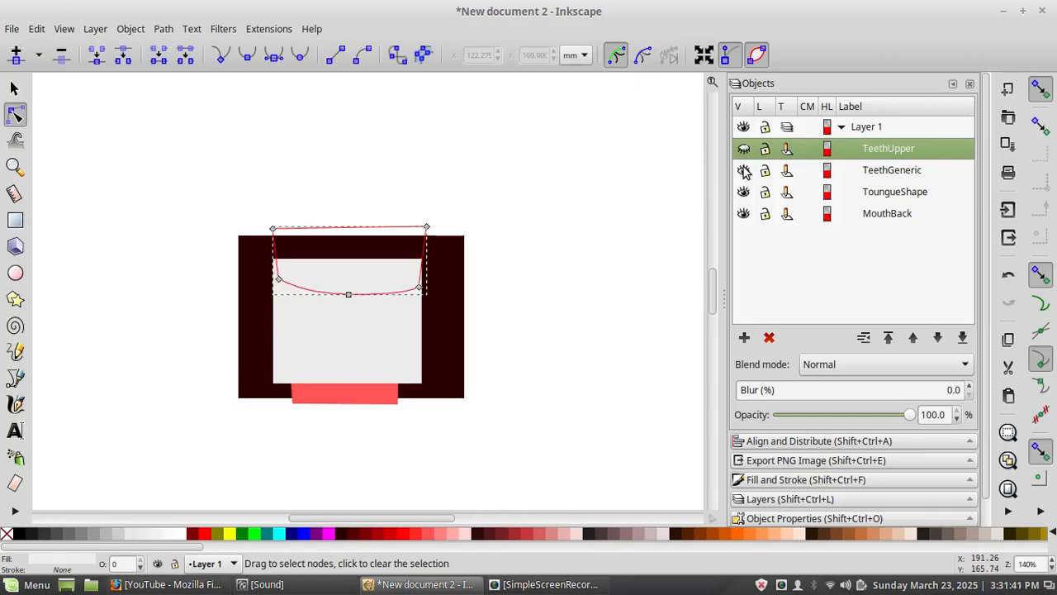
pyautogui.click(744, 169)
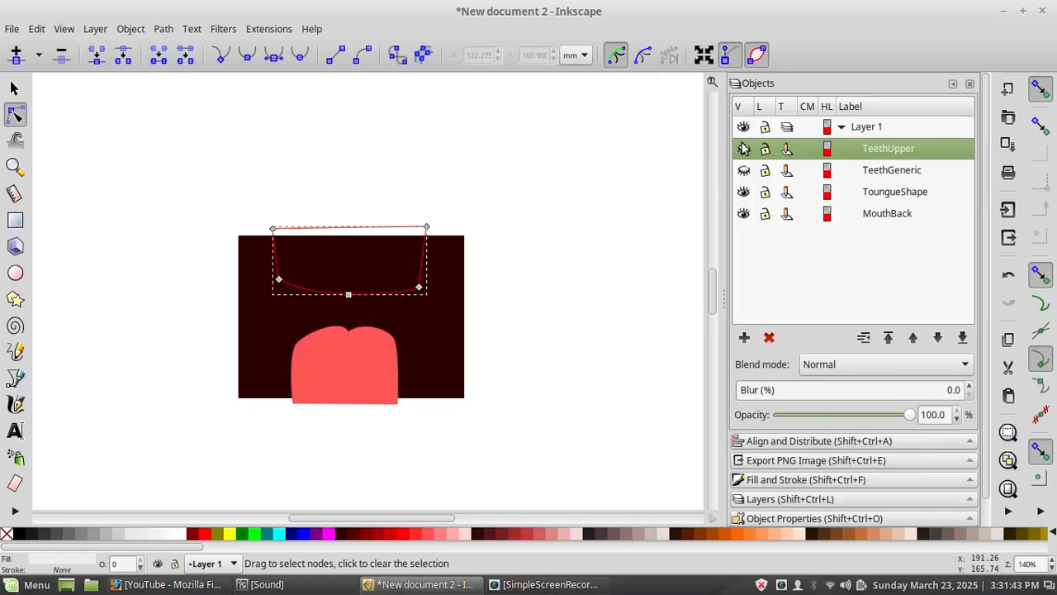
pyautogui.click(745, 148)
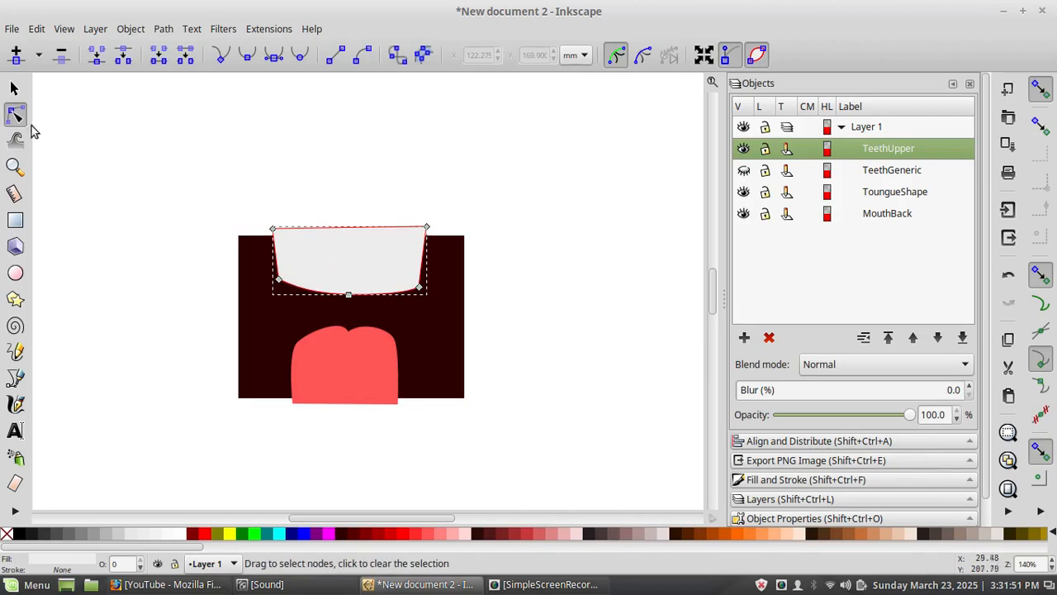
# Step: Move the TeethUpper shape slightly down and to the left within the mouth
pyautogui.click(14, 88)
pyautogui.moveTo(328, 259); pyautogui.dragTo(325, 262)
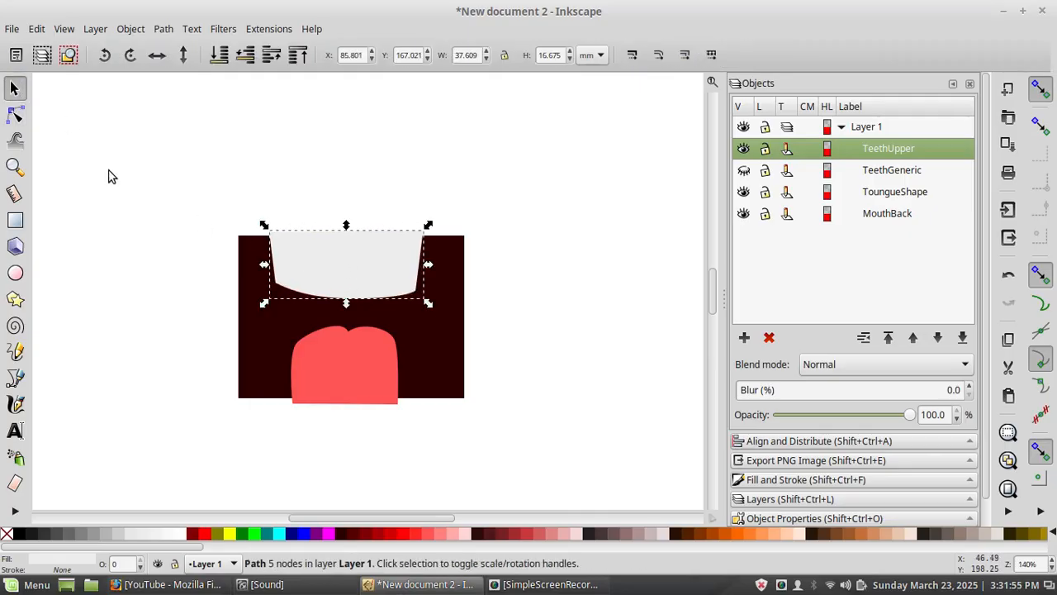
# Step: Draw a closed Bezier path for the lower teeth over the tongue, with raised outer corners and a top edge dipping in the middle
pyautogui.click(16, 378)
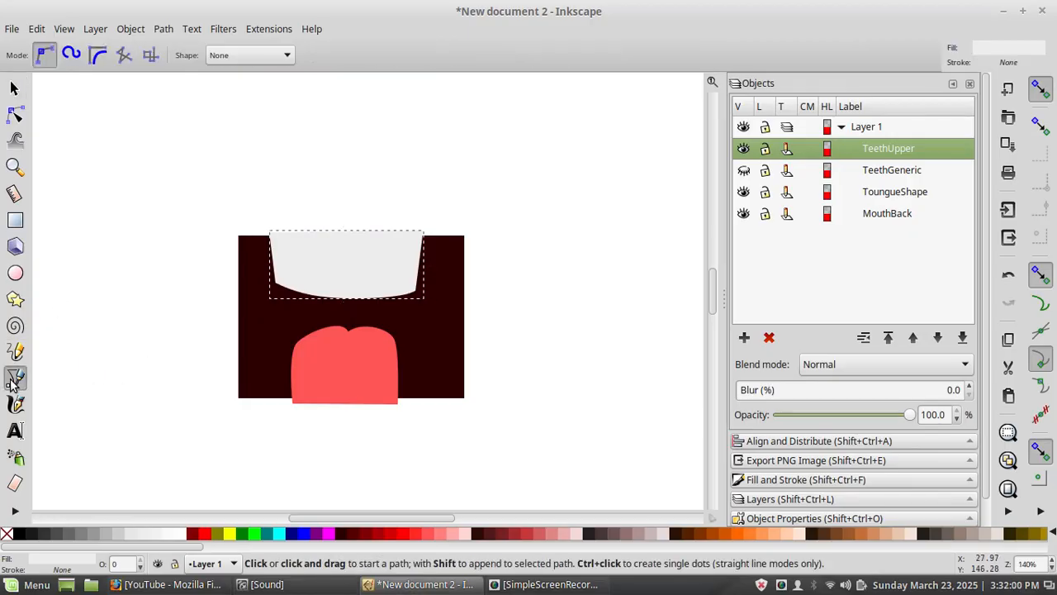
pyautogui.click(268, 399)
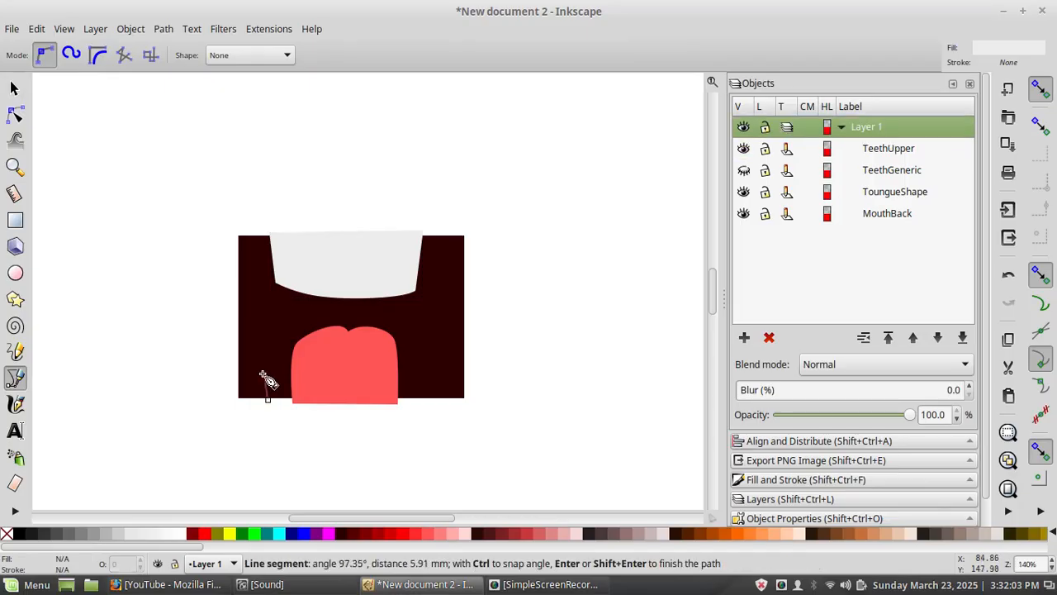
pyautogui.click(264, 355)
pyautogui.click(282, 345)
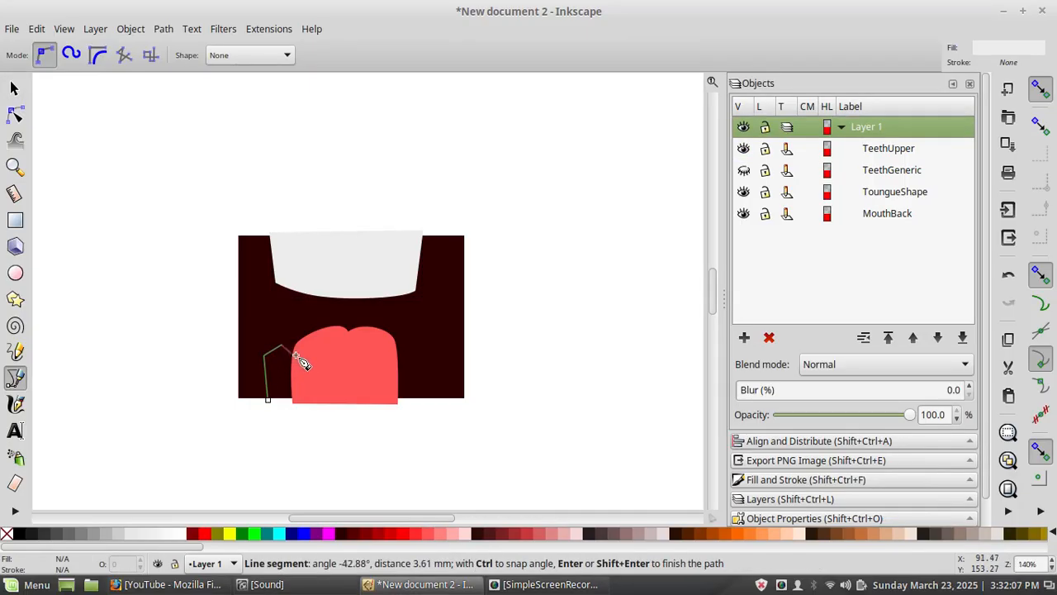
pyautogui.moveTo(346, 366); pyautogui.dragTo(386, 360)
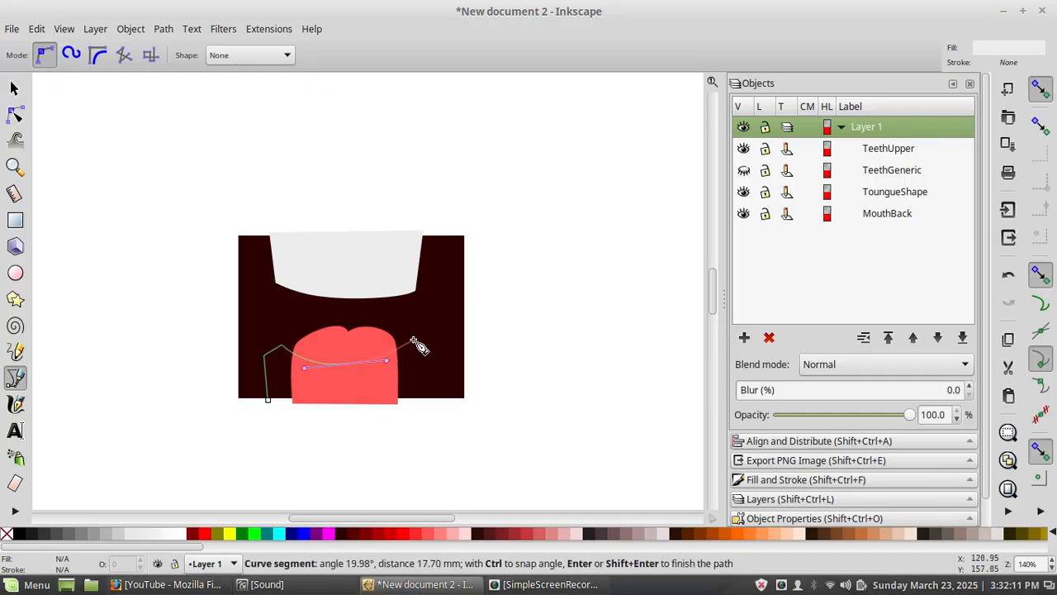
pyautogui.click(428, 340)
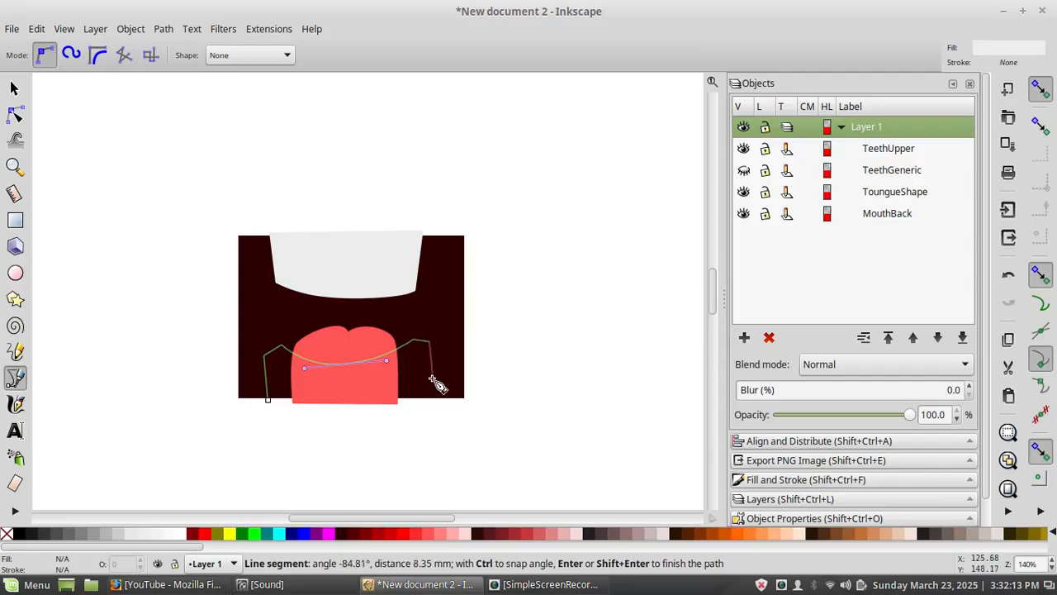
pyautogui.click(423, 407)
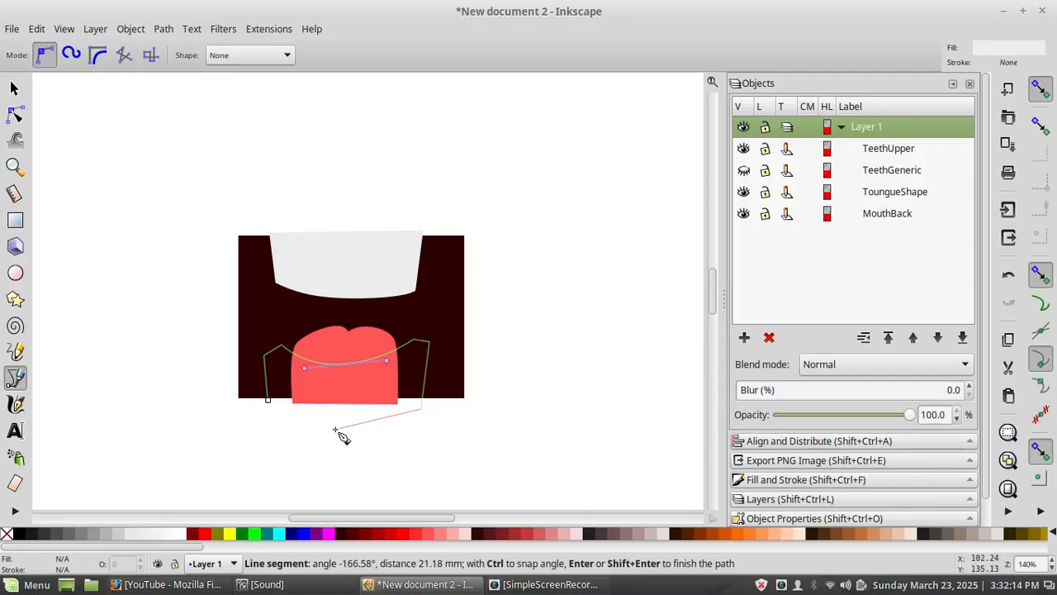
pyautogui.click(268, 402)
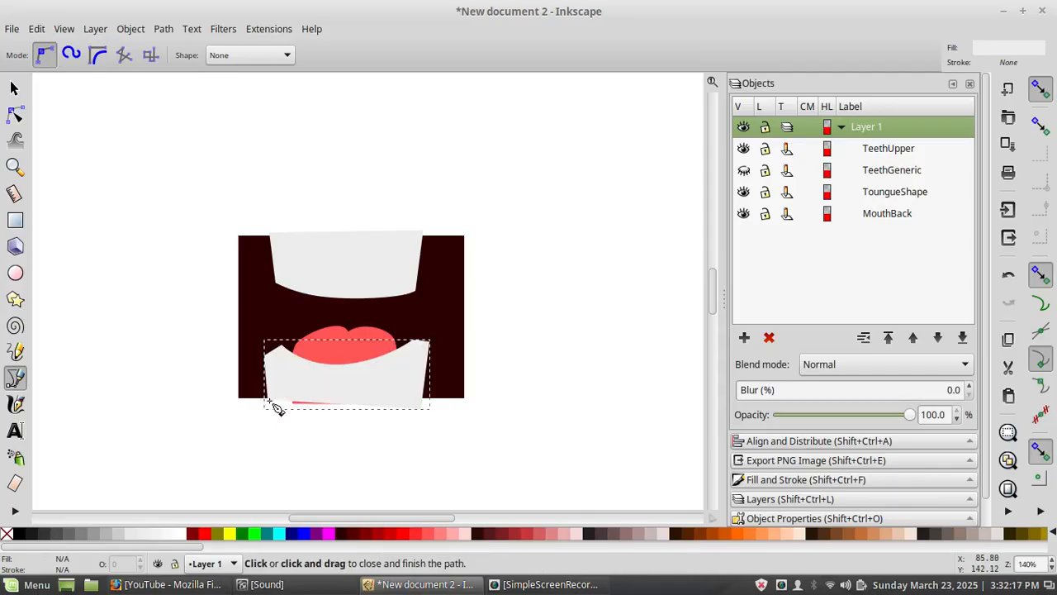
# Step: Adjust the lower teeth's nodes to level the bottom edge and even out the upper corners, about 37 by 16 mm overall
pyautogui.click(15, 114)
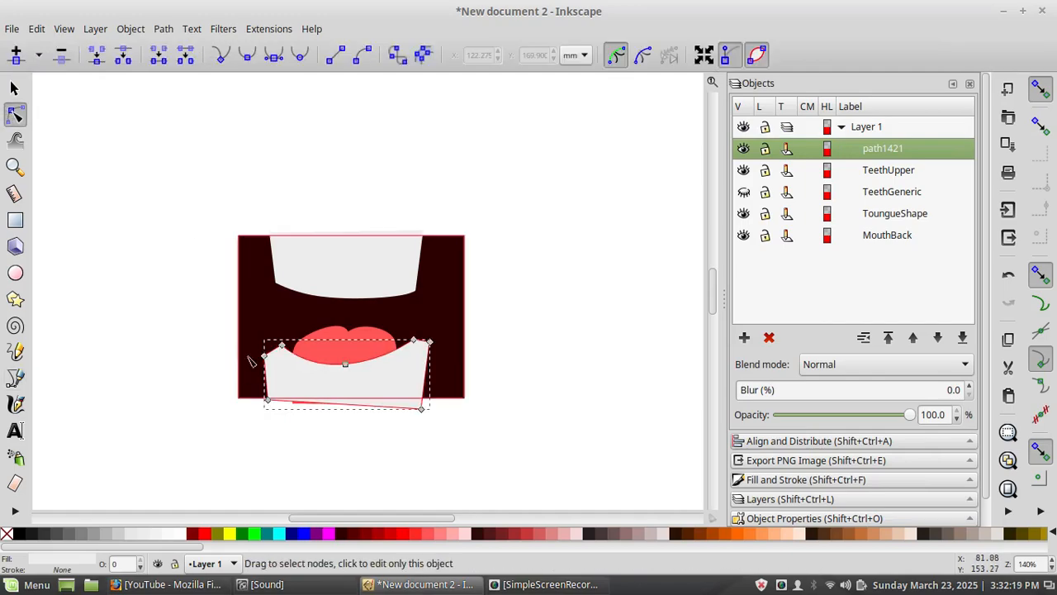
pyautogui.moveTo(267, 400); pyautogui.dragTo(269, 408)
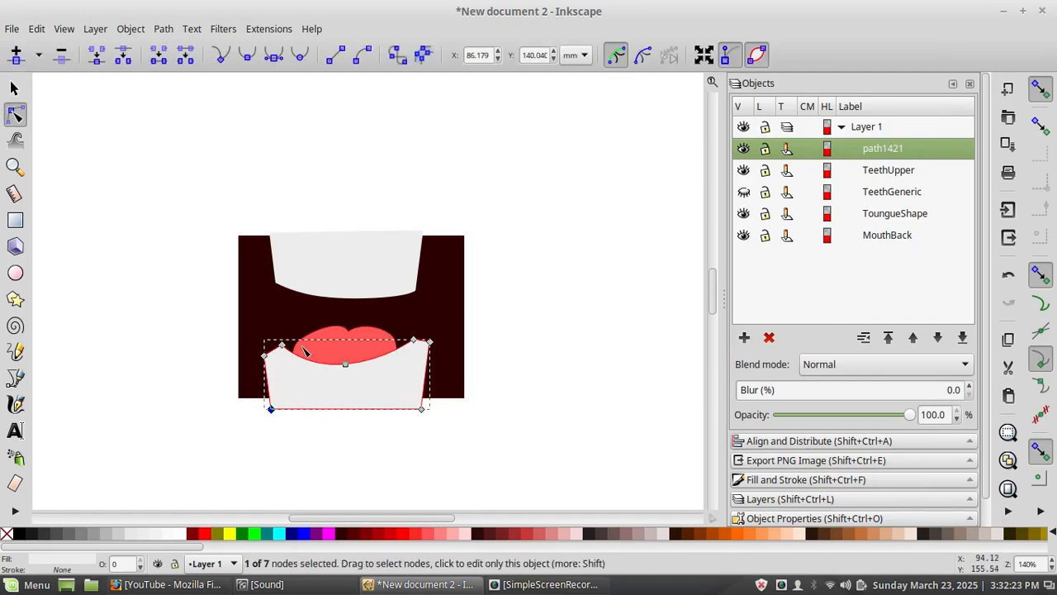
pyautogui.moveTo(282, 346)
pyautogui.mouseDown()
pyautogui.moveTo(291, 348)
pyautogui.moveTo(273, 348)
pyautogui.moveTo(295, 348)
pyautogui.mouseUp()
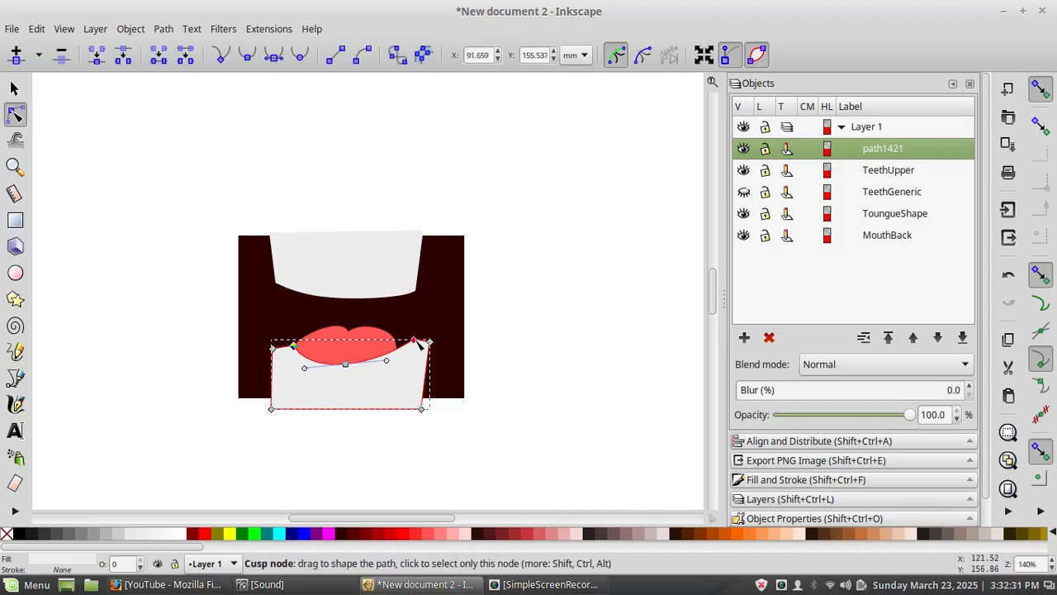
pyautogui.moveTo(418, 342)
pyautogui.mouseDown()
pyautogui.moveTo(411, 347)
pyautogui.moveTo(428, 353)
pyautogui.mouseUp()
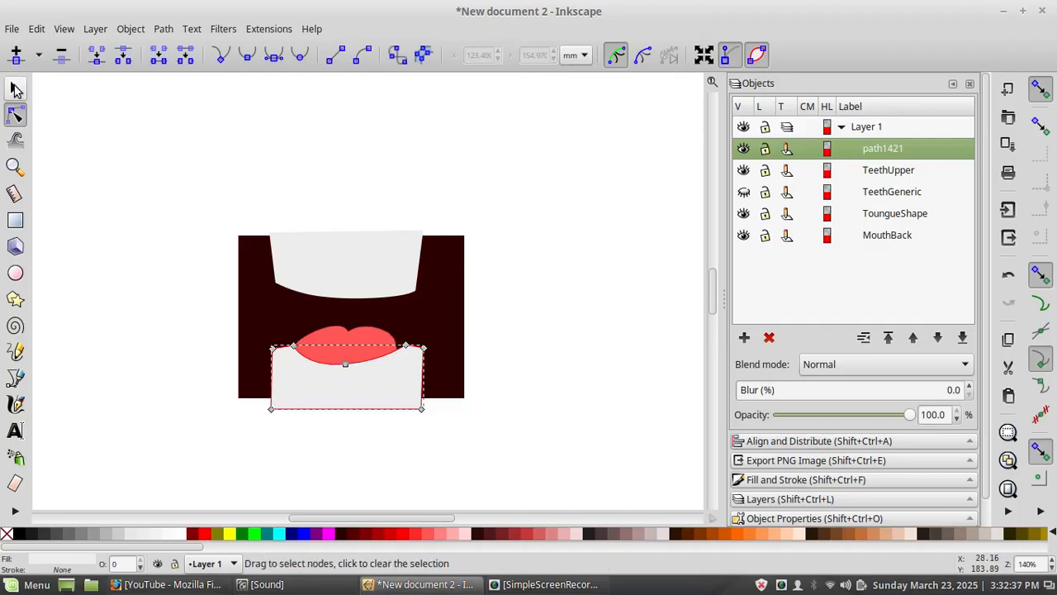
# Step: Select the lower teeth path and rename its object label as TeethLower
pyautogui.click(14, 87)
pyautogui.click(312, 381)
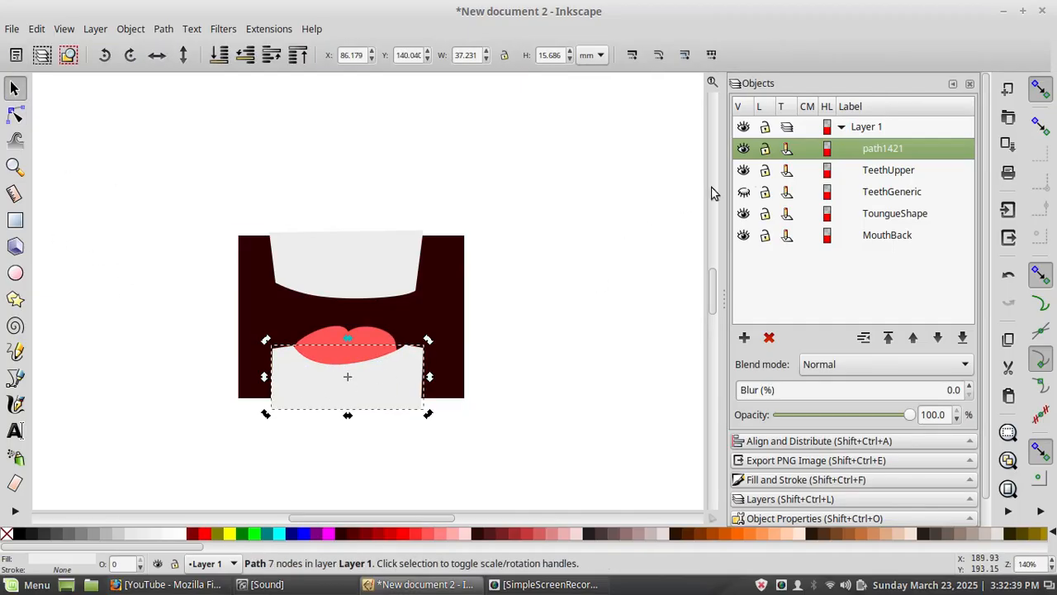
pyautogui.doubleClick(874, 153)
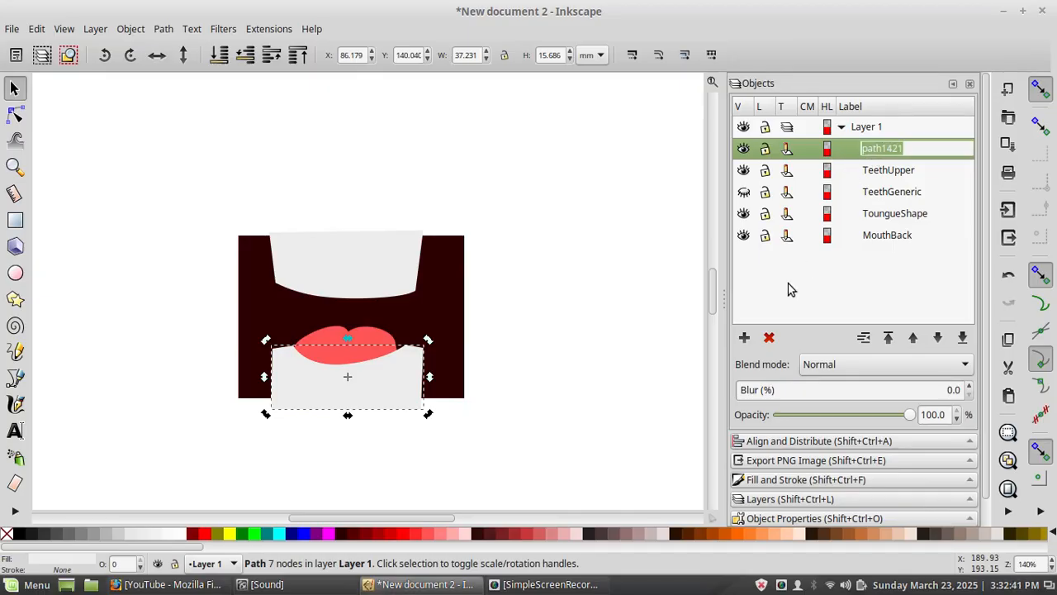
pyautogui.write('TeethLower')
pyautogui.press('Return')
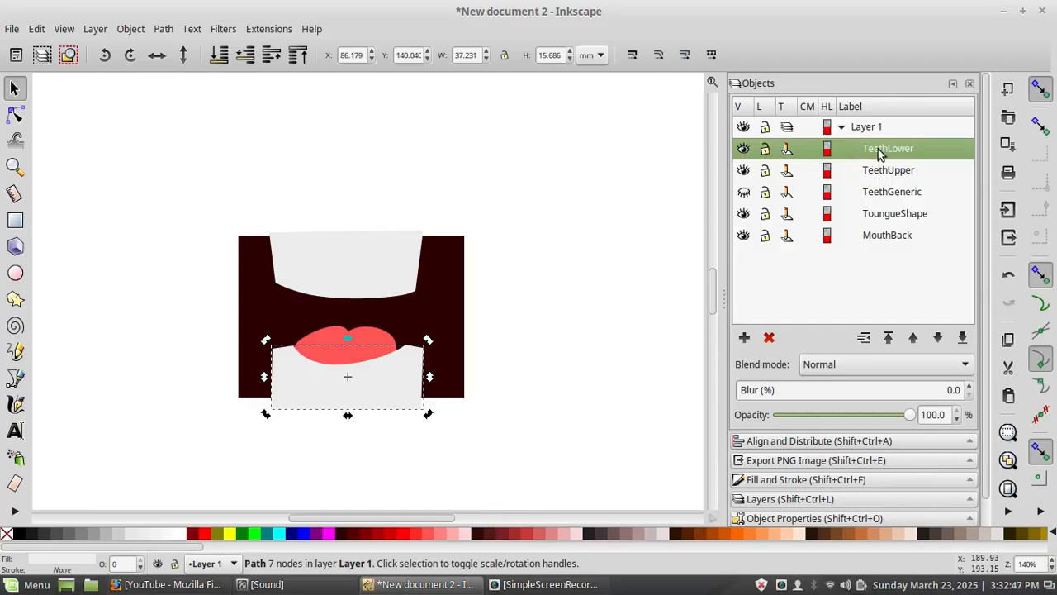
# Step: Lower TeethLower one position in the stacking order, beneath TeethUpper, and make the hidden TeethGeneric shape visible
pyautogui.click(938, 339)
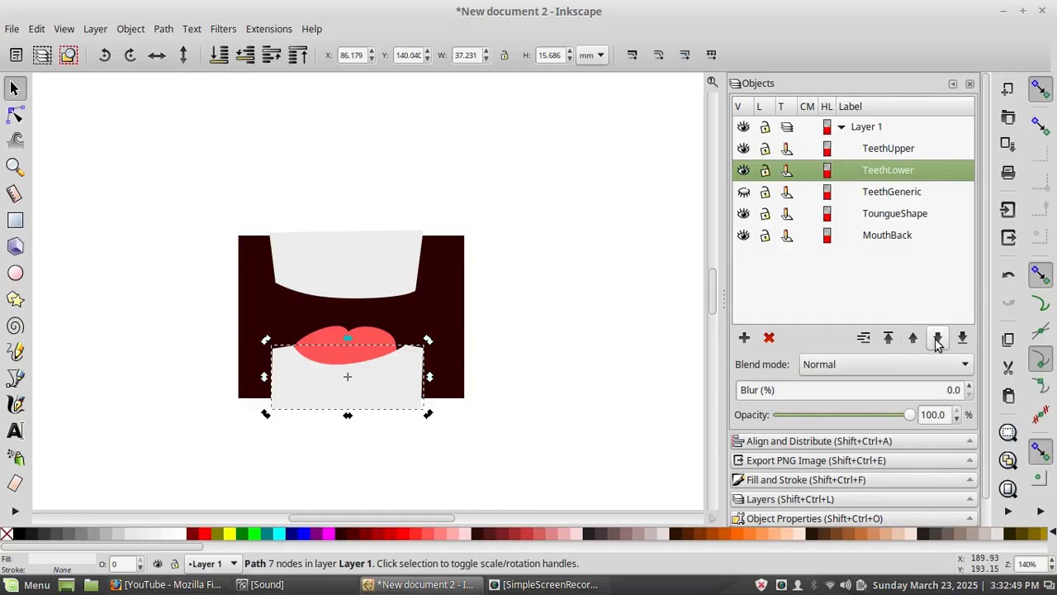
pyautogui.click(740, 191)
pyautogui.click(69, 299)
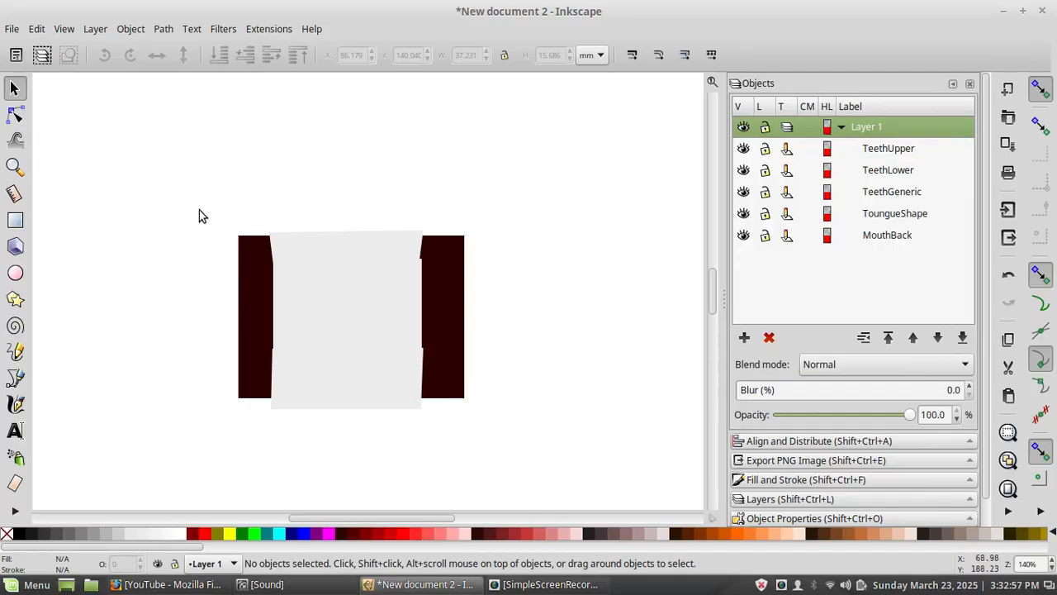
# Step: Select all five mouth shapes and combine them into one group
pyautogui.moveTo(199, 210); pyautogui.dragTo(501, 439)
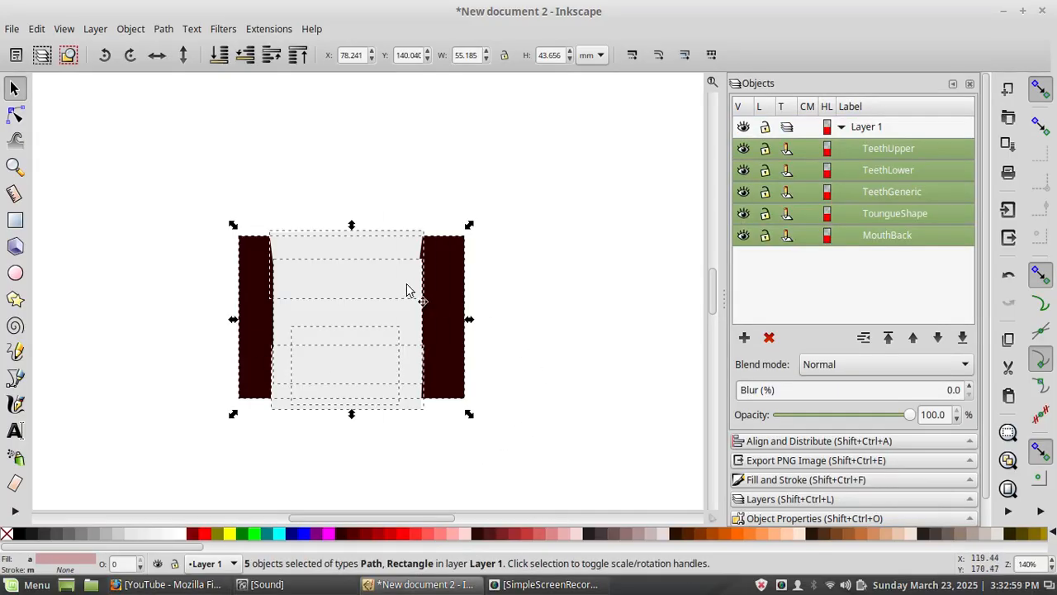
pyautogui.click(129, 28)
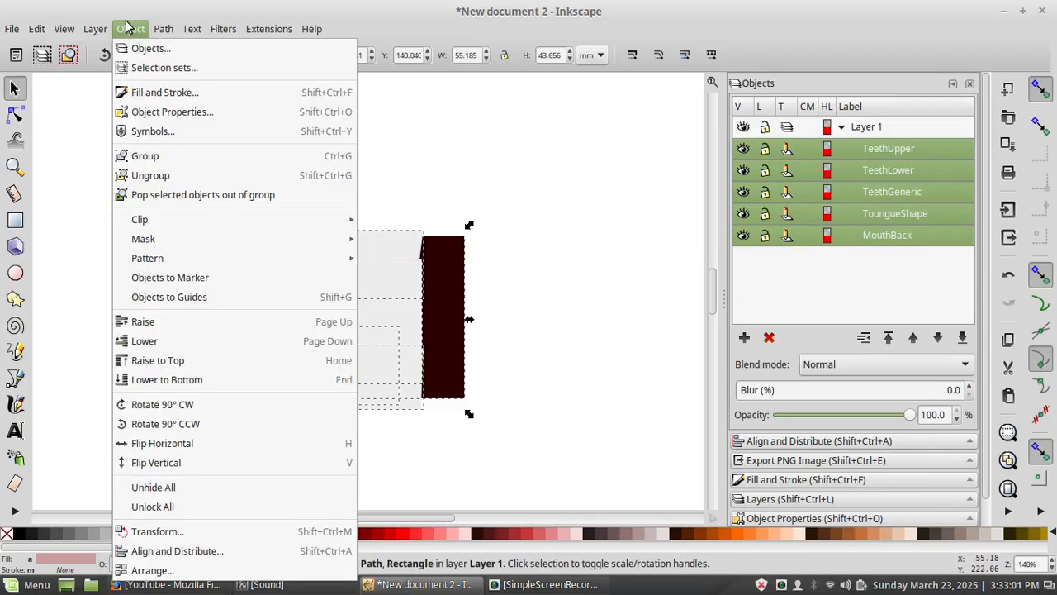
pyautogui.click(163, 176)
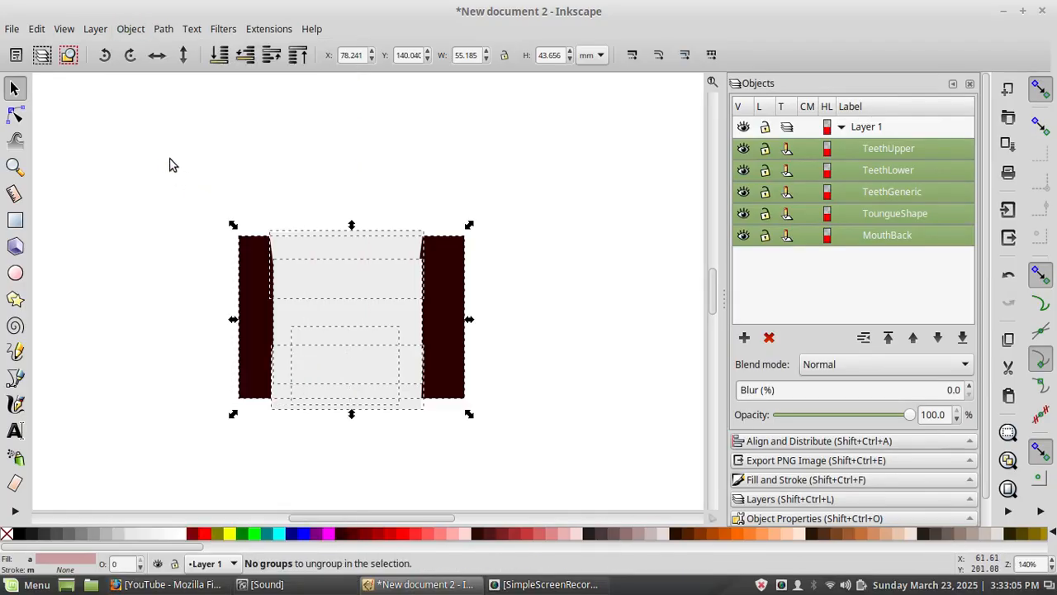
pyautogui.click(134, 30)
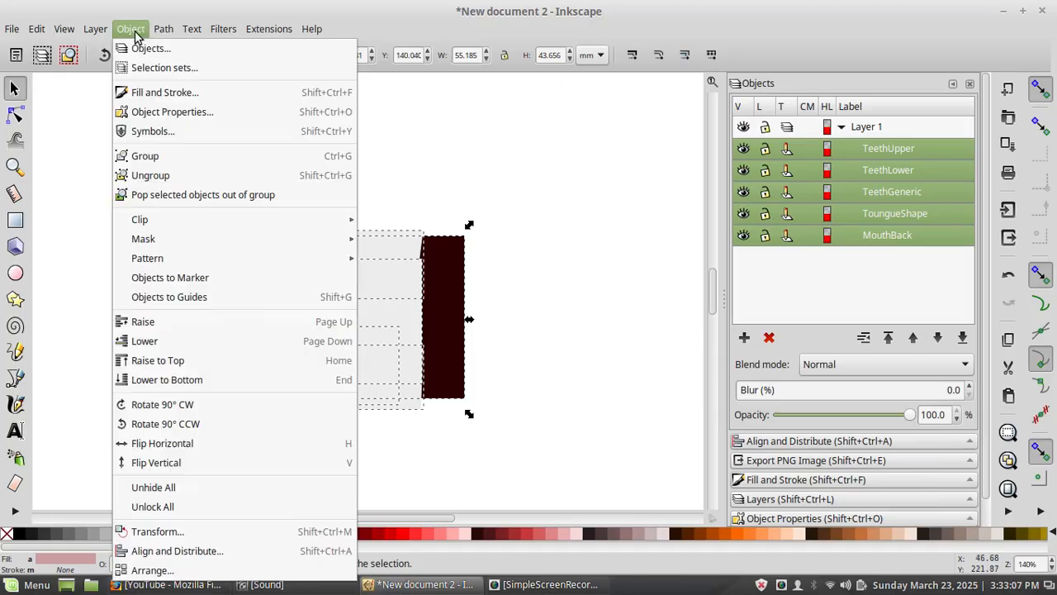
pyautogui.click(145, 156)
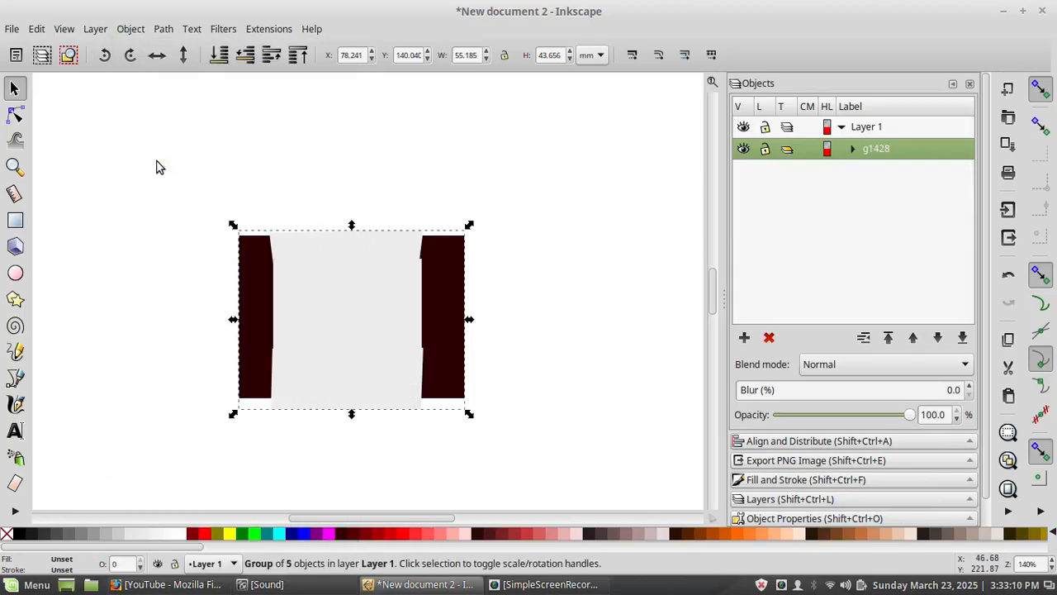
pyautogui.click(168, 283)
# Step: Rename the new group of mouth shapes as MouthInside and keep its contents expanded in the object list
pyautogui.click(873, 156)
pyautogui.click(866, 133)
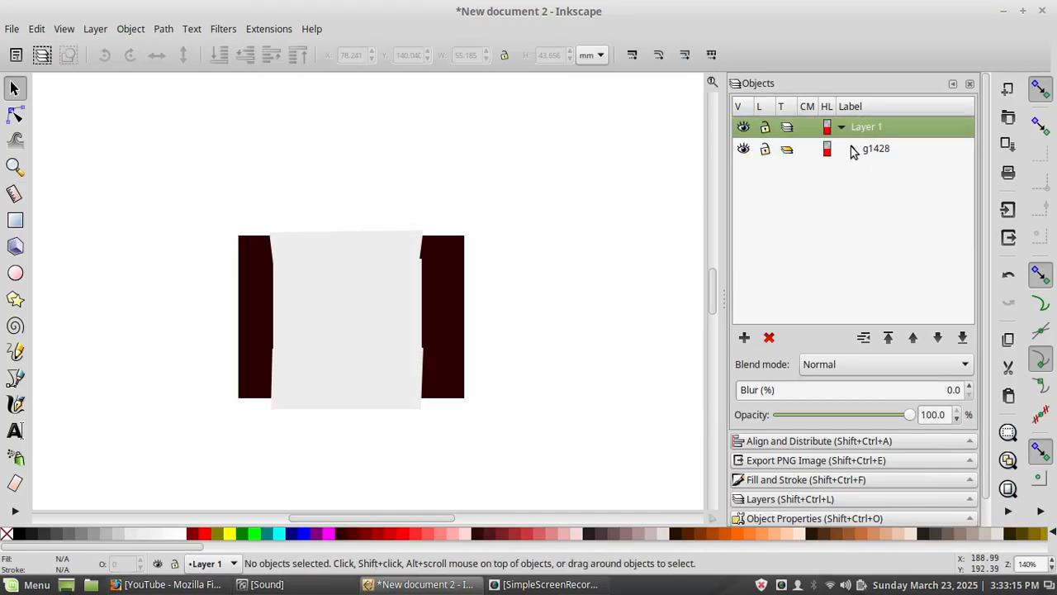
pyautogui.click(854, 150)
pyautogui.doubleClick(877, 150)
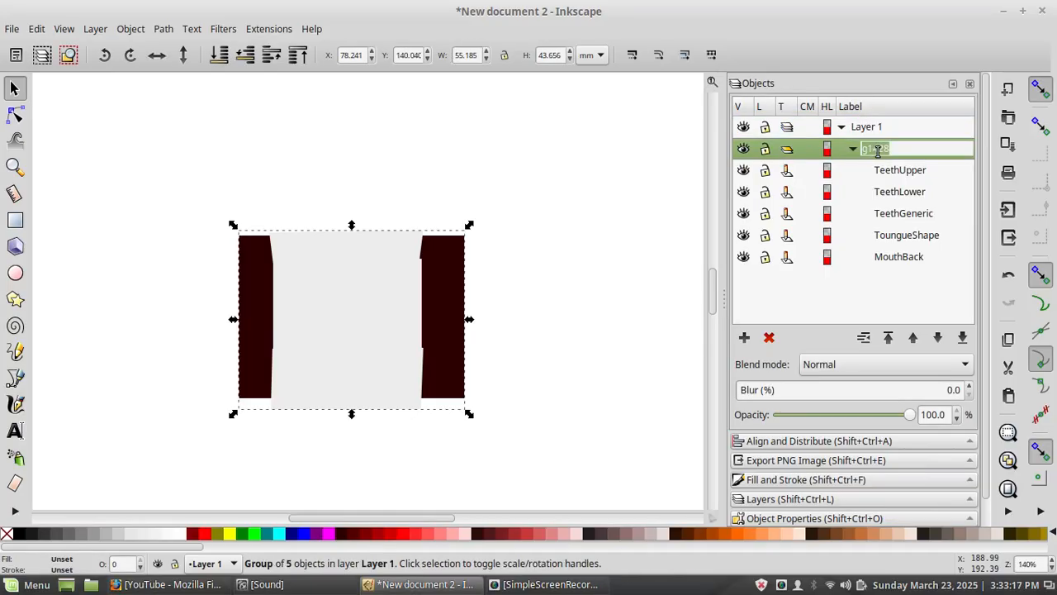
pyautogui.write('MouthInsid')
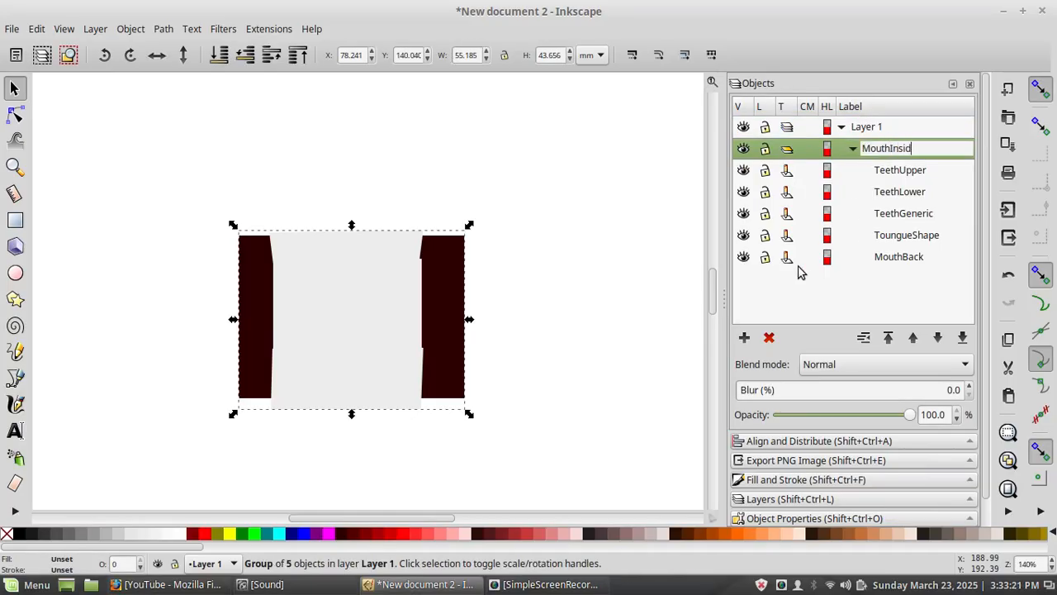
pyautogui.write('e')
pyautogui.press('Return')
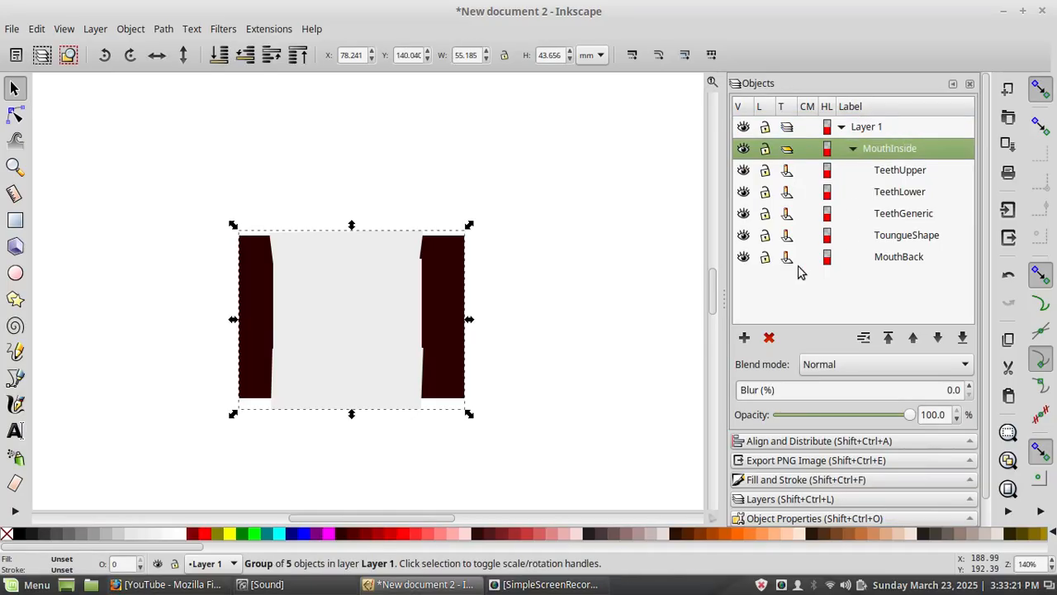
pyautogui.click(852, 151)
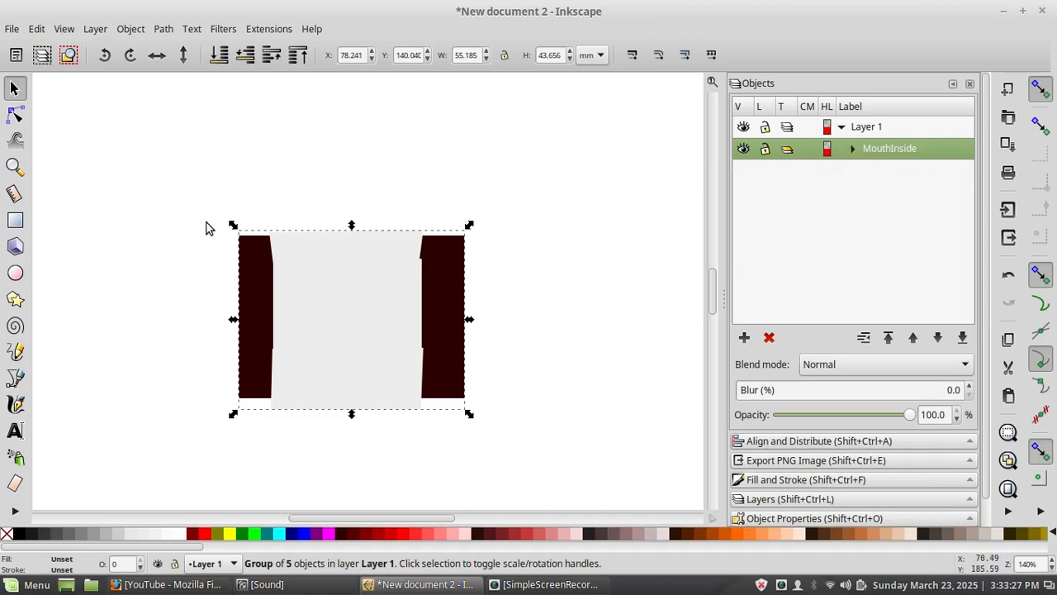
pyautogui.click(853, 149)
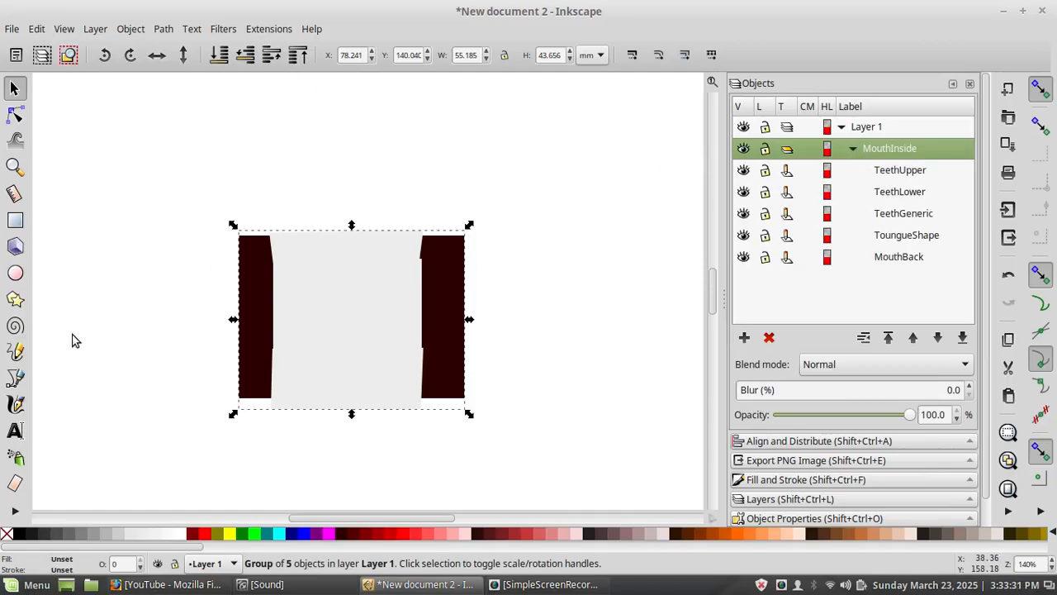
# Step: Draw a closed four-node Bezier lens shape across the middle of the mouth and fill it with dark grey
pyautogui.click(15, 378)
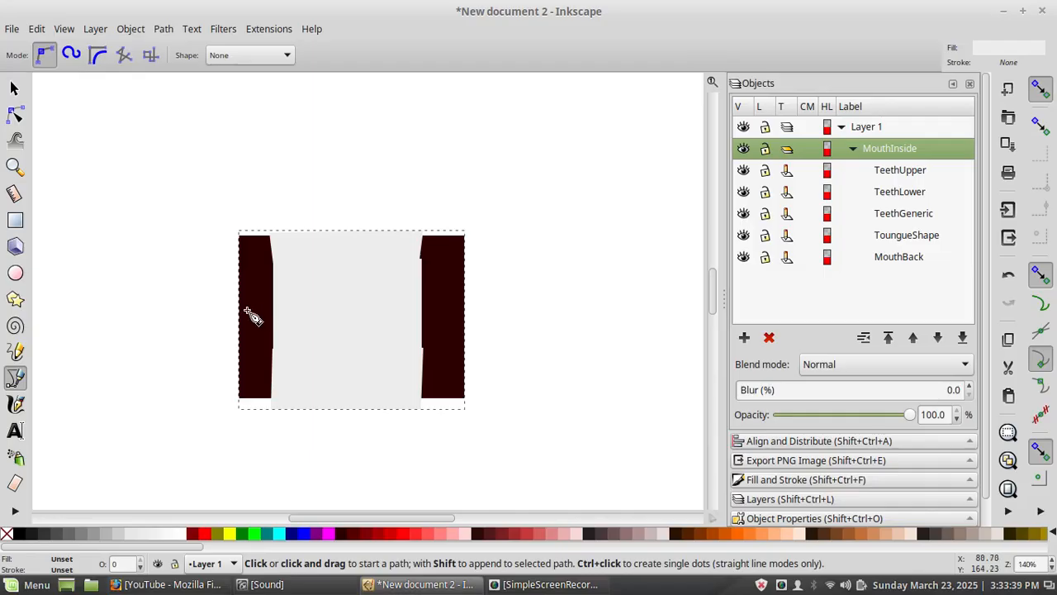
pyautogui.moveTo(250, 314); pyautogui.dragTo(262, 292)
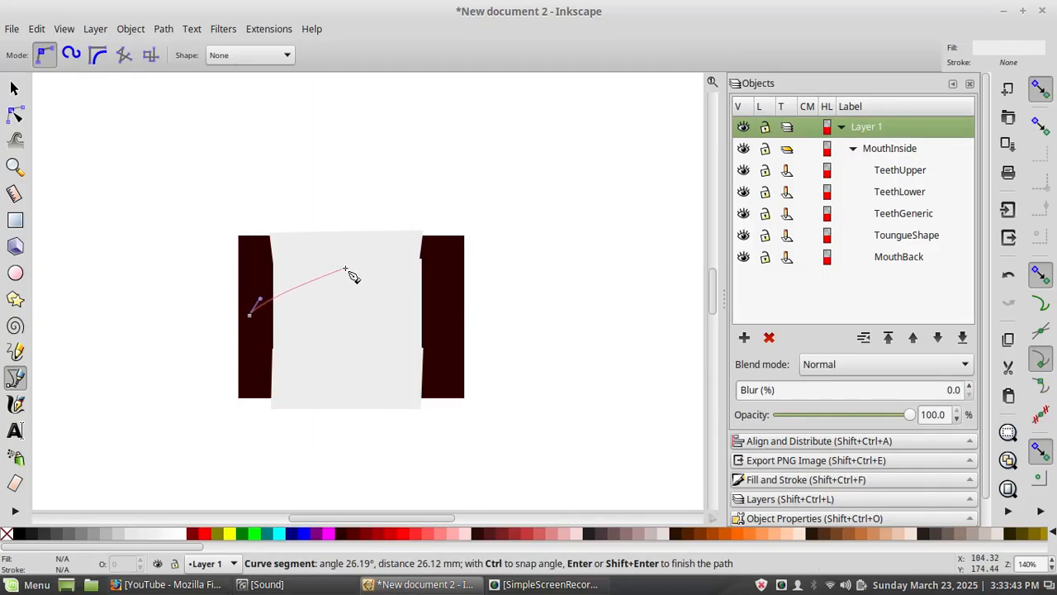
pyautogui.moveTo(345, 269); pyautogui.dragTo(384, 269)
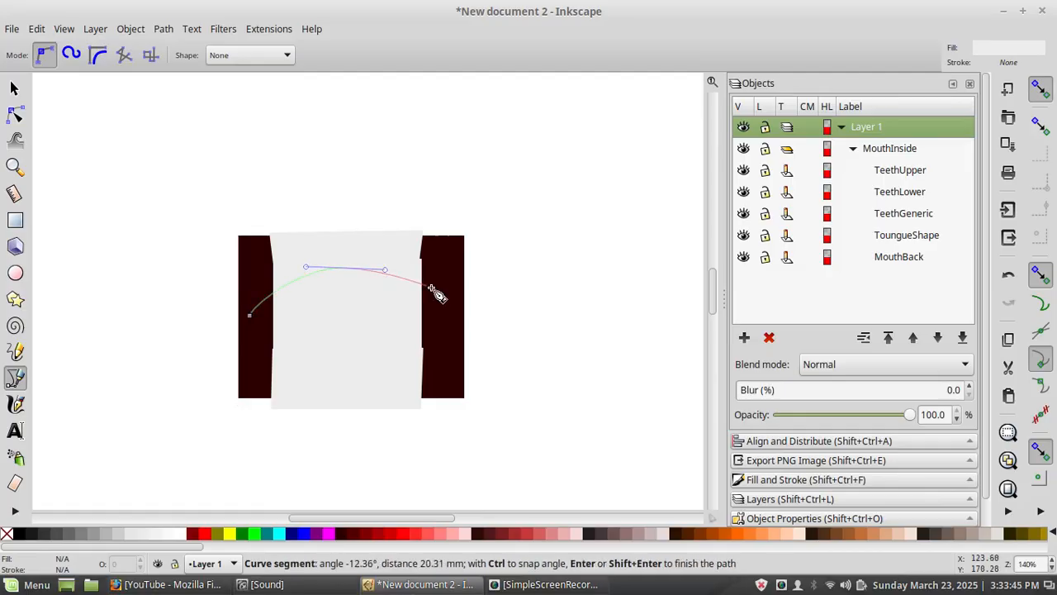
pyautogui.moveTo(446, 319); pyautogui.dragTo(455, 336)
pyautogui.moveTo(460, 343); pyautogui.dragTo(424, 347)
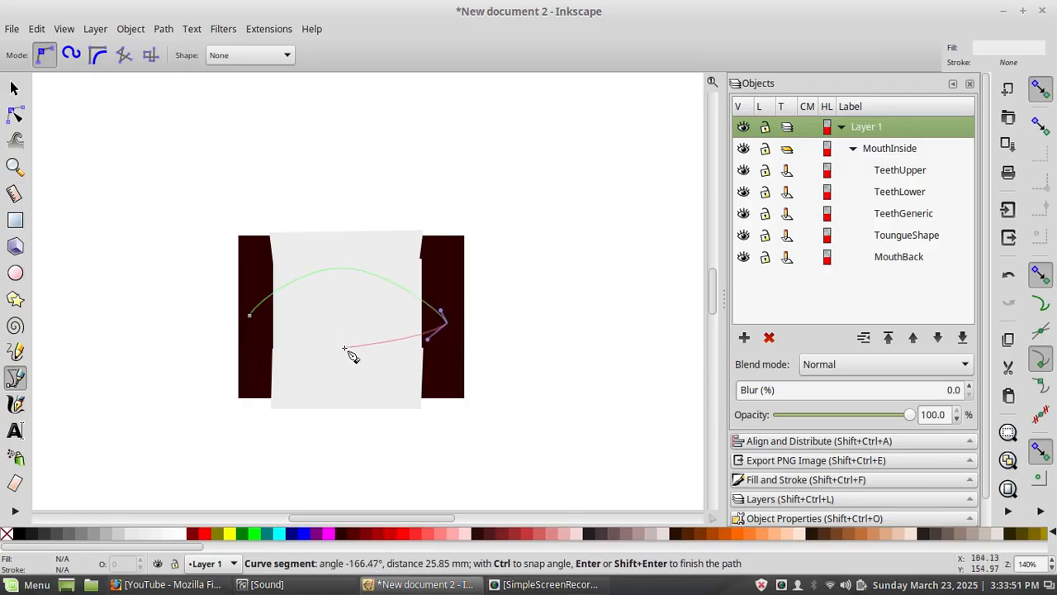
pyautogui.moveTo(345, 347); pyautogui.dragTo(310, 347)
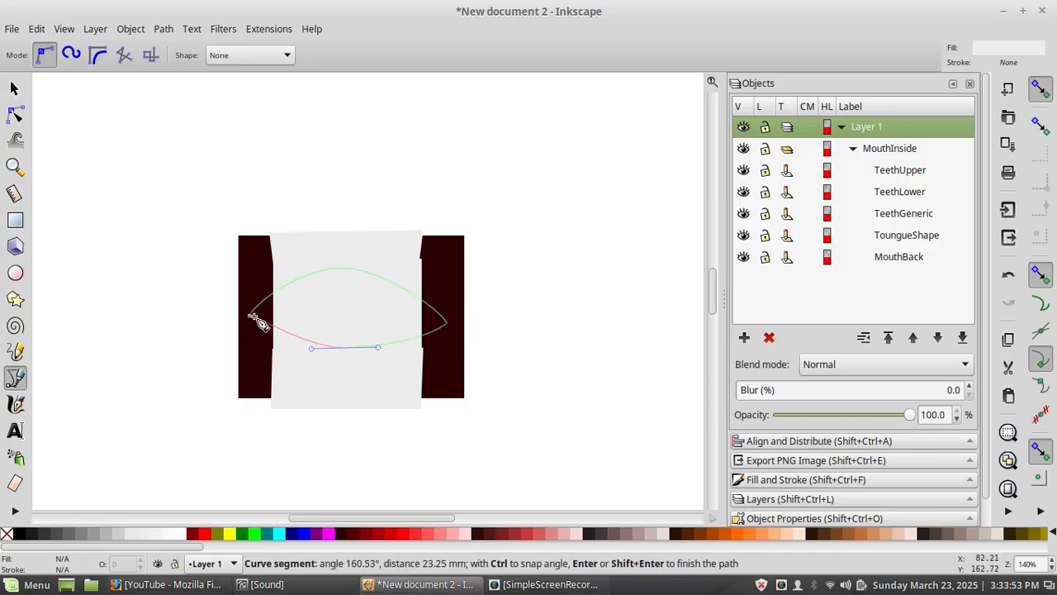
pyautogui.moveTo(251, 317); pyautogui.dragTo(229, 290)
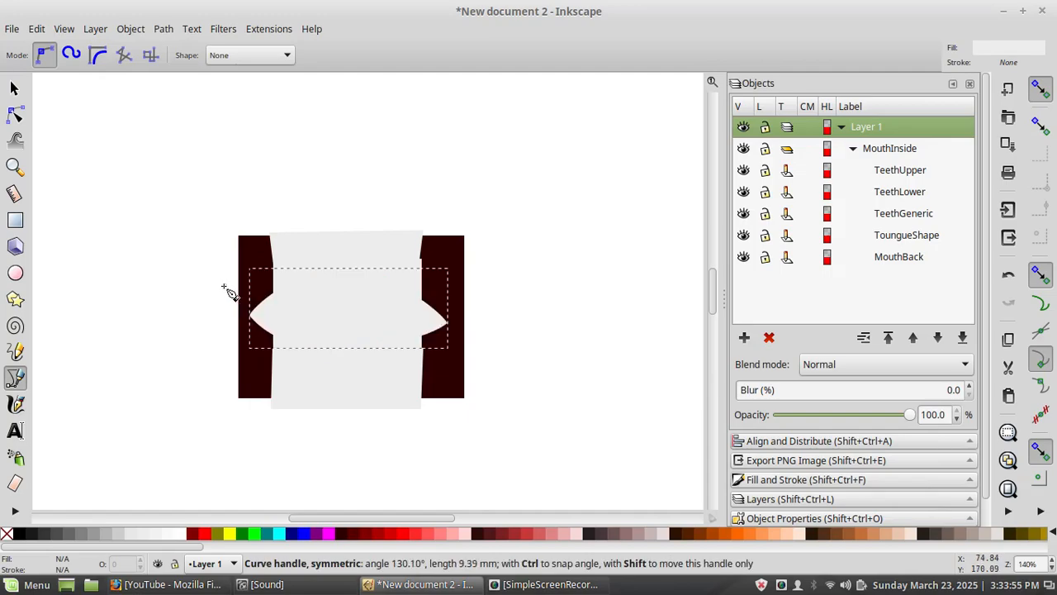
pyautogui.click(72, 530)
# Step: Adjust the grey lens path's upper, lower and right nodes into an open-mouth outline about 51 by 22 mm overall
pyautogui.click(17, 114)
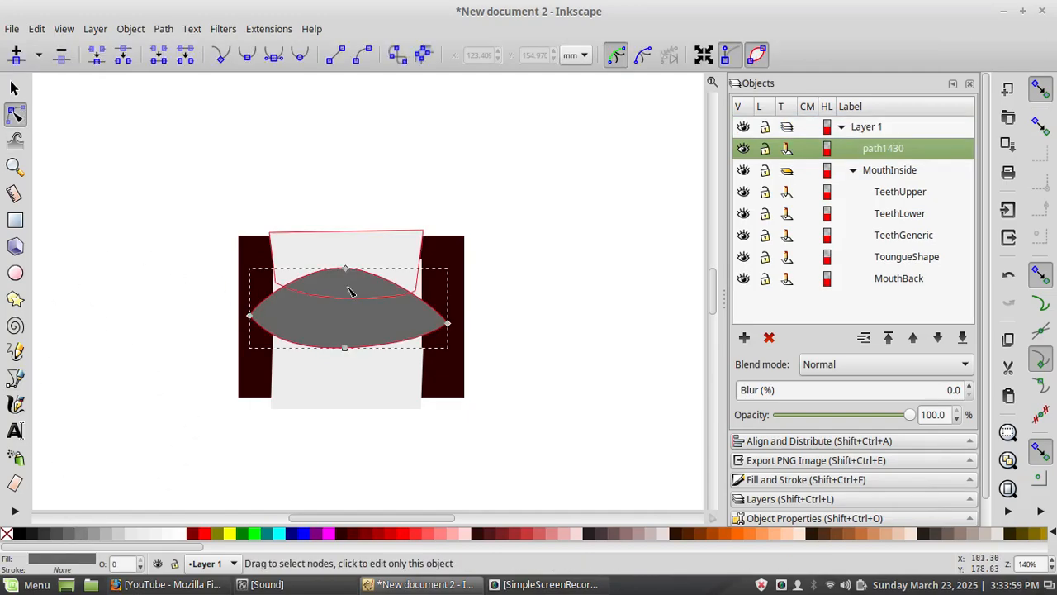
pyautogui.moveTo(346, 349); pyautogui.dragTo(345, 368)
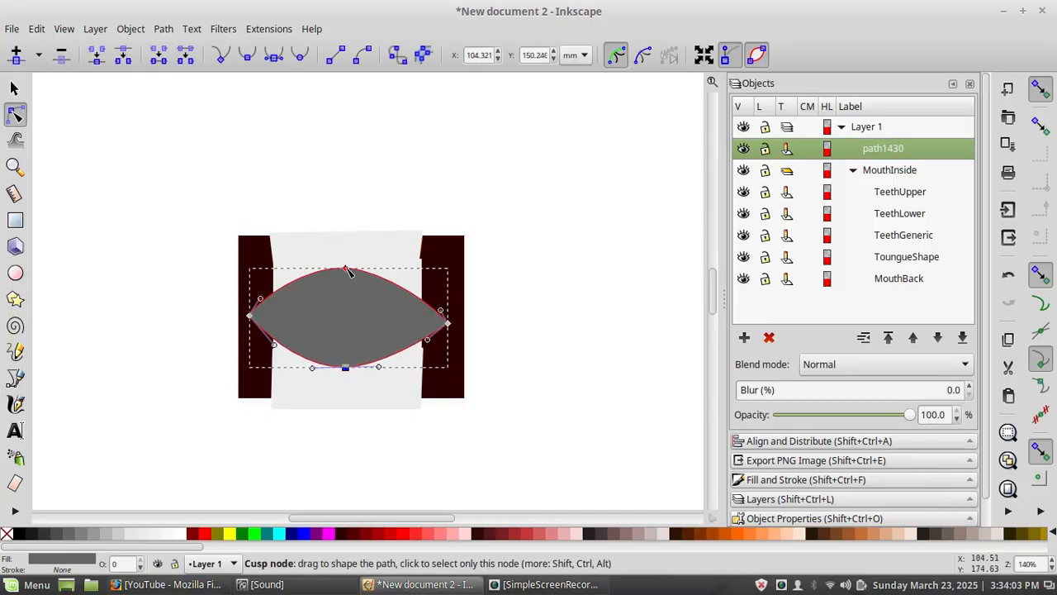
pyautogui.moveTo(347, 272); pyautogui.dragTo(348, 293)
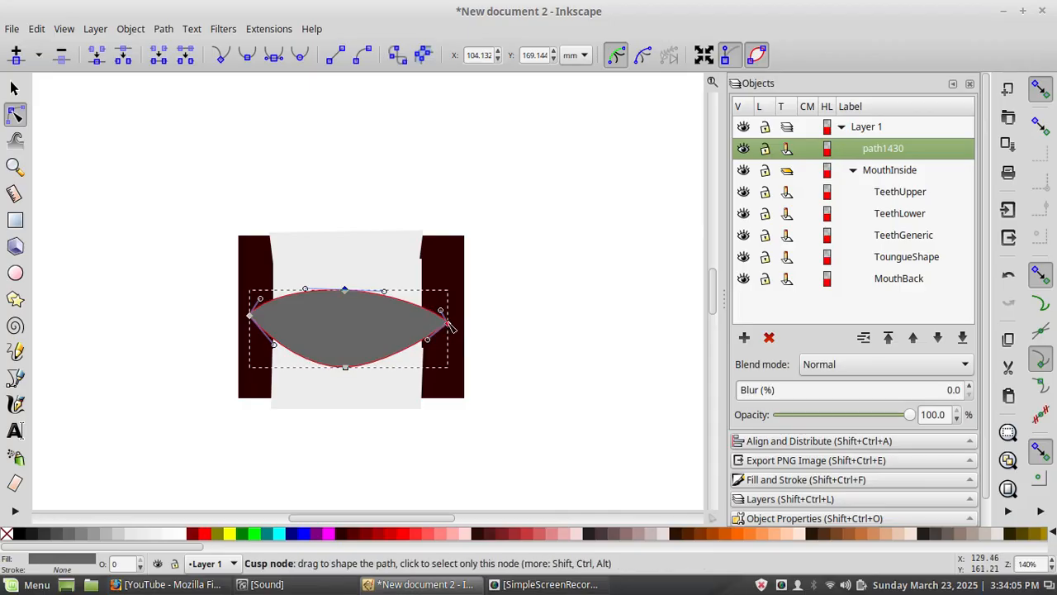
pyautogui.moveTo(450, 327); pyautogui.dragTo(462, 318)
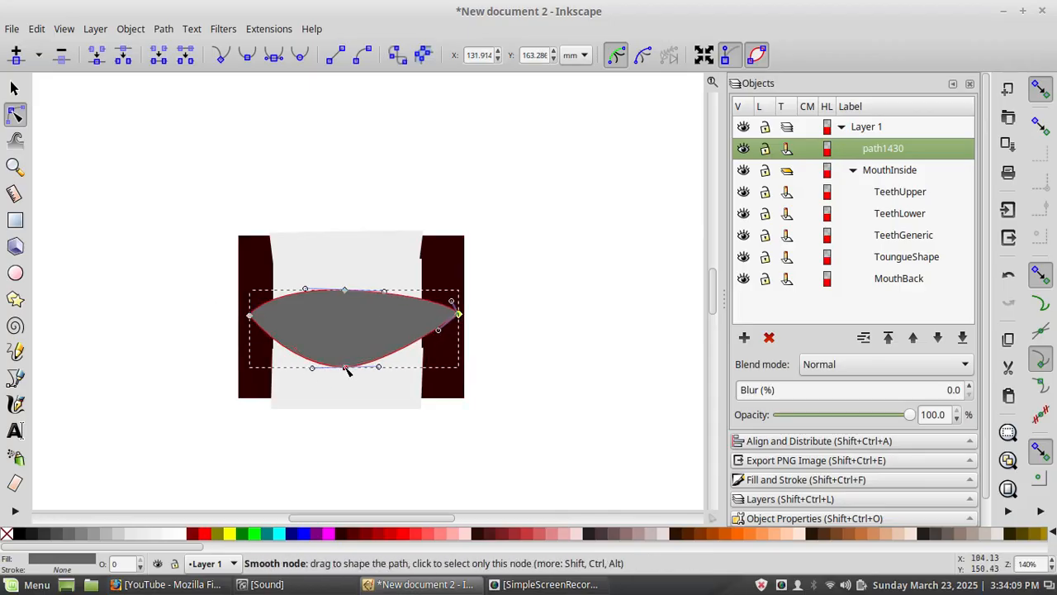
pyautogui.moveTo(345, 367); pyautogui.dragTo(346, 376)
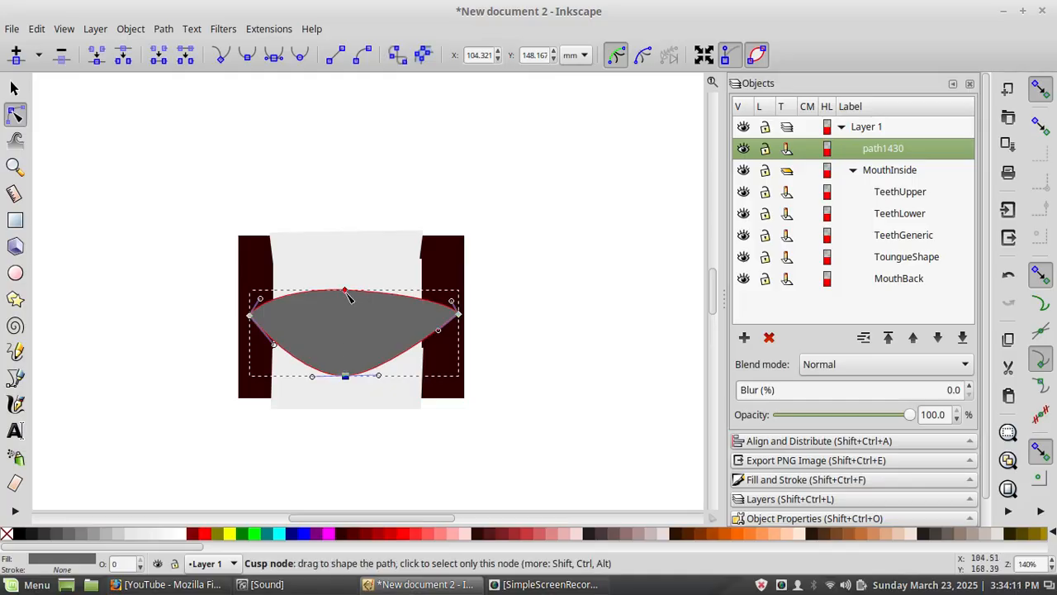
pyautogui.moveTo(349, 298); pyautogui.dragTo(349, 288)
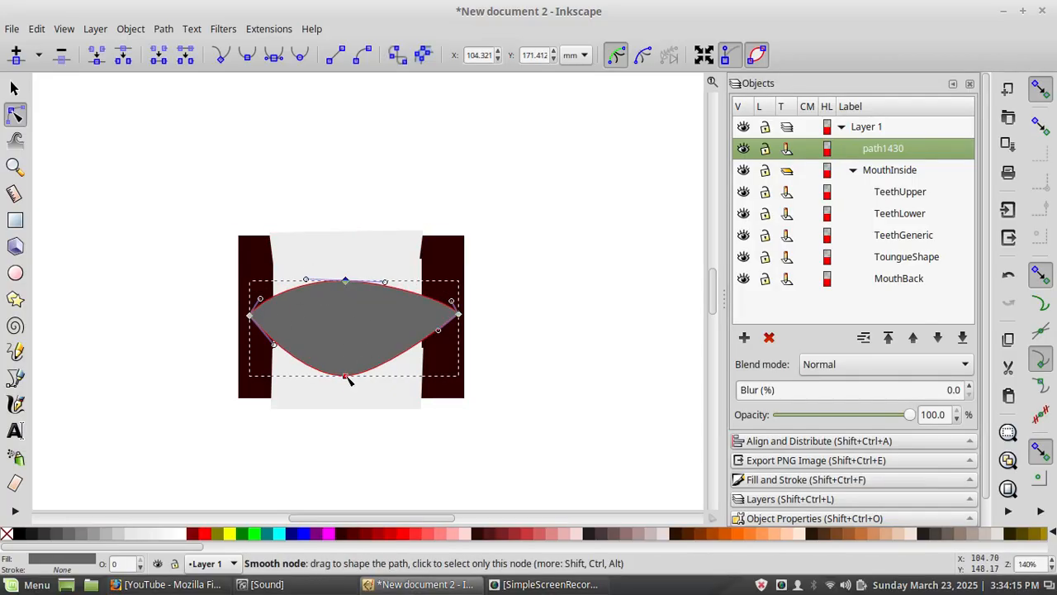
pyautogui.moveTo(349, 383); pyautogui.dragTo(350, 375)
pyautogui.click(13, 88)
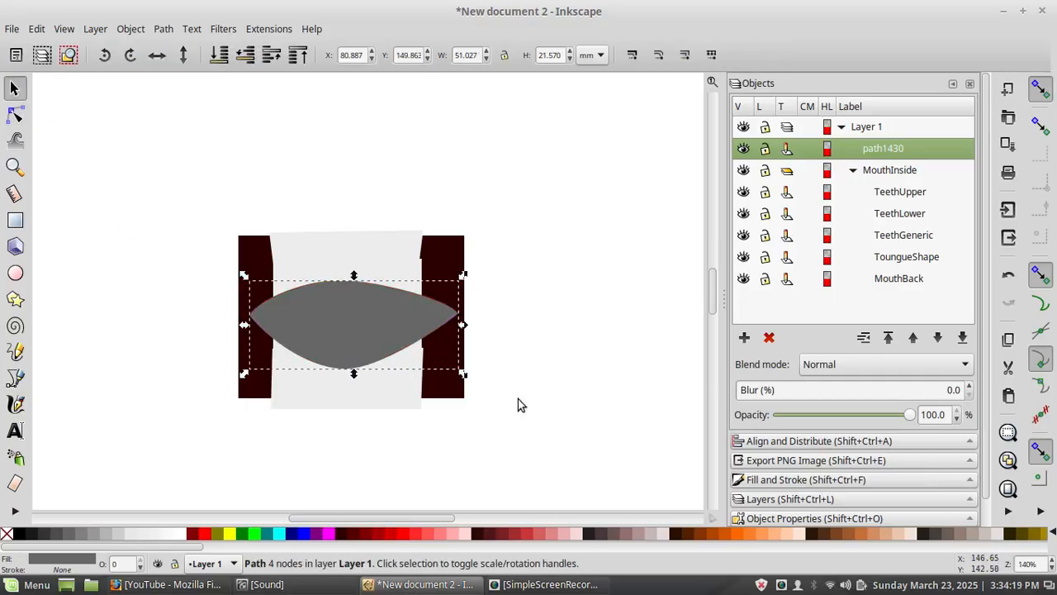
# Step: Clip the MouthInside group to the grey mouth outline and hide the TeethGeneric shape within it
pyautogui.click(418, 402)
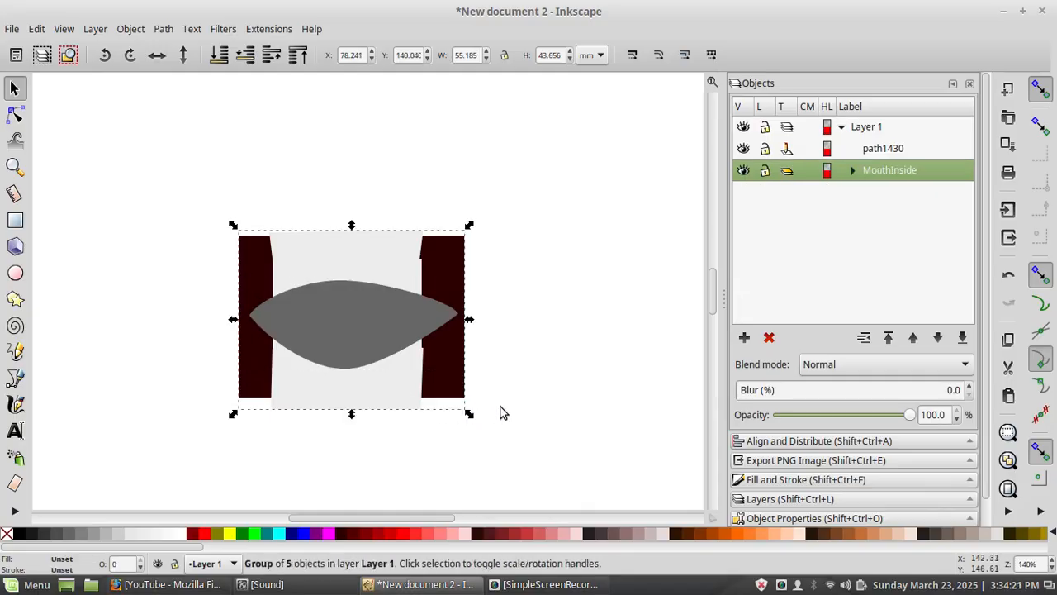
pyautogui.keyDown('shift'); pyautogui.click(332, 323); pyautogui.keyUp('shift')
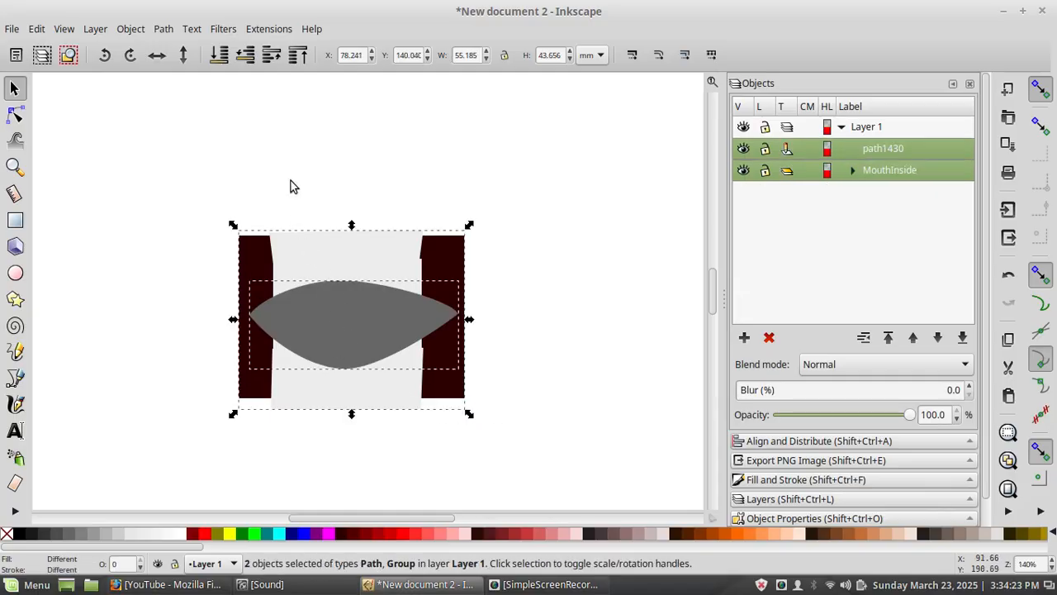
pyautogui.click(163, 30)
pyautogui.moveTo(138, 31)
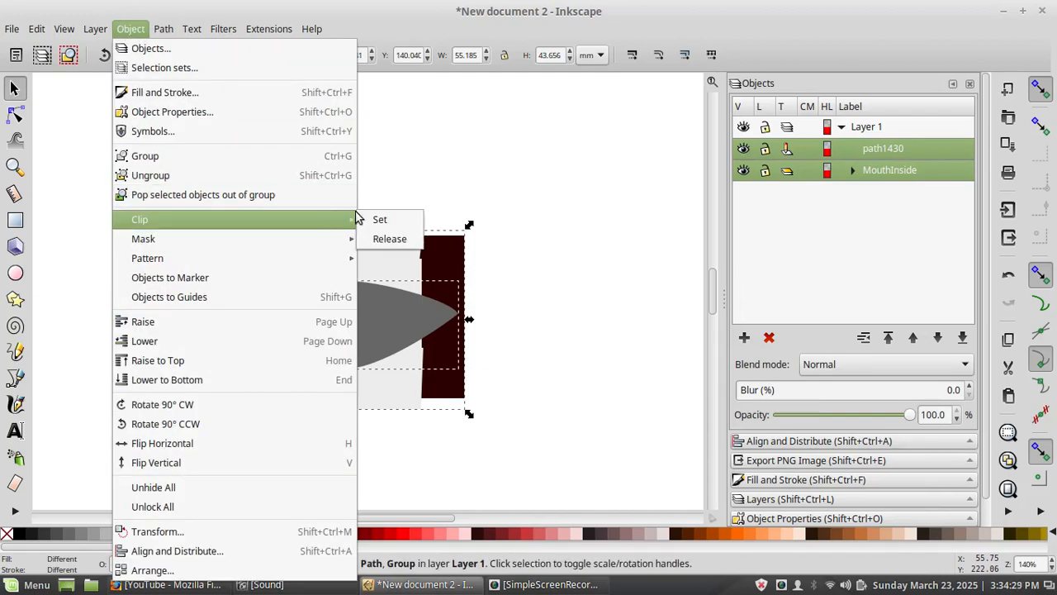
pyautogui.click(381, 220)
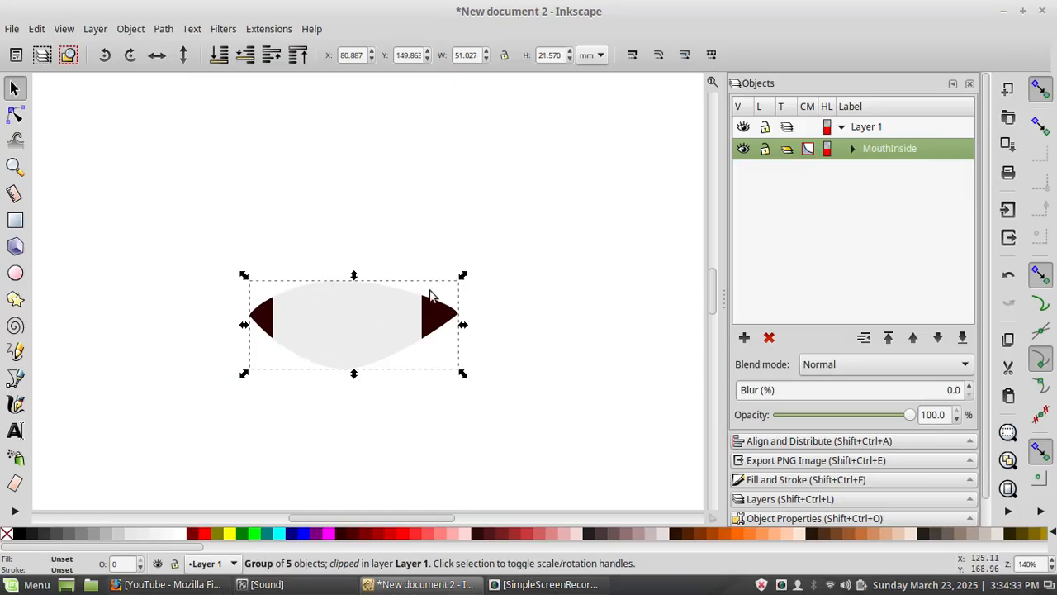
pyautogui.click(854, 149)
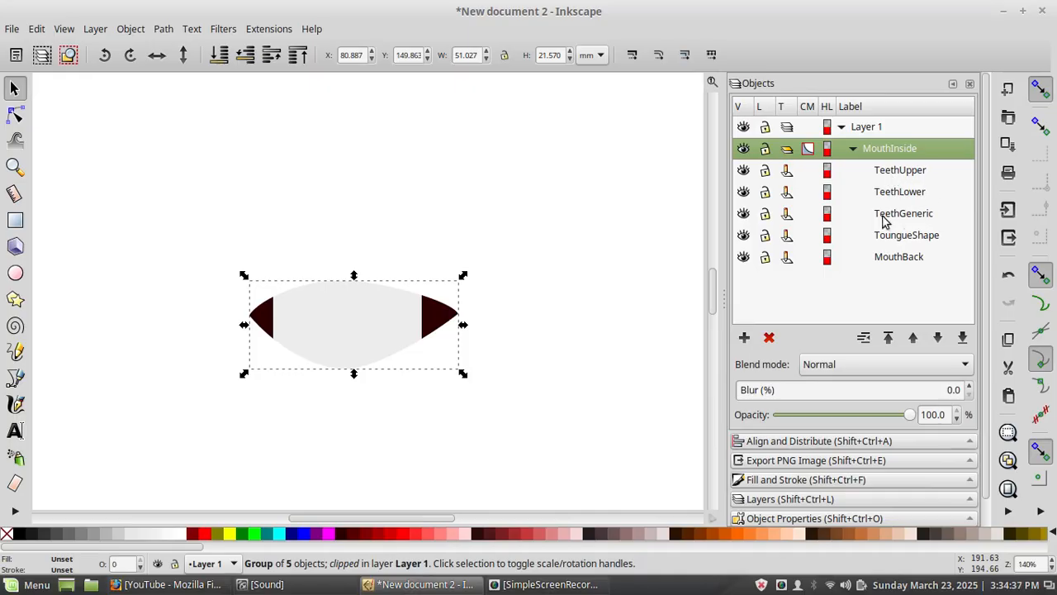
pyautogui.click(744, 214)
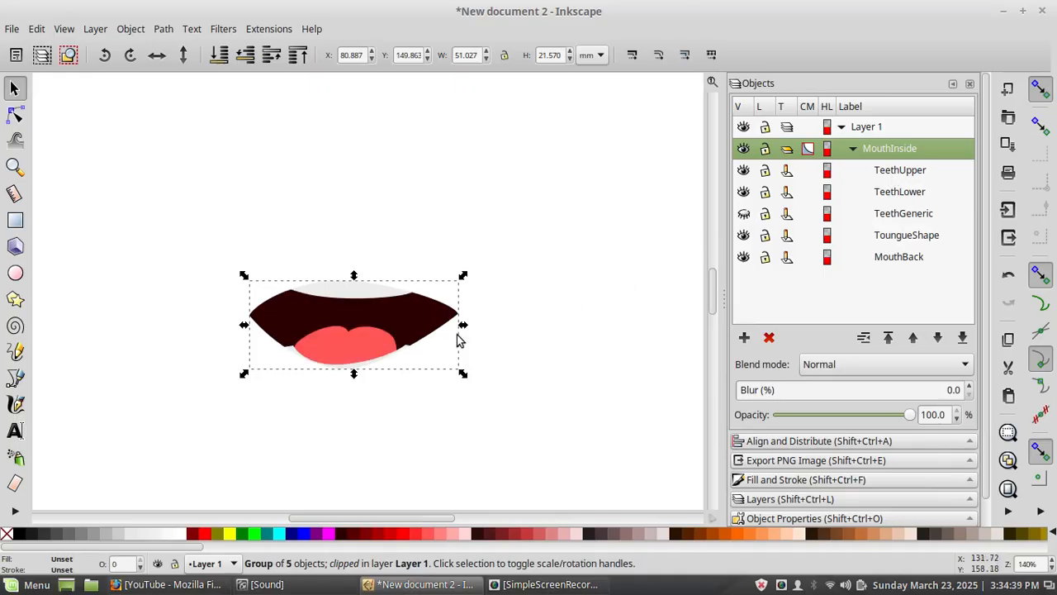
# Step: Raise the TeethLower and ToungueShape shapes within the clipped mouth, placing the tongue at about X 93.0, Y 143.4 mm
pyautogui.click(892, 193)
pyautogui.click(349, 395)
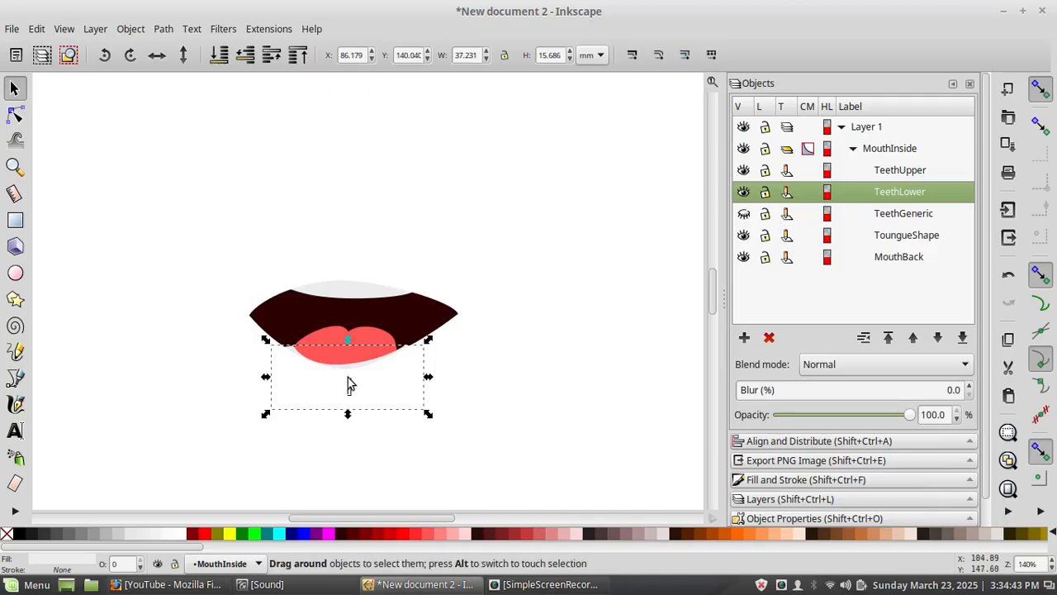
pyautogui.click(907, 195)
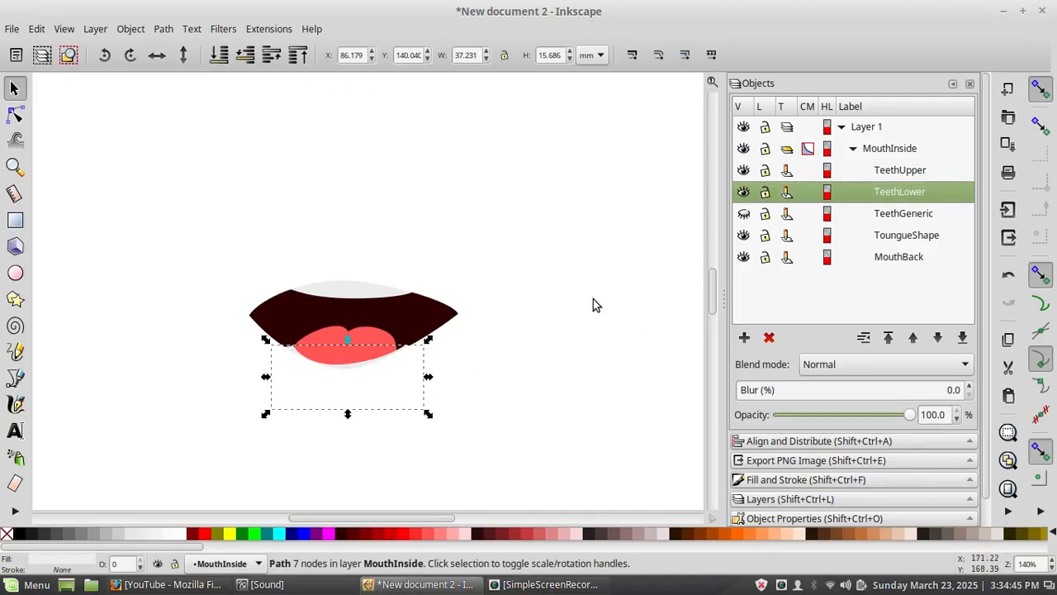
pyautogui.press('Tab')
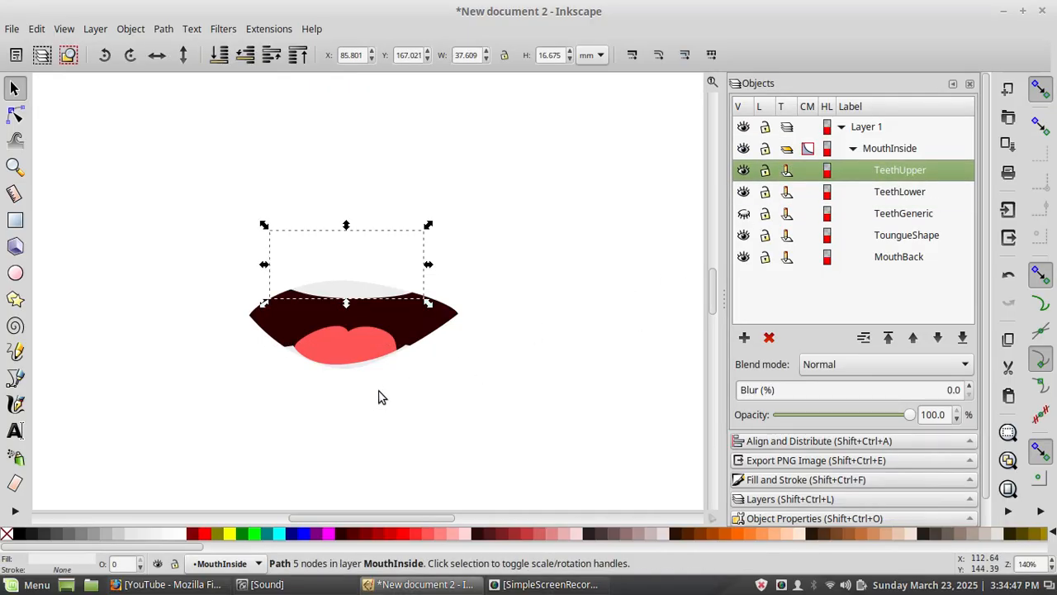
pyautogui.hotkey('shift', 'Tab')
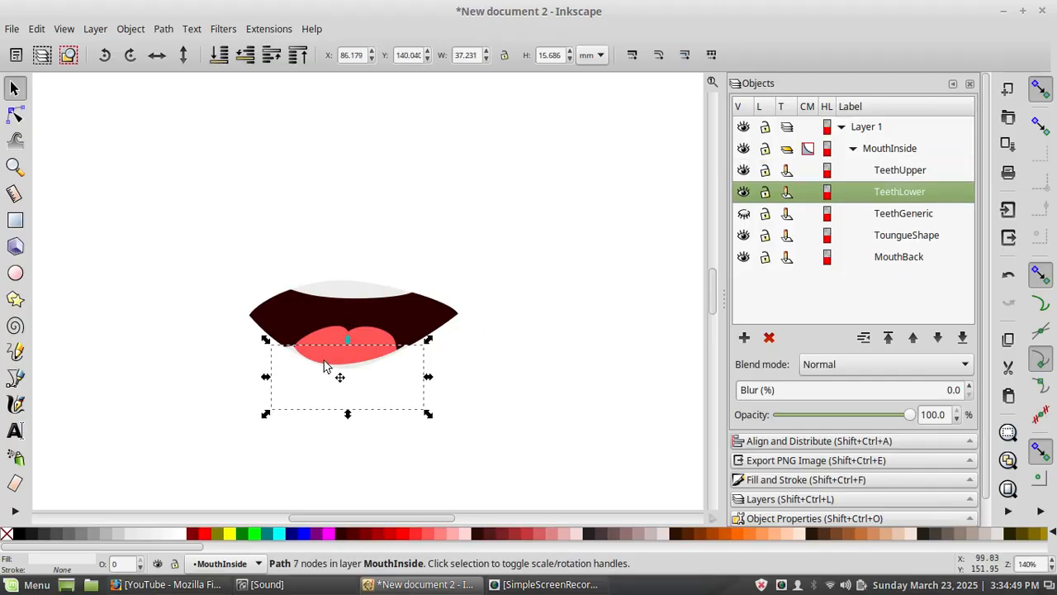
pyautogui.click(291, 355)
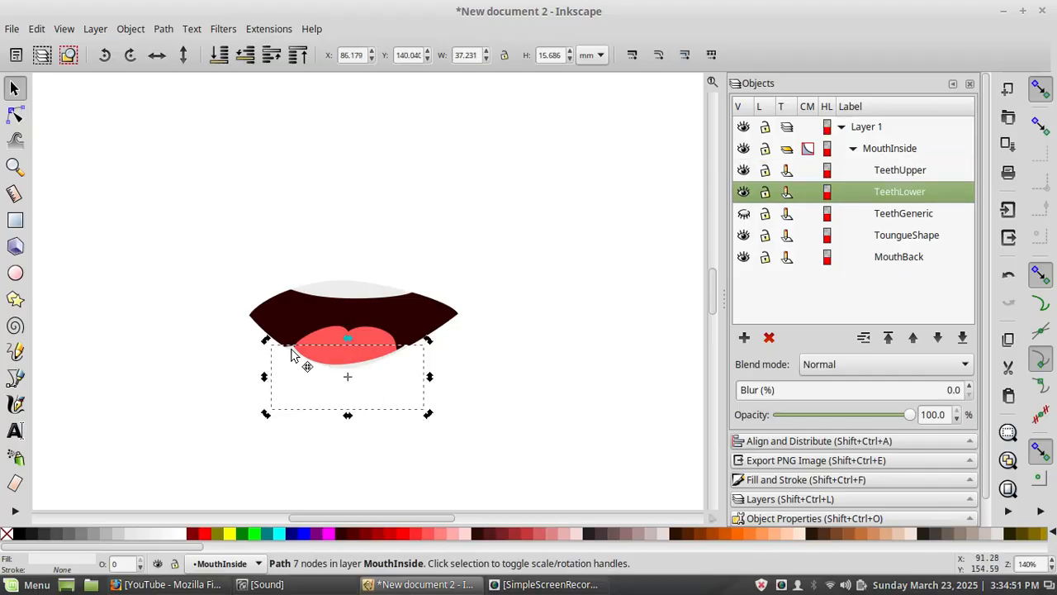
pyautogui.moveTo(290, 355); pyautogui.dragTo(343, 329)
pyautogui.click(334, 340)
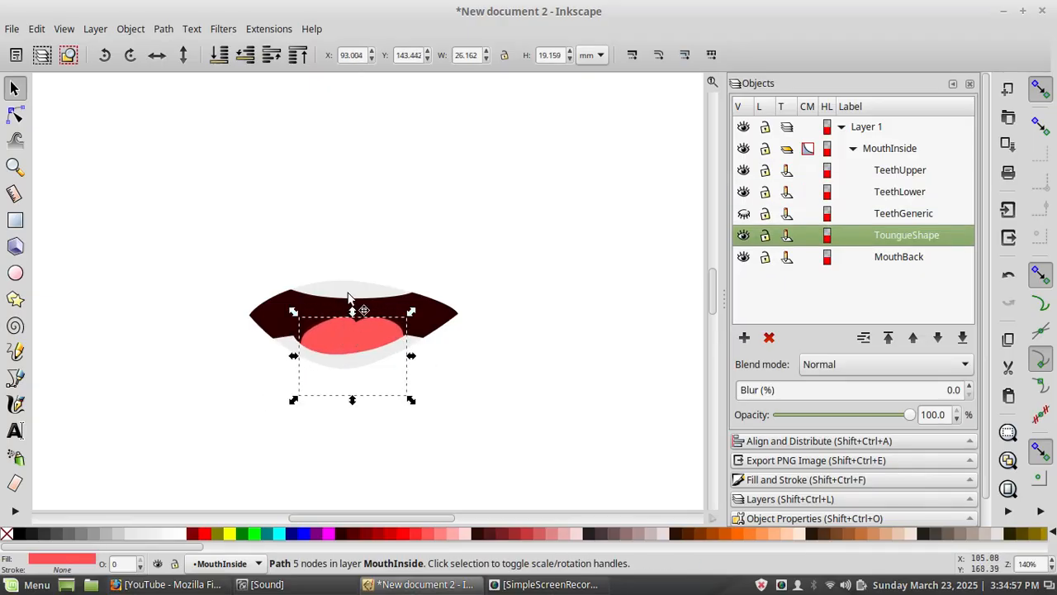
# Step: Lower the TeethUpper shape within the mouth opening to about X 85.8, Y 164.8 mm
pyautogui.click(346, 295)
pyautogui.moveTo(344, 290); pyautogui.dragTo(345, 301)
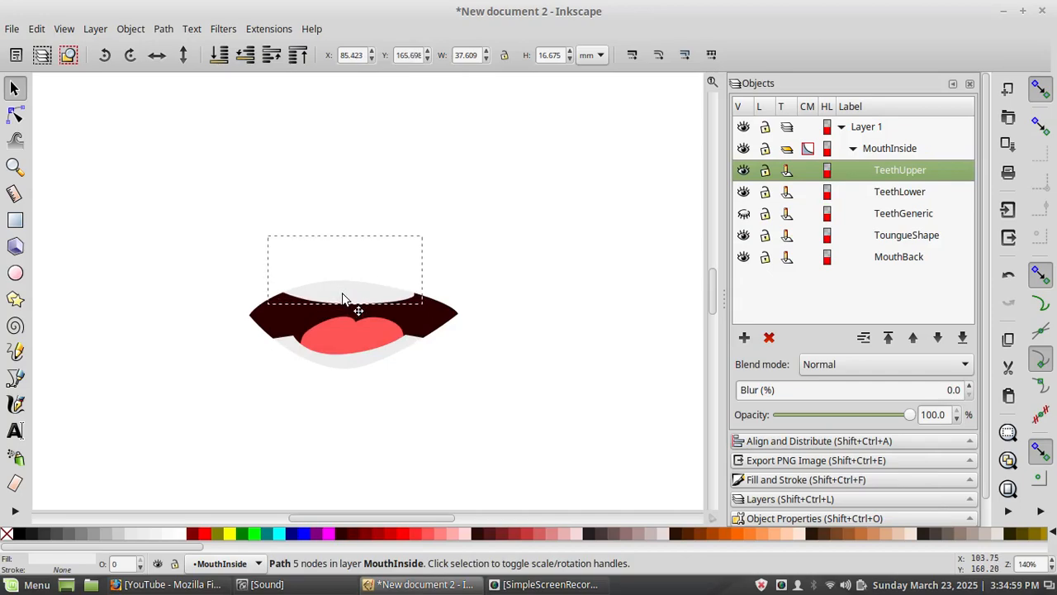
pyautogui.click(498, 419)
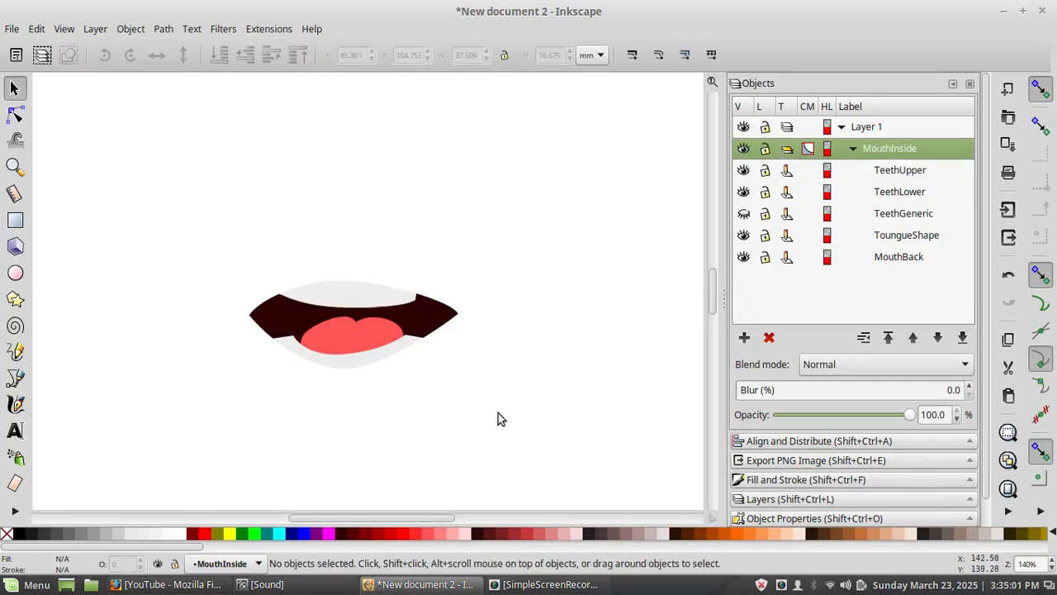
# Step: Collapse MouthInside in the object list and move the whole group to about X 78.1, Y 152.3 mm
pyautogui.click(399, 324)
pyautogui.click(605, 394)
pyautogui.click(854, 150)
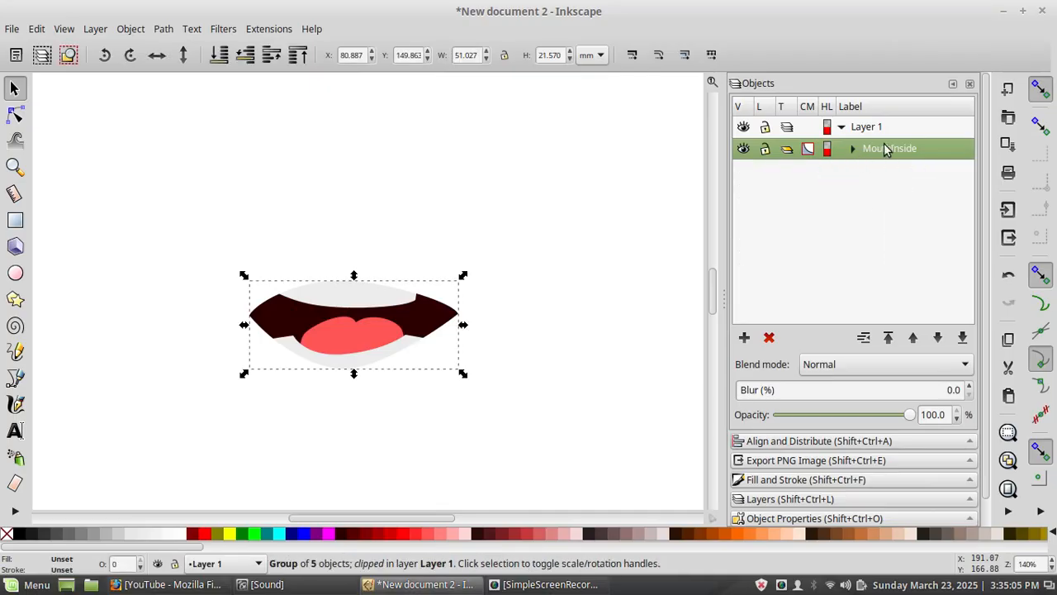
pyautogui.moveTo(435, 322)
pyautogui.mouseDown()
pyautogui.moveTo(483, 270)
pyautogui.moveTo(434, 302)
pyautogui.moveTo(442, 323)
pyautogui.moveTo(459, 291)
pyautogui.moveTo(442, 255)
pyautogui.moveTo(413, 307)
pyautogui.moveTo(419, 314)
pyautogui.mouseUp()
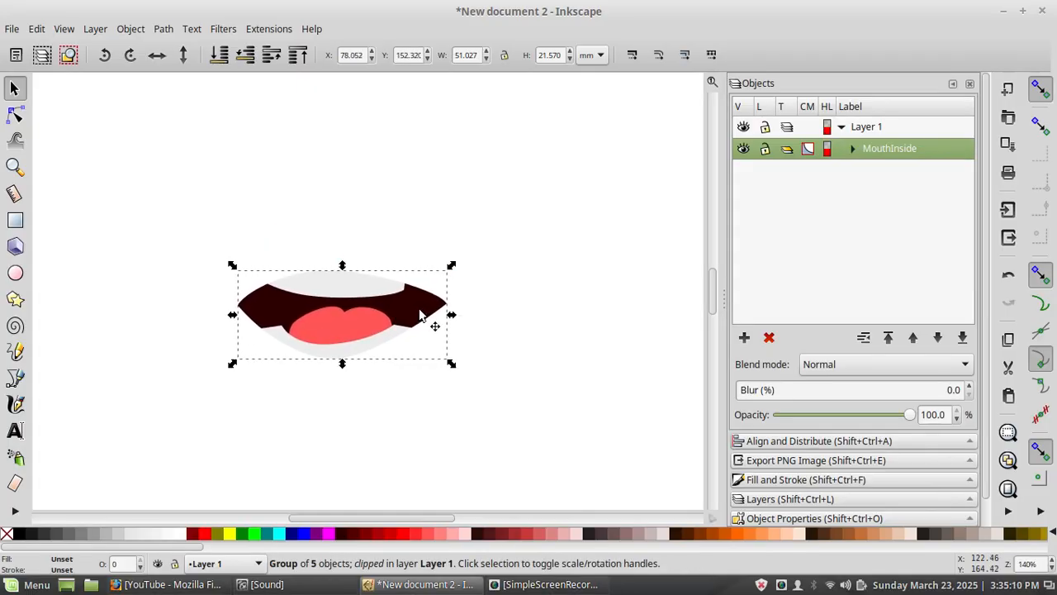
# Step: Expand MouthInside, hide its TeethUpper and TeethLower shapes, and show TeethGeneric instead
pyautogui.click(852, 148)
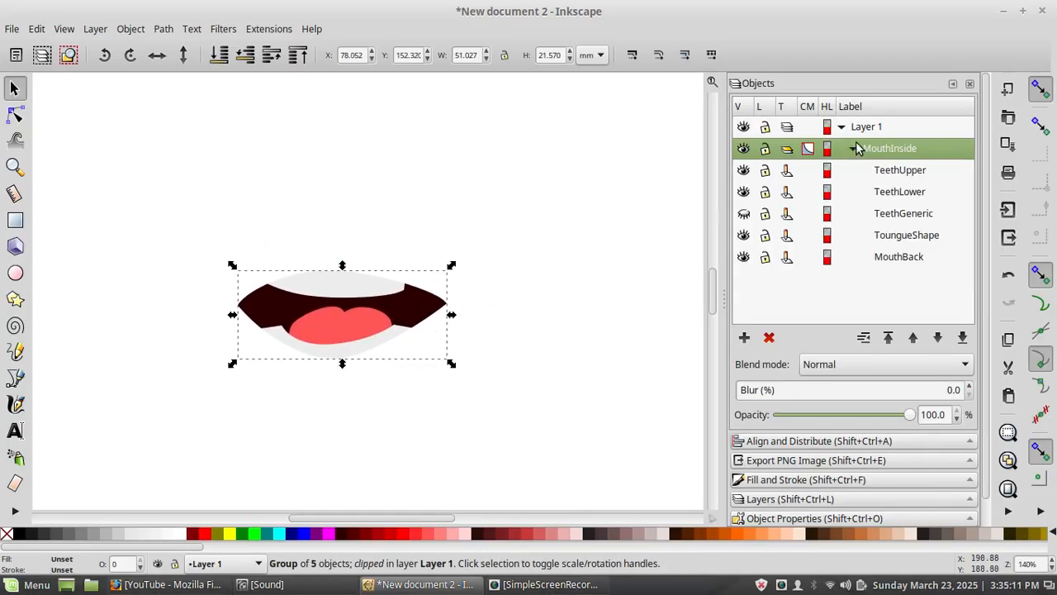
pyautogui.click(744, 170)
pyautogui.click(743, 192)
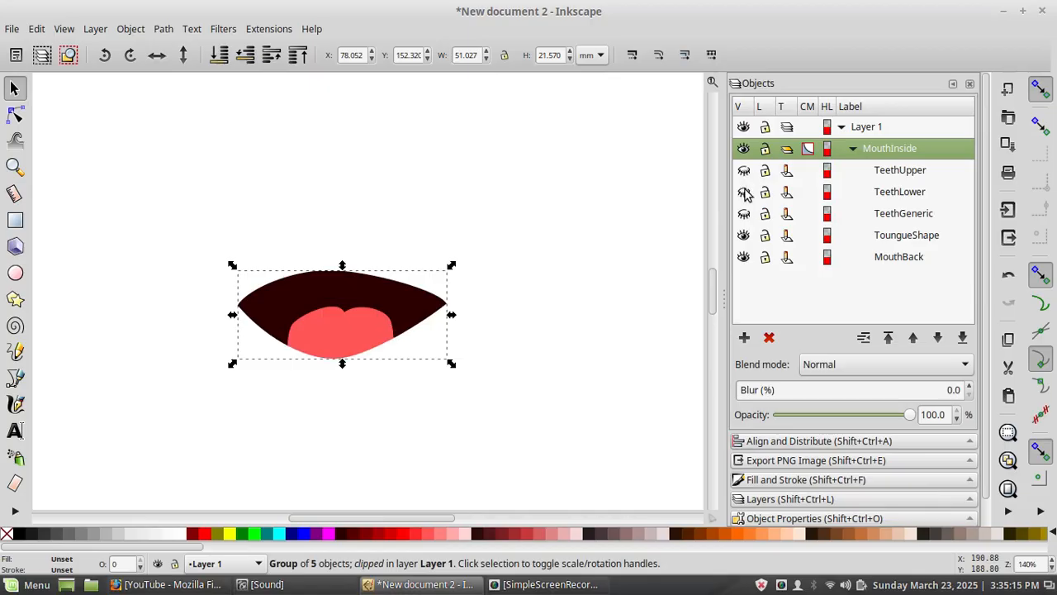
pyautogui.click(743, 214)
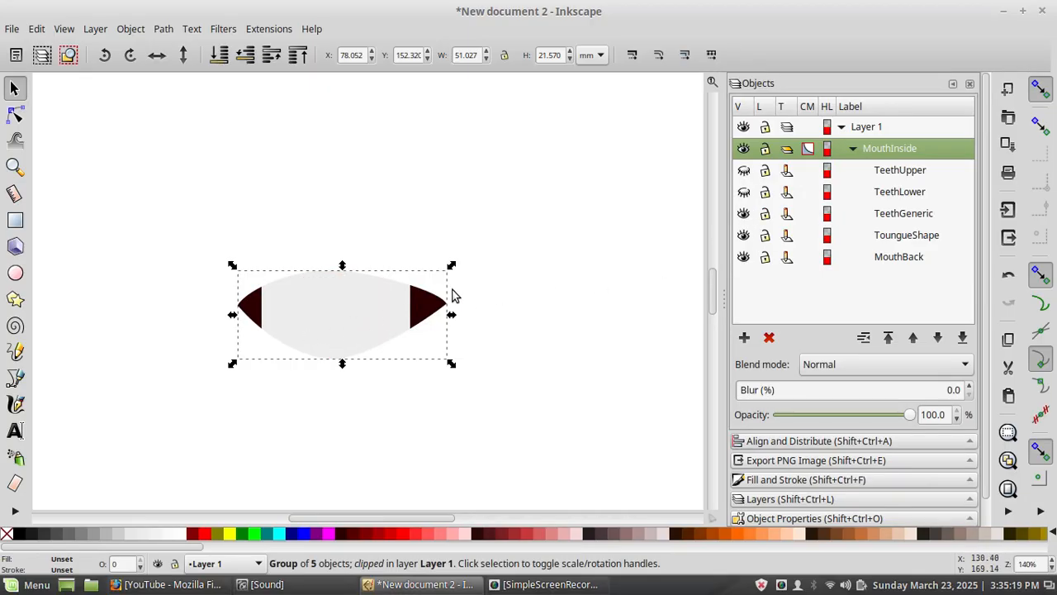
# Step: Stretch the TeethGeneric rectangle outward on both sides to a width of about 43 mm inside the mouth
pyautogui.click(287, 307)
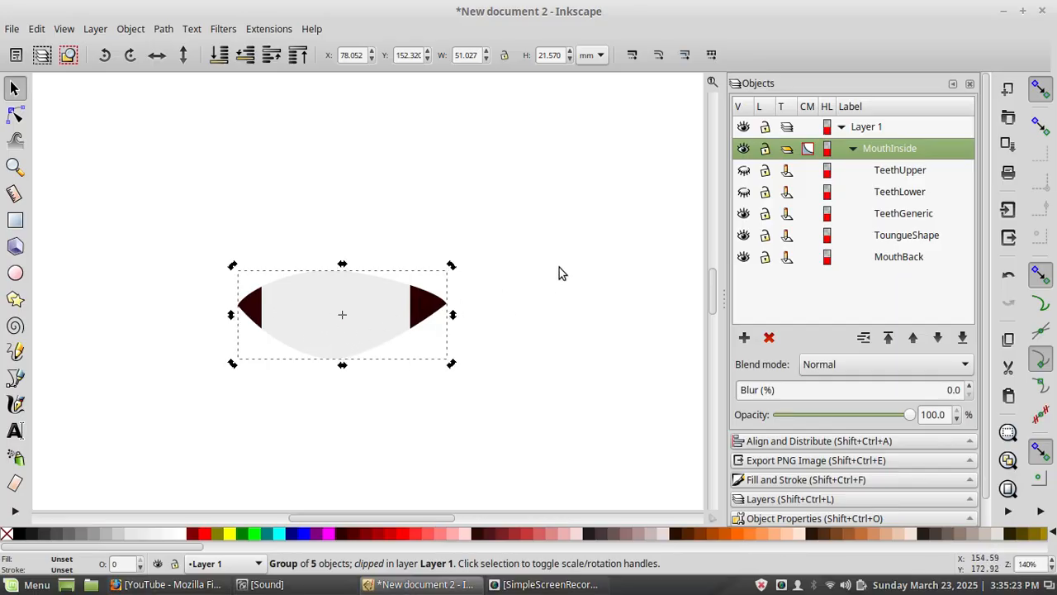
pyautogui.click(909, 214)
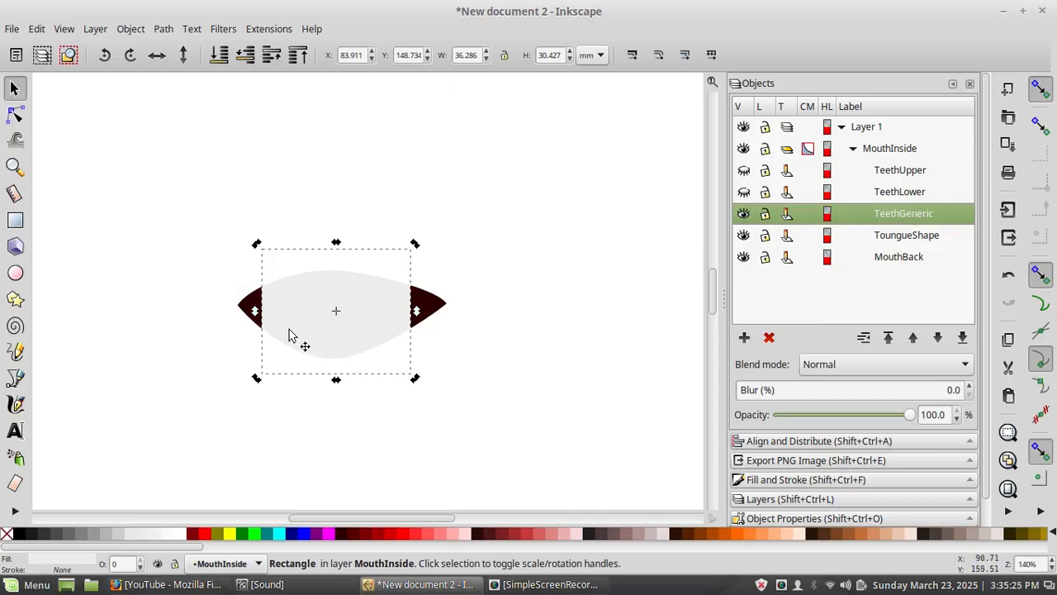
pyautogui.click(321, 313)
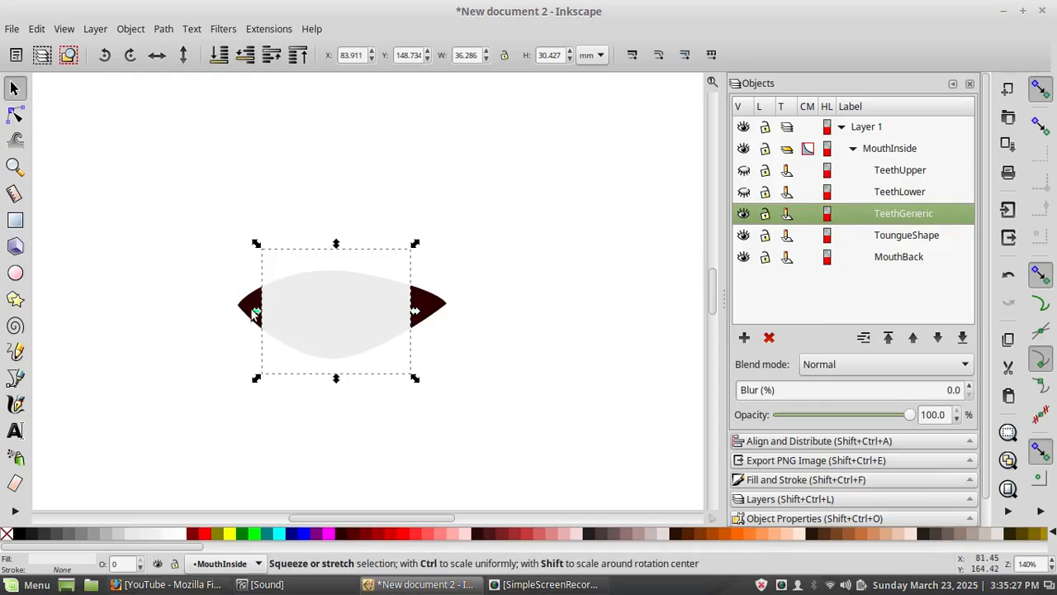
pyautogui.moveTo(257, 312); pyautogui.dragTo(246, 313)
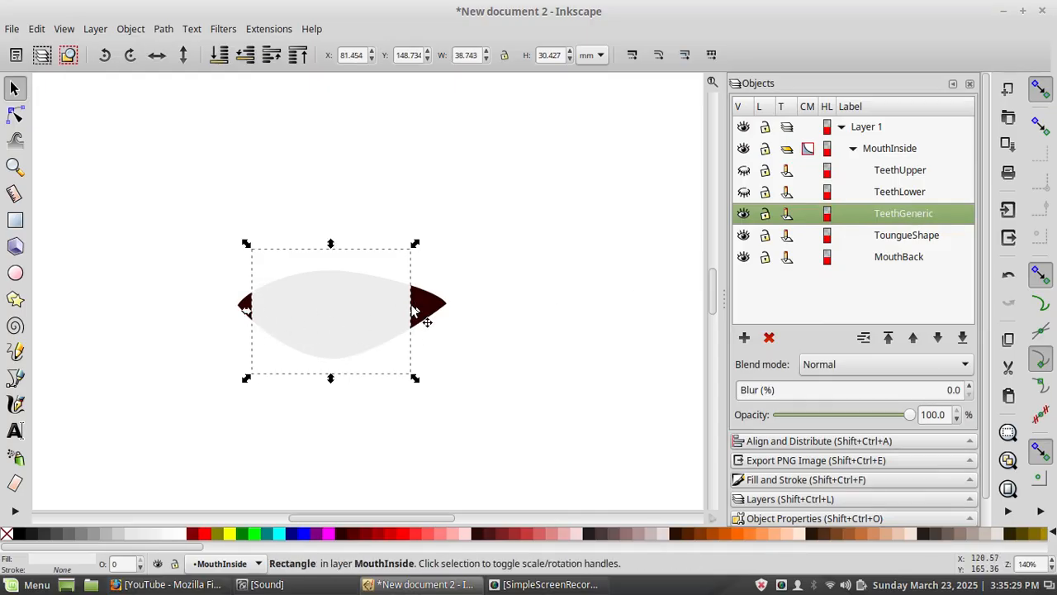
pyautogui.moveTo(416, 313); pyautogui.dragTo(433, 314)
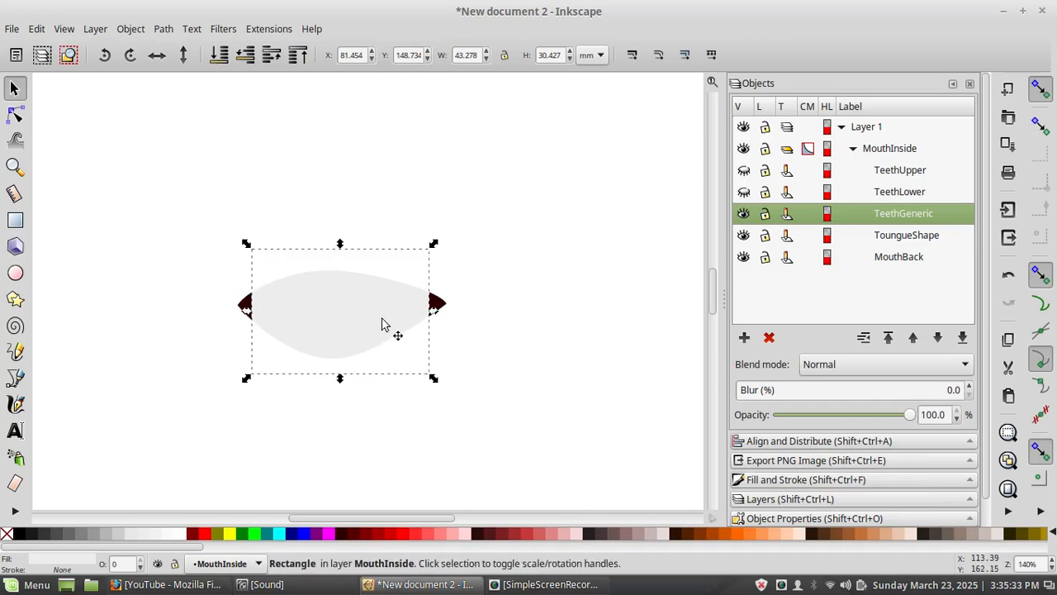
pyautogui.click(180, 247)
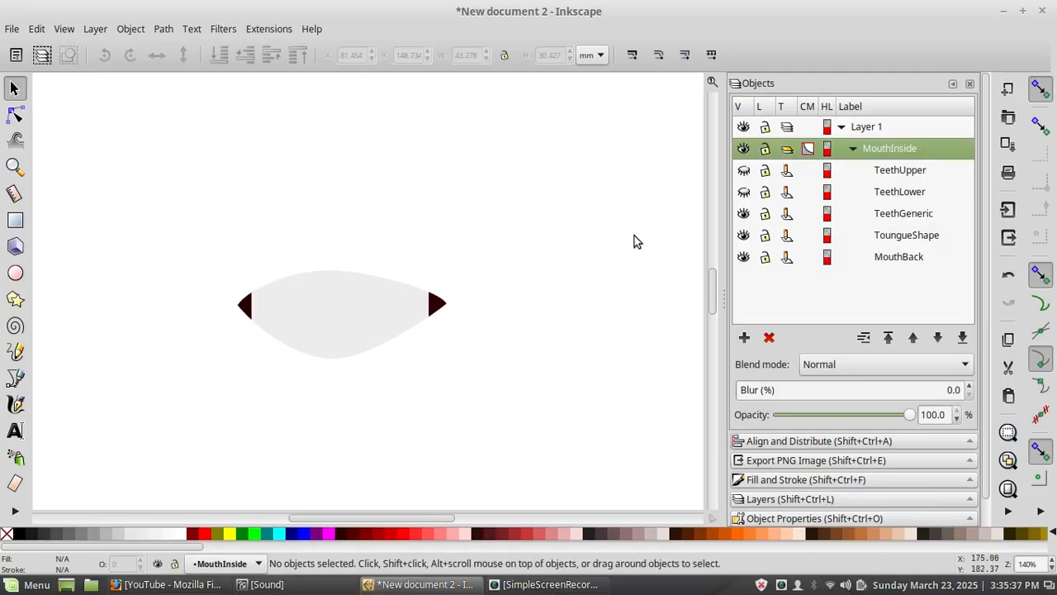
# Step: Collapse MouthInside in the object list and move the group to about X 91.5, Y 148.5 mm
pyautogui.click(854, 149)
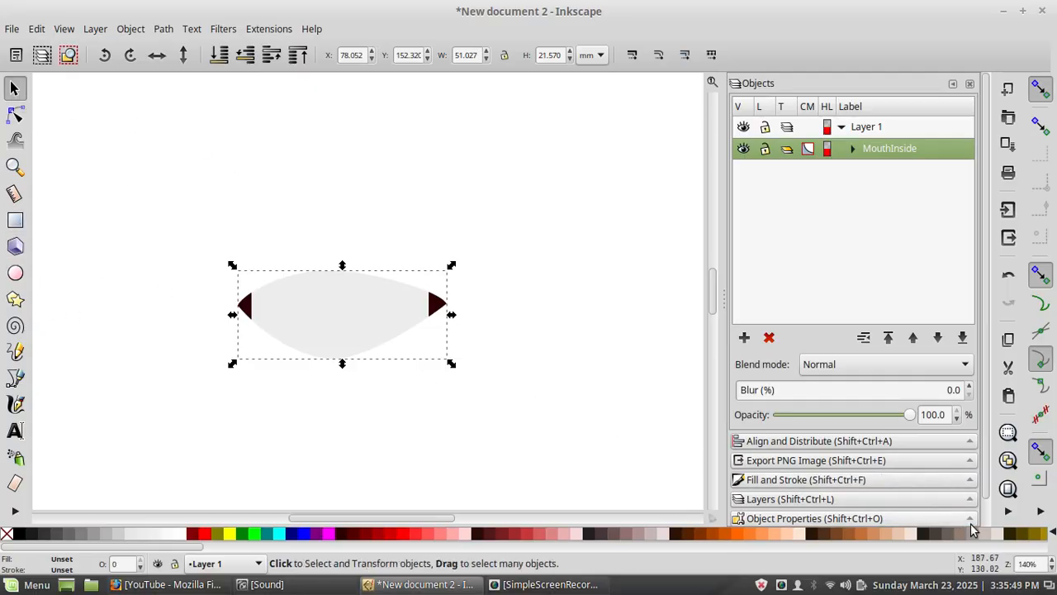
pyautogui.click(227, 177)
pyautogui.moveTo(290, 312); pyautogui.dragTo(345, 327)
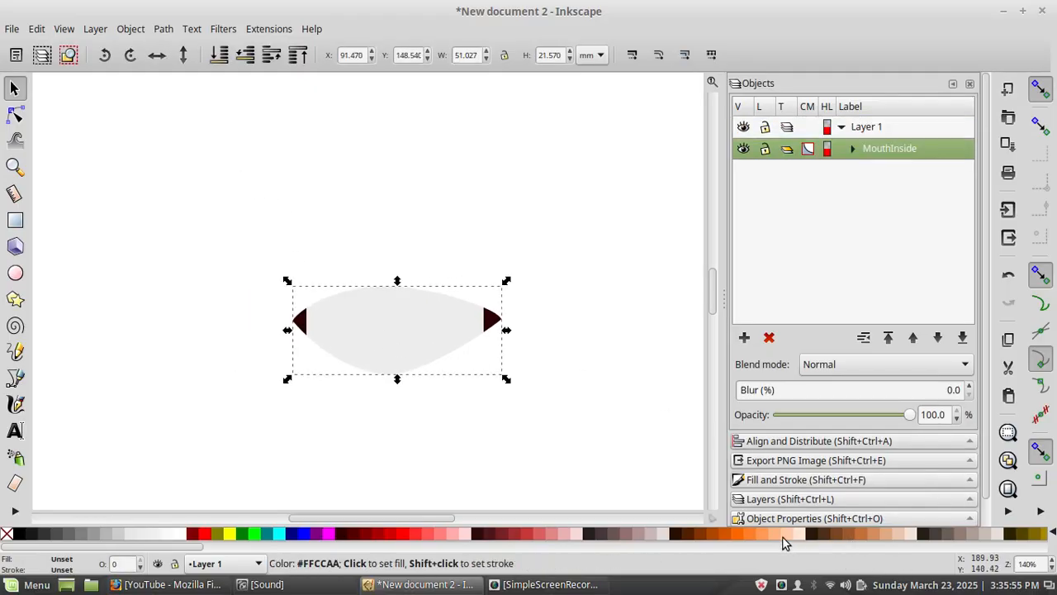
# Step: Draw a peach-filled rectangle about 129 by 88 mm around the mouth and lower it beneath the MouthInside group
pyautogui.click(15, 220)
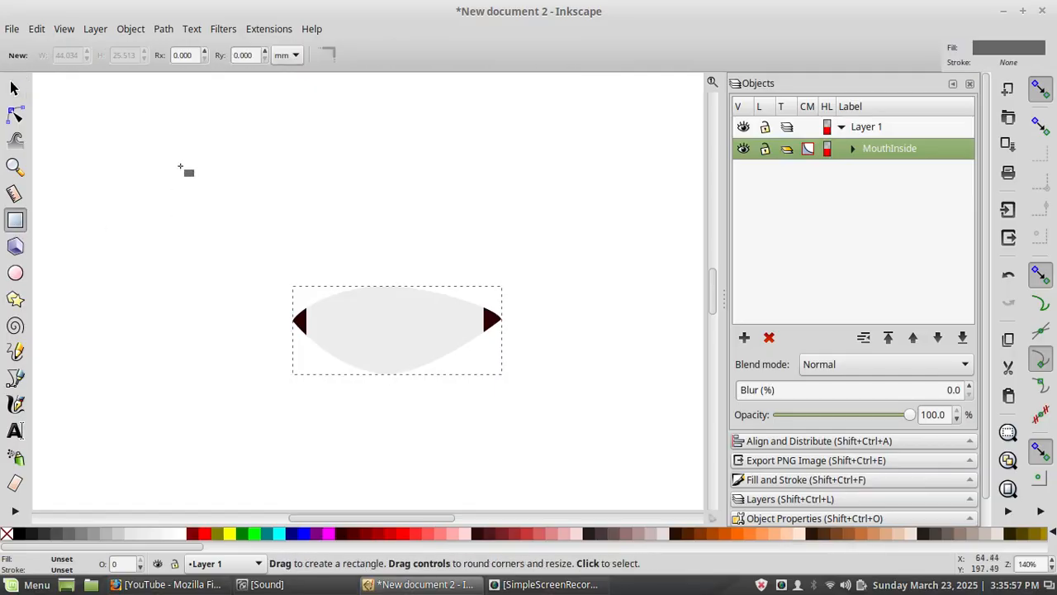
pyautogui.moveTo(149, 110); pyautogui.dragTo(678, 471)
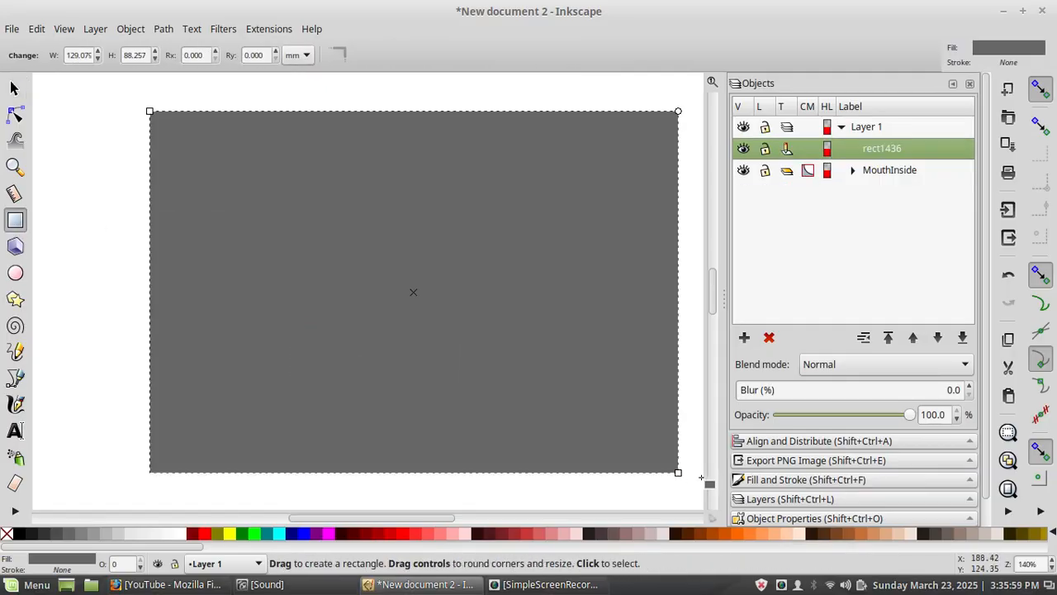
pyautogui.click(776, 534)
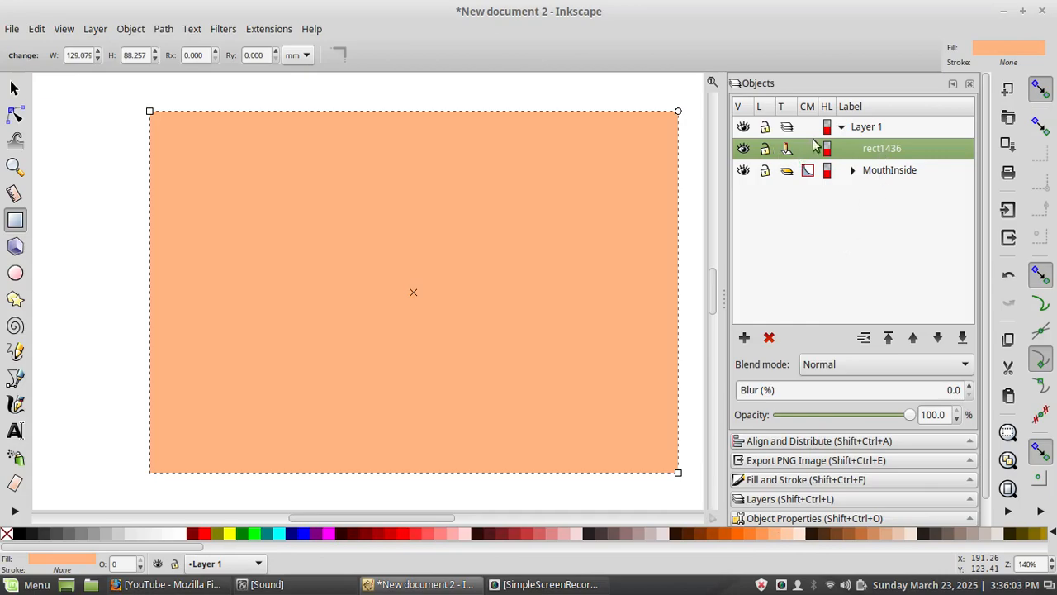
pyautogui.click(938, 337)
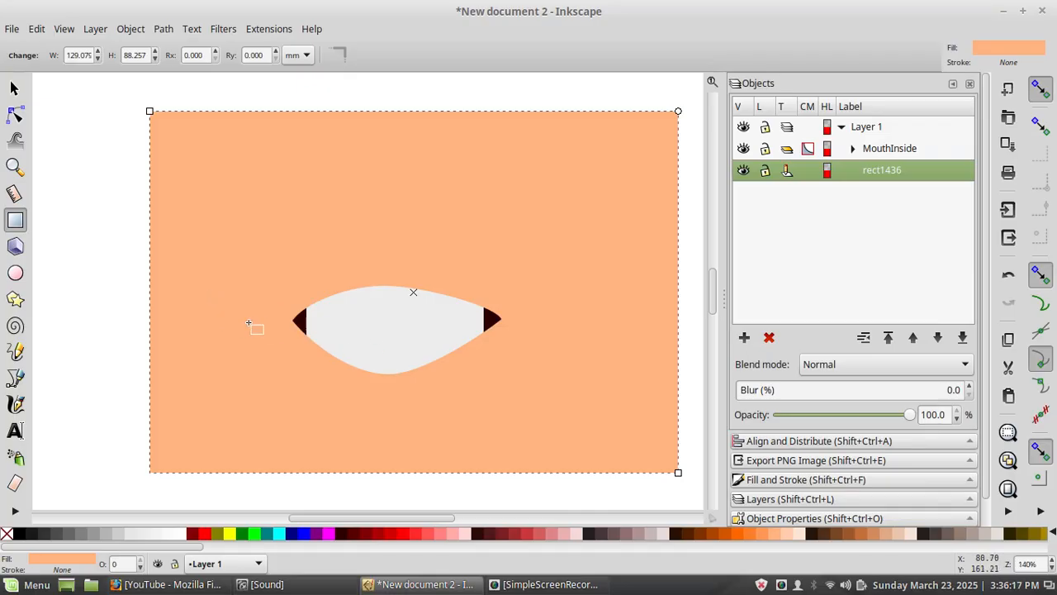
# Step: Move the MouthInside group over the peach background to about X 94.5, Y 148.4 mm
pyautogui.moveTo(374, 523)
pyautogui.mouseDown()
pyautogui.moveTo(567, 539)
pyautogui.moveTo(359, 538)
pyautogui.moveTo(370, 540)
pyautogui.mouseUp()
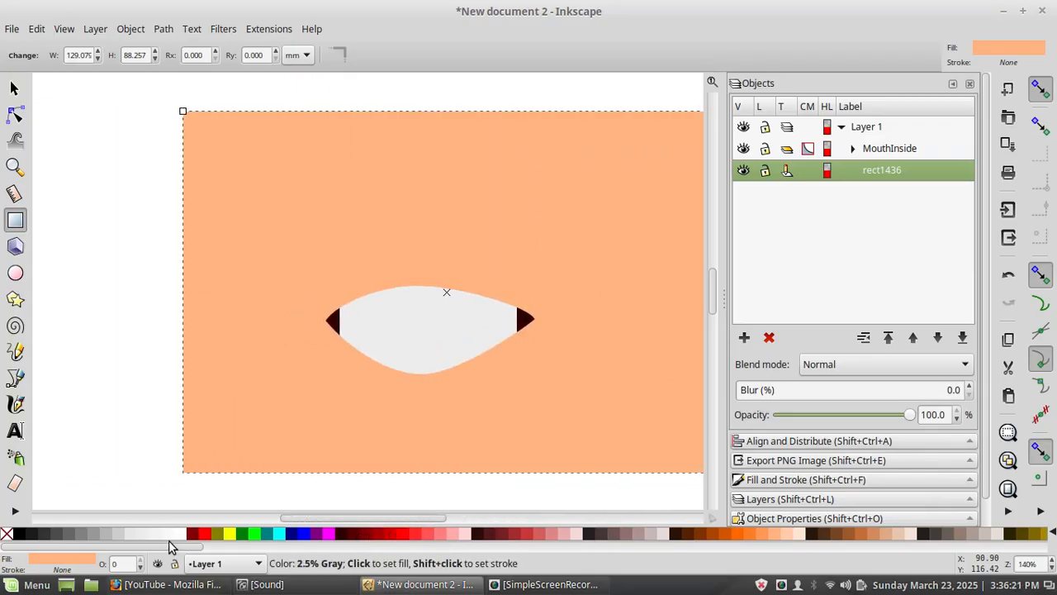
pyautogui.moveTo(170, 549); pyautogui.dragTo(201, 578)
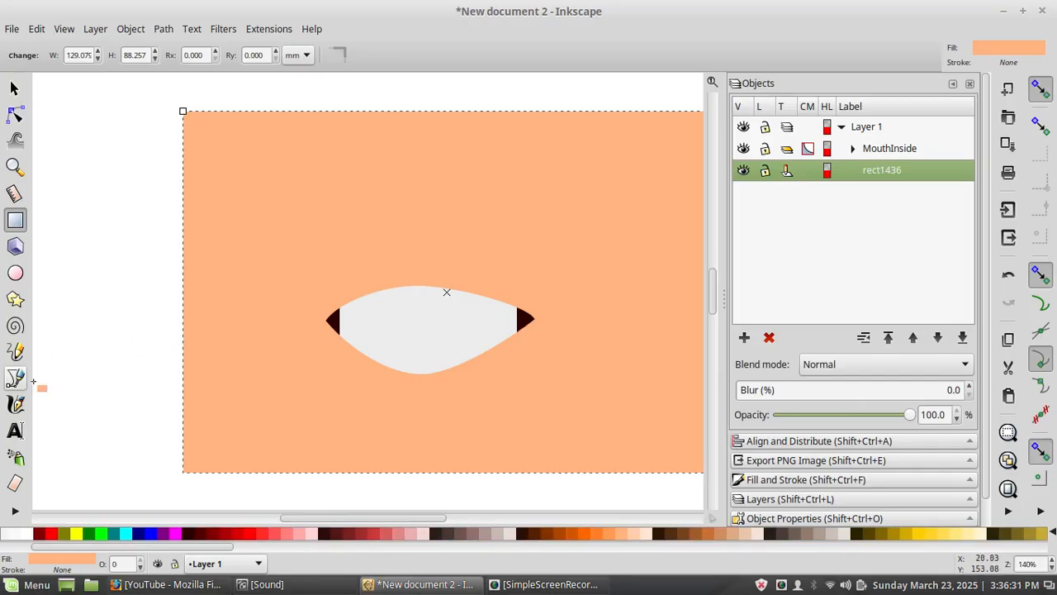
pyautogui.click(14, 87)
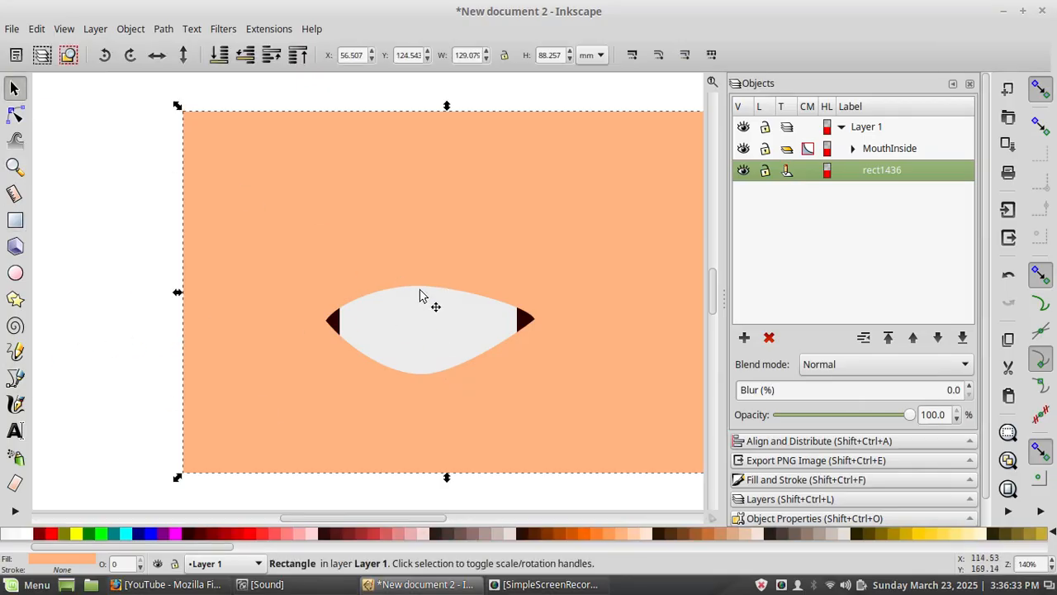
pyautogui.click(414, 324)
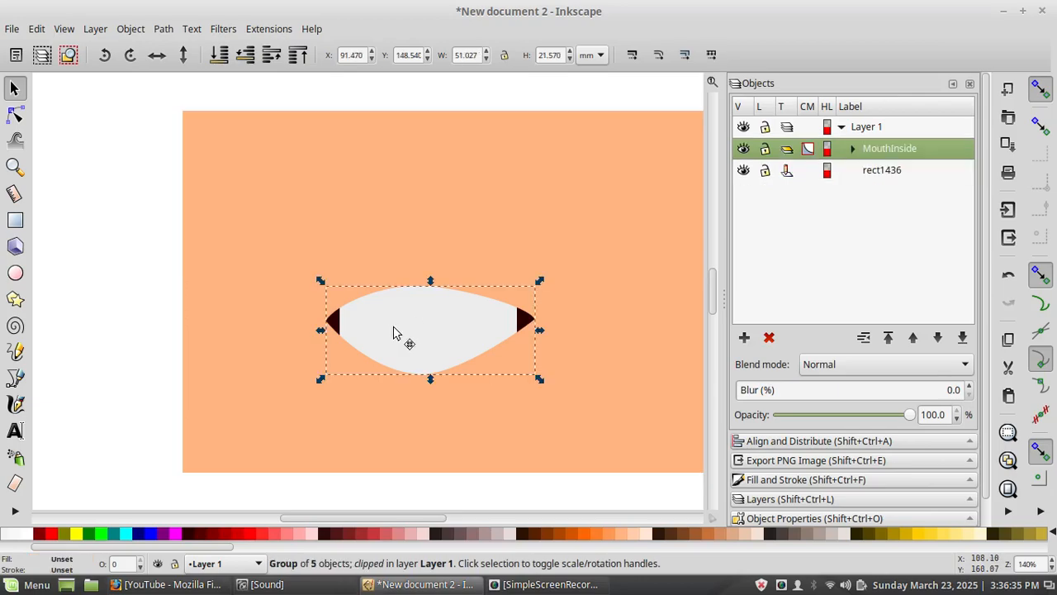
pyautogui.moveTo(396, 333)
pyautogui.mouseDown()
pyautogui.moveTo(405, 347)
pyautogui.moveTo(414, 328)
pyautogui.mouseUp()
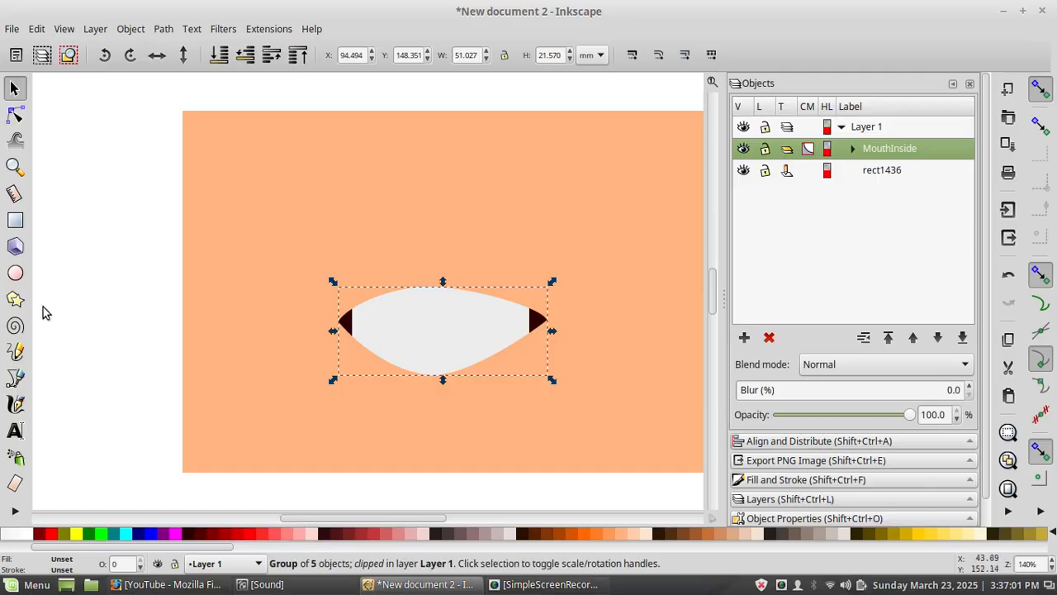
# Step: Set the Bezier tool's fill colour to light red and undo the fill applied to the MouthInside group
pyautogui.click(15, 378)
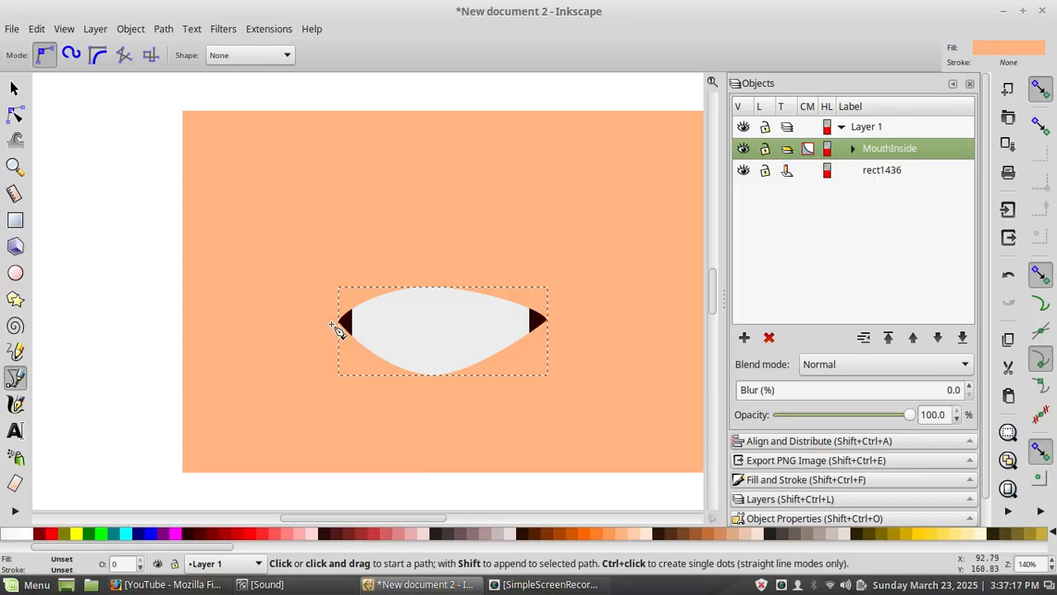
pyautogui.click(277, 531)
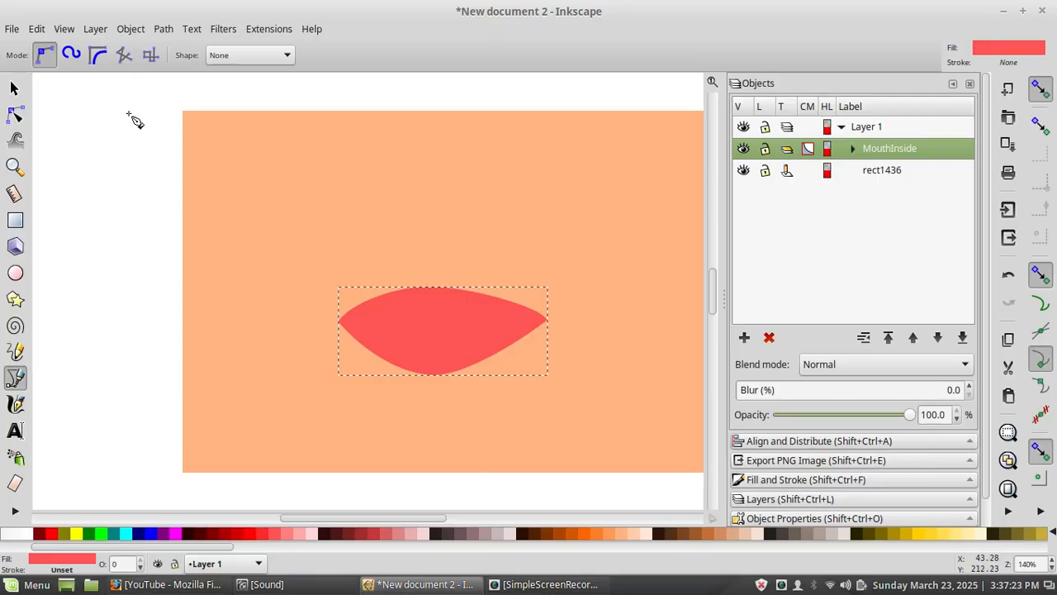
pyautogui.hotkey('ctrl', 'z')
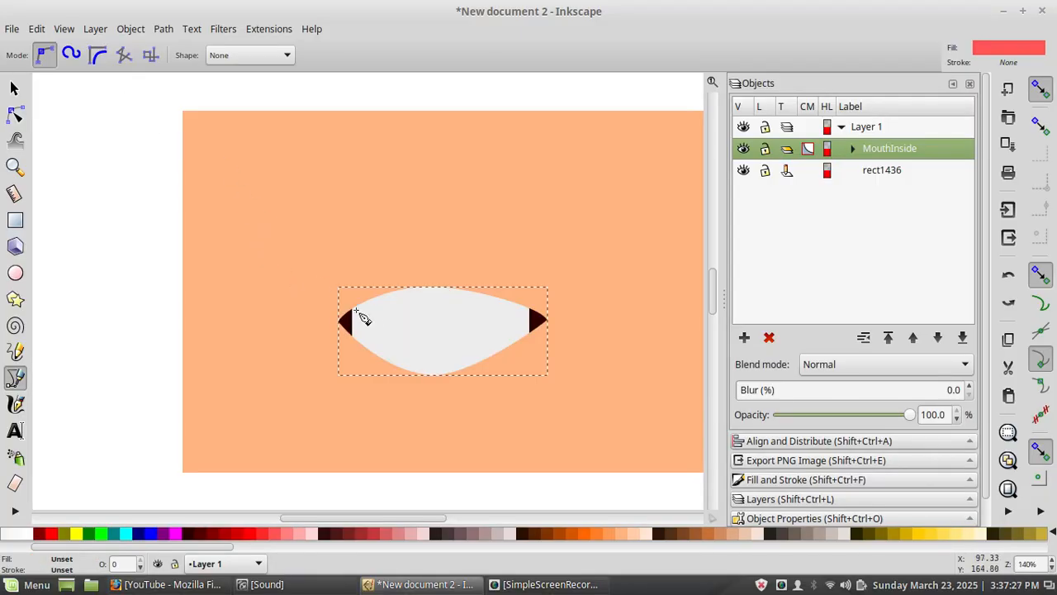
# Step: Draw a closed light red lower lip with the Bezier tool, curving beneath the teeth from one mouth corner to the other
pyautogui.click(13, 87)
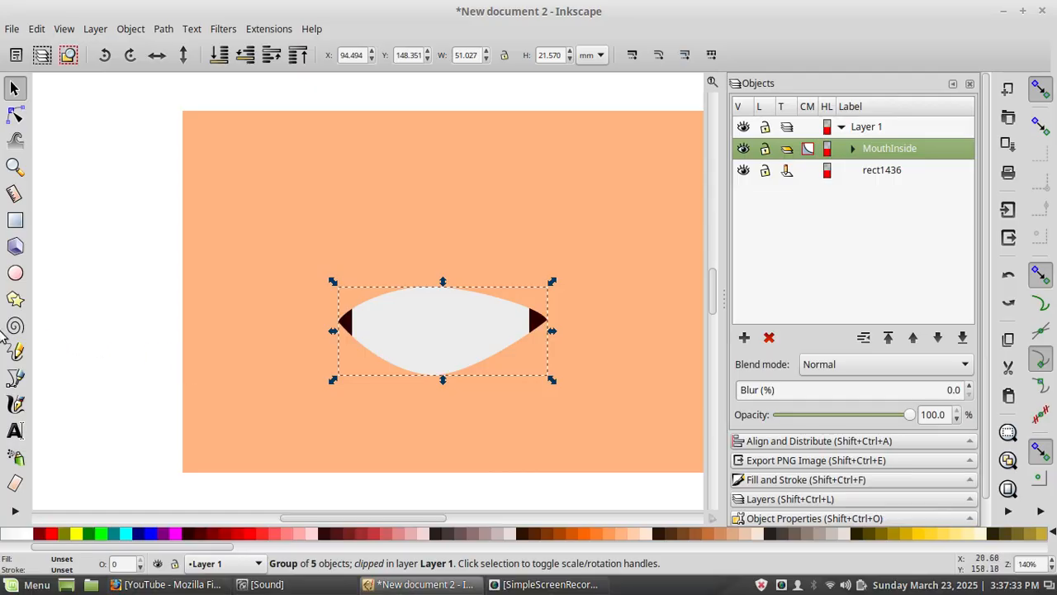
pyautogui.click(15, 377)
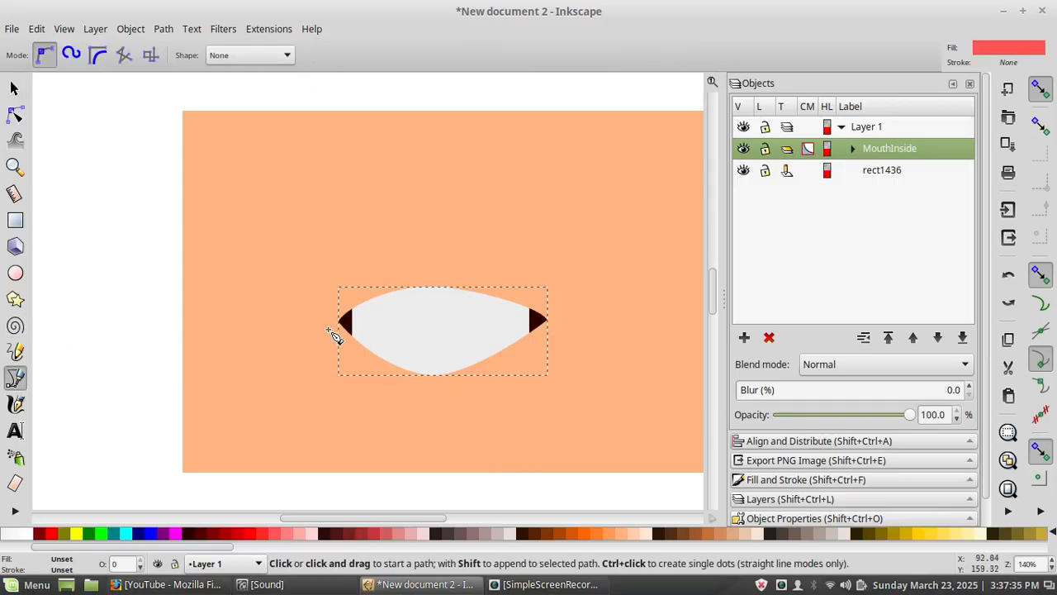
pyautogui.click(335, 323)
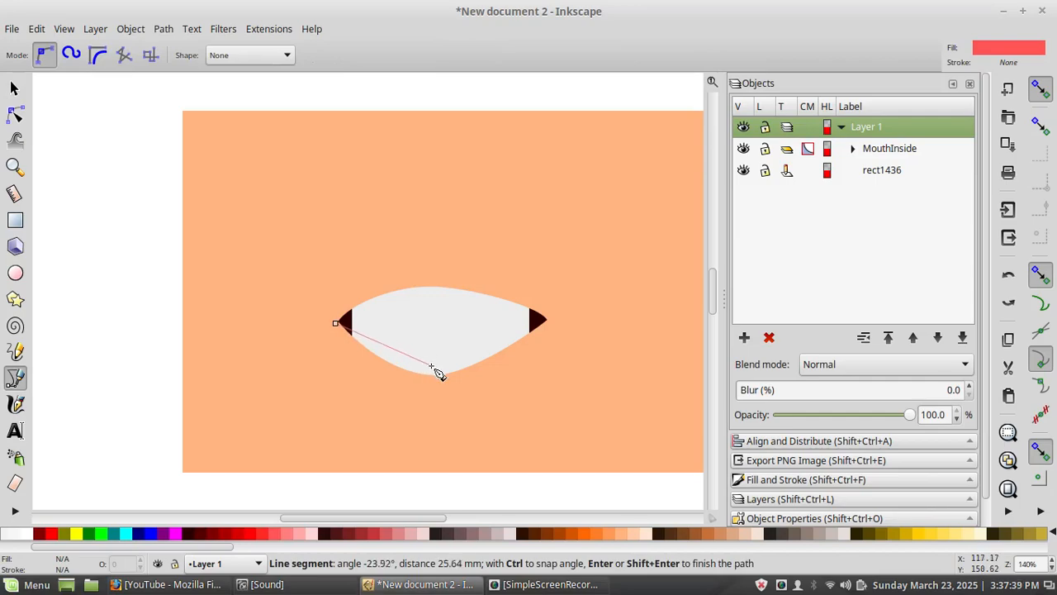
pyautogui.moveTo(434, 365); pyautogui.dragTo(471, 362)
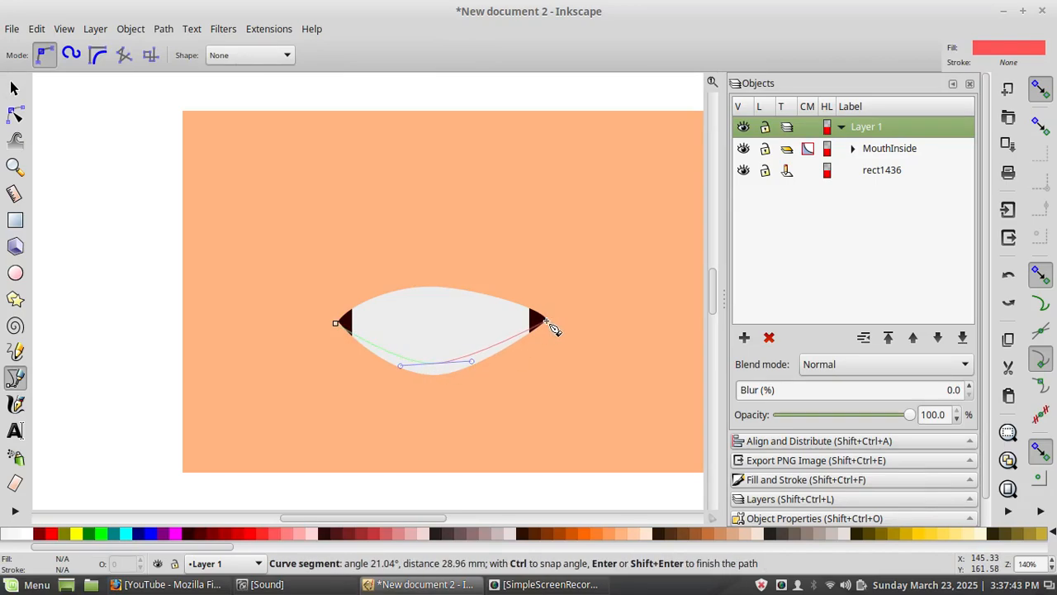
pyautogui.moveTo(546, 322); pyautogui.dragTo(391, 399)
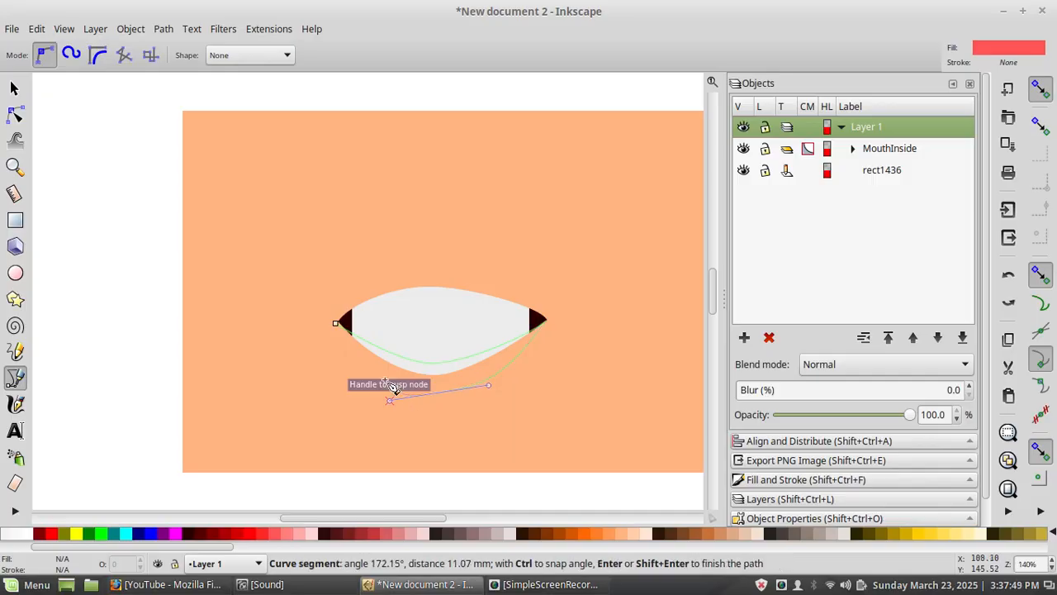
pyautogui.moveTo(336, 323); pyautogui.dragTo(334, 279)
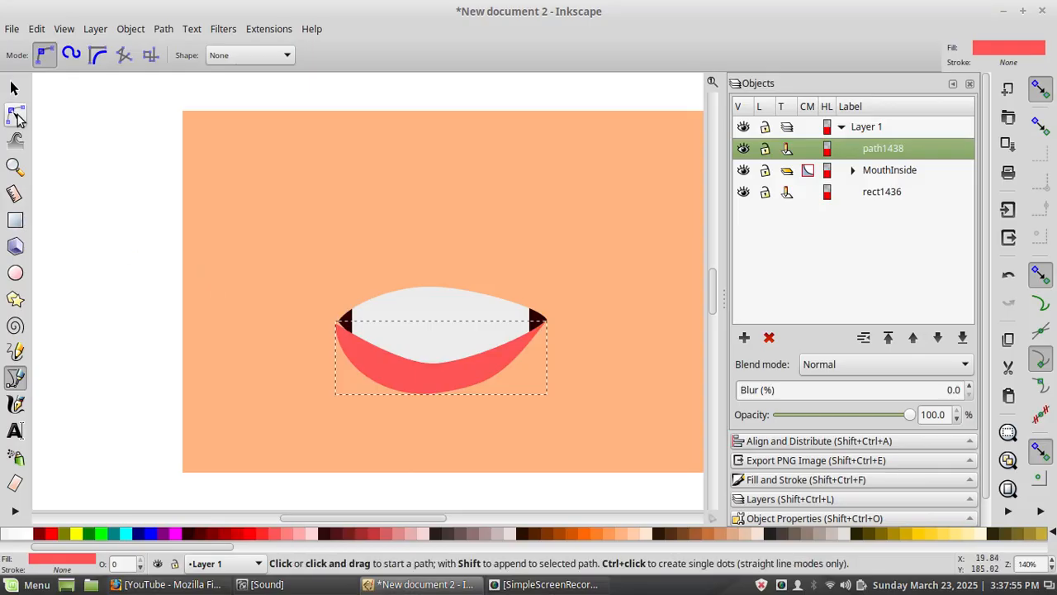
# Step: Round the lower lip's outer curve by adjusting its bottom node and corner handles, and lock the MouthInside group
pyautogui.click(16, 116)
pyautogui.moveTo(438, 395)
pyautogui.mouseDown()
pyautogui.moveTo(444, 407)
pyautogui.moveTo(439, 400)
pyautogui.mouseUp()
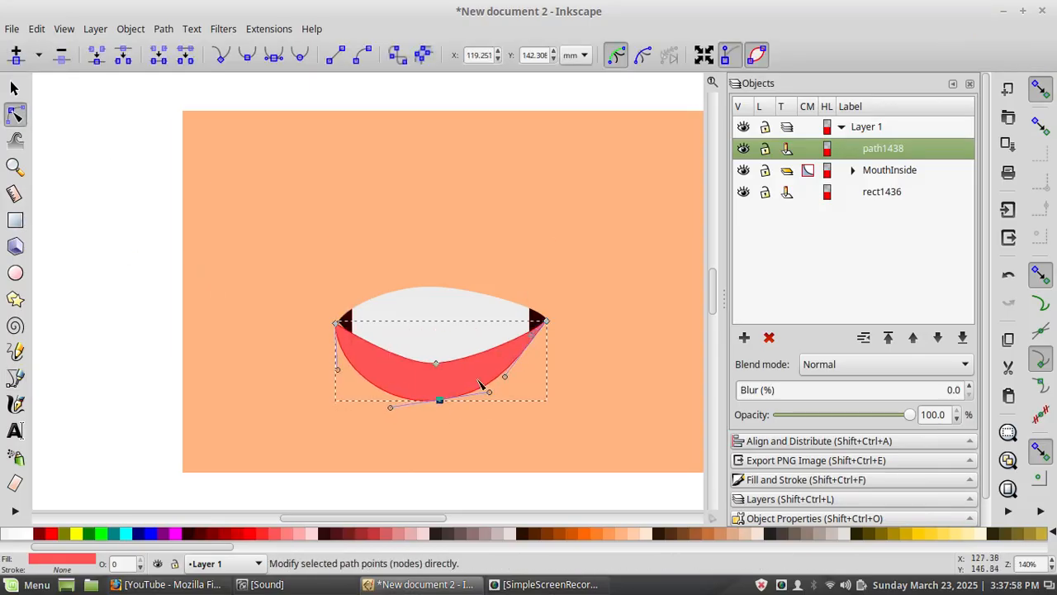
pyautogui.click(436, 364)
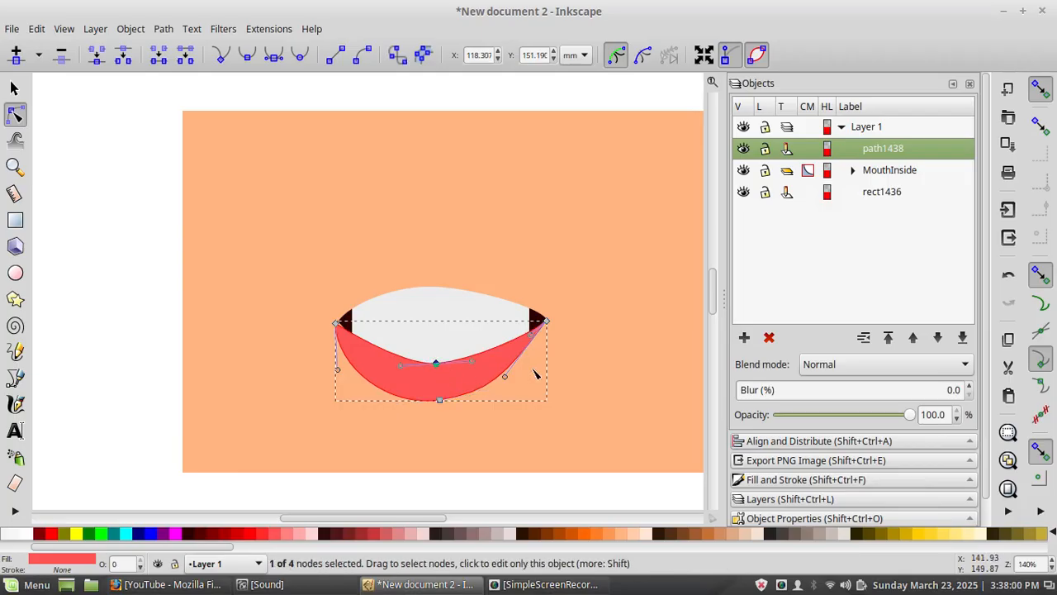
pyautogui.click(248, 56)
pyautogui.moveTo(507, 381); pyautogui.dragTo(543, 373)
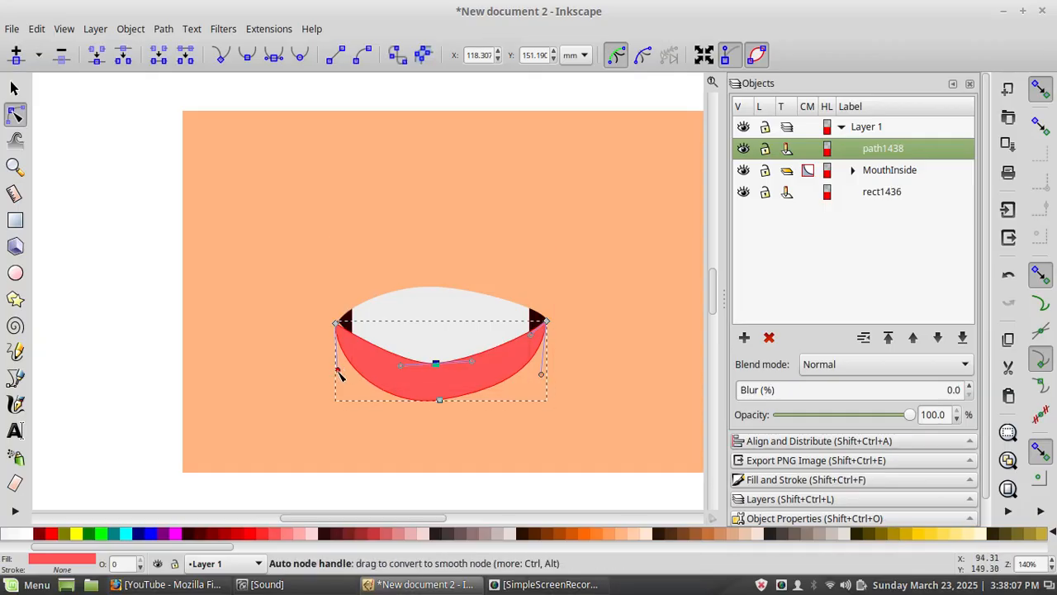
pyautogui.moveTo(339, 372); pyautogui.dragTo(329, 369)
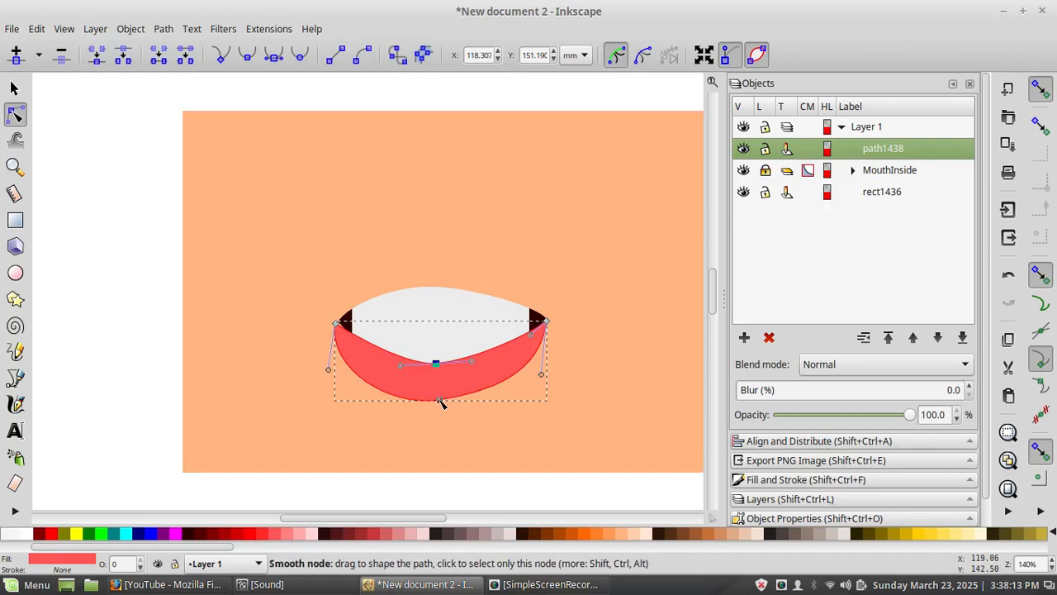
# Step: Turn off snapping and even out the lower lip, lowering its bottom node and placing the inner centre node at about X 119.3, Y 151.8 mm
pyautogui.moveTo(440, 401); pyautogui.dragTo(494, 402)
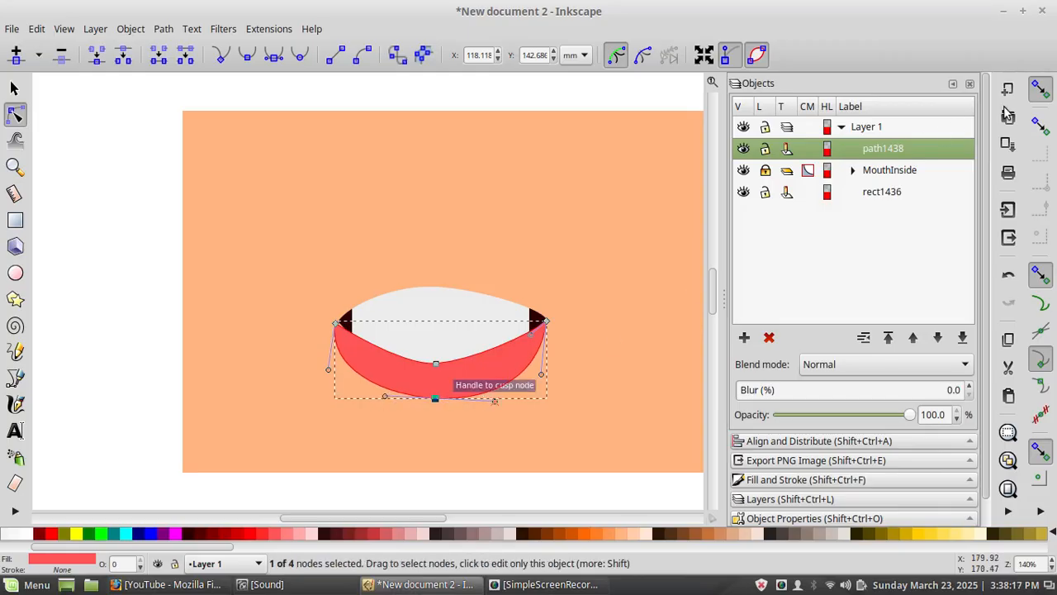
pyautogui.click(1040, 88)
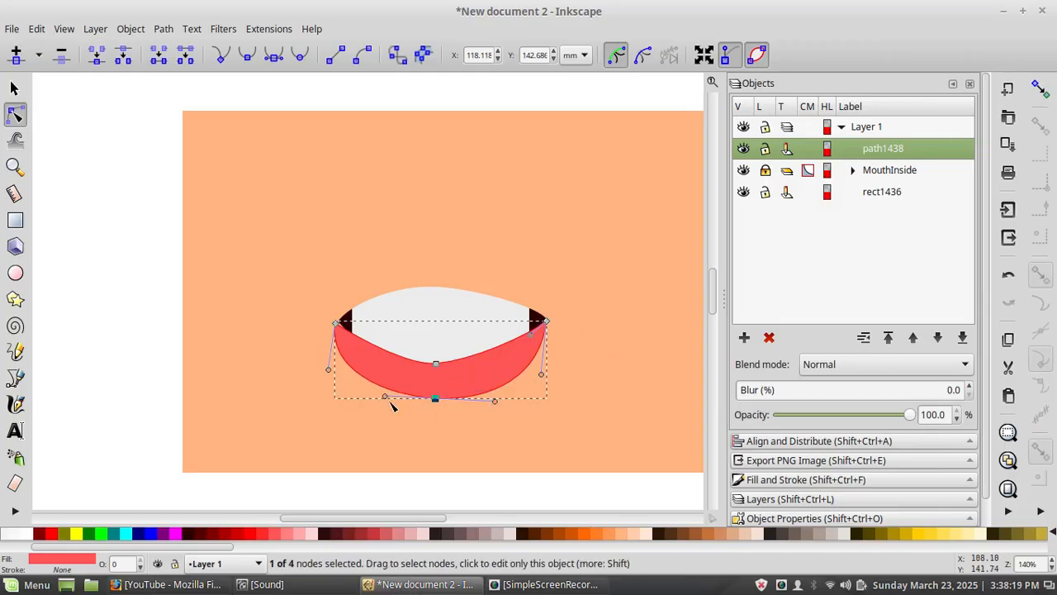
pyautogui.moveTo(388, 398); pyautogui.dragTo(438, 406)
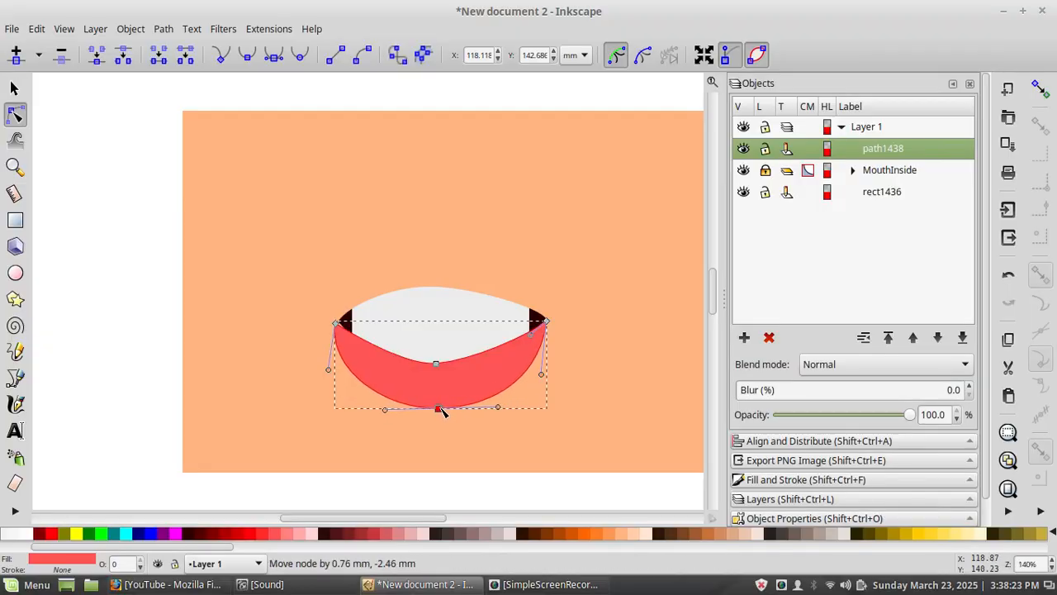
pyautogui.moveTo(437, 363); pyautogui.dragTo(439, 361)
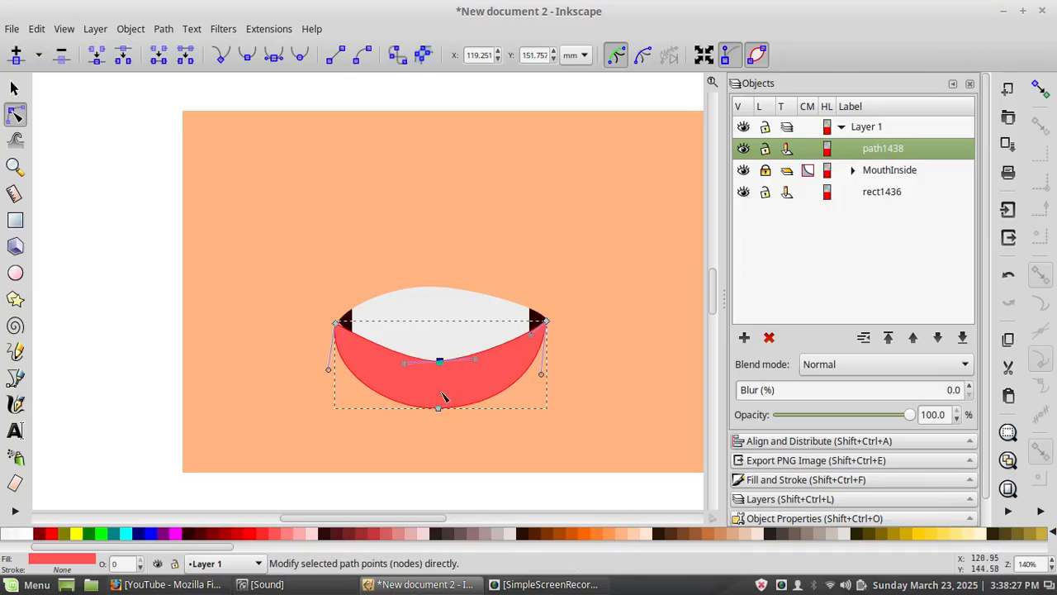
pyautogui.click(276, 307)
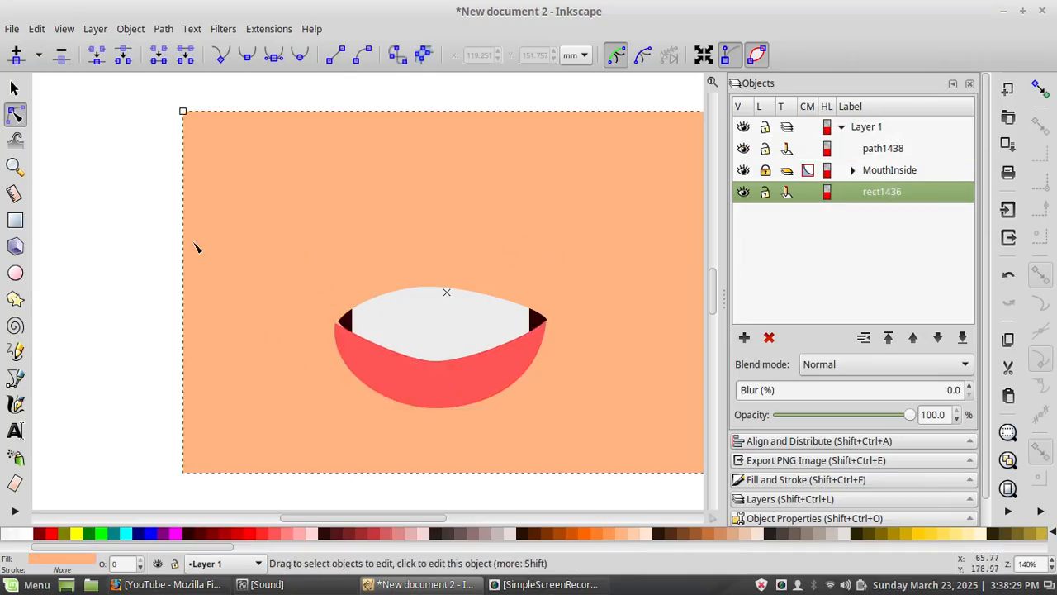
# Step: Draw a closed light red upper lip with two peaks and a central dip, spanning both mouth corners above the teeth
pyautogui.click(15, 378)
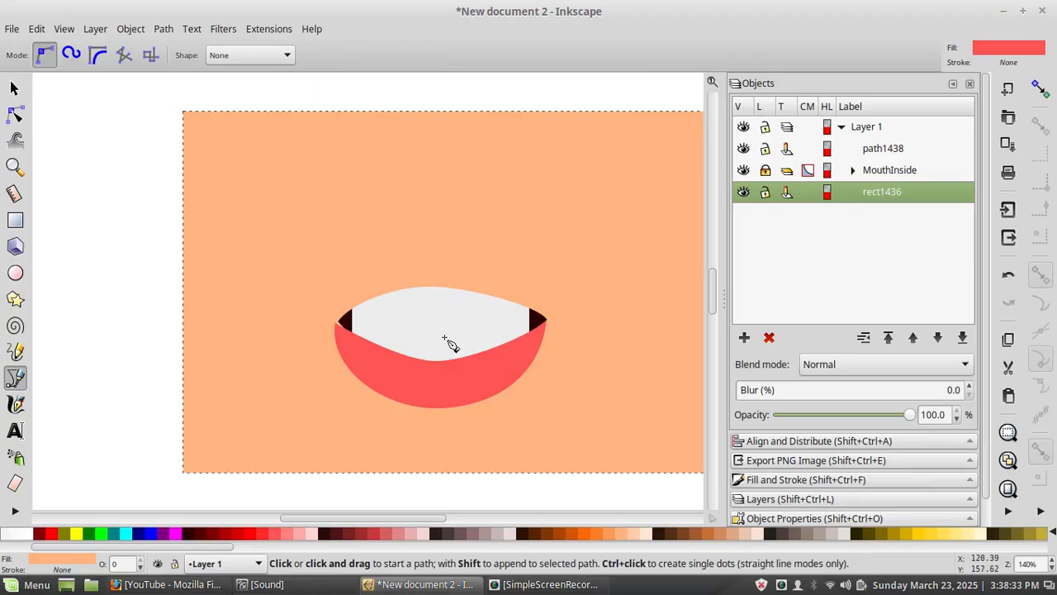
pyautogui.scroll(1, 446, 340)
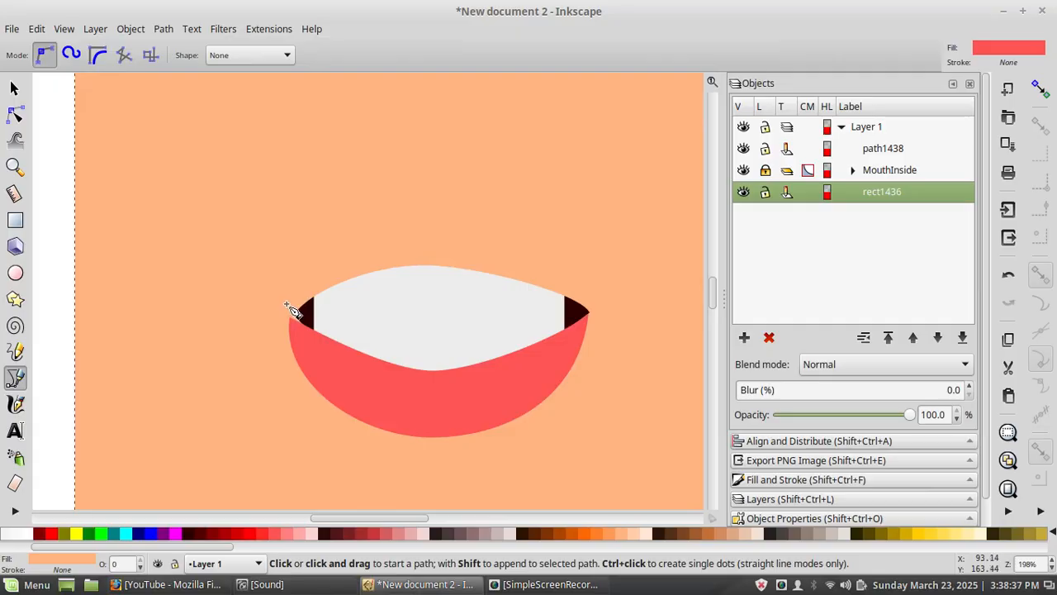
pyautogui.moveTo(285, 307); pyautogui.dragTo(308, 279)
pyautogui.moveTo(365, 223); pyautogui.dragTo(501, 218)
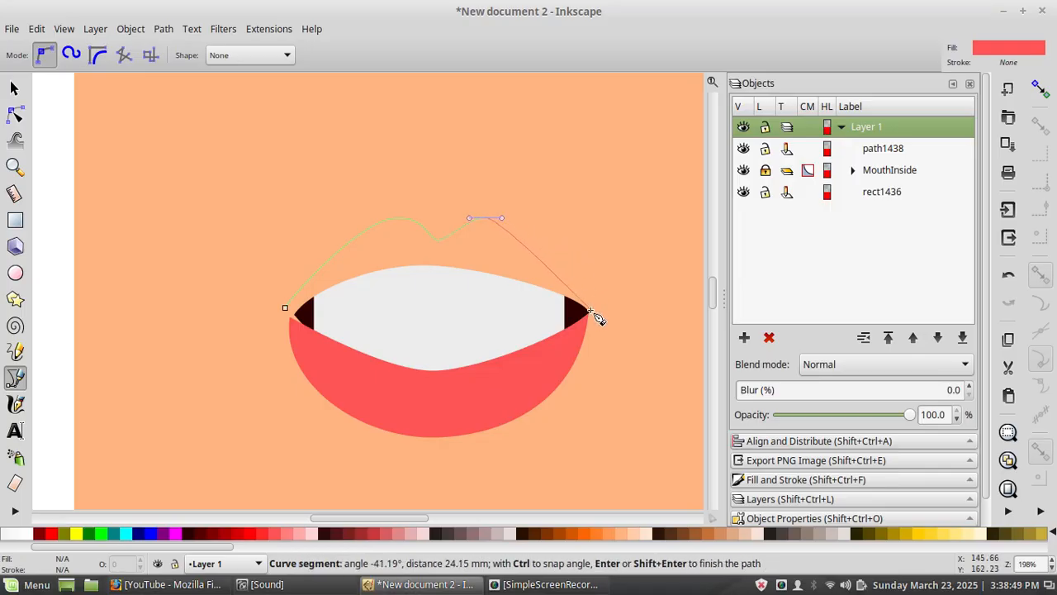
pyautogui.moveTo(591, 311); pyautogui.dragTo(538, 289)
pyautogui.moveTo(495, 259); pyautogui.dragTo(418, 268)
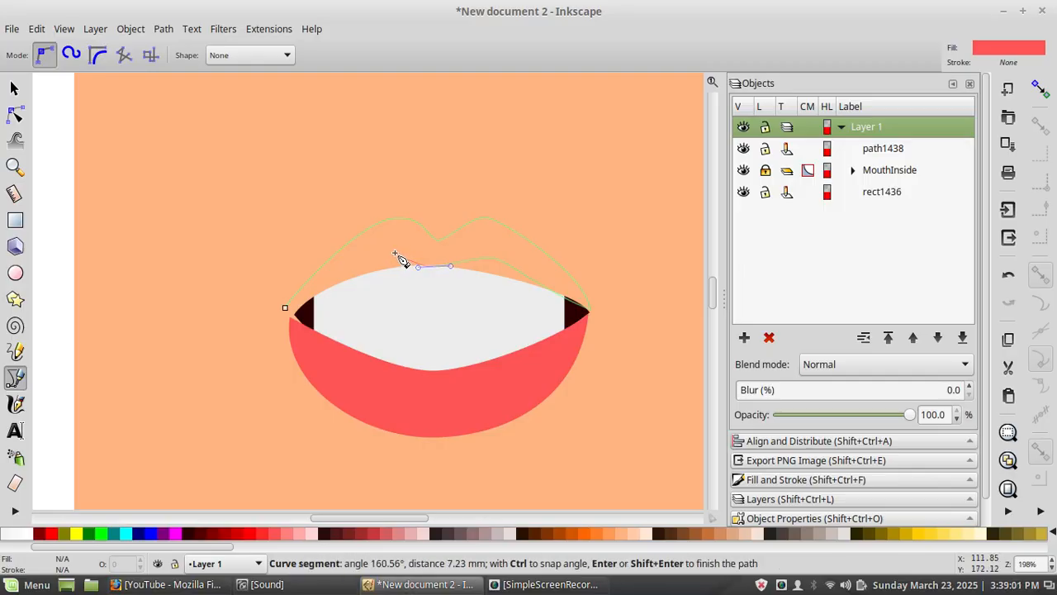
pyautogui.moveTo(390, 255); pyautogui.dragTo(378, 255)
pyautogui.moveTo(285, 309); pyautogui.dragTo(262, 319)
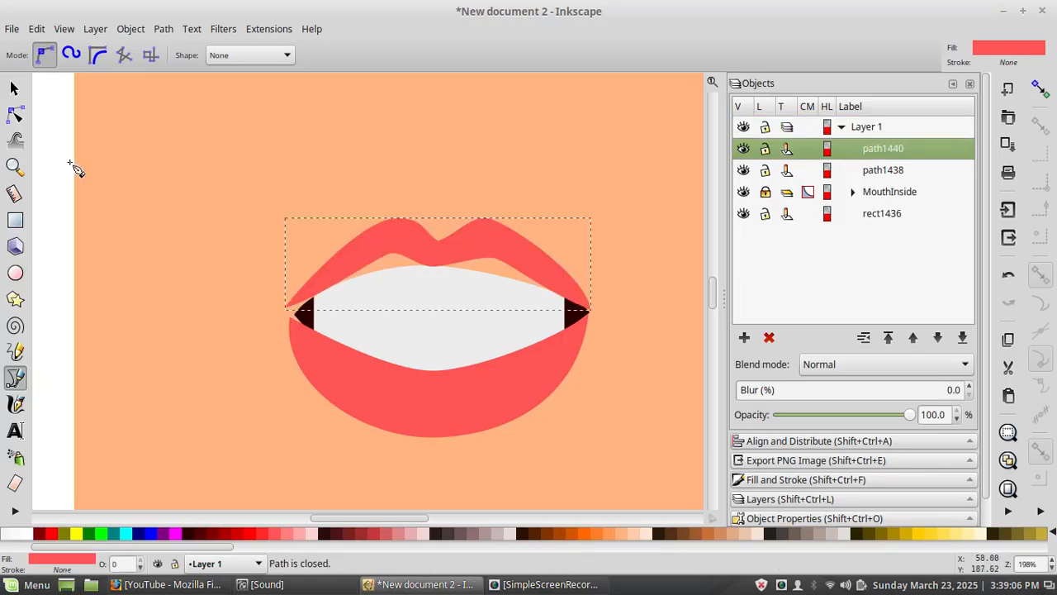
# Step: Lower the upper lip's three inner nodes over the teeth edge and align its end nodes with the lower lip's corners
pyautogui.click(14, 114)
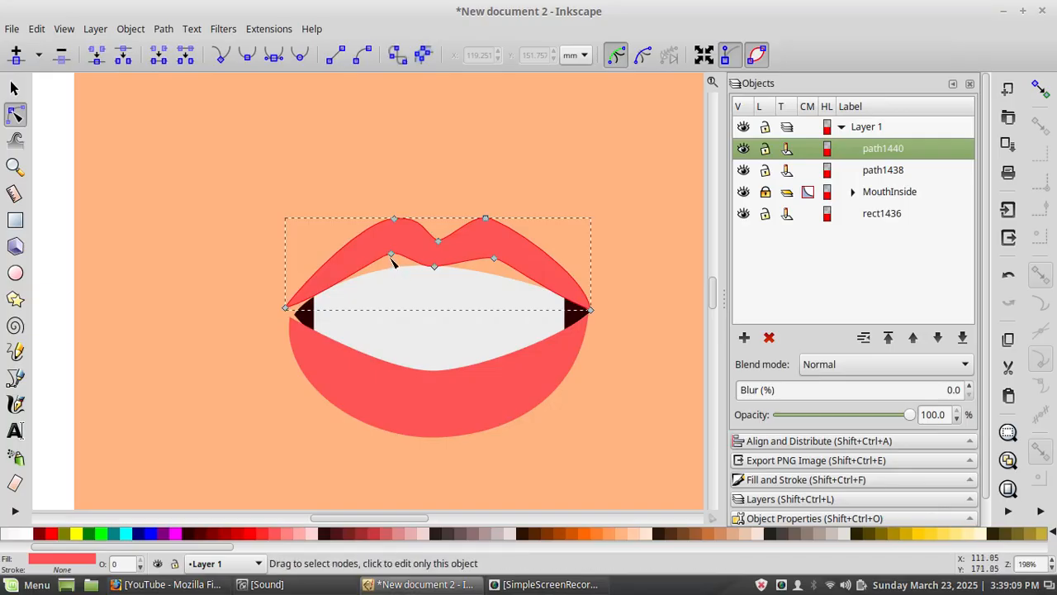
pyautogui.moveTo(433, 266); pyautogui.dragTo(433, 283)
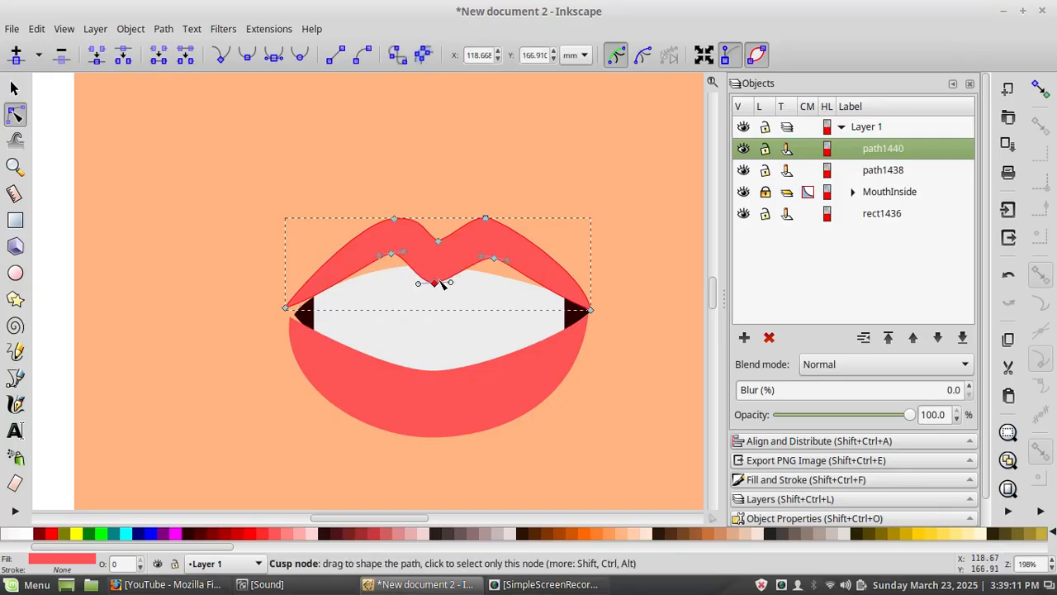
pyautogui.moveTo(493, 259); pyautogui.dragTo(494, 276)
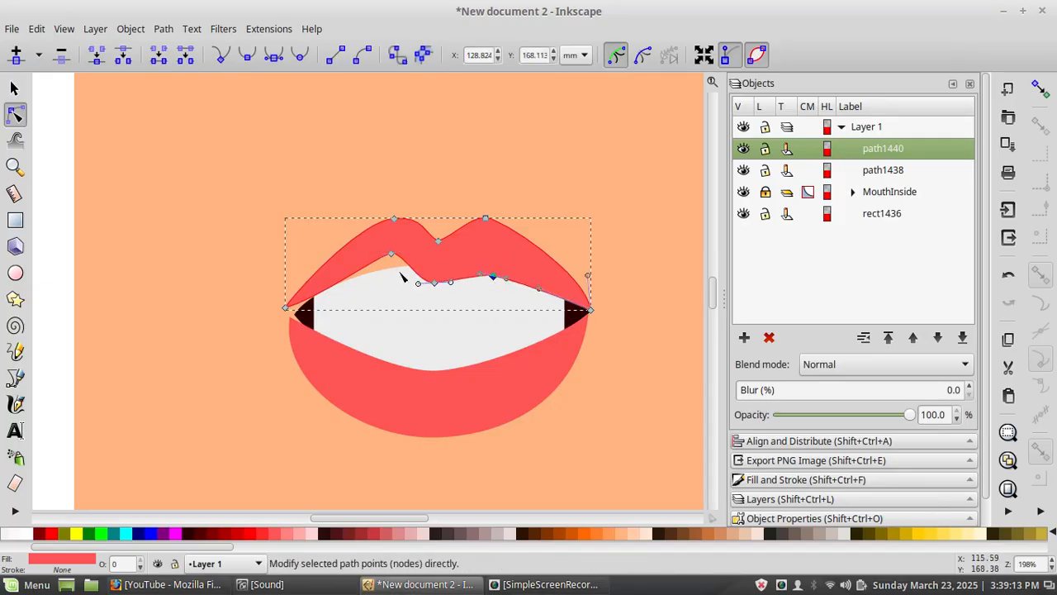
pyautogui.moveTo(392, 255); pyautogui.dragTo(394, 273)
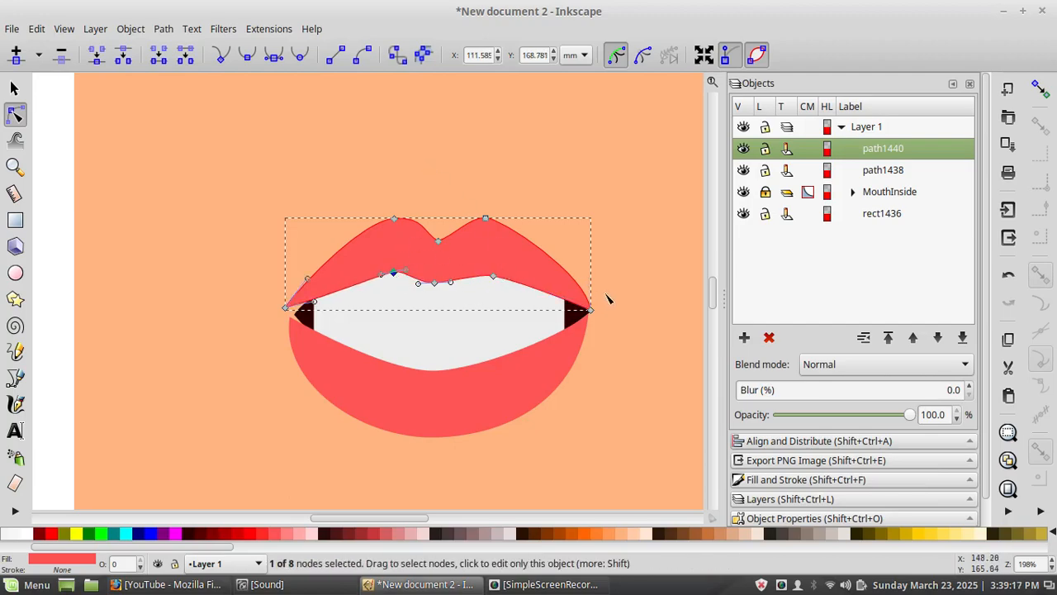
pyautogui.click(285, 308)
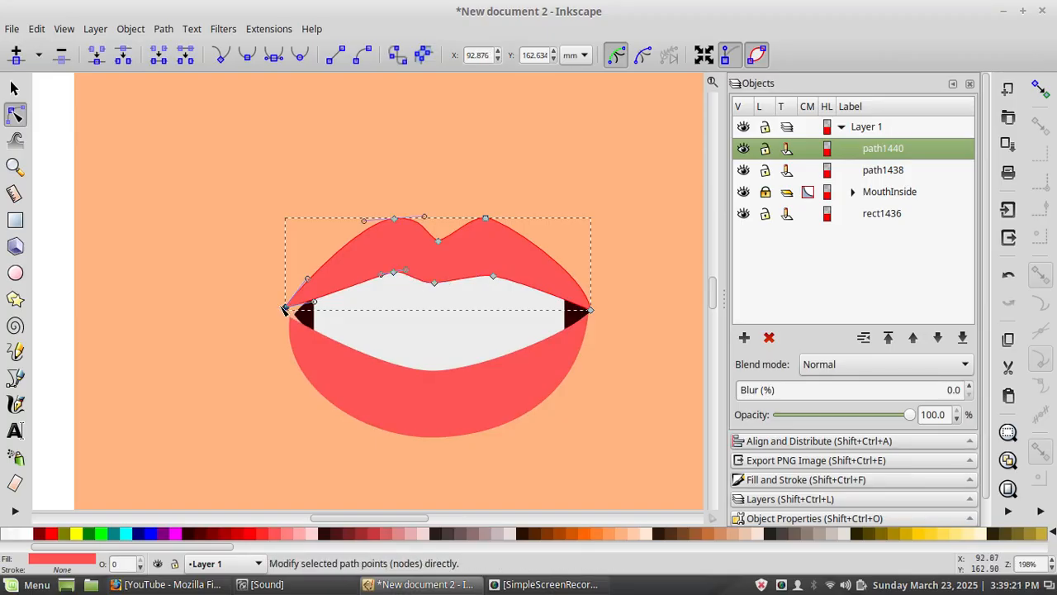
pyautogui.moveTo(285, 309); pyautogui.dragTo(290, 315)
pyautogui.moveTo(590, 312); pyautogui.dragTo(588, 317)
# Step: Deepen the upper lip's inner centre dip to about X 119.6, Y 161.8 mm and lower the inner node on each side
pyautogui.moveTo(498, 275); pyautogui.dragTo(440, 313)
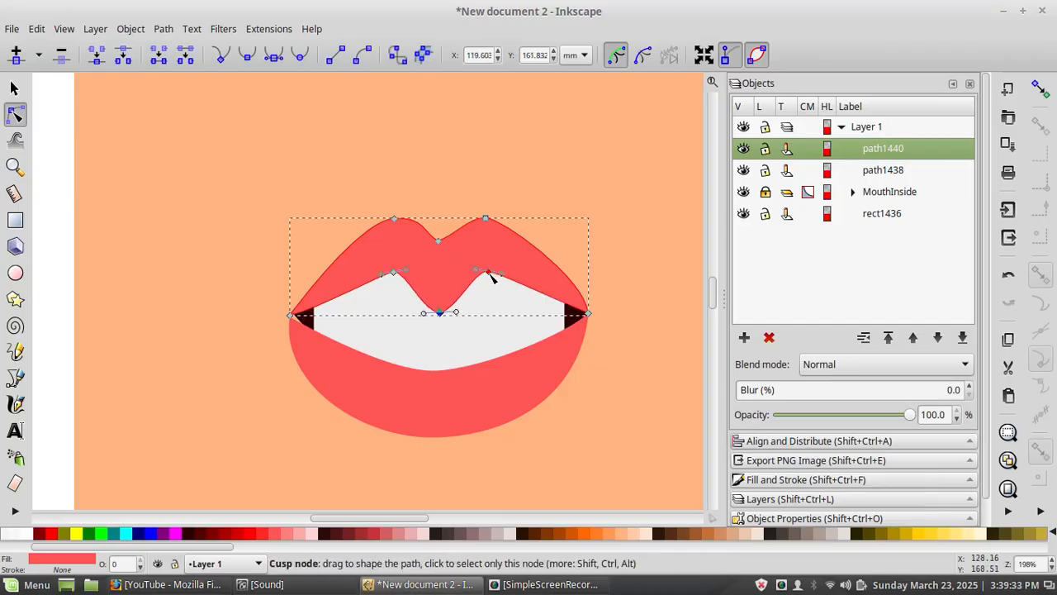
pyautogui.moveTo(491, 277); pyautogui.dragTo(494, 290)
pyautogui.click(395, 275)
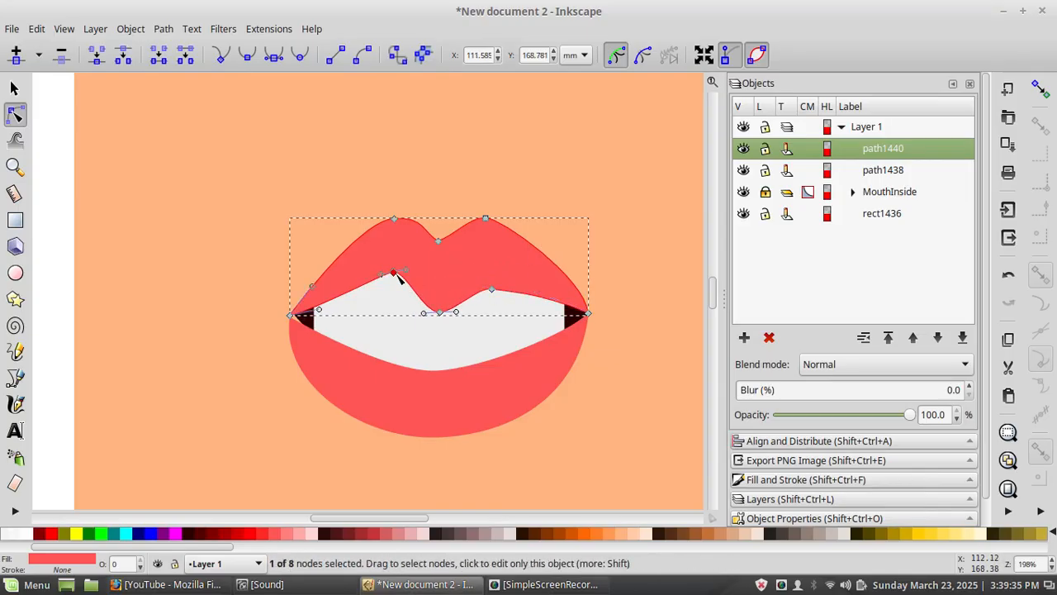
pyautogui.moveTo(395, 275); pyautogui.dragTo(391, 290)
pyautogui.click(833, 214)
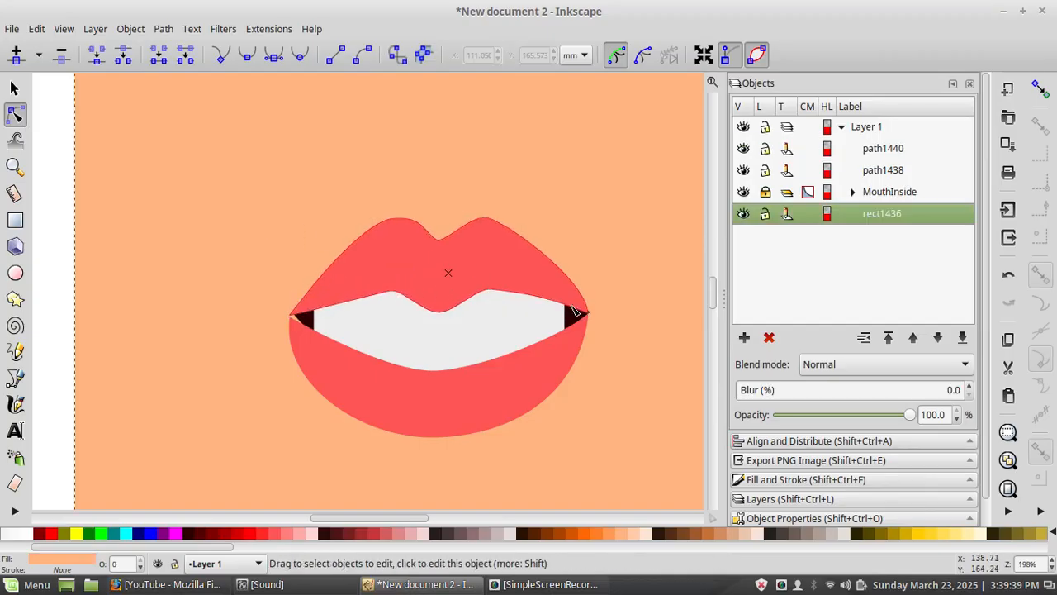
# Step: Expand the MouthInside group and hide its TeethGeneric and ToungueShape objects
pyautogui.click(855, 193)
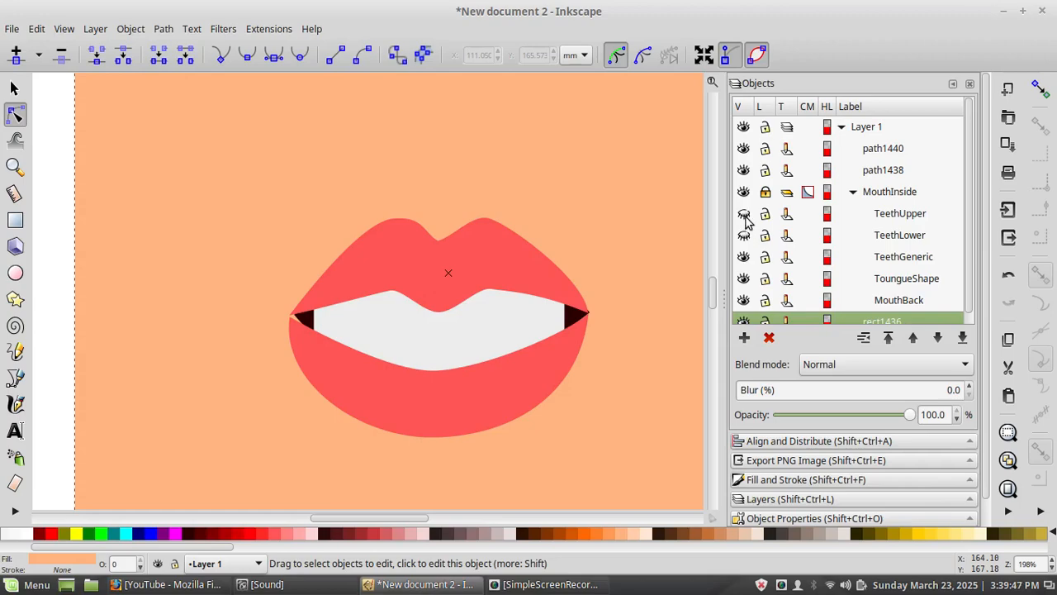
pyautogui.click(743, 258)
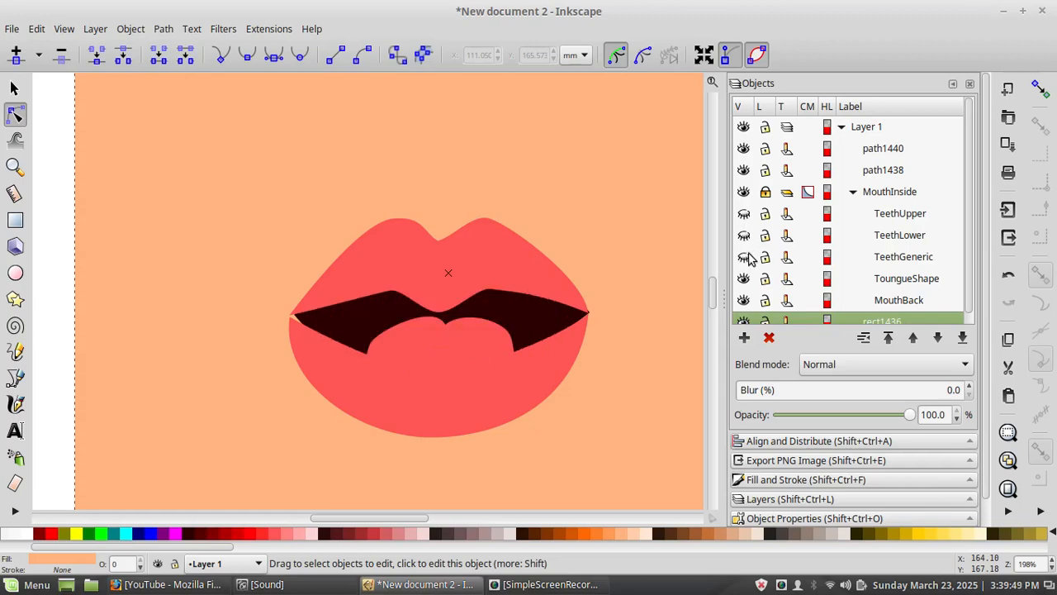
pyautogui.click(744, 280)
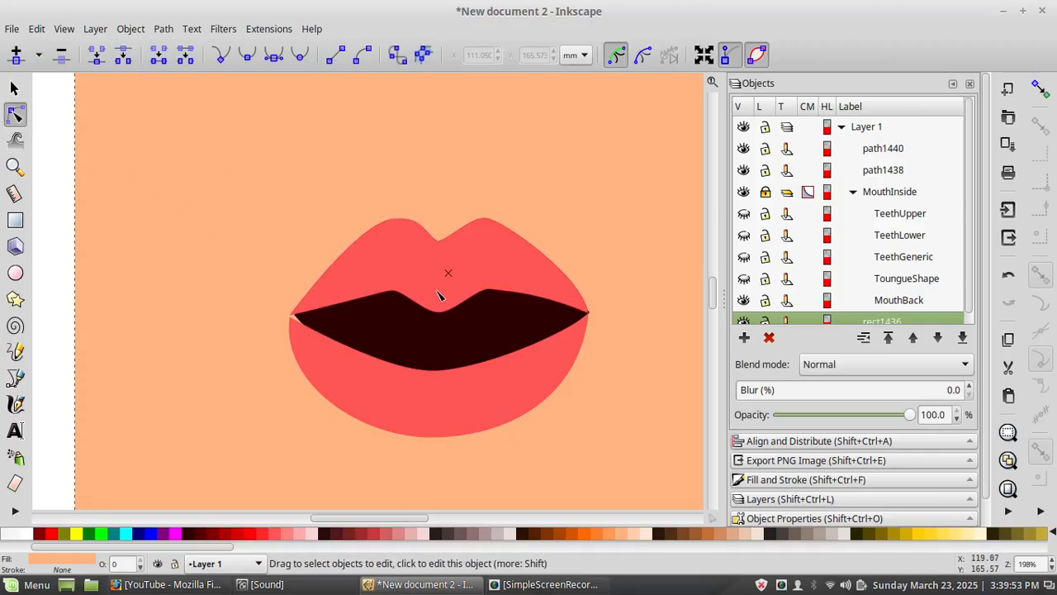
# Step: Lower the upper lip's three inner nodes together, and bring its two peaks and central dip down to narrow the mouth opening
pyautogui.click(411, 295)
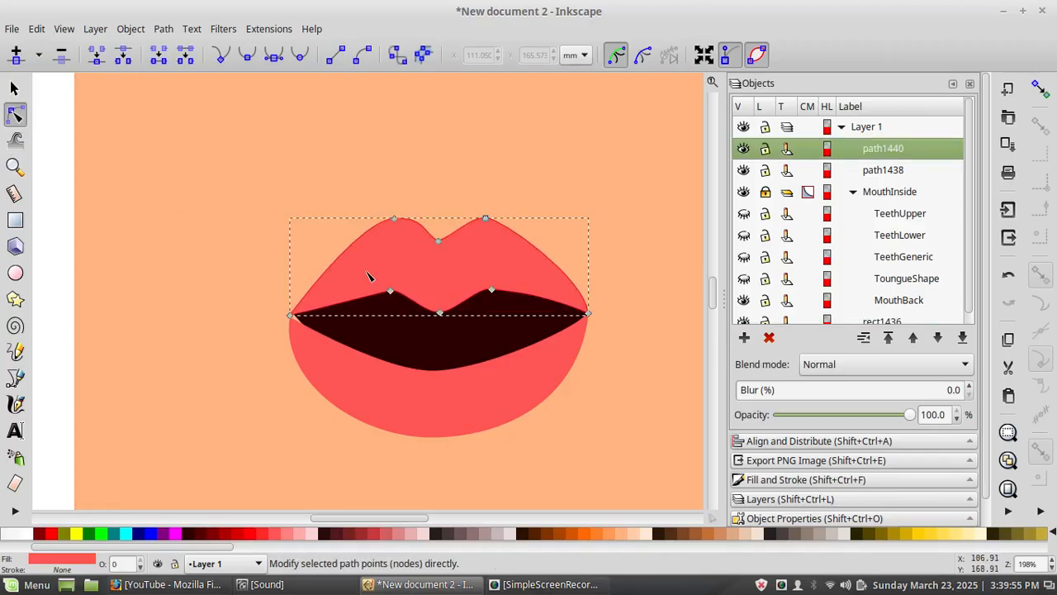
pyautogui.moveTo(366, 271); pyautogui.dragTo(517, 329)
pyautogui.moveTo(440, 314); pyautogui.dragTo(440, 336)
pyautogui.moveTo(371, 193); pyautogui.dragTo(512, 260)
pyautogui.moveTo(439, 251); pyautogui.dragTo(439, 308)
# Step: Move the top node of the MouthInside clip path behind the upper lip, to about X 119.9, Y 162.4 mm
pyautogui.click(432, 271)
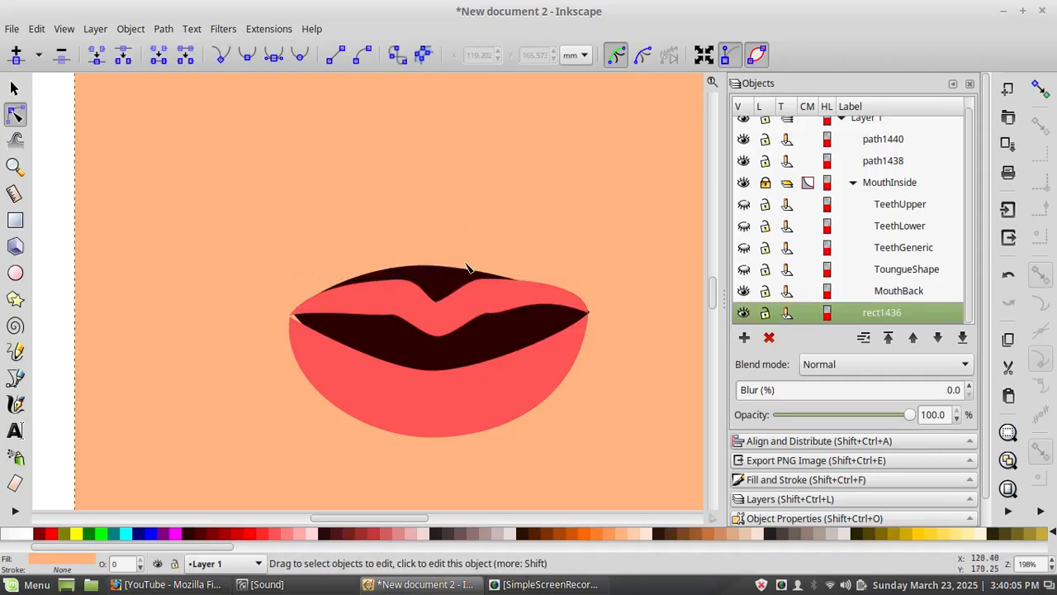
pyautogui.click(870, 189)
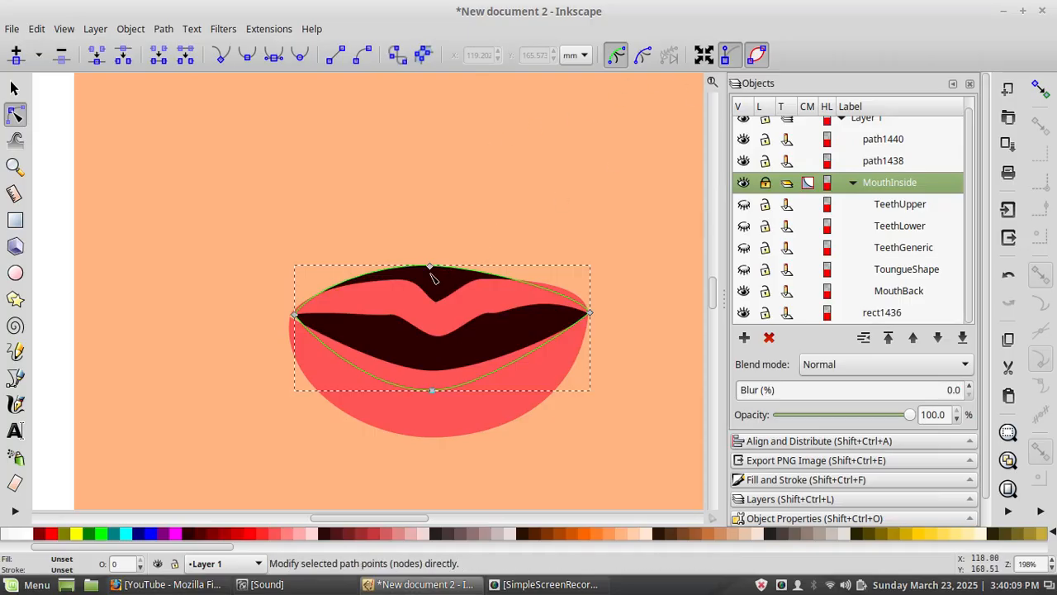
pyautogui.moveTo(430, 271); pyautogui.dragTo(441, 309)
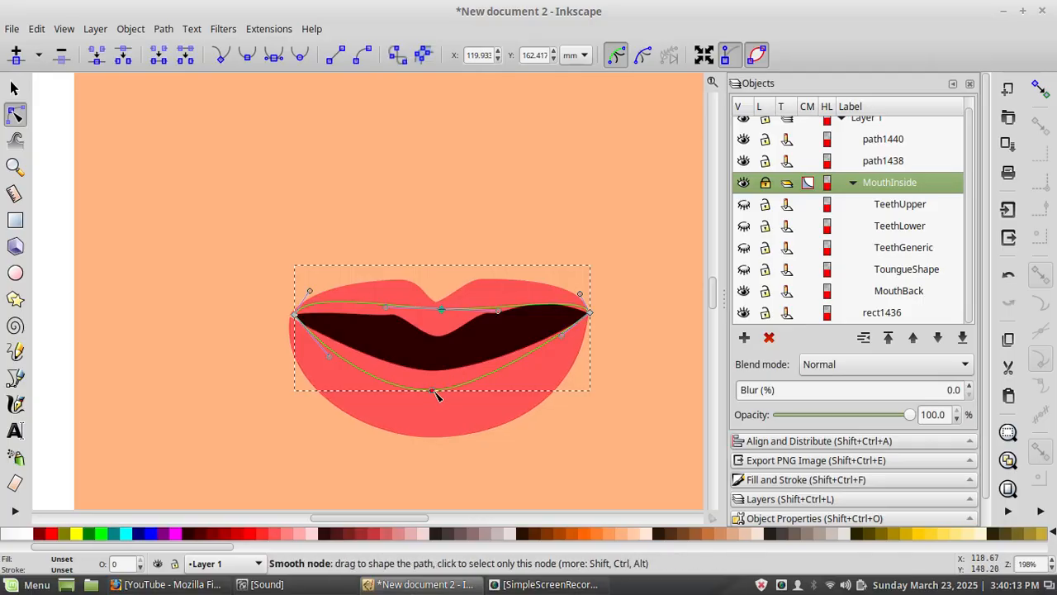
# Step: Raise the MouthInside clip path's bottom node to about Y 154.2 mm and lift the lower lip's two centre nodes together to meet the upper lip
pyautogui.moveTo(436, 392); pyautogui.dragTo(437, 361)
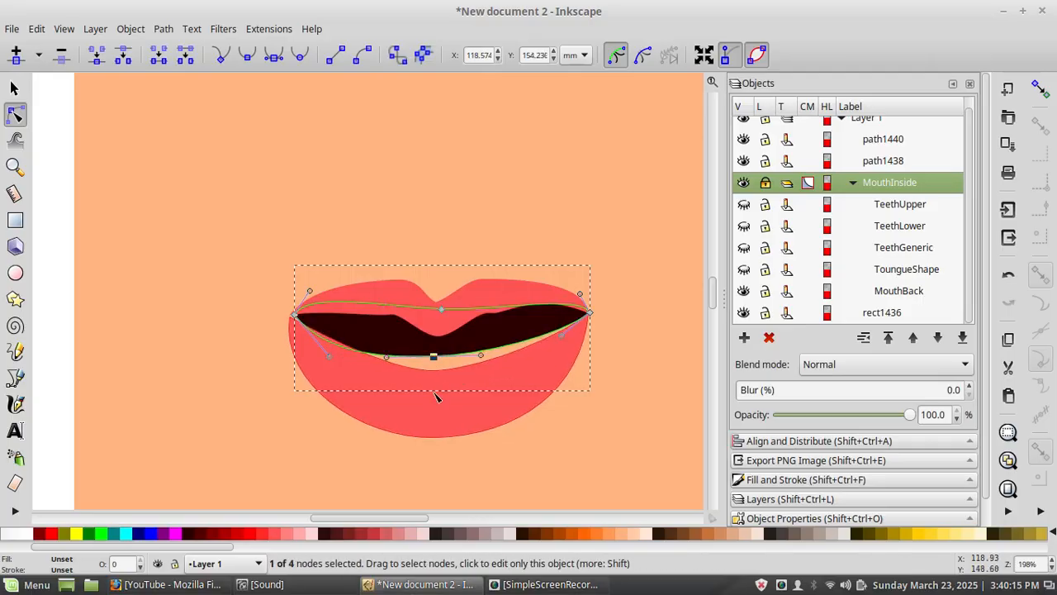
pyautogui.click(14, 88)
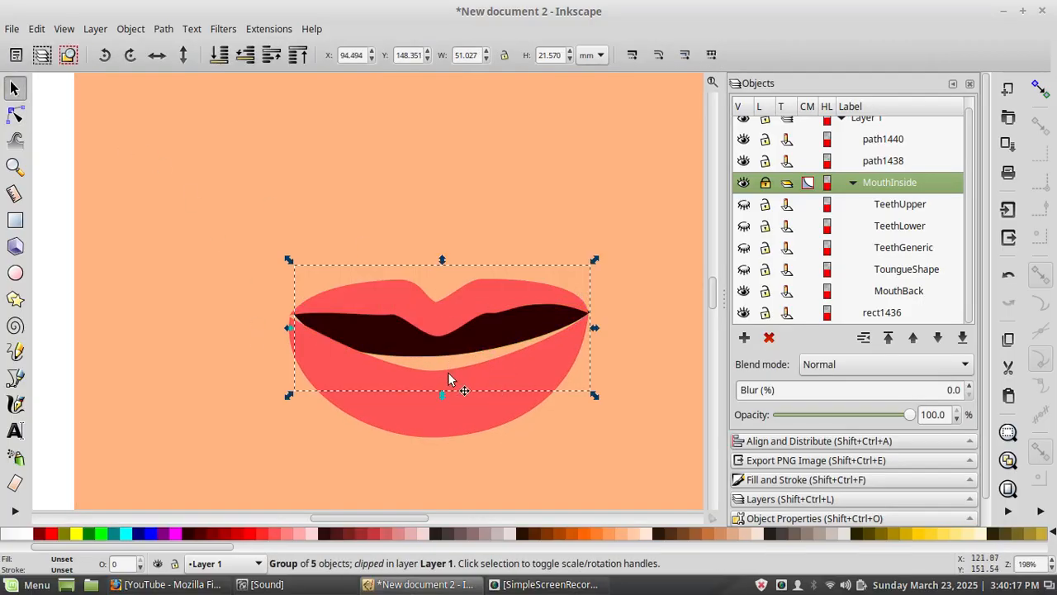
pyautogui.click(430, 427)
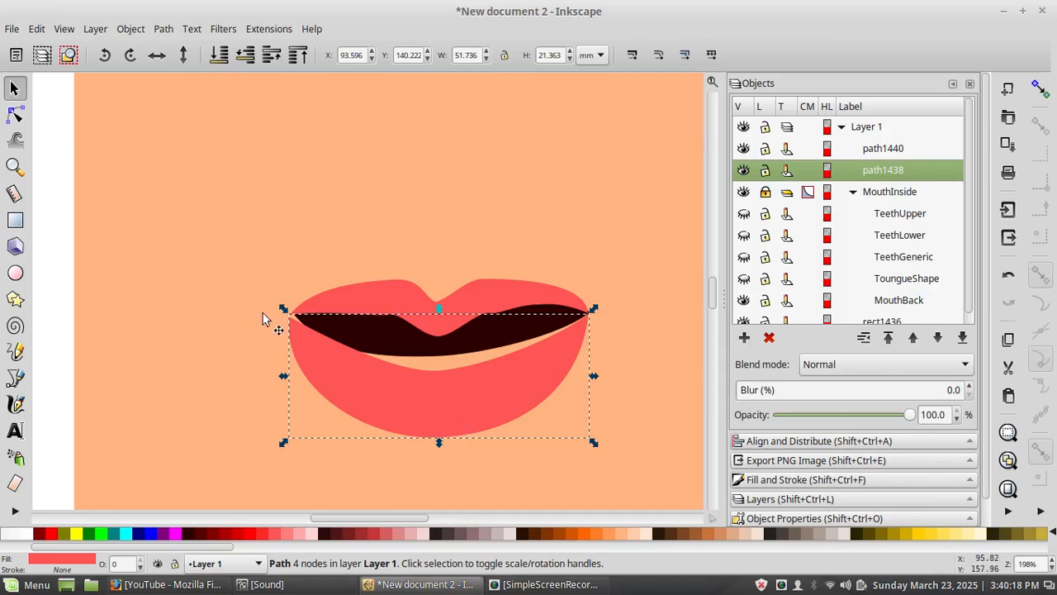
pyautogui.click(14, 114)
pyautogui.moveTo(440, 410); pyautogui.dragTo(479, 467)
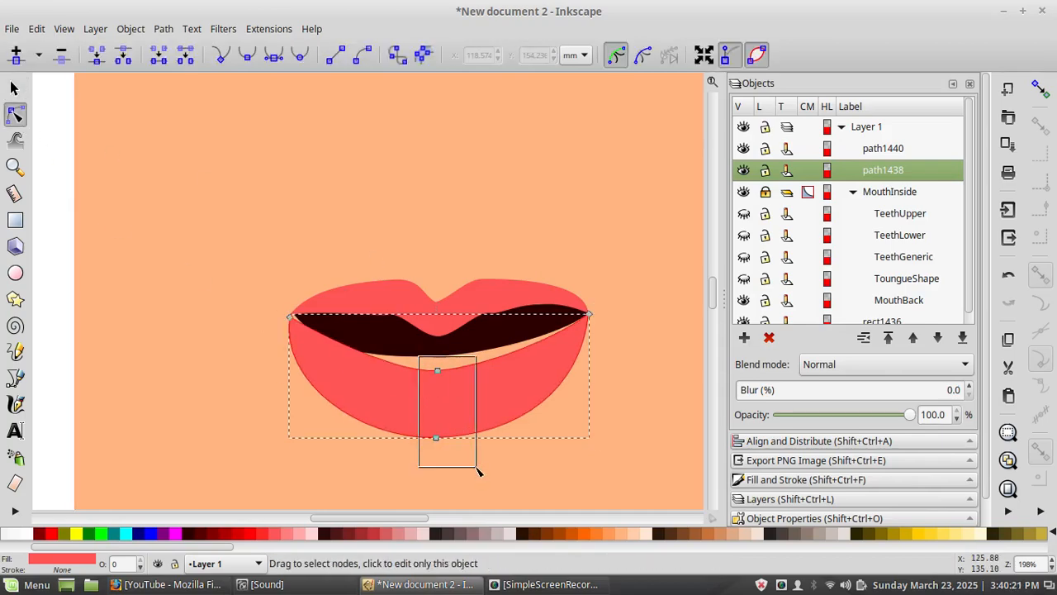
pyautogui.moveTo(438, 371); pyautogui.dragTo(438, 339)
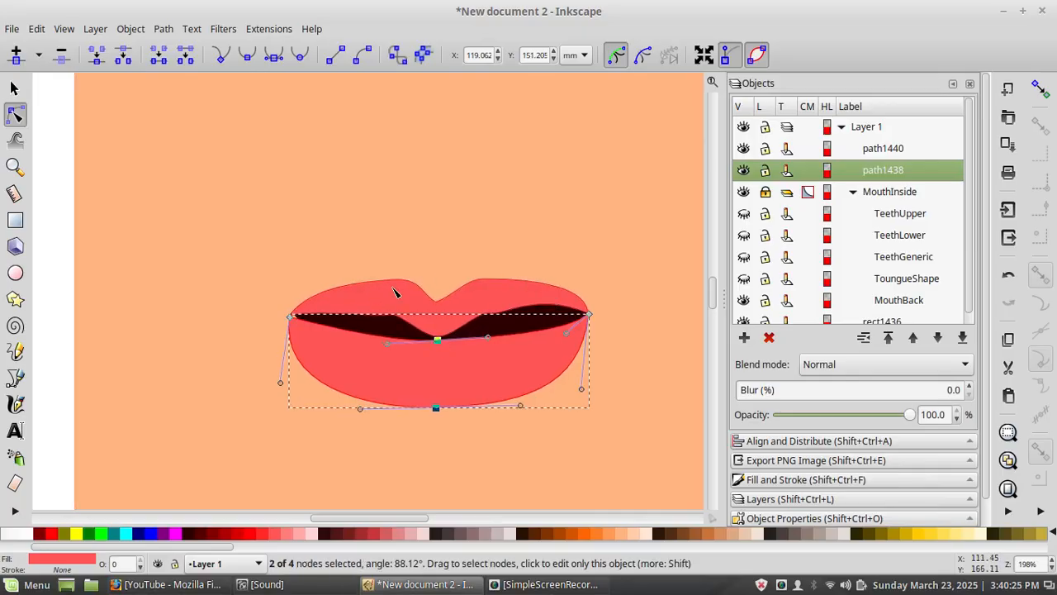
# Step: Refine the upper lip by raising the right inner node and central dip, flattening the right inner curve, and adjusting the left corner node
pyautogui.click(496, 314)
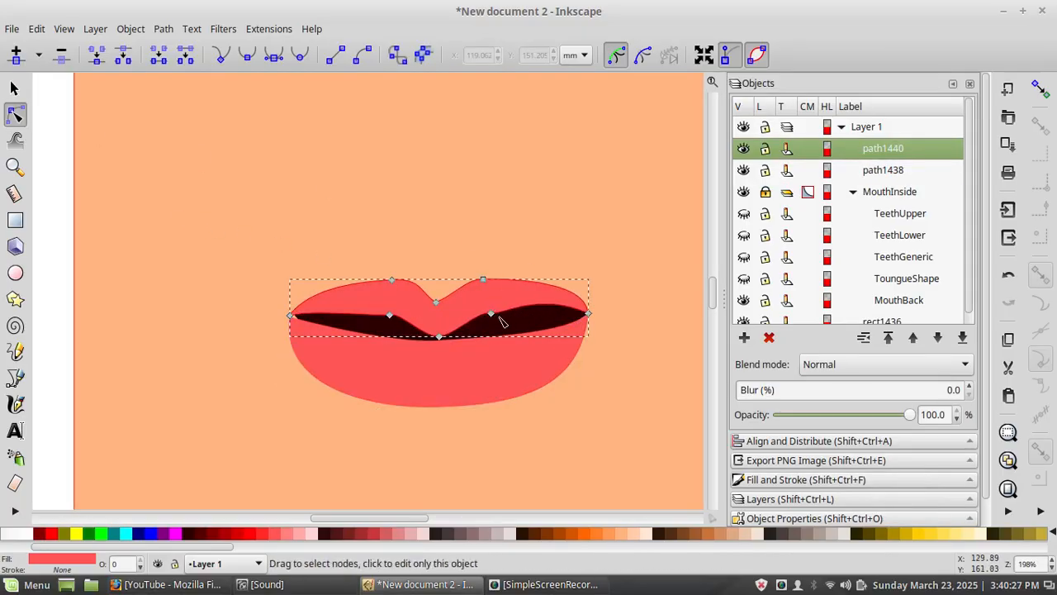
pyautogui.moveTo(491, 315); pyautogui.dragTo(494, 309)
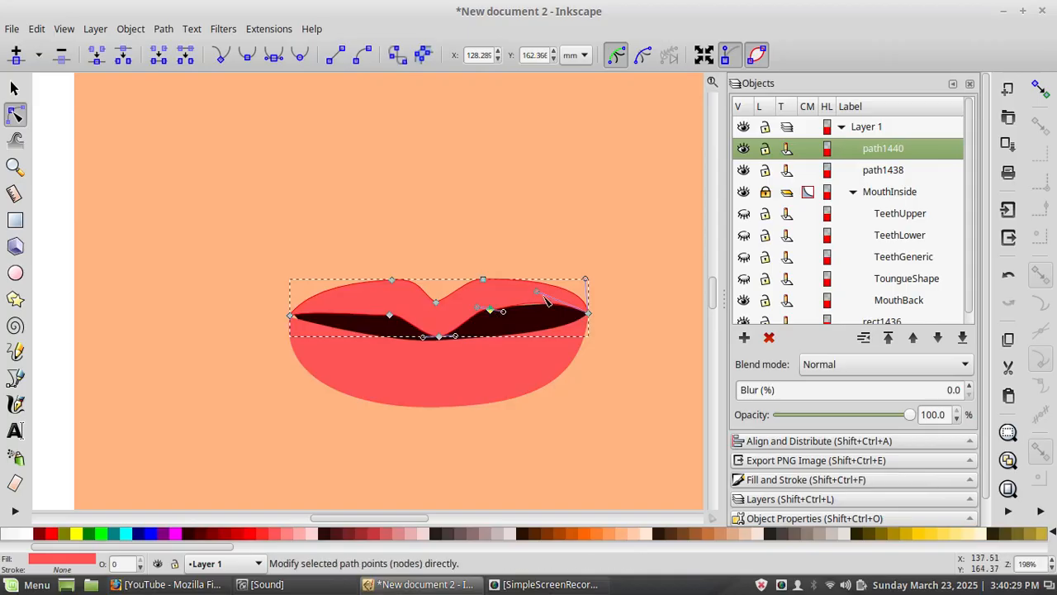
pyautogui.moveTo(537, 293); pyautogui.dragTo(538, 316)
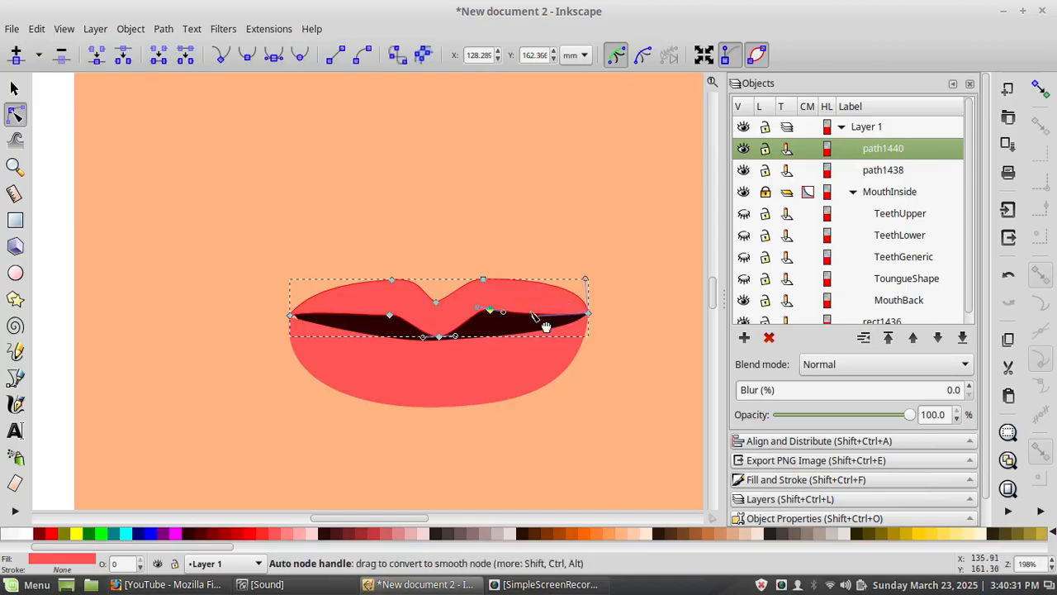
pyautogui.moveTo(437, 304); pyautogui.dragTo(437, 290)
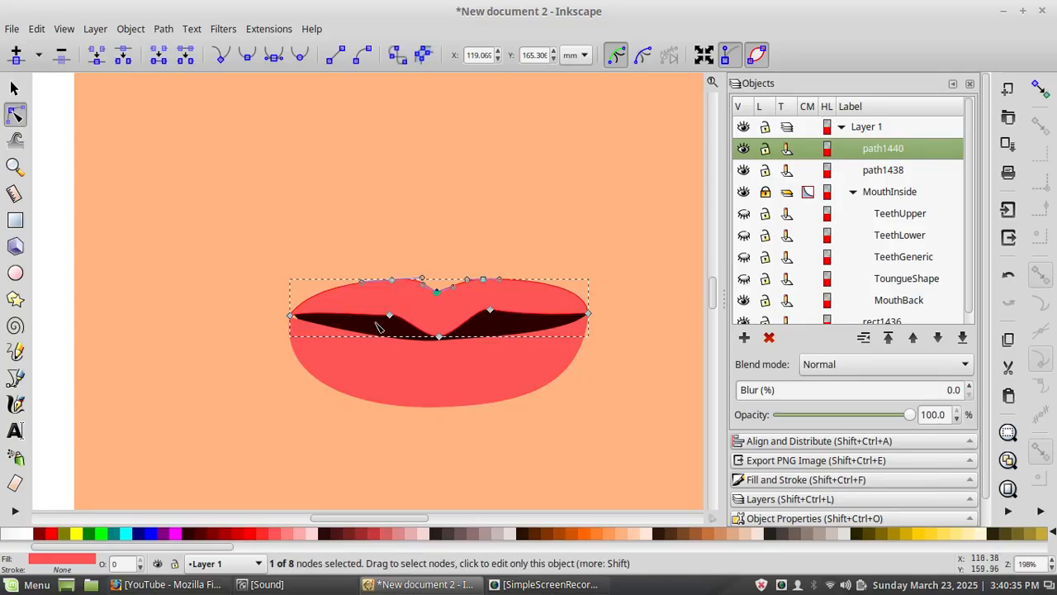
pyautogui.moveTo(290, 315); pyautogui.dragTo(323, 319)
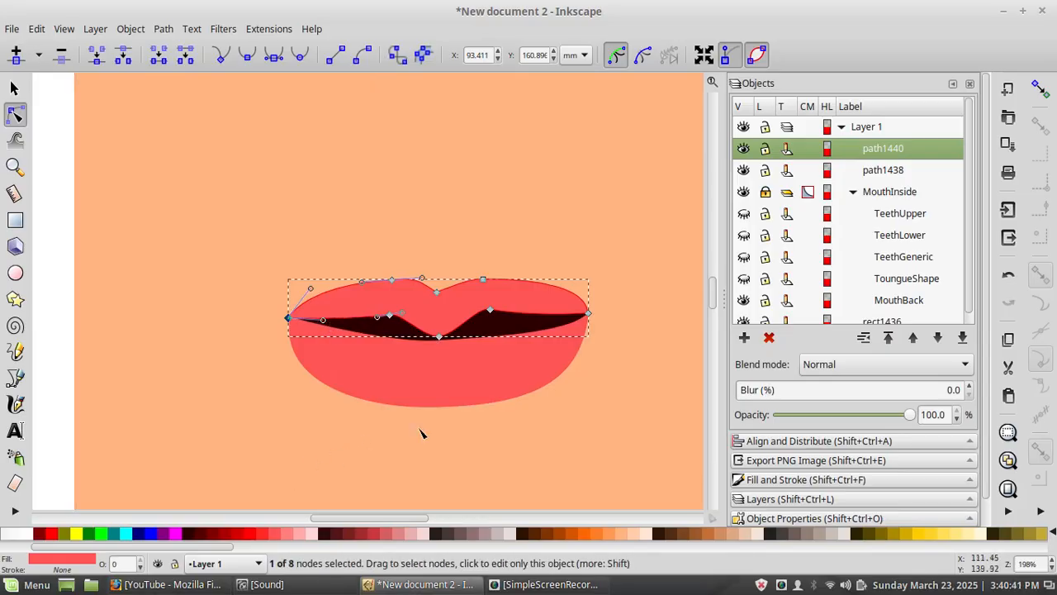
# Step: Darken the upper lip's fill to HSL saturation 197 and lightness 146
pyautogui.click(14, 87)
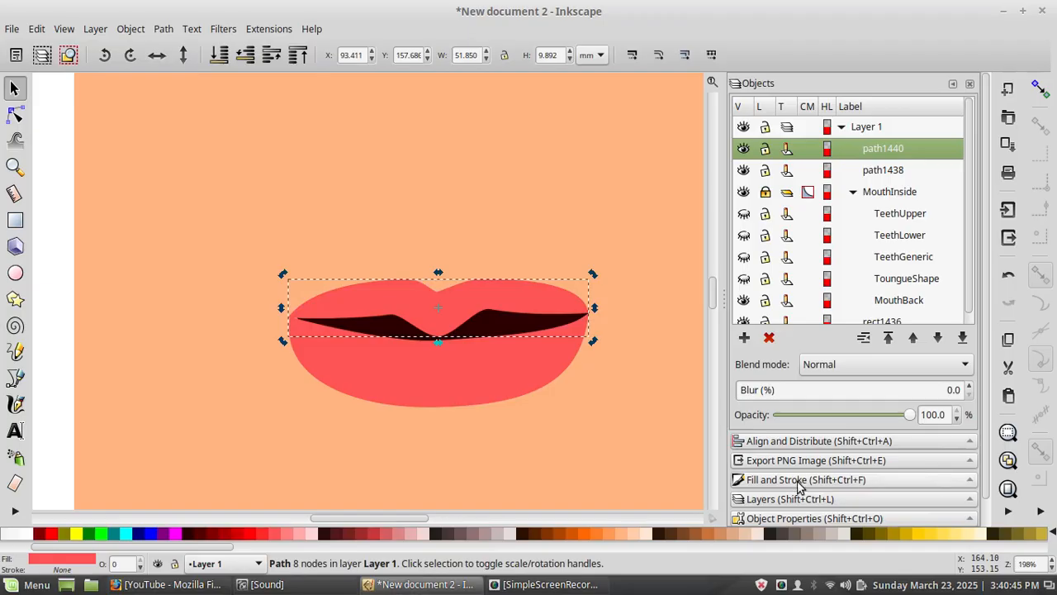
pyautogui.click(797, 480)
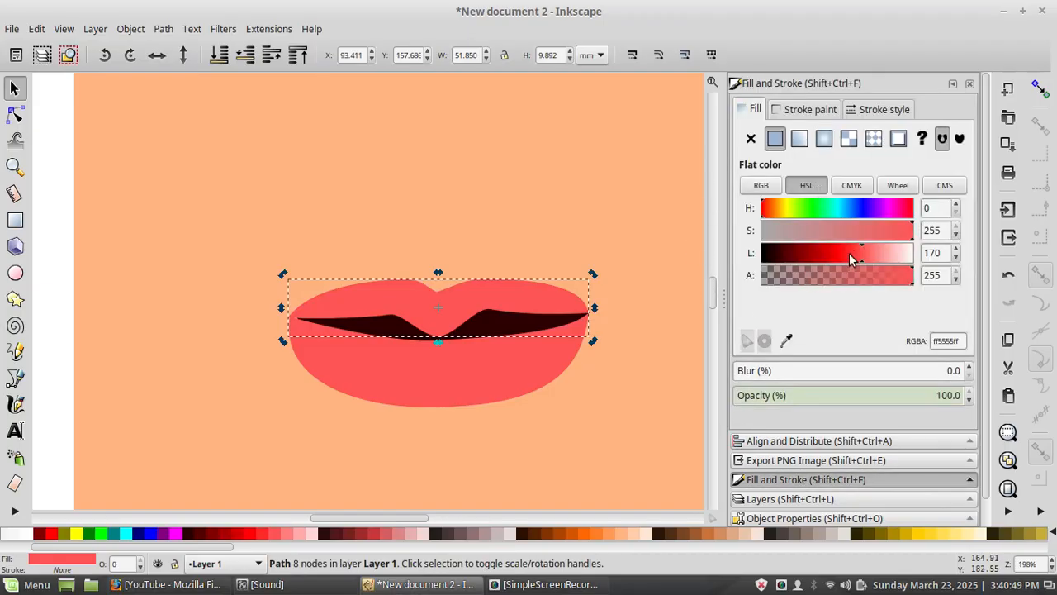
pyautogui.moveTo(859, 253); pyautogui.dragTo(852, 254)
pyautogui.moveTo(907, 232); pyautogui.dragTo(879, 233)
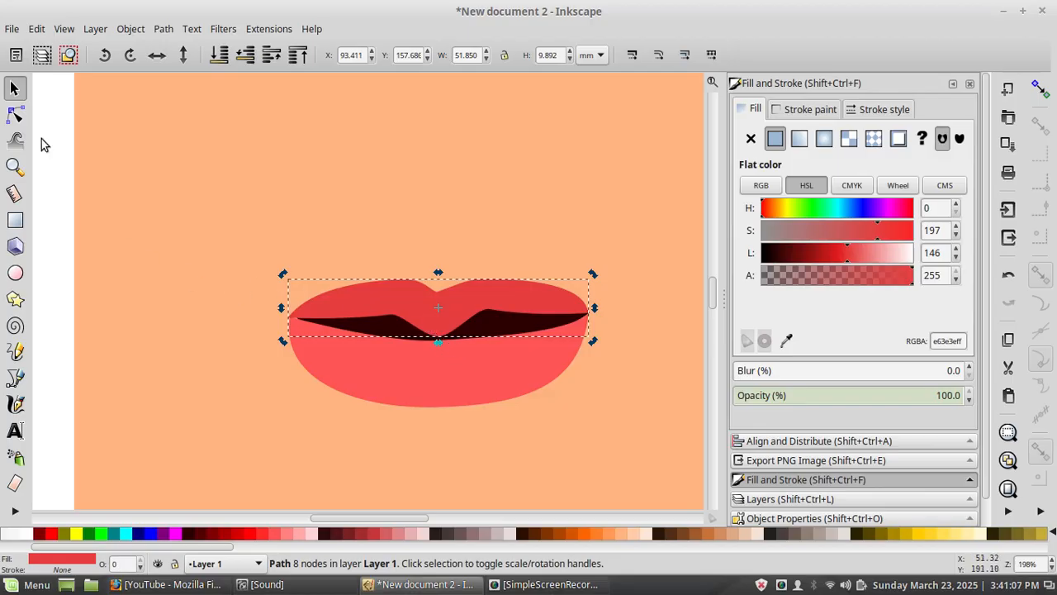
pyautogui.click(232, 182)
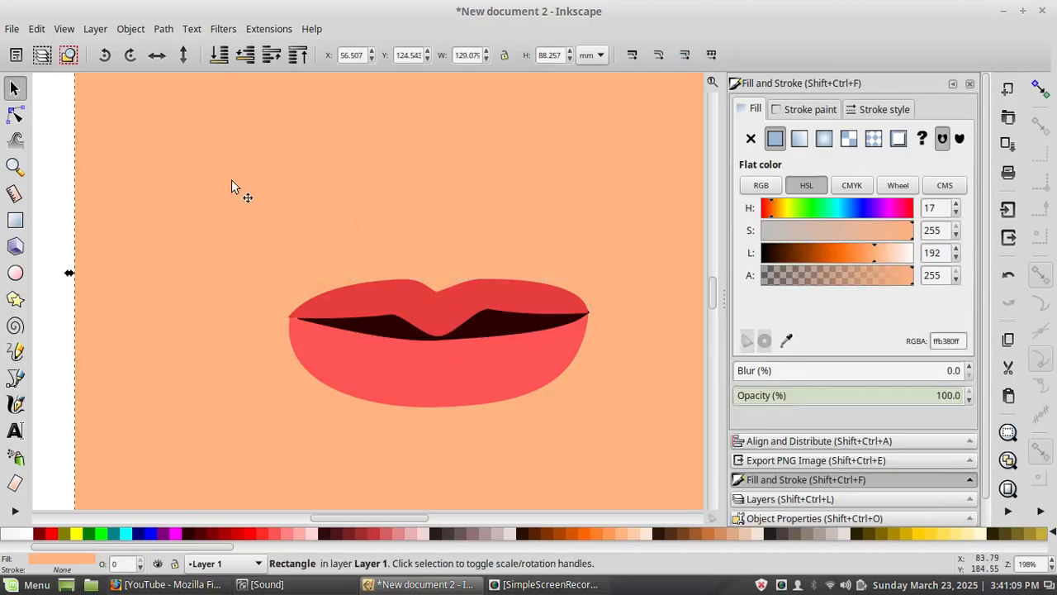
pyautogui.click(433, 303)
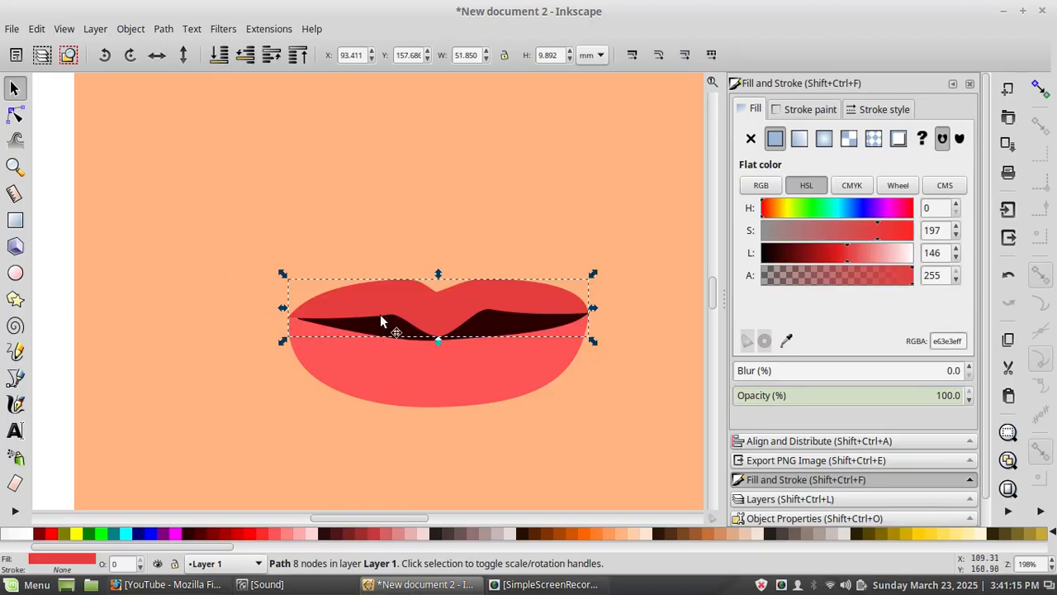
# Step: Raise the lower lip's inner centre node to about Y 157.5 mm and its bottom node to about Y 147.8 mm
pyautogui.click(417, 358)
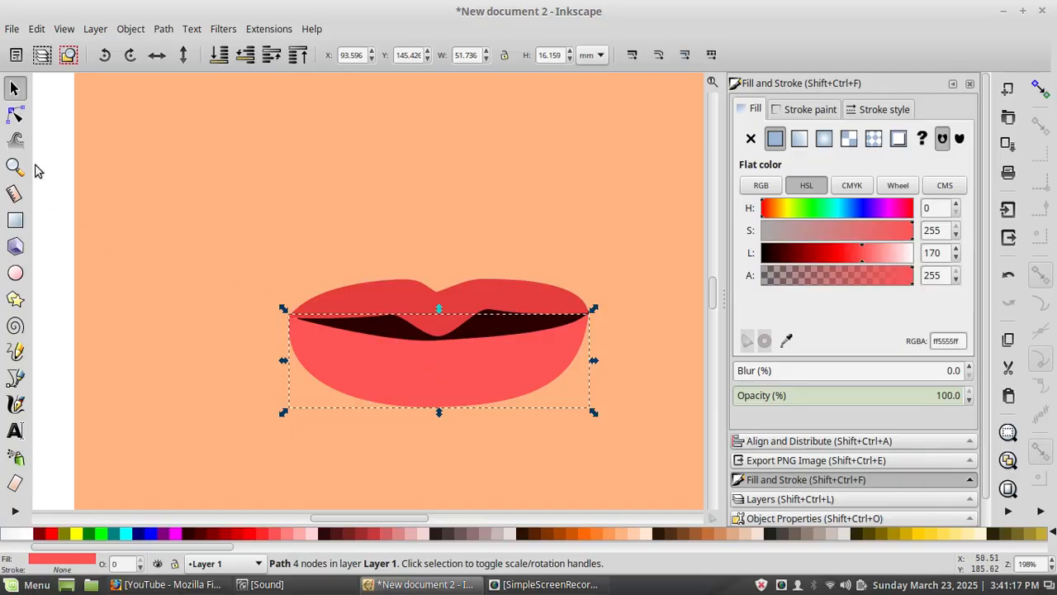
pyautogui.click(14, 115)
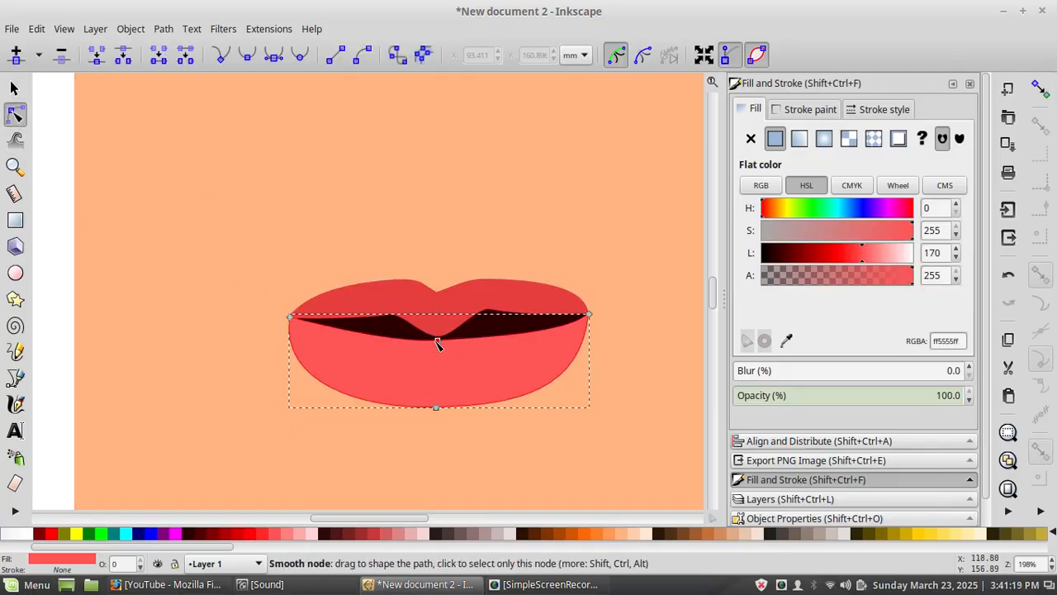
pyautogui.moveTo(437, 341); pyautogui.dragTo(437, 338)
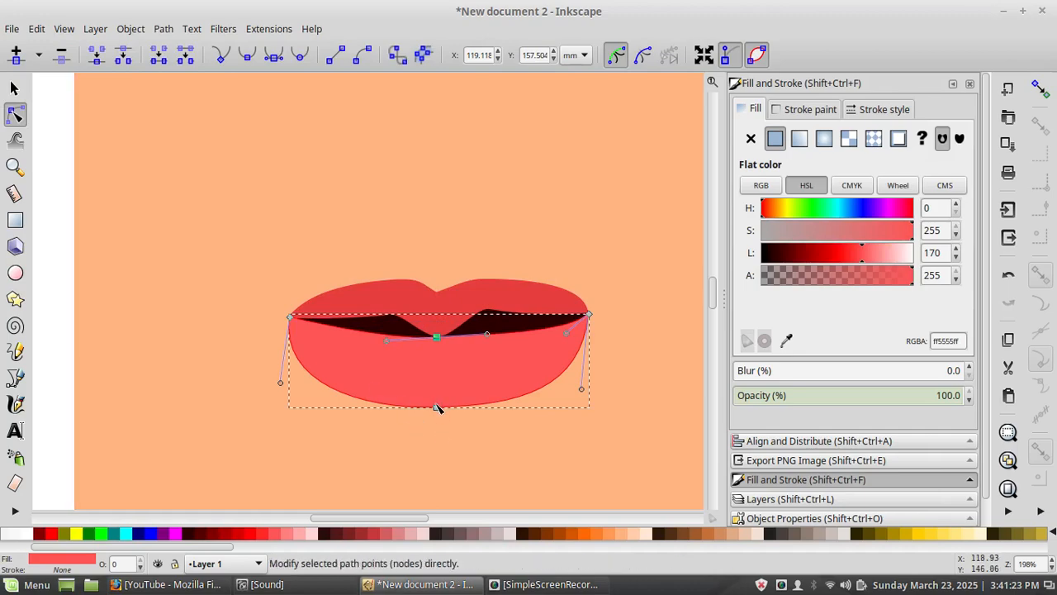
pyautogui.moveTo(437, 408); pyautogui.dragTo(440, 394)
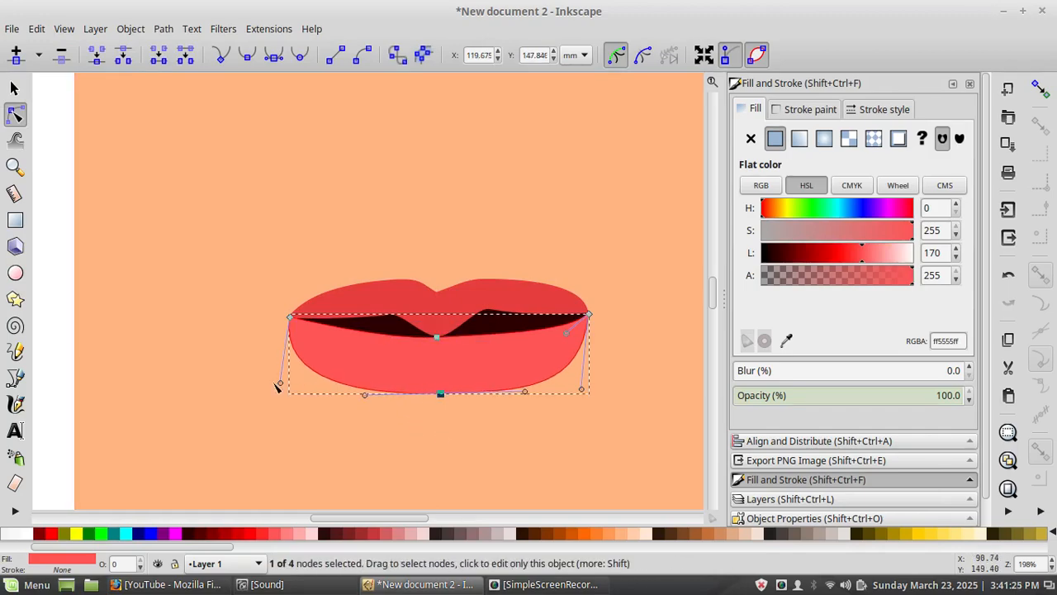
# Step: Taper the lower lip by pulling its corner handles inward, and set its bottom node at about X 119.1, Y 148.0 mm with shorter handles
pyautogui.moveTo(280, 382); pyautogui.dragTo(355, 369)
pyautogui.moveTo(582, 388); pyautogui.dragTo(535, 368)
pyautogui.moveTo(439, 394); pyautogui.dragTo(437, 397)
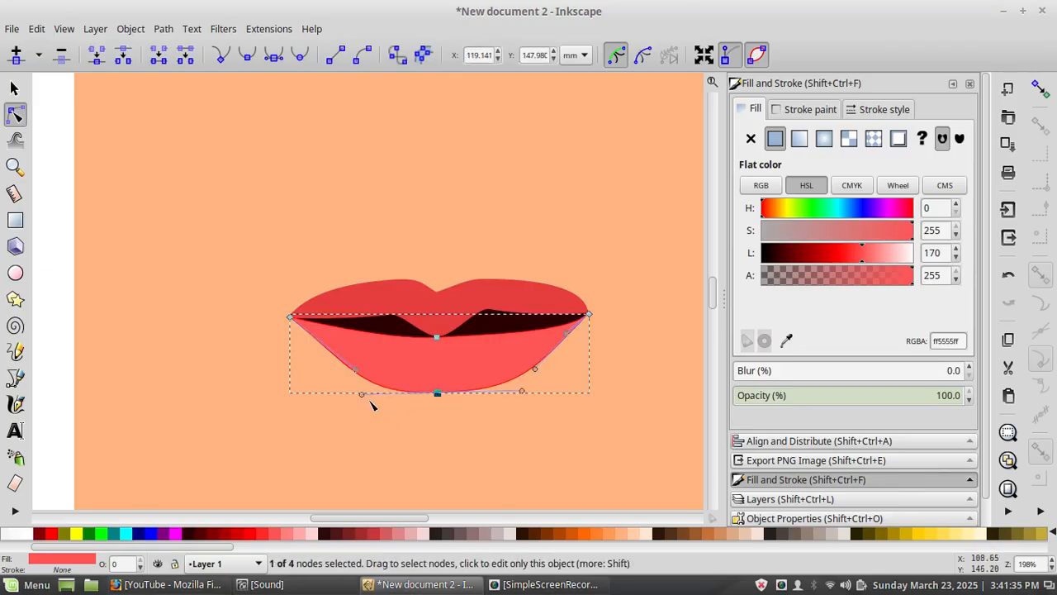
pyautogui.moveTo(362, 395); pyautogui.dragTo(378, 394)
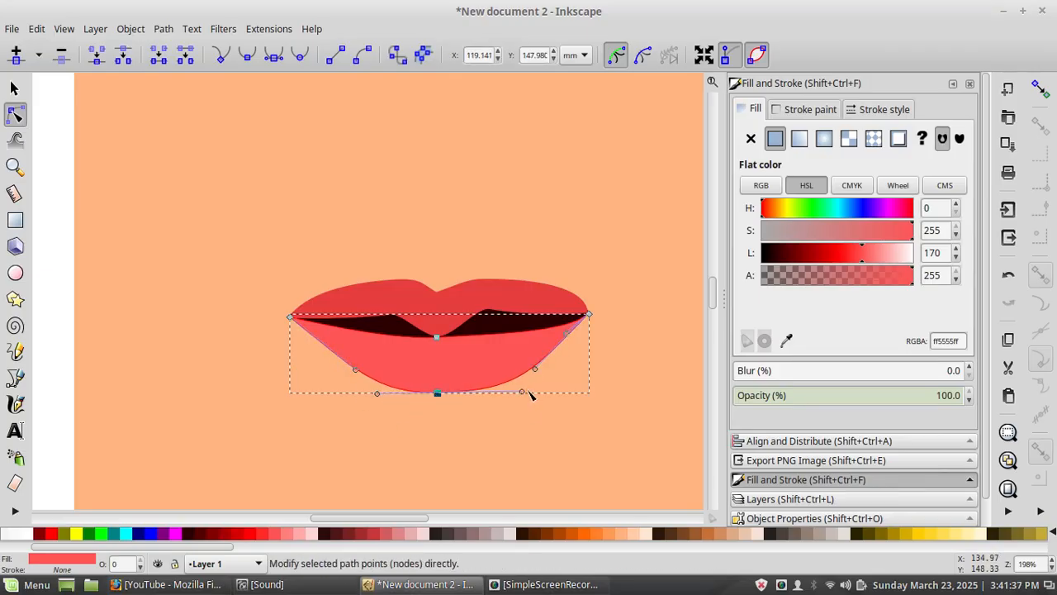
pyautogui.moveTo(523, 394); pyautogui.dragTo(508, 395)
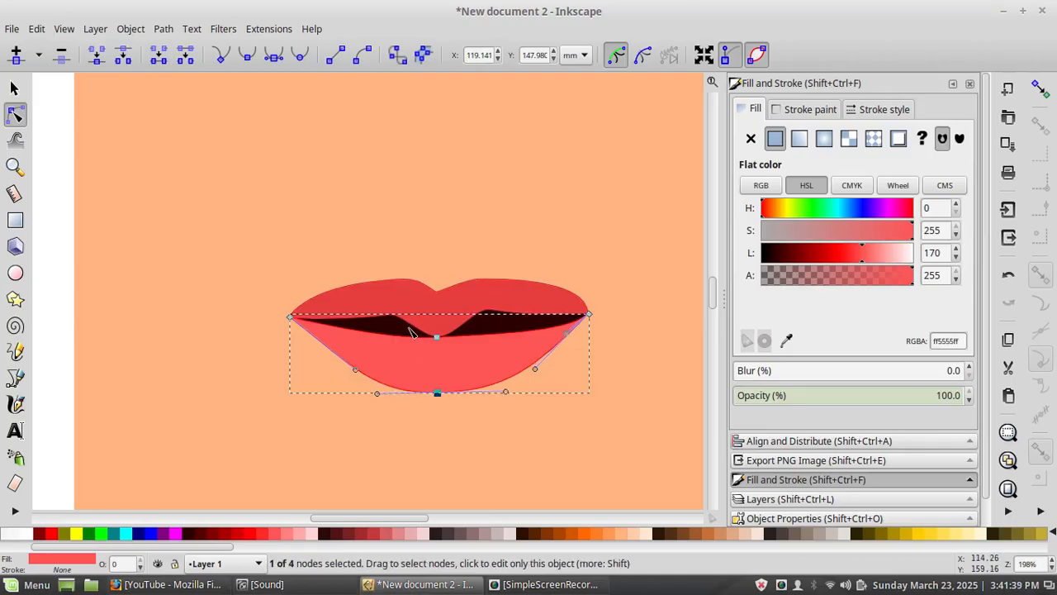
# Step: Move the upper lip's left inner node to about X 113.1, Y 160.6 mm and lower its right inner node, central dip and right peak
pyautogui.click(437, 337)
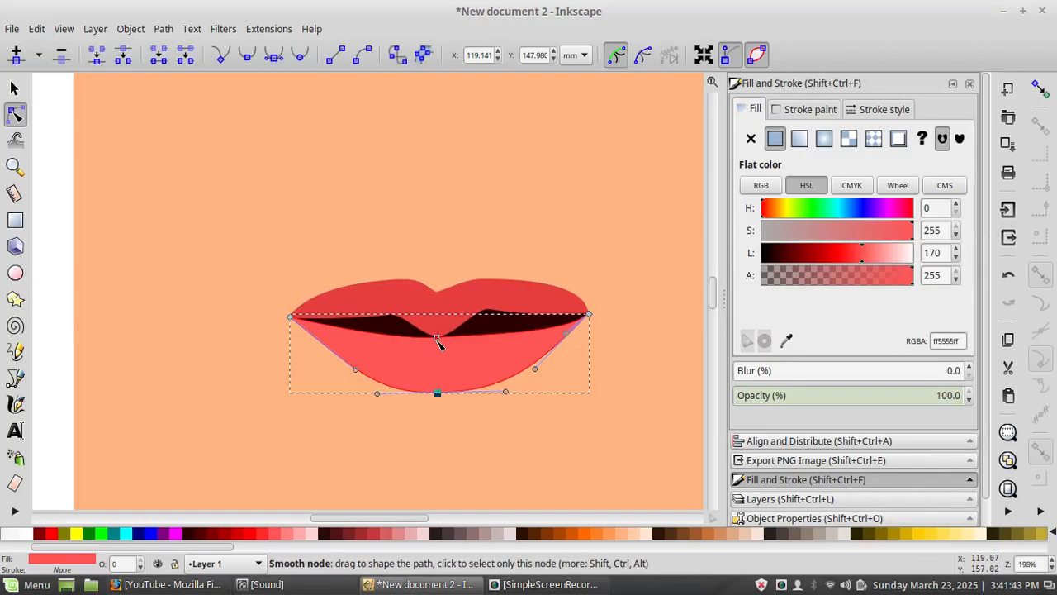
pyautogui.moveTo(438, 341); pyautogui.dragTo(402, 322)
pyautogui.click(375, 306)
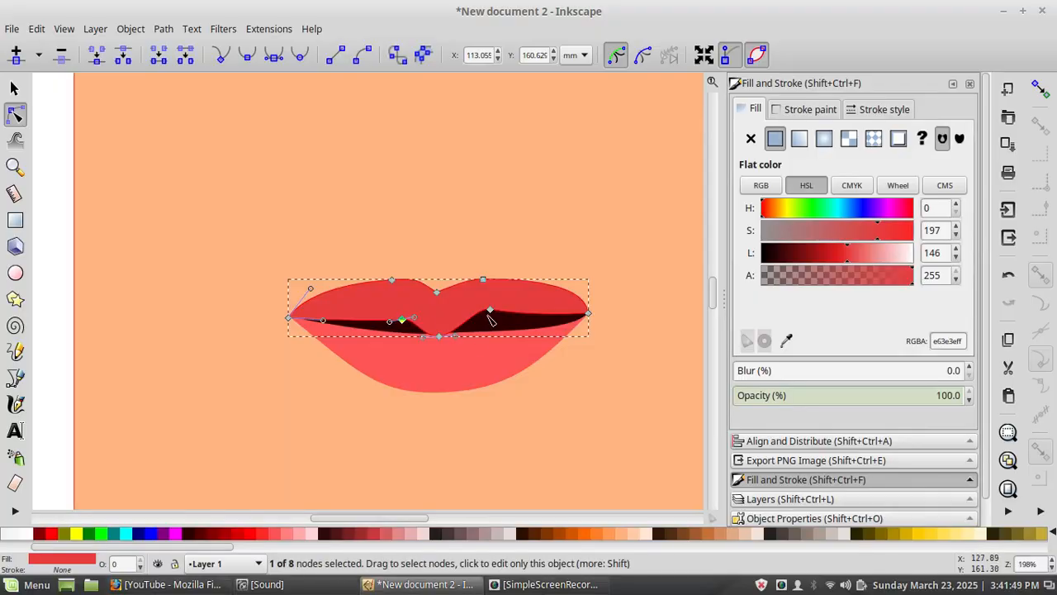
pyautogui.moveTo(490, 311)
pyautogui.mouseDown()
pyautogui.moveTo(479, 318)
pyautogui.moveTo(438, 298)
pyautogui.moveTo(495, 292)
pyautogui.mouseUp()
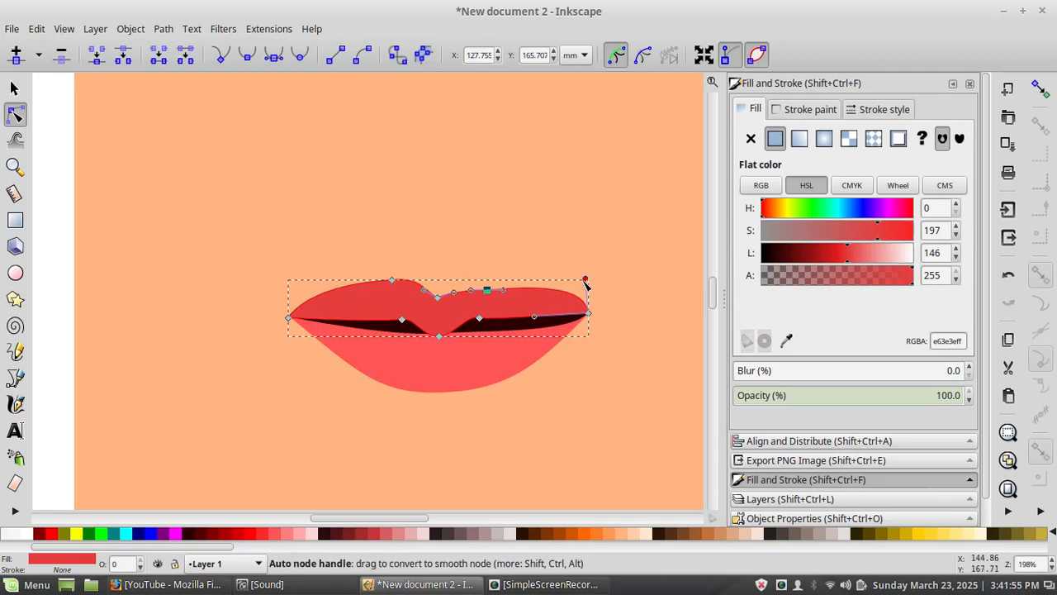
# Step: Slim both ends of the upper lip by adjusting the corner curve handles, with the right corner node at about X 145.5, Y 161.8 mm
pyautogui.moveTo(584, 281); pyautogui.dragTo(590, 312)
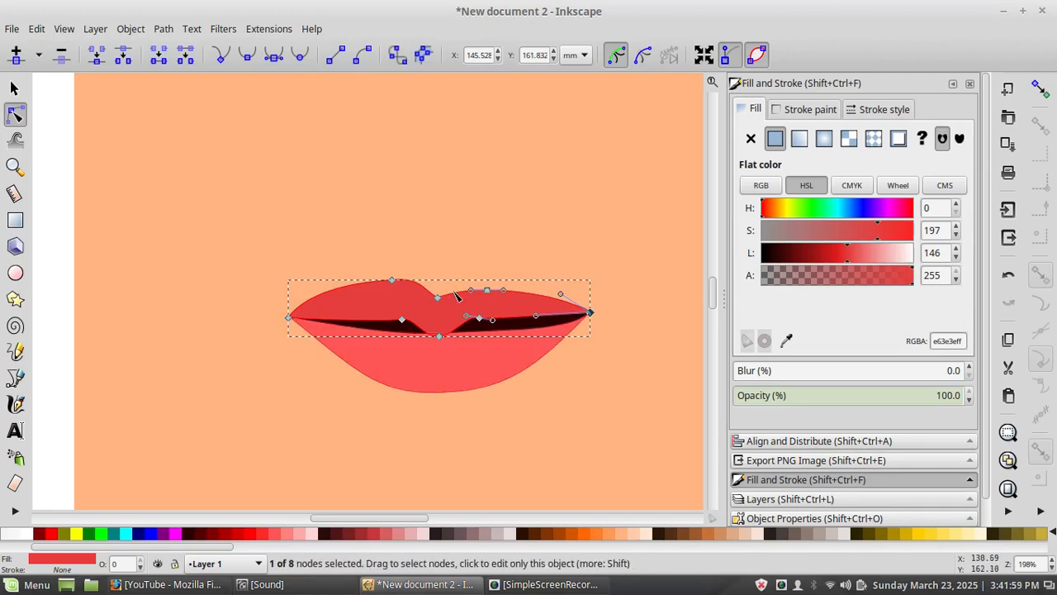
pyautogui.click(392, 281)
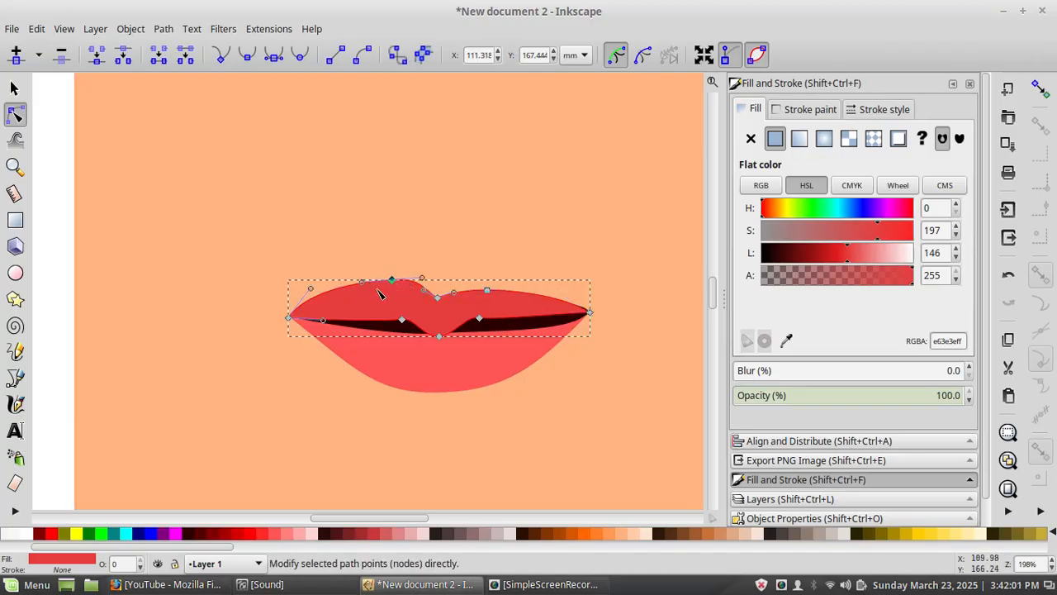
pyautogui.moveTo(311, 292); pyautogui.dragTo(322, 302)
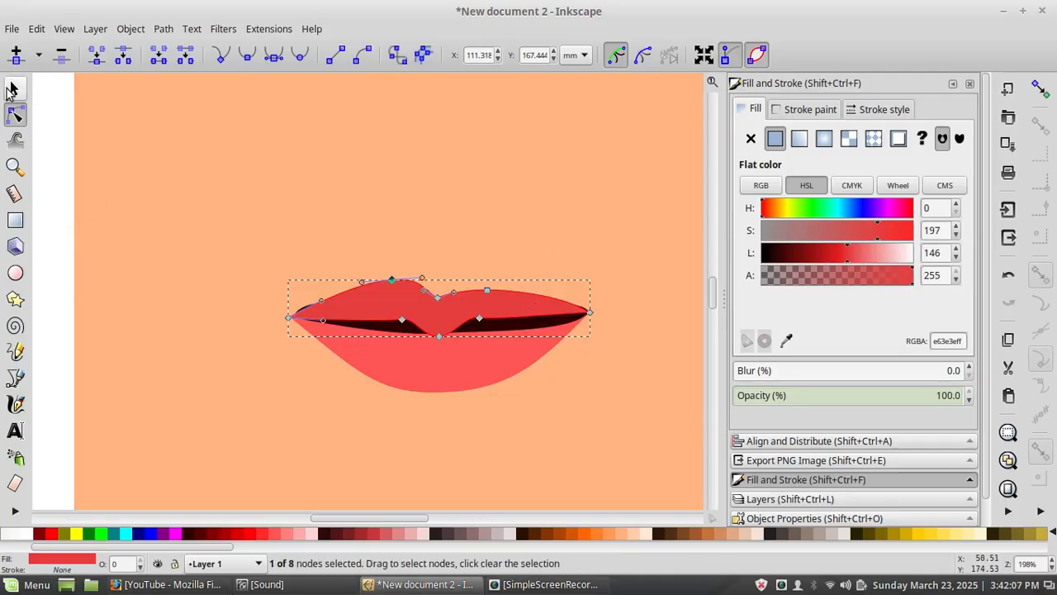
pyautogui.click(14, 88)
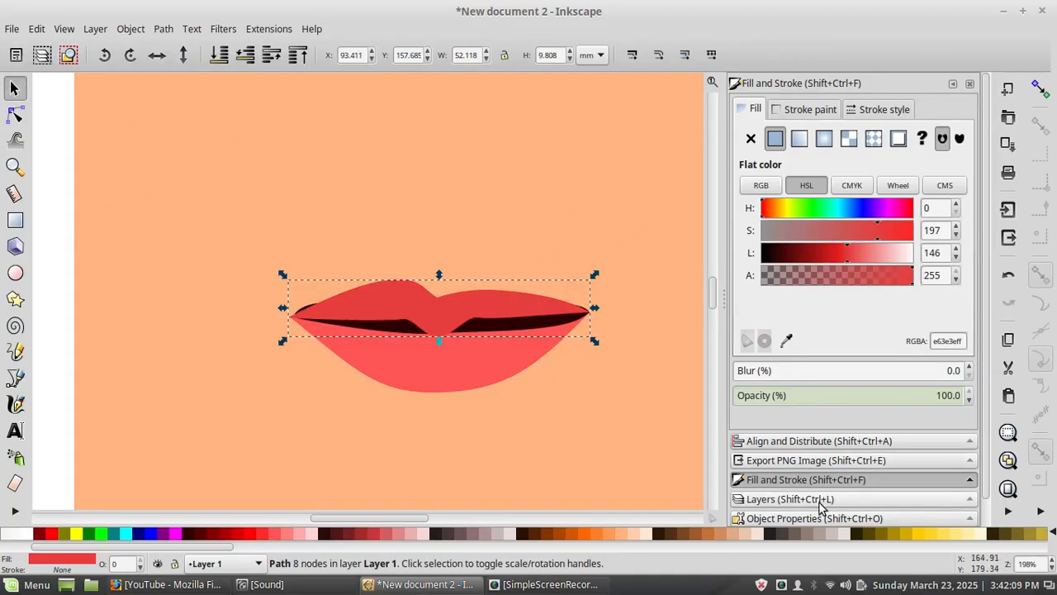
# Step: Unlock the MouthInside group in the object list and select it
pyautogui.scroll(-3, 906, 475)
pyautogui.scroll(1, 906, 475)
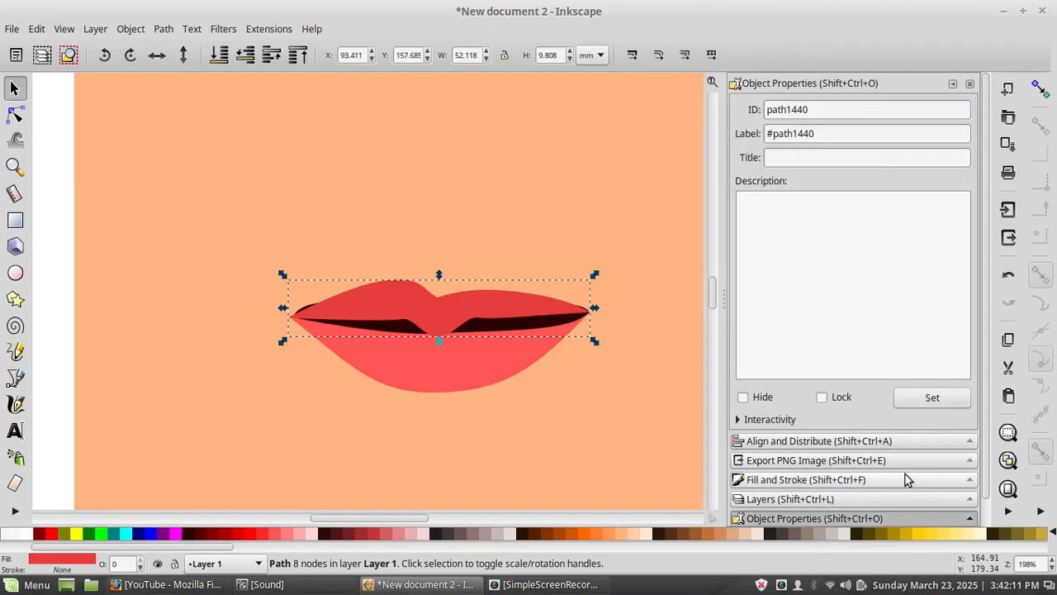
pyautogui.scroll(-1, 906, 475)
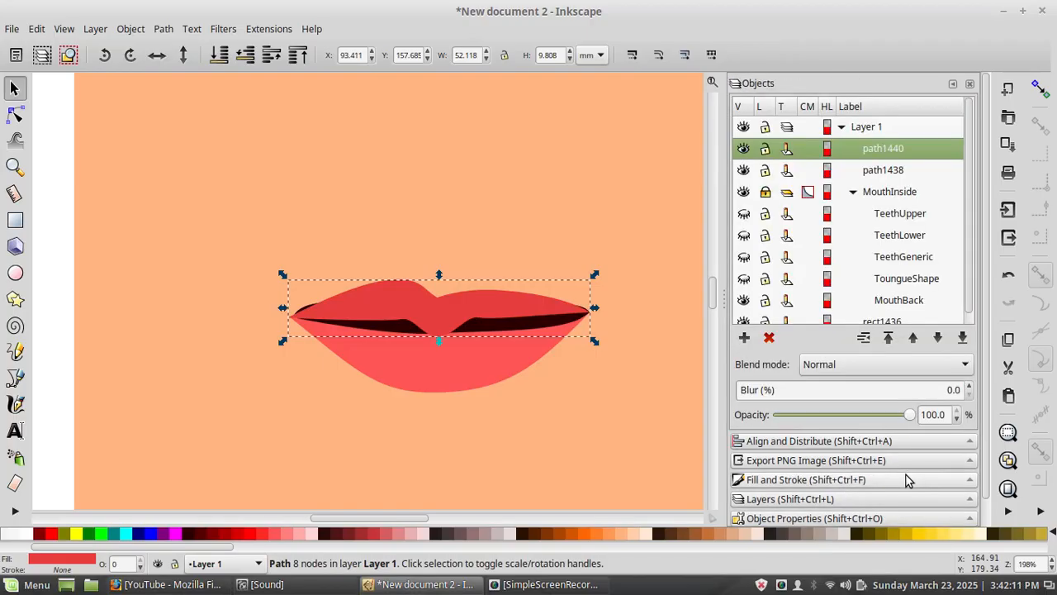
pyautogui.click(884, 195)
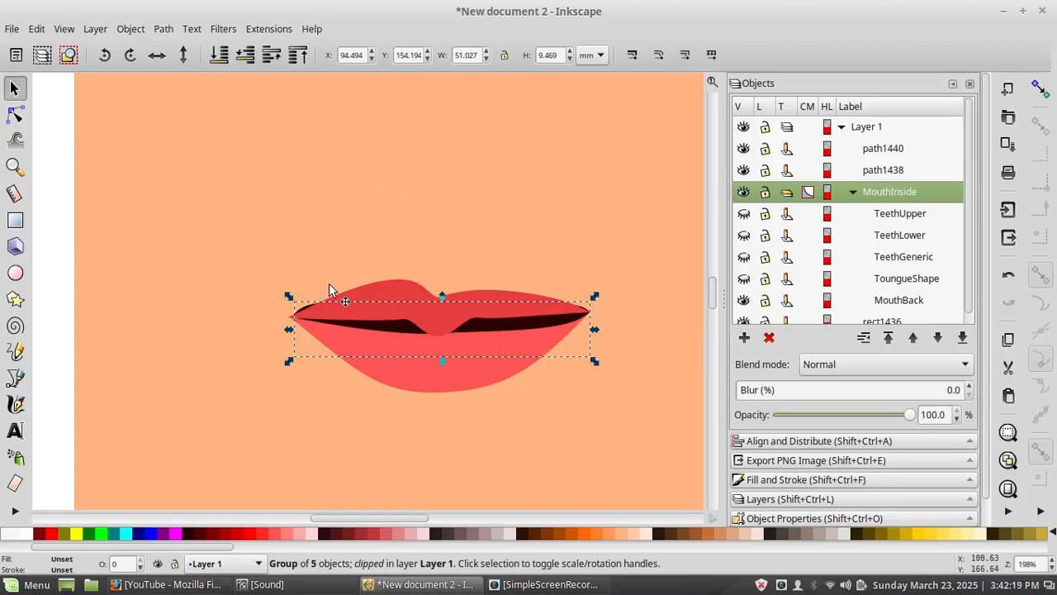
pyautogui.keyDown('alt'); pyautogui.click(373, 325); pyautogui.keyUp('alt')
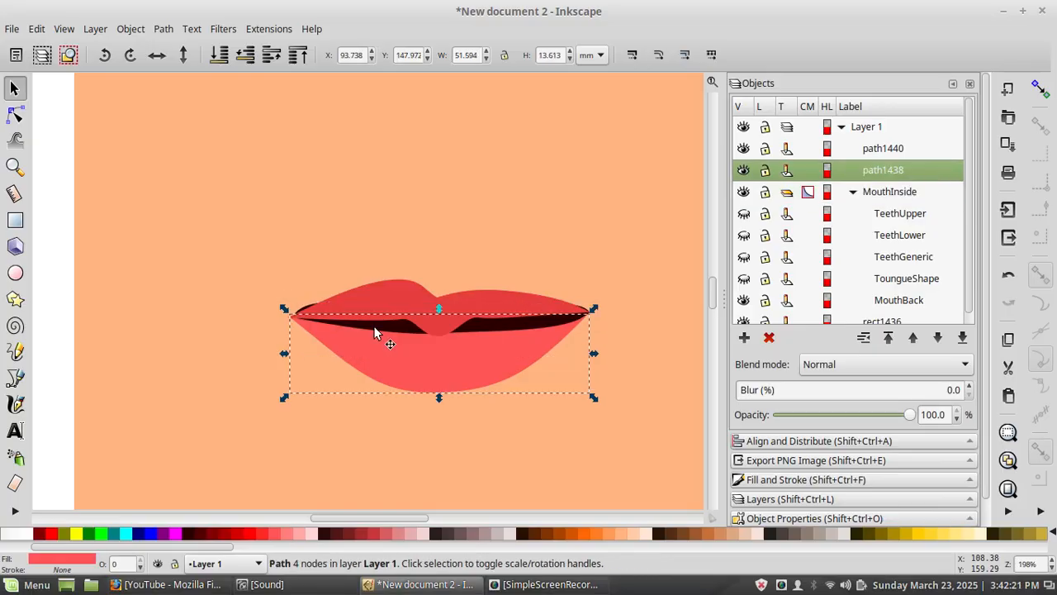
pyautogui.keyDown('alt'); pyautogui.click(374, 326); pyautogui.keyUp('alt')
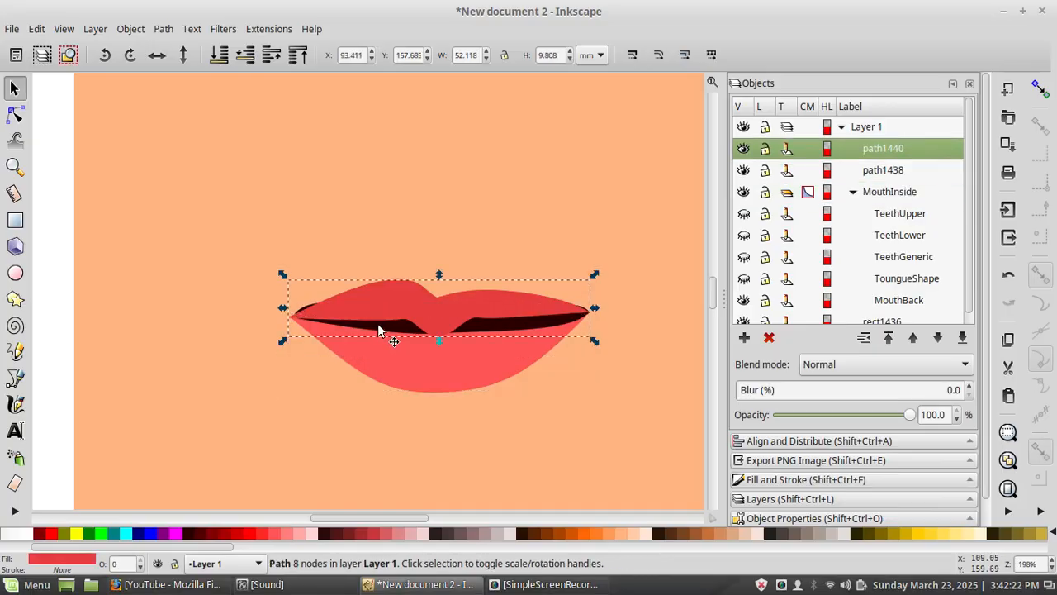
pyautogui.click(303, 308)
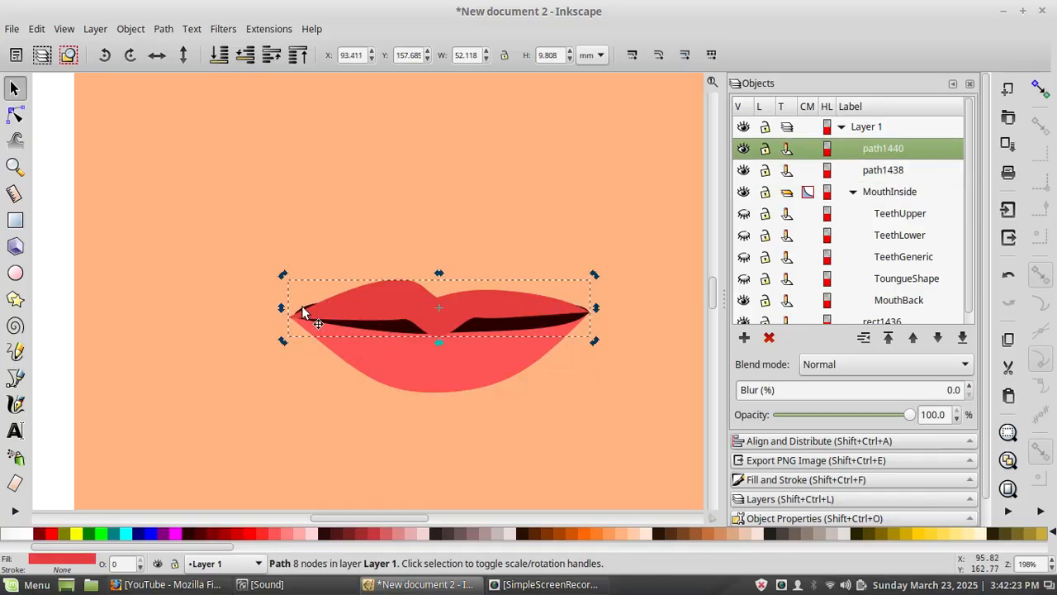
pyautogui.click(882, 194)
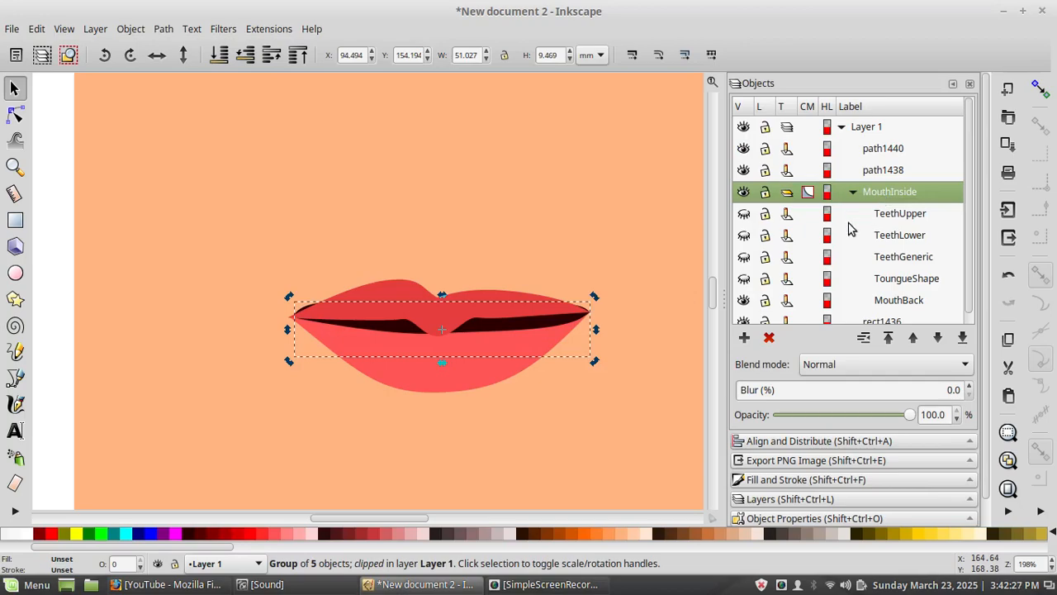
# Step: Flatten the upper edge of the MouthInside clip by pulling both corner nodes' upper handles inward beneath the upper lip
pyautogui.click(15, 114)
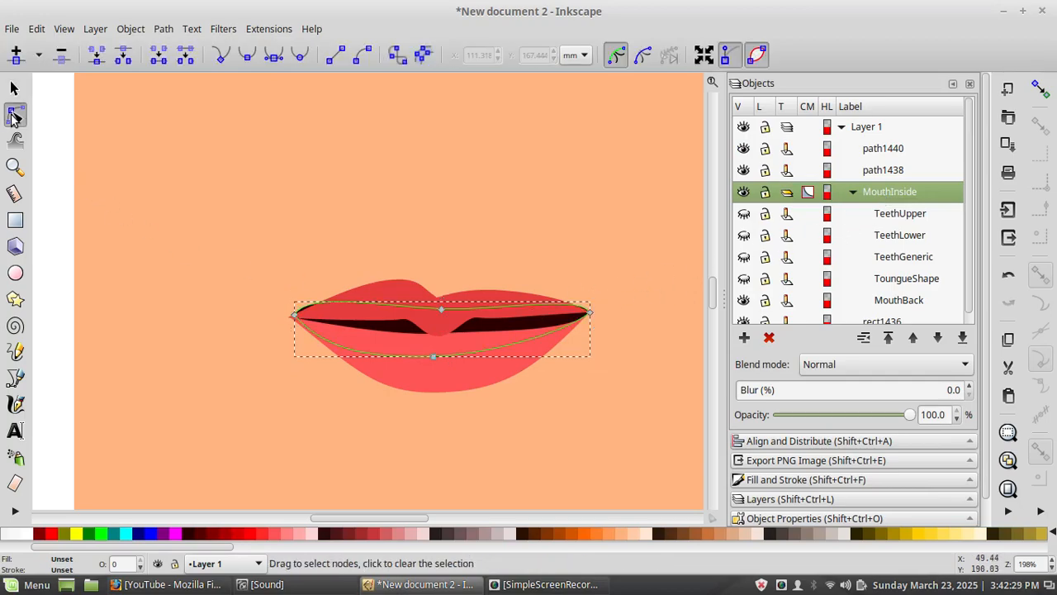
pyautogui.click(298, 317)
pyautogui.moveTo(311, 295); pyautogui.dragTo(317, 312)
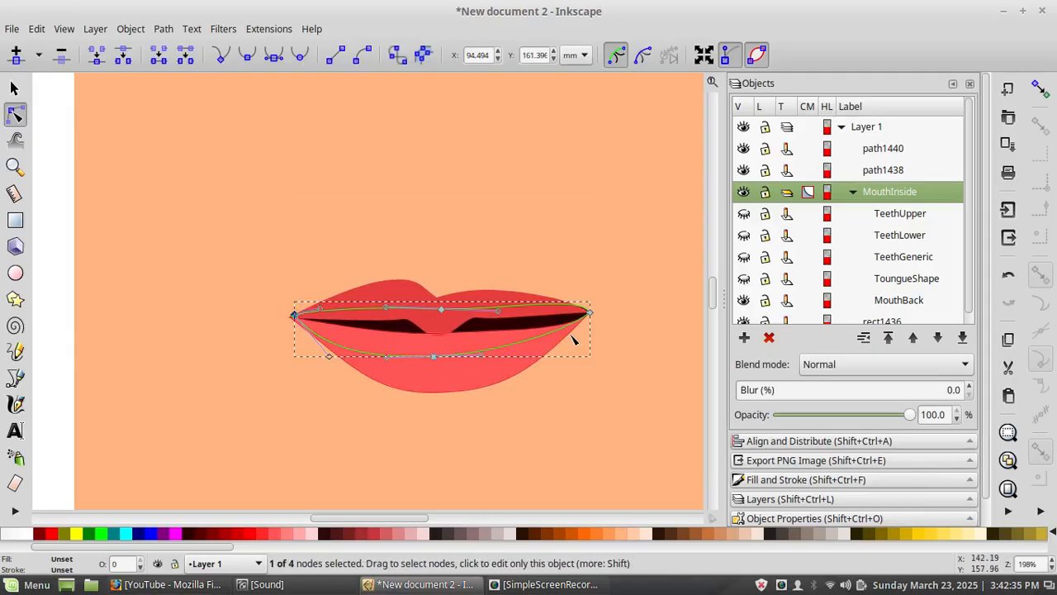
pyautogui.click(590, 314)
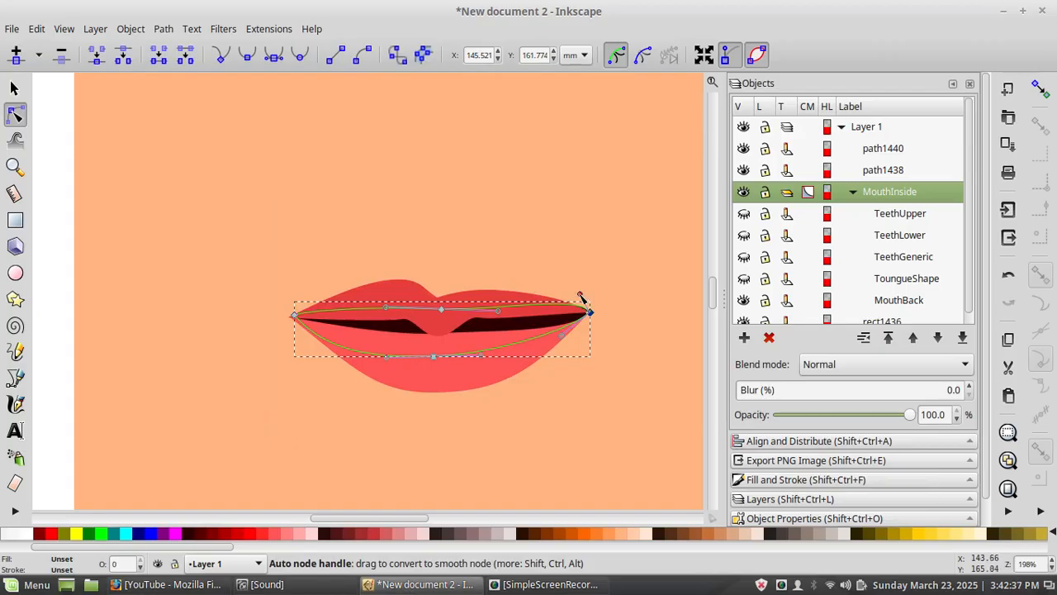
pyautogui.moveTo(581, 296); pyautogui.dragTo(549, 307)
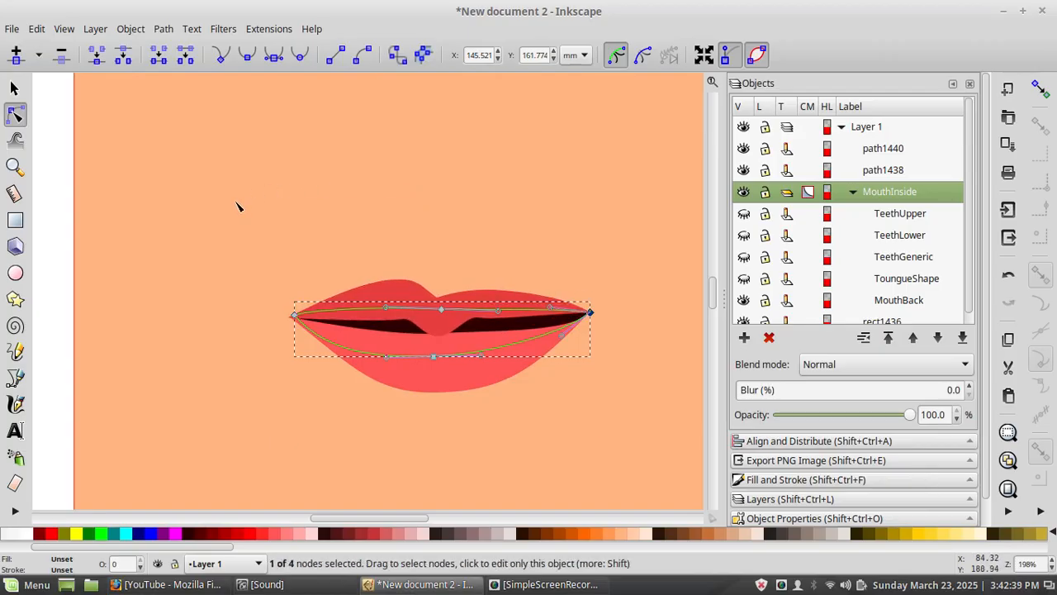
pyautogui.click(14, 88)
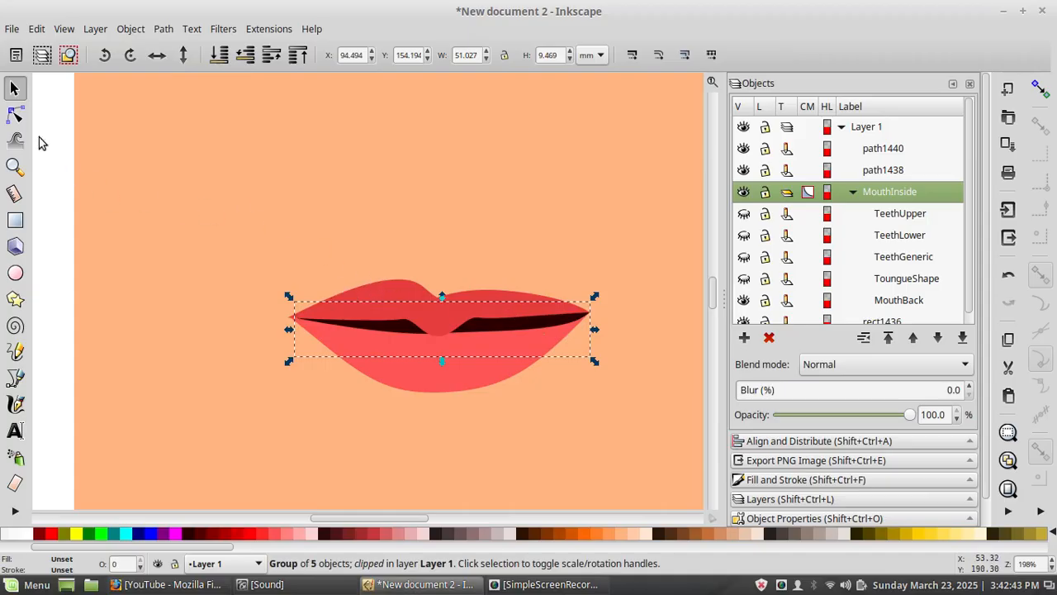
# Step: Lower the upper lip's left peak slightly and move its right peak inward to about X 126.6, Y 166.1 mm
pyautogui.click(14, 115)
pyautogui.click(389, 286)
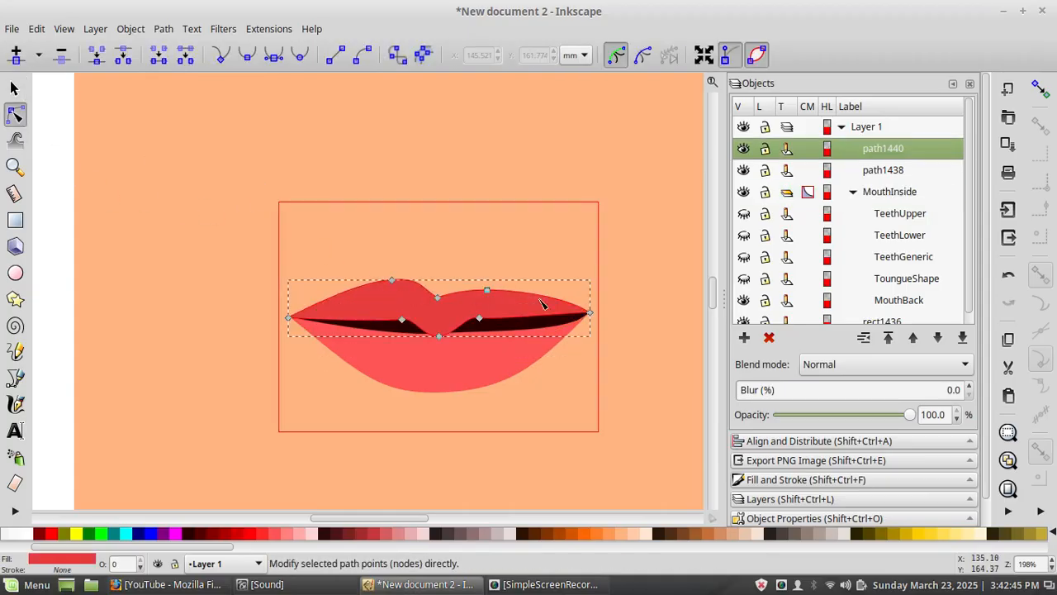
pyautogui.moveTo(395, 285); pyautogui.dragTo(401, 289)
pyautogui.moveTo(489, 291); pyautogui.dragTo(480, 287)
pyautogui.click(502, 327)
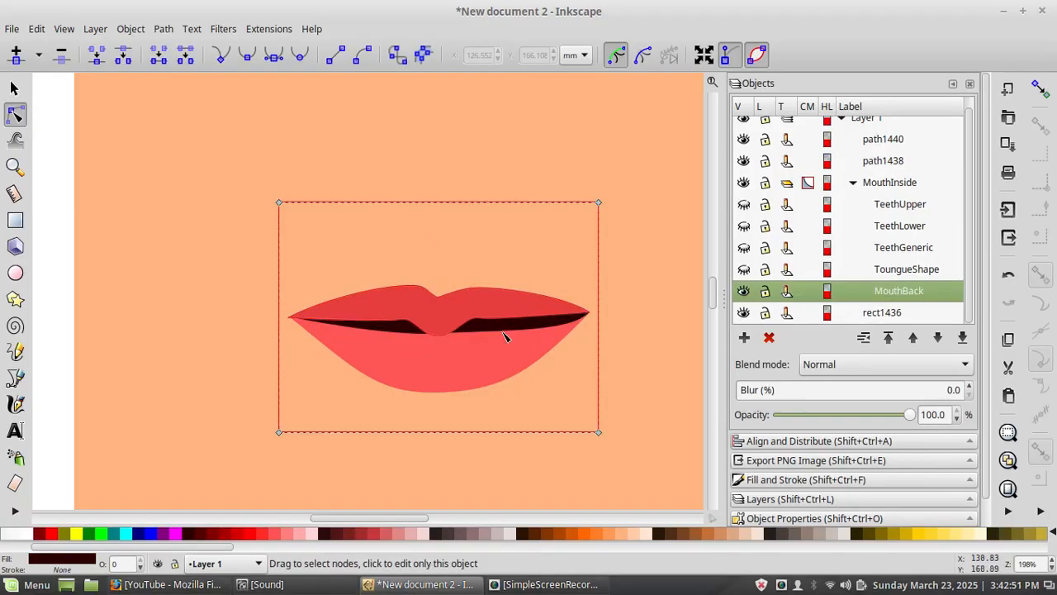
# Step: Raise the lower lip's inner centre node to about Y 159.2 mm and bottom node to about Y 149.2 mm, and flatten its right inner corner handle
pyautogui.click(393, 354)
pyautogui.moveTo(438, 333); pyautogui.dragTo(440, 328)
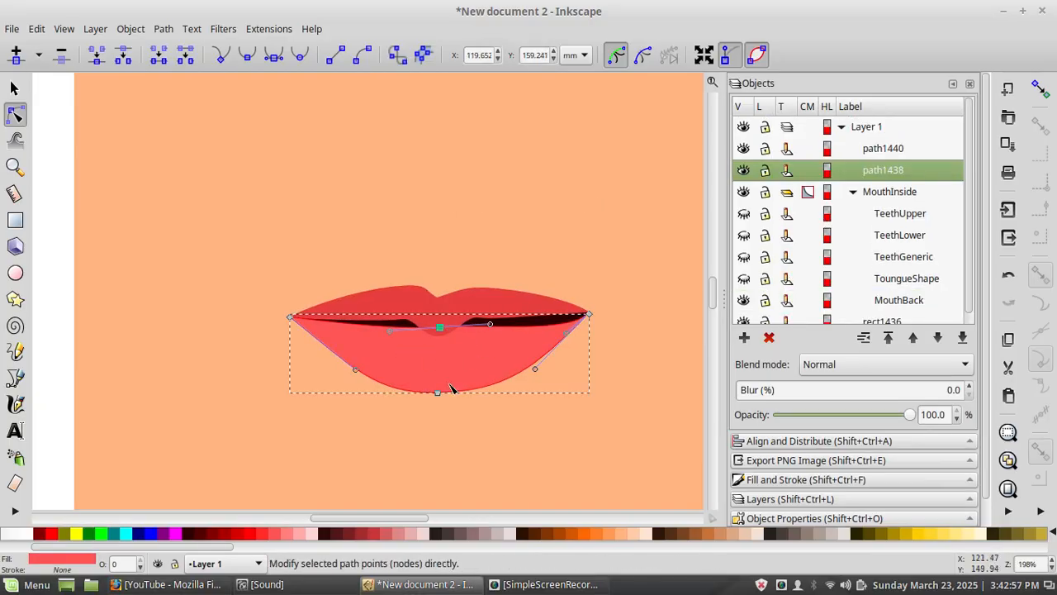
pyautogui.moveTo(437, 392); pyautogui.dragTo(438, 386)
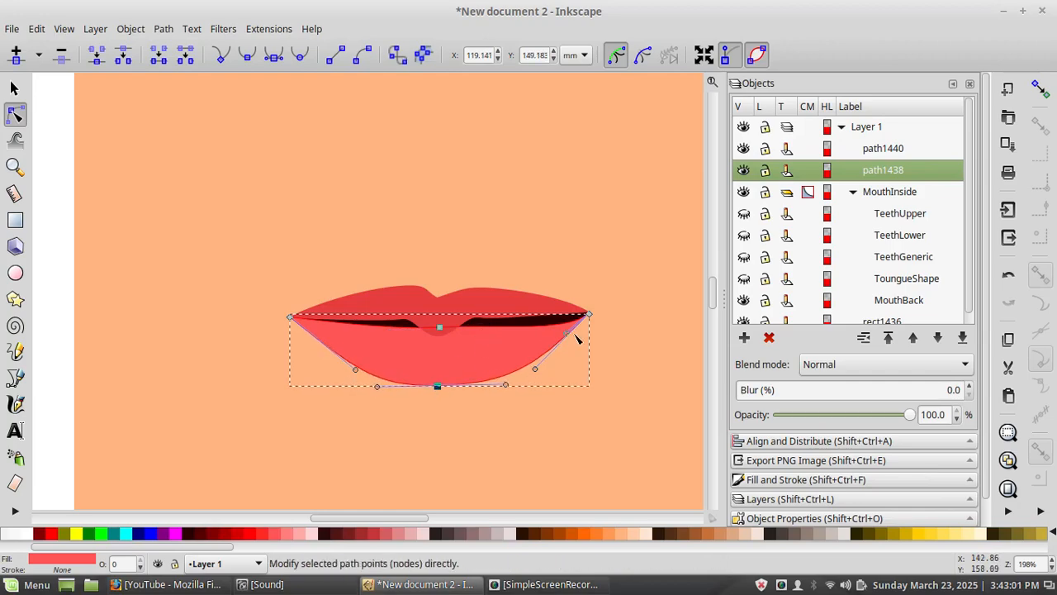
pyautogui.moveTo(568, 335); pyautogui.dragTo(551, 324)
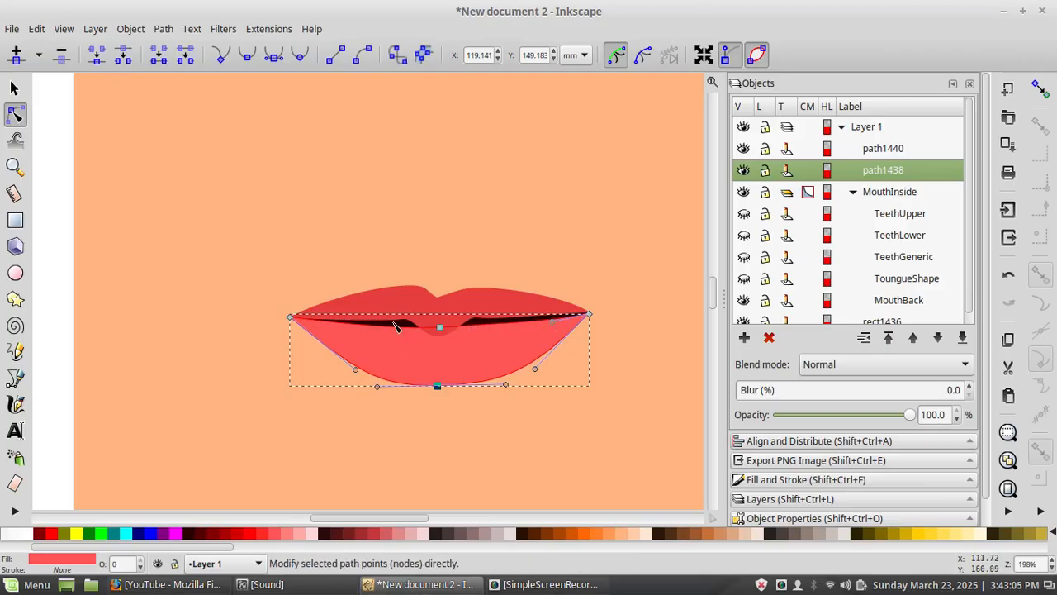
pyautogui.click(441, 329)
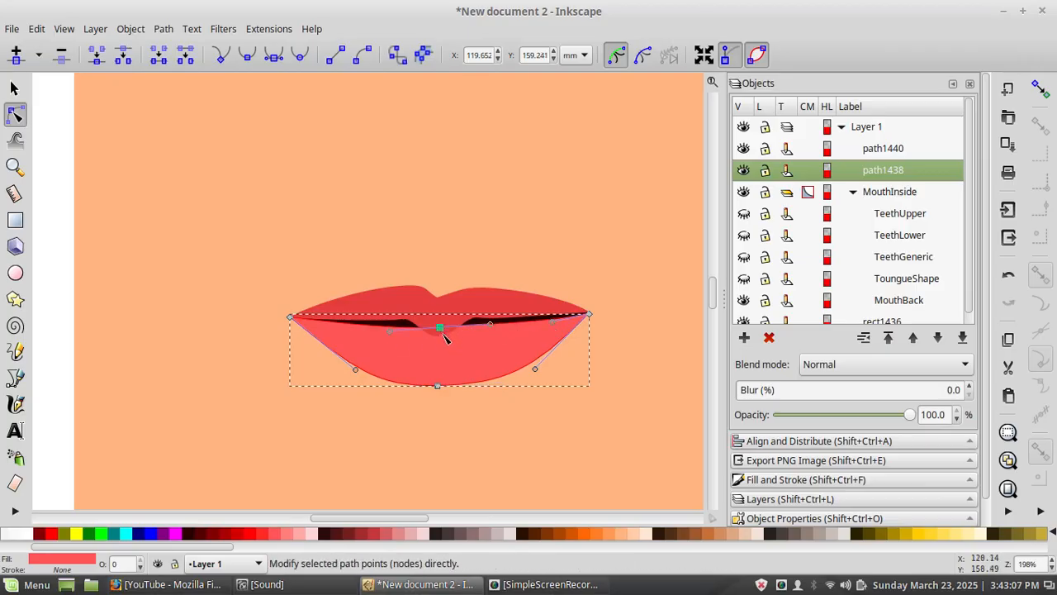
# Step: Raise the upper lip's lower centre node to about X 119.2, Y 159.2 mm so it meets the lower lip
pyautogui.click(454, 305)
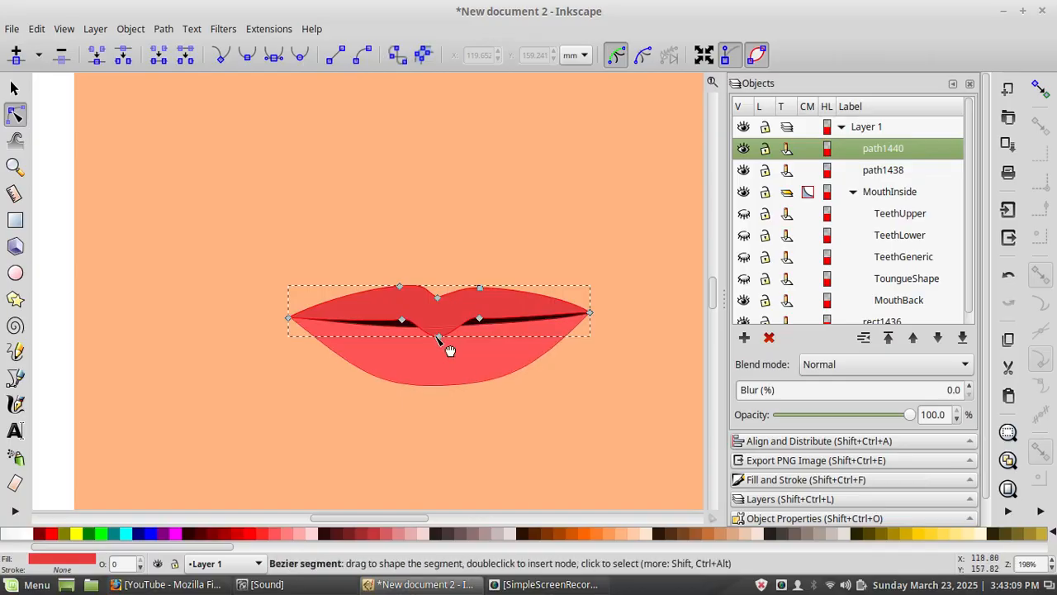
pyautogui.moveTo(441, 321); pyautogui.dragTo(440, 330)
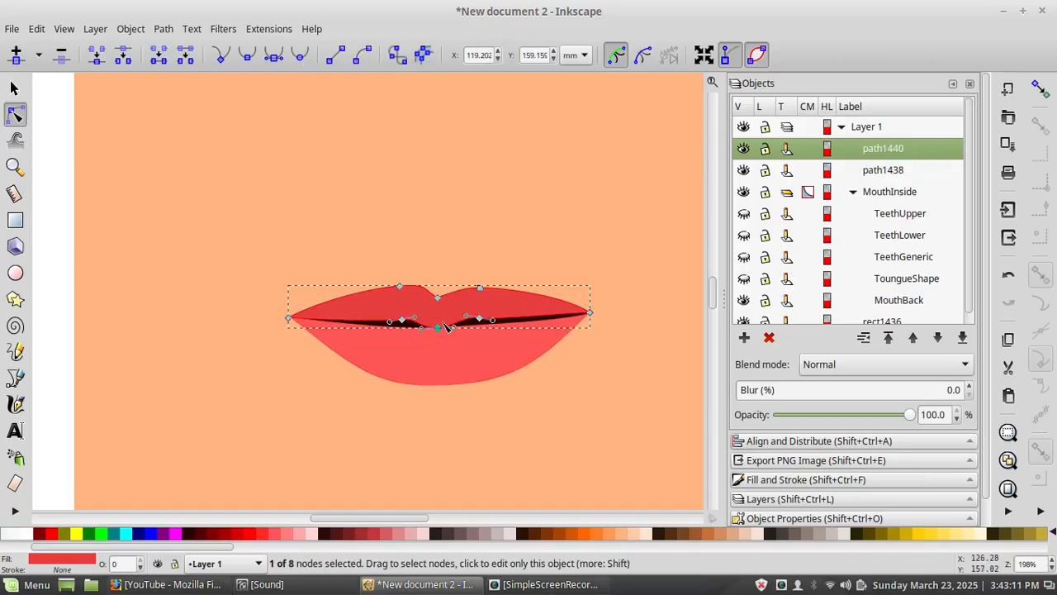
pyautogui.click(330, 256)
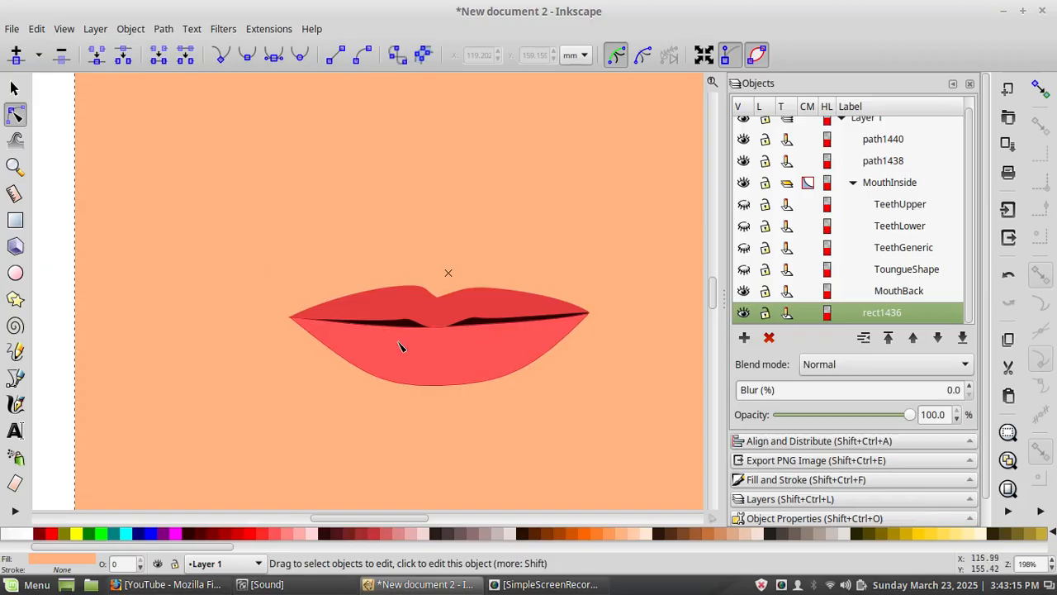
# Step: Open the mouth by moving the lower lip's inner centre and bottom nodes down together by about 8 mm
pyautogui.click(447, 368)
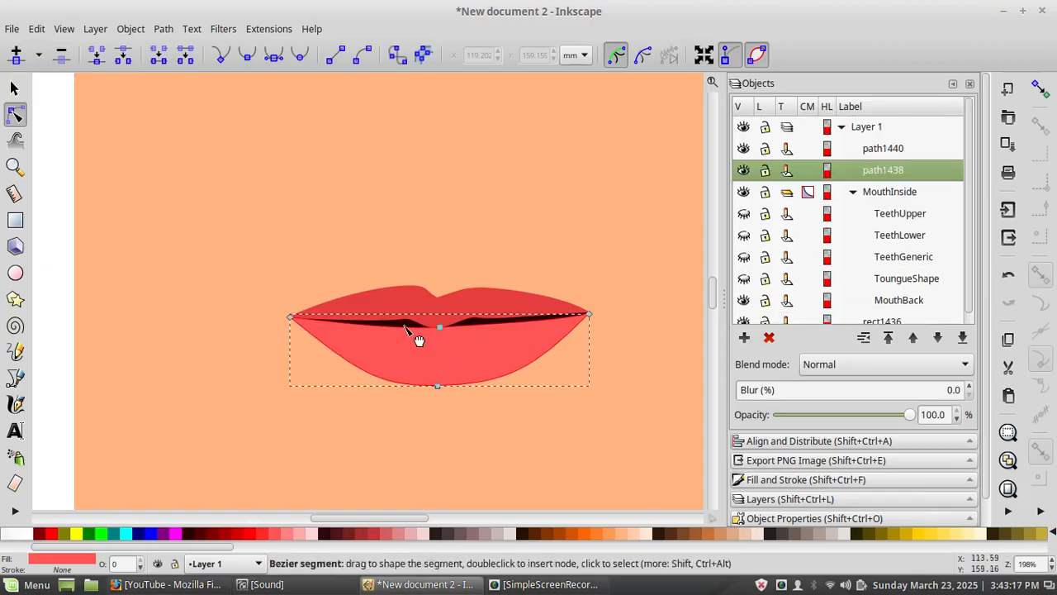
pyautogui.moveTo(425, 316); pyautogui.dragTo(460, 421)
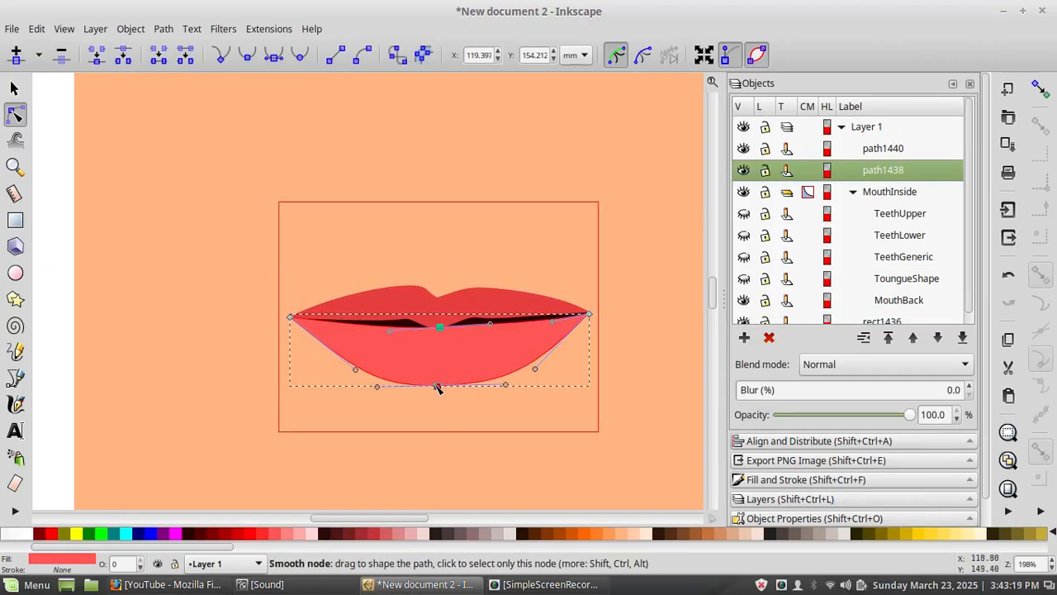
pyautogui.moveTo(437, 386); pyautogui.dragTo(435, 429)
# Step: Raise the upper lip's left corner to about X 93.0, Y 164.1 mm and right corner to about X 145.8, Y 163.3 mm, lifting both peaks slightly
pyautogui.click(436, 304)
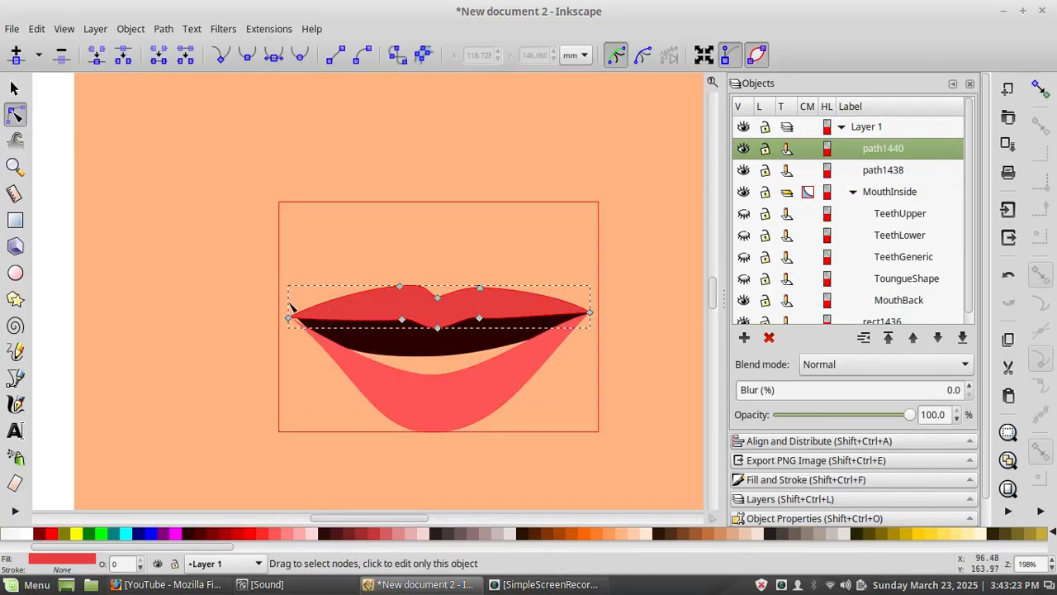
pyautogui.moveTo(288, 318); pyautogui.dragTo(321, 316)
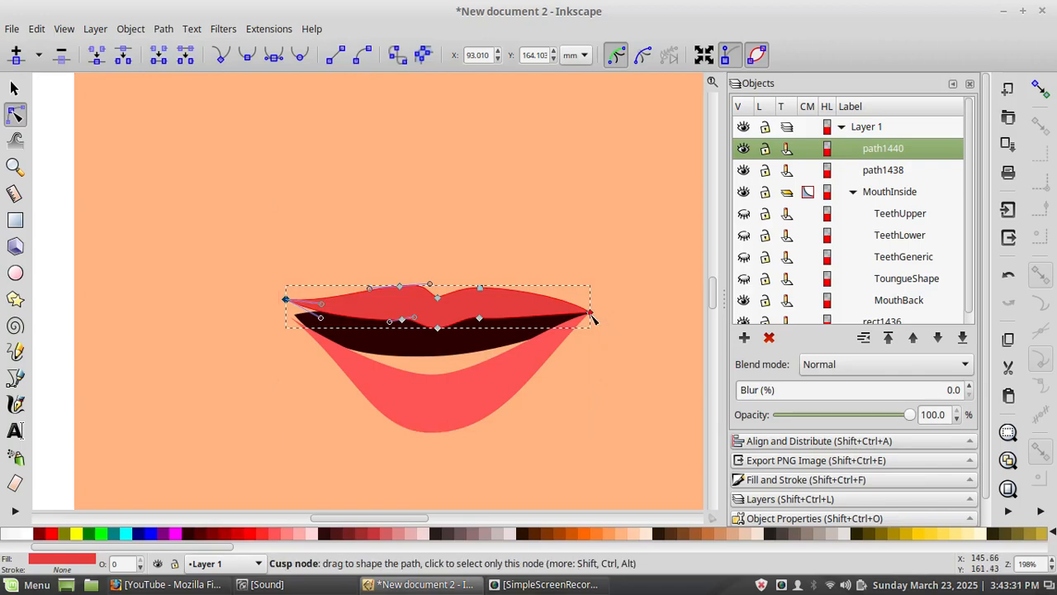
pyautogui.moveTo(592, 317); pyautogui.dragTo(543, 325)
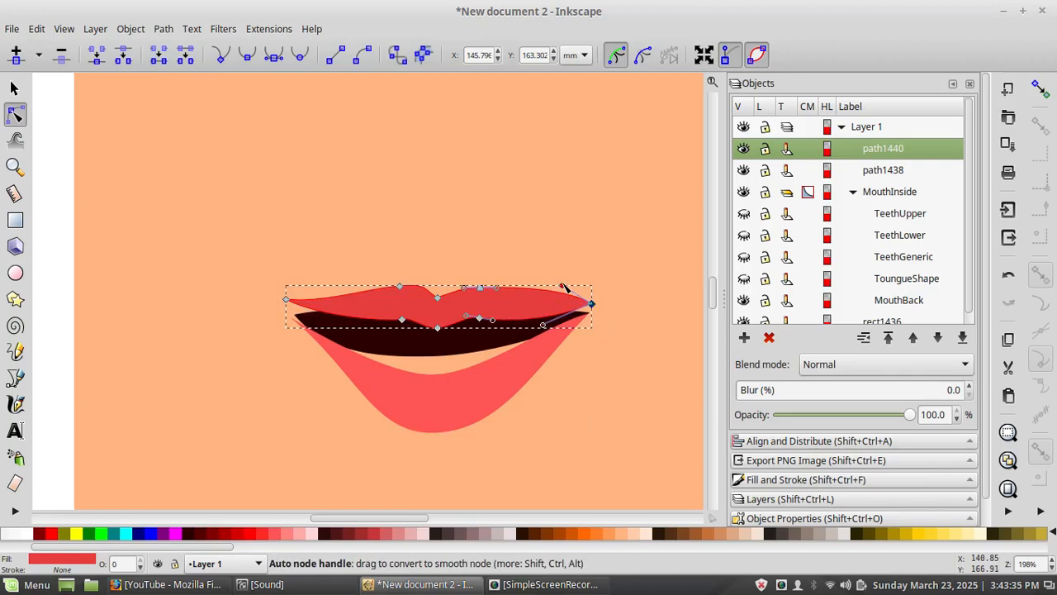
pyautogui.moveTo(564, 286); pyautogui.dragTo(557, 300)
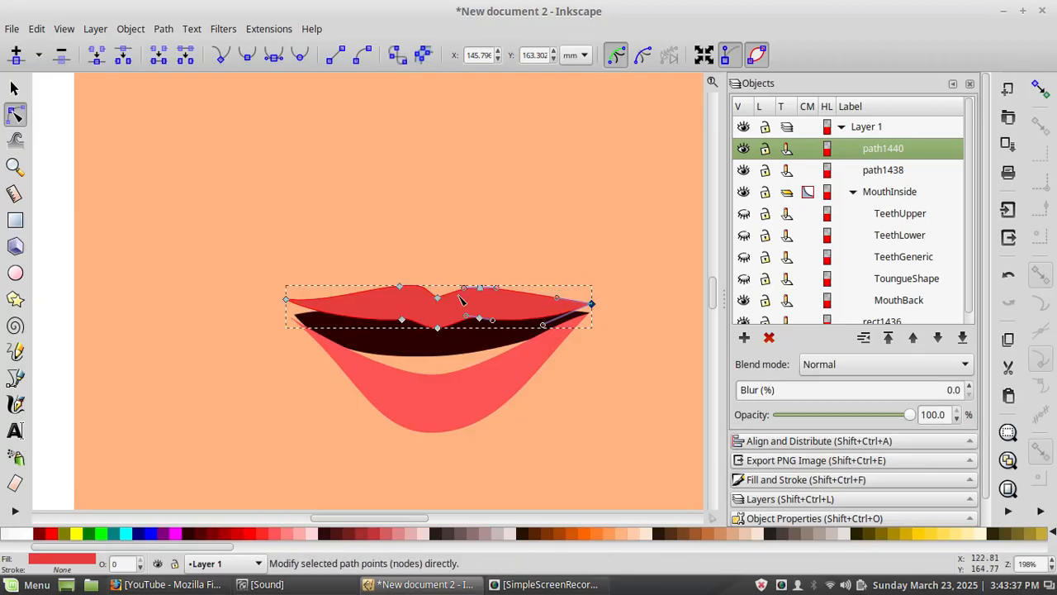
pyautogui.moveTo(481, 289); pyautogui.dragTo(475, 285)
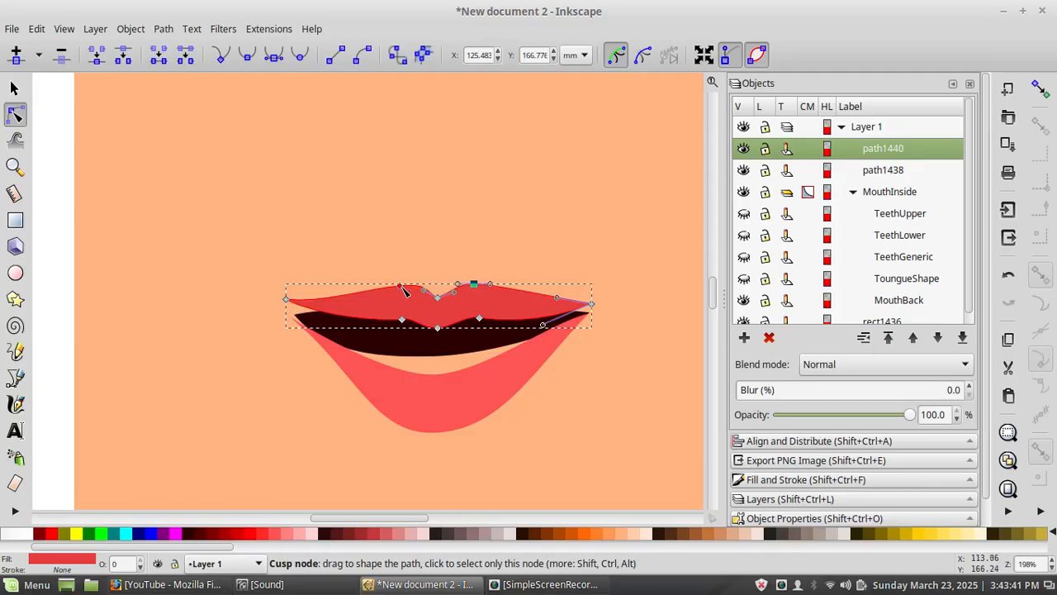
pyautogui.moveTo(403, 289); pyautogui.dragTo(401, 285)
# Step: Extend the MouthInside clip behind the lower lip by moving its bottom node down to about X 119.2, Y 147.8 mm
pyautogui.click(15, 90)
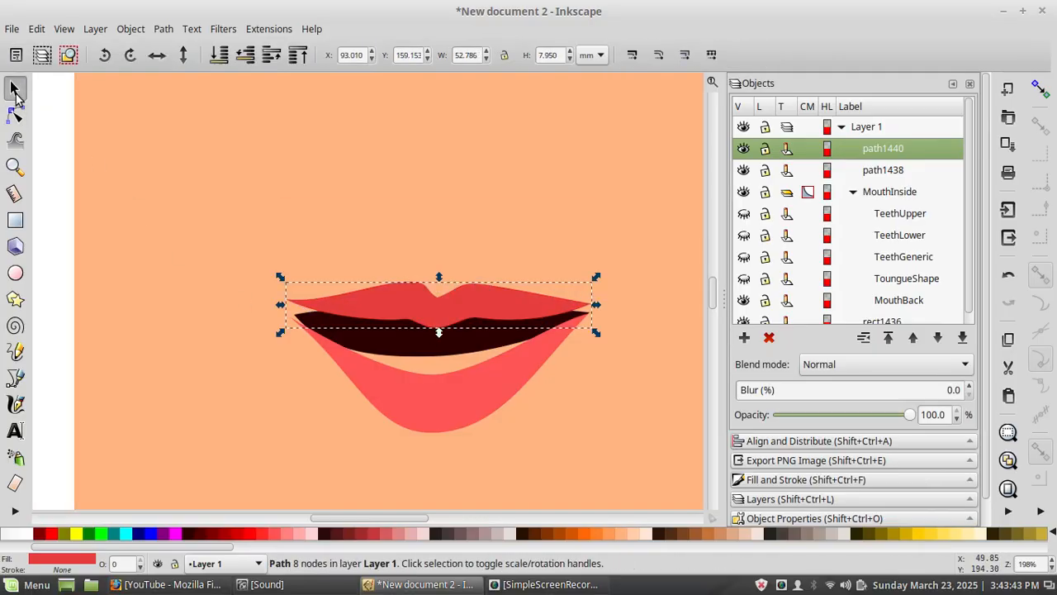
pyautogui.click(345, 339)
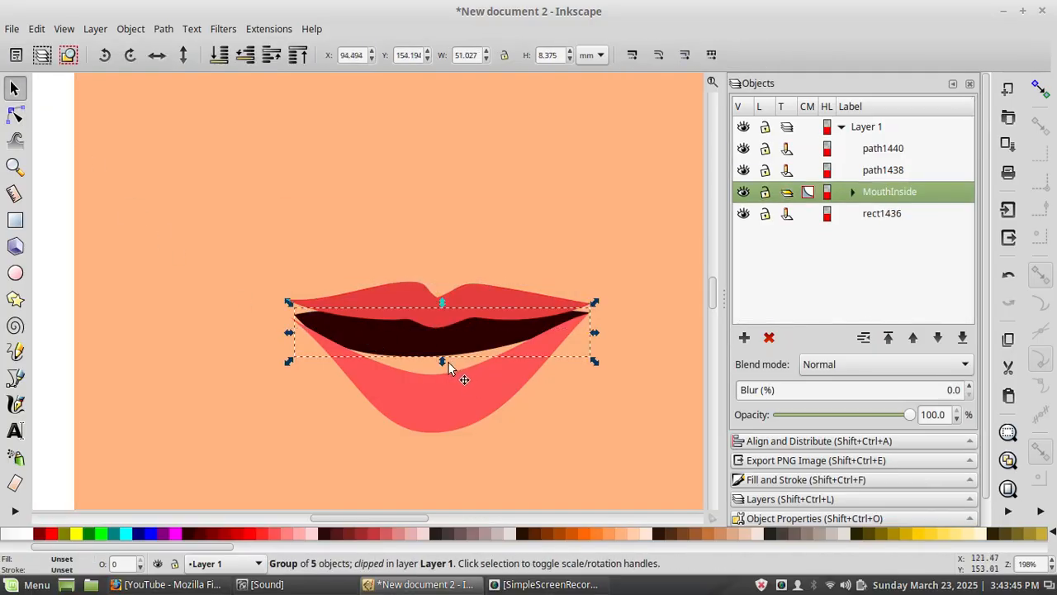
pyautogui.click(16, 115)
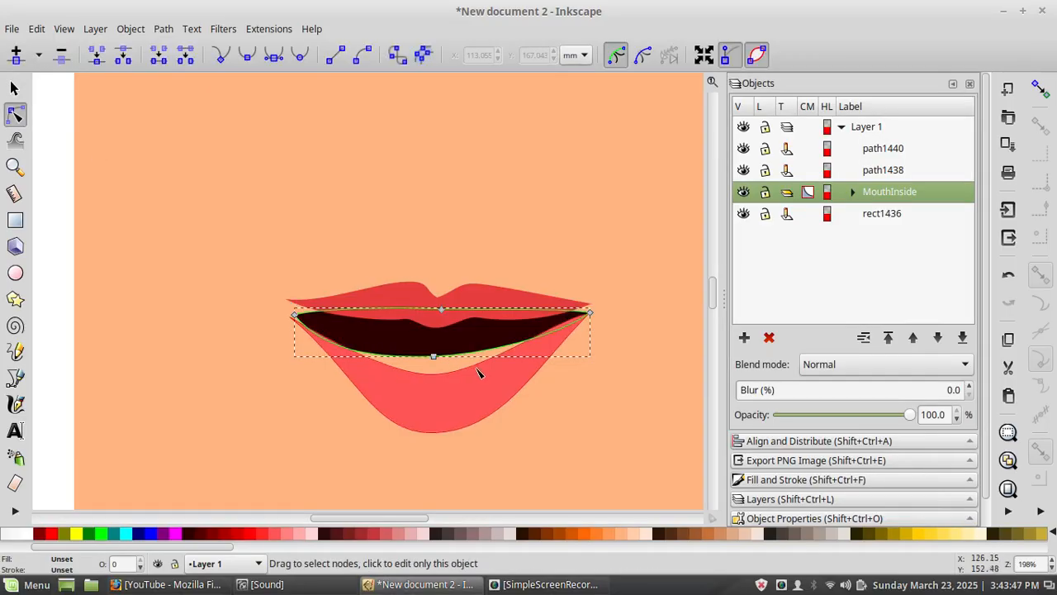
pyautogui.click(442, 361)
pyautogui.moveTo(440, 398); pyautogui.dragTo(438, 397)
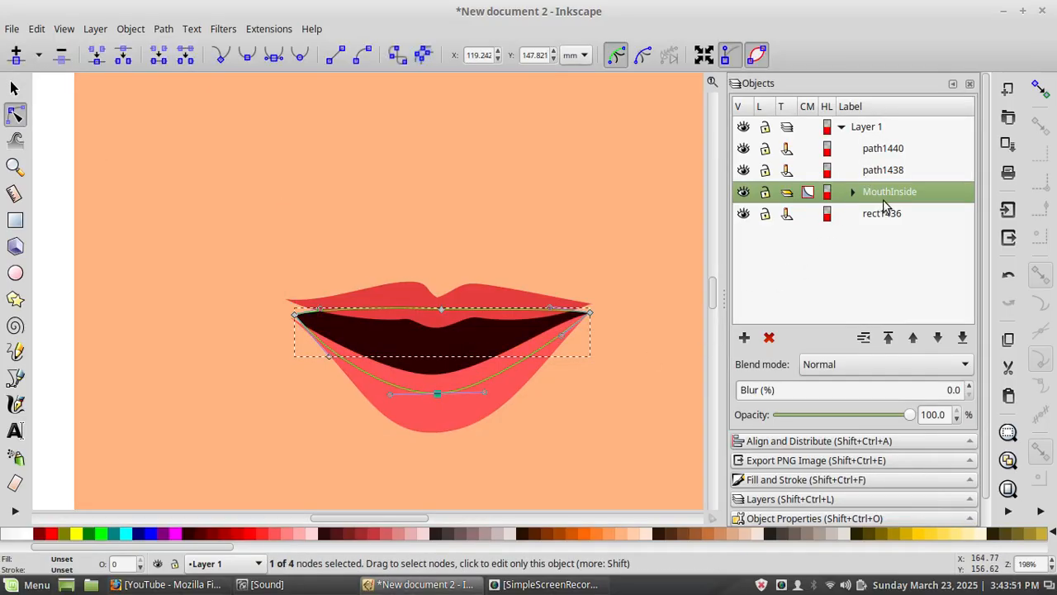
# Step: Make the TeethLower shape inside the MouthInside group visible
pyautogui.click(852, 193)
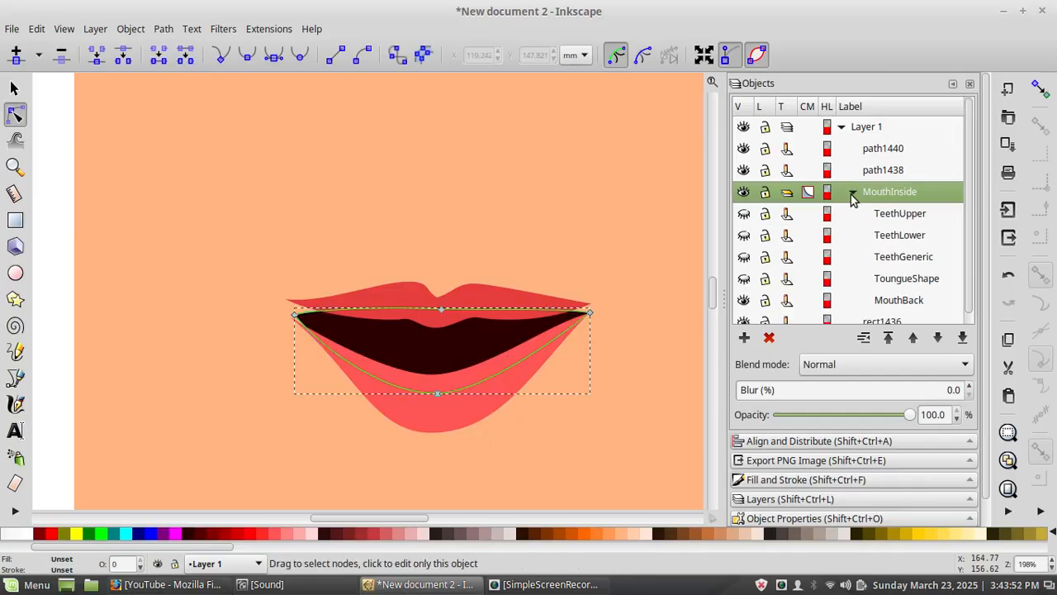
pyautogui.click(743, 234)
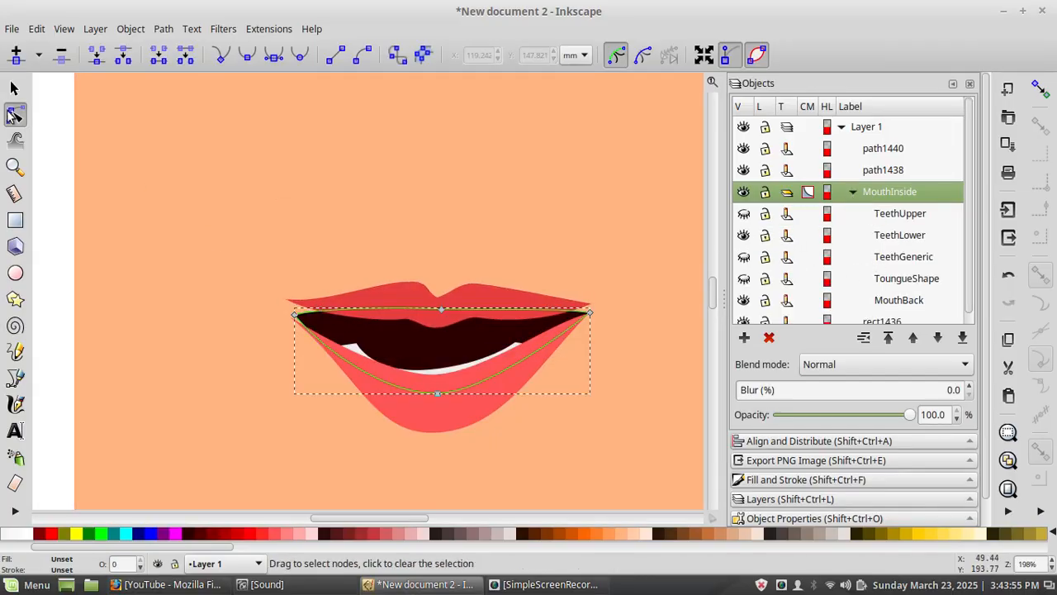
pyautogui.click(16, 89)
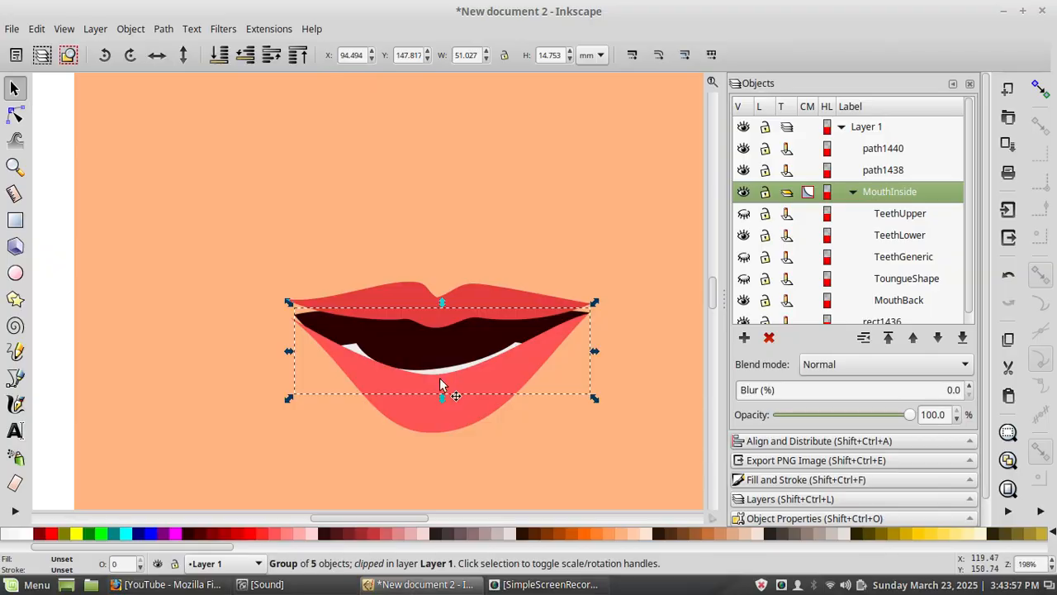
# Step: Raise the upper corner nodes of the TeethLower shape, the left pair by about 2 mm and the right pair by about 1.6 mm
pyautogui.click(900, 236)
pyautogui.click(16, 115)
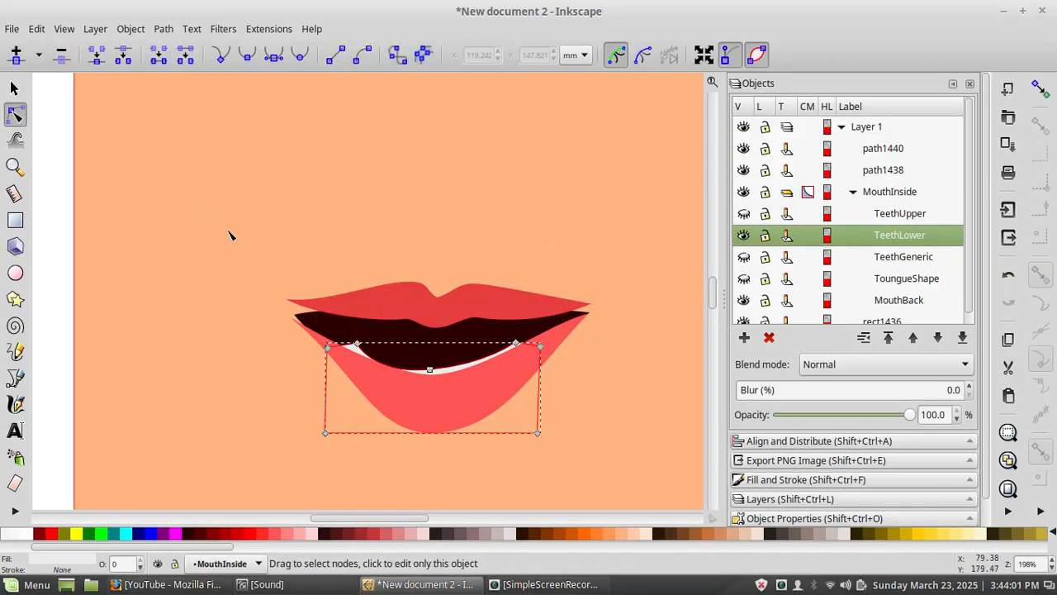
pyautogui.moveTo(309, 317); pyautogui.dragTo(367, 380)
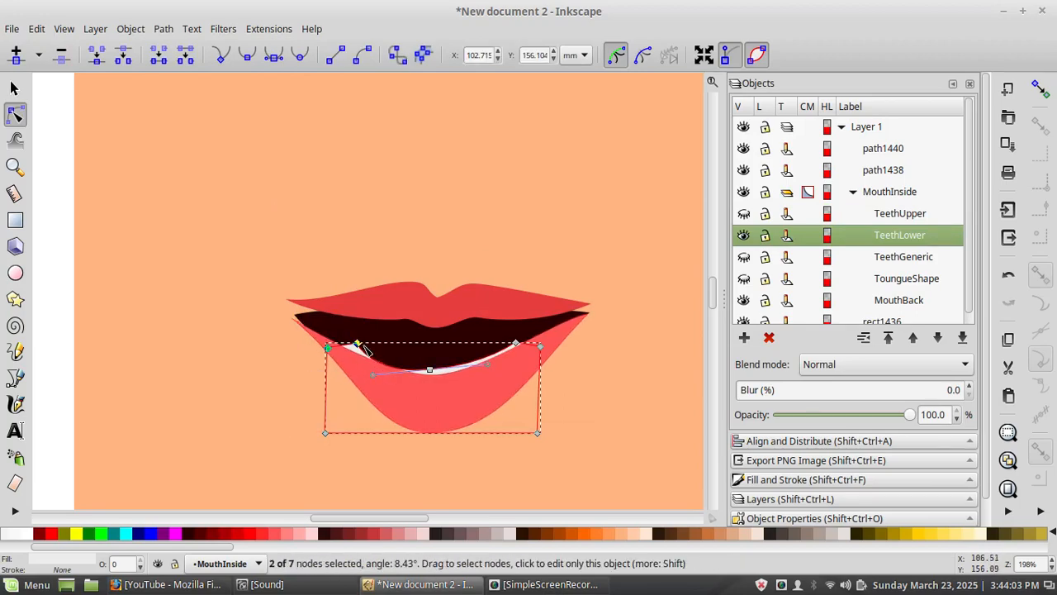
pyautogui.moveTo(358, 344); pyautogui.dragTo(361, 332)
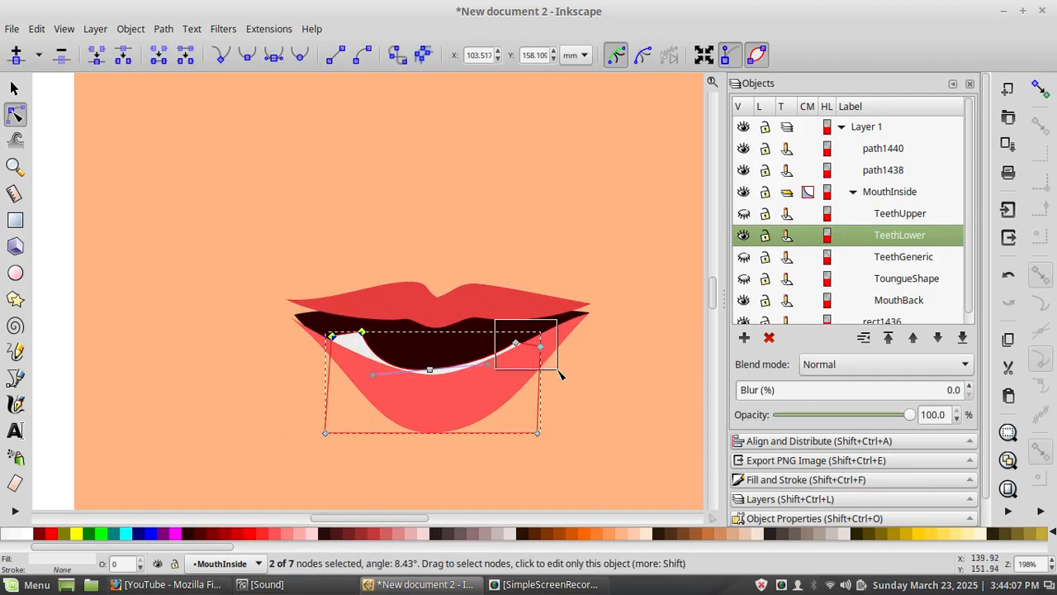
pyautogui.moveTo(542, 347); pyautogui.dragTo(543, 342)
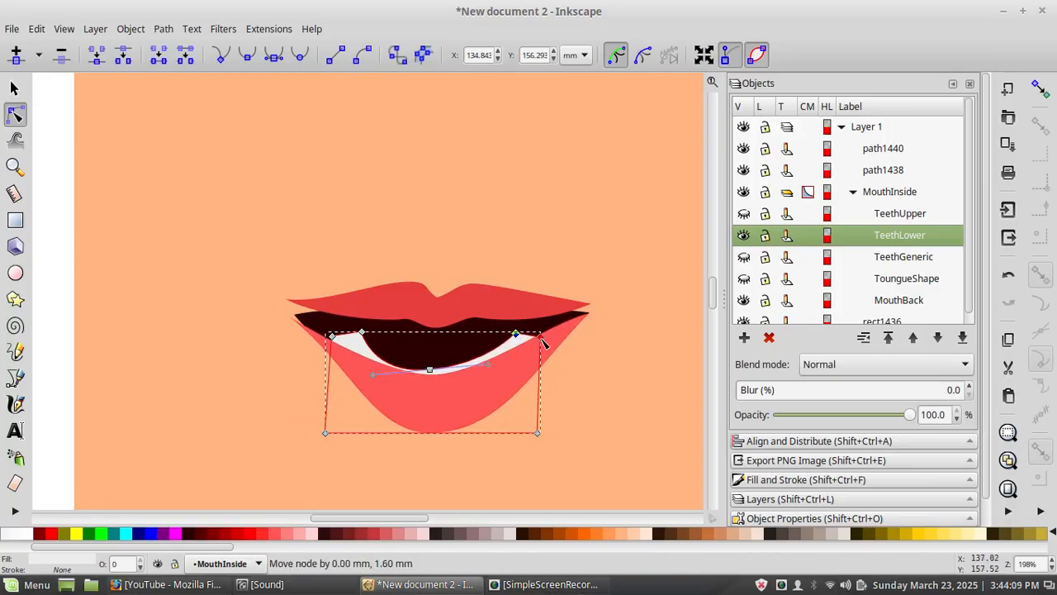
# Step: Make the ToungueShape visible and lower its top centre node to about X 119.6, Y 156.6 mm to form a groove
pyautogui.click(906, 281)
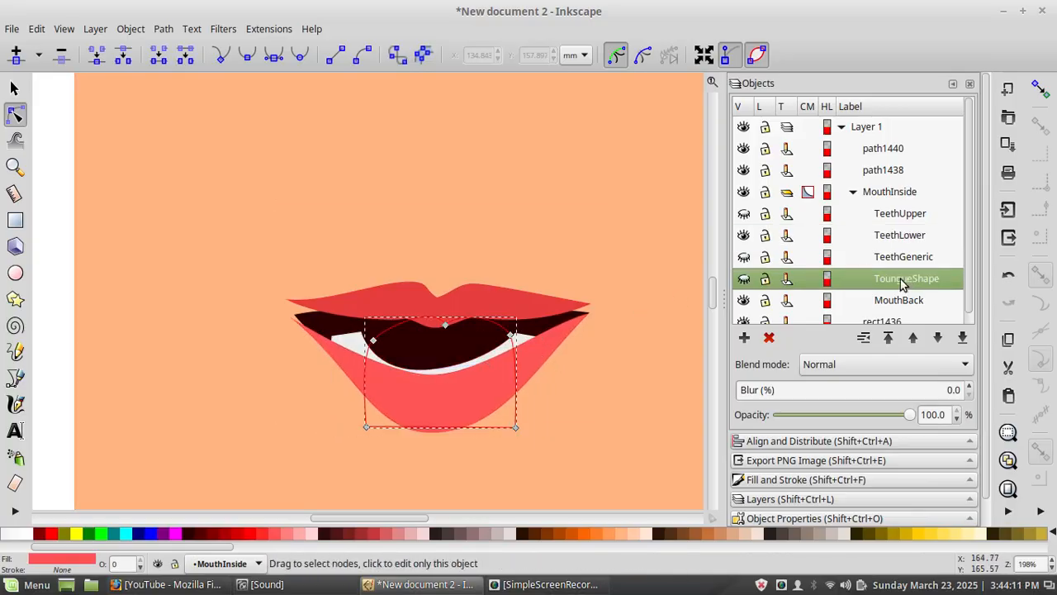
pyautogui.click(743, 280)
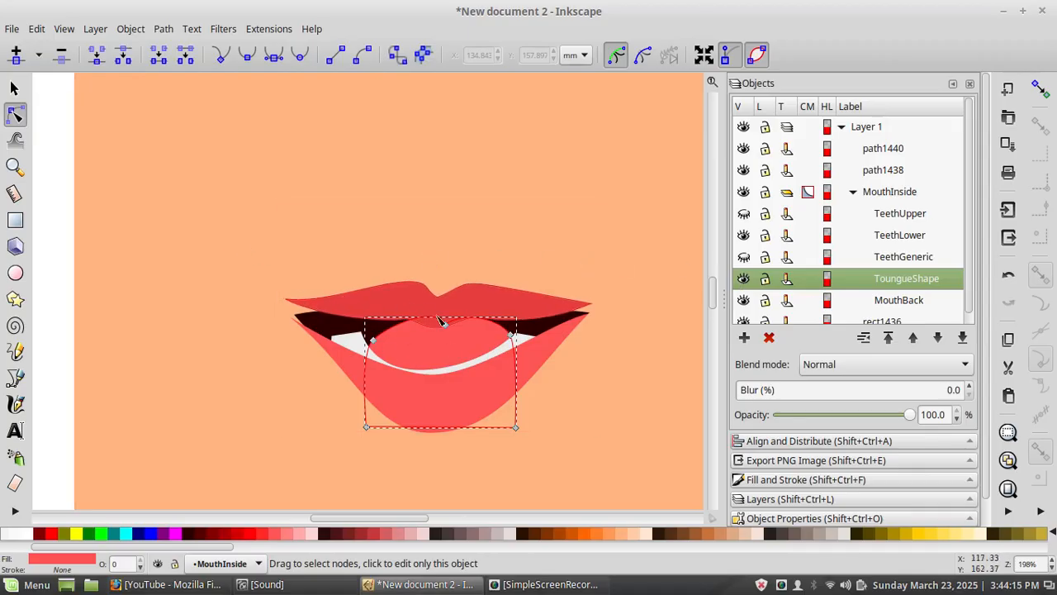
pyautogui.moveTo(448, 327); pyautogui.dragTo(445, 346)
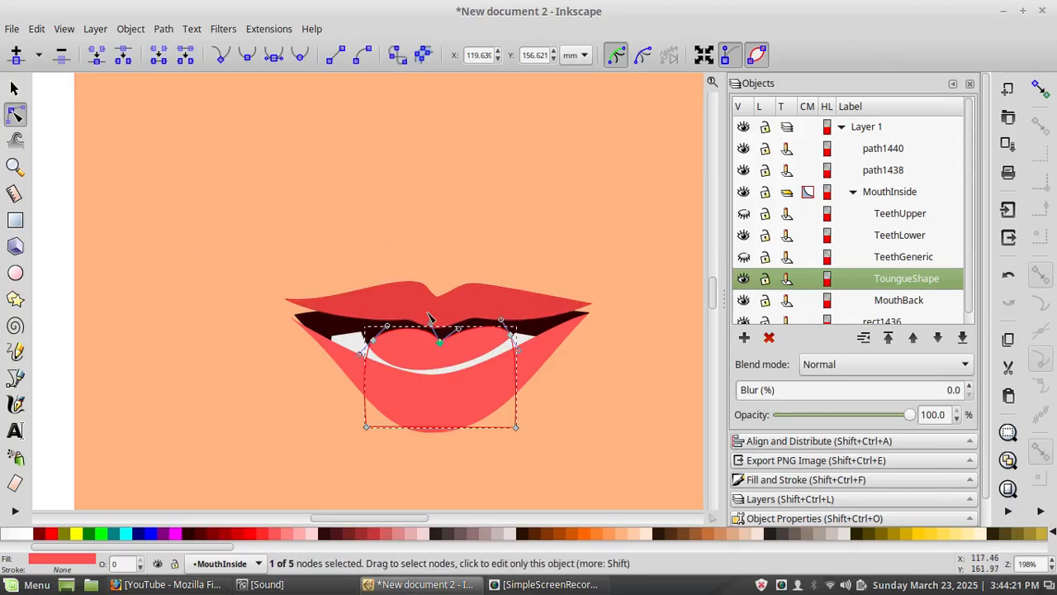
# Step: Move the upper lip's left corner to about X 94.1, Y 161.7 mm and its right corner to about X 145.1, Y 161.8 mm
pyautogui.click(289, 302)
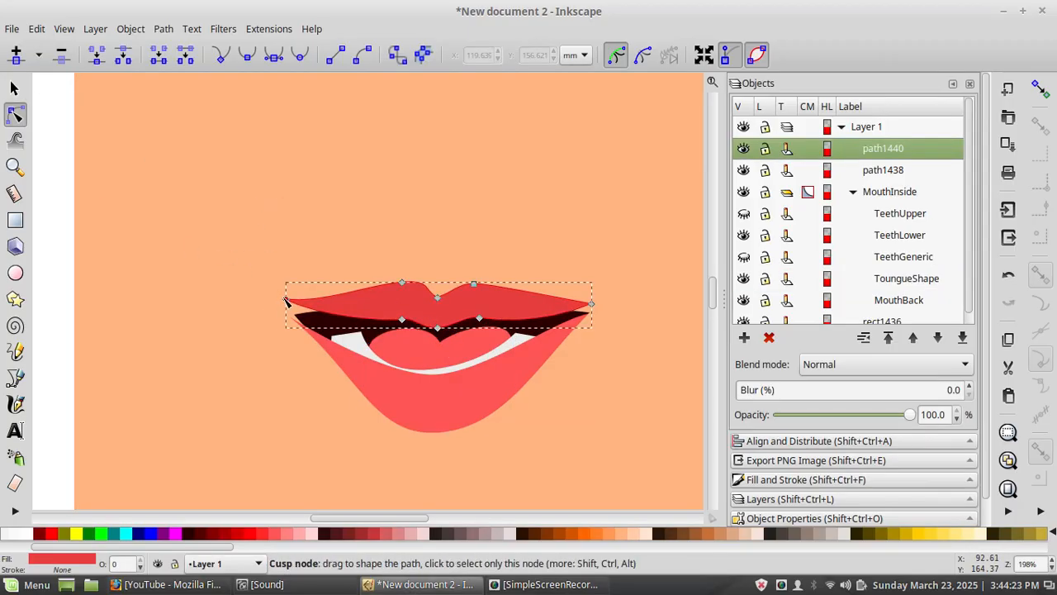
pyautogui.moveTo(285, 300); pyautogui.dragTo(331, 328)
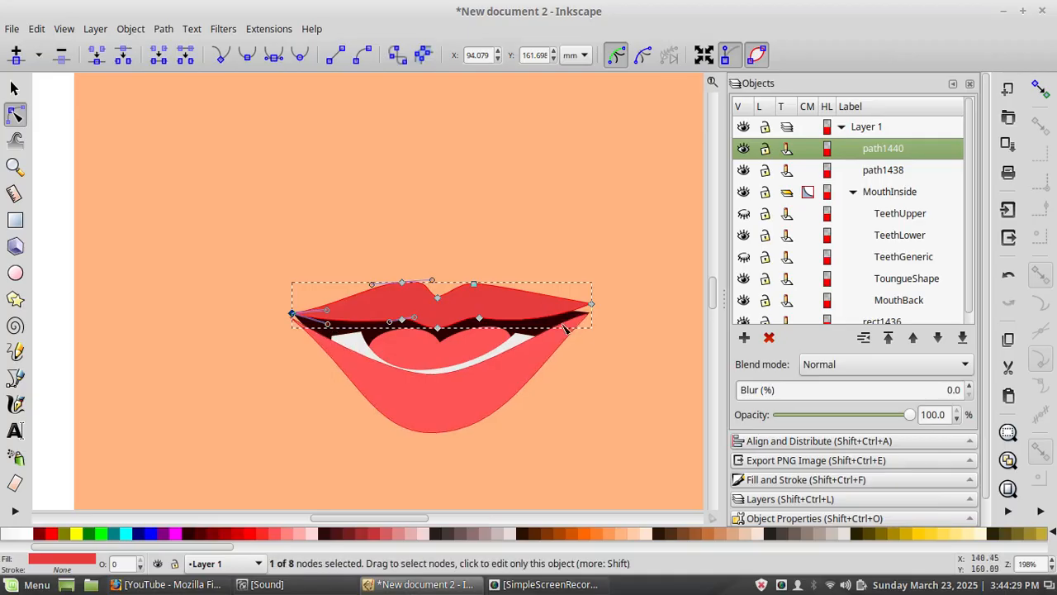
pyautogui.moveTo(591, 305); pyautogui.dragTo(548, 309)
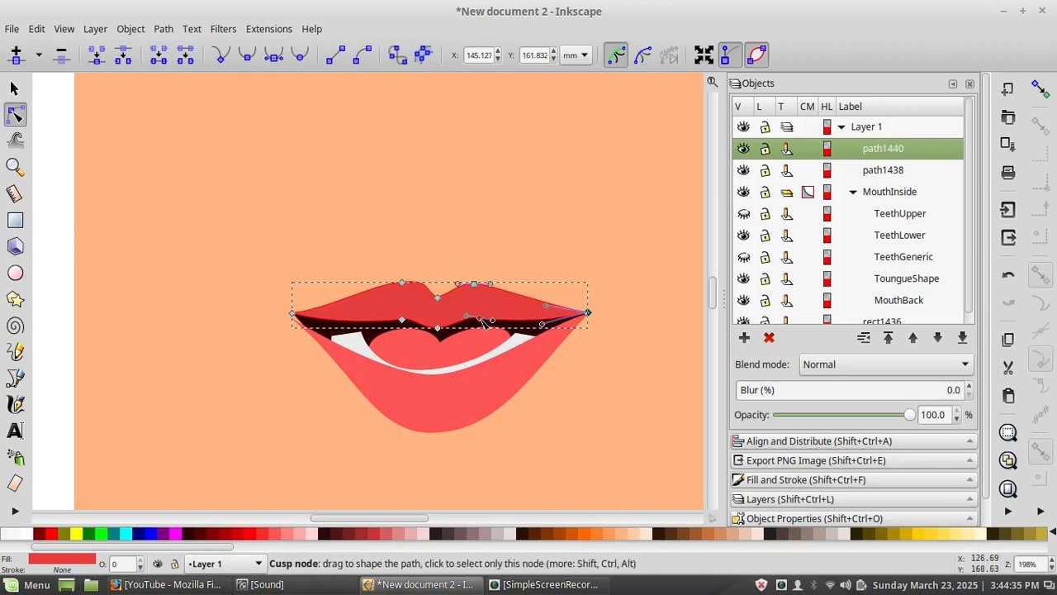
pyautogui.click(14, 88)
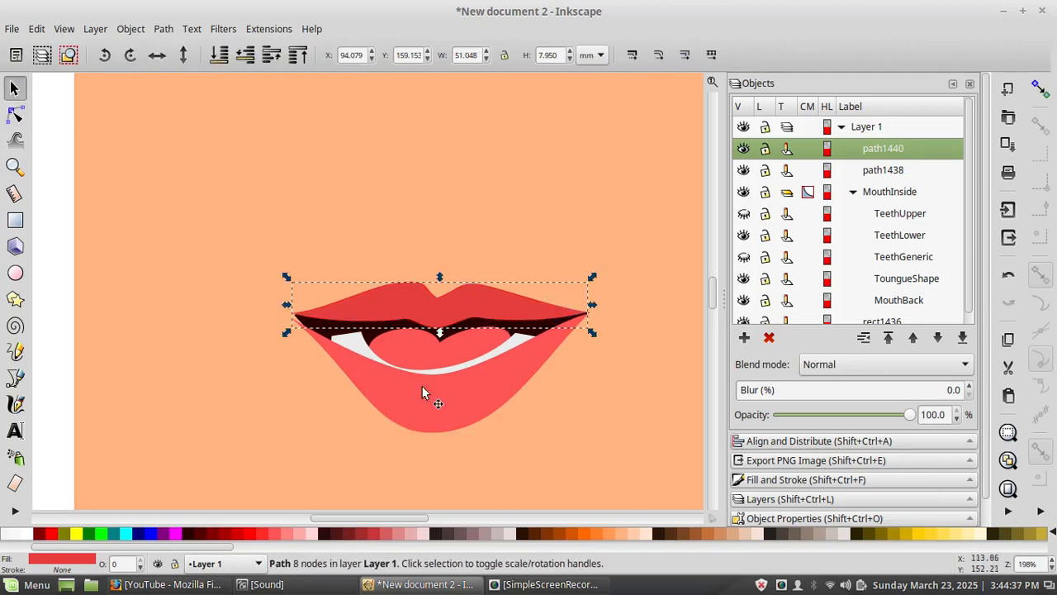
pyautogui.click(173, 274)
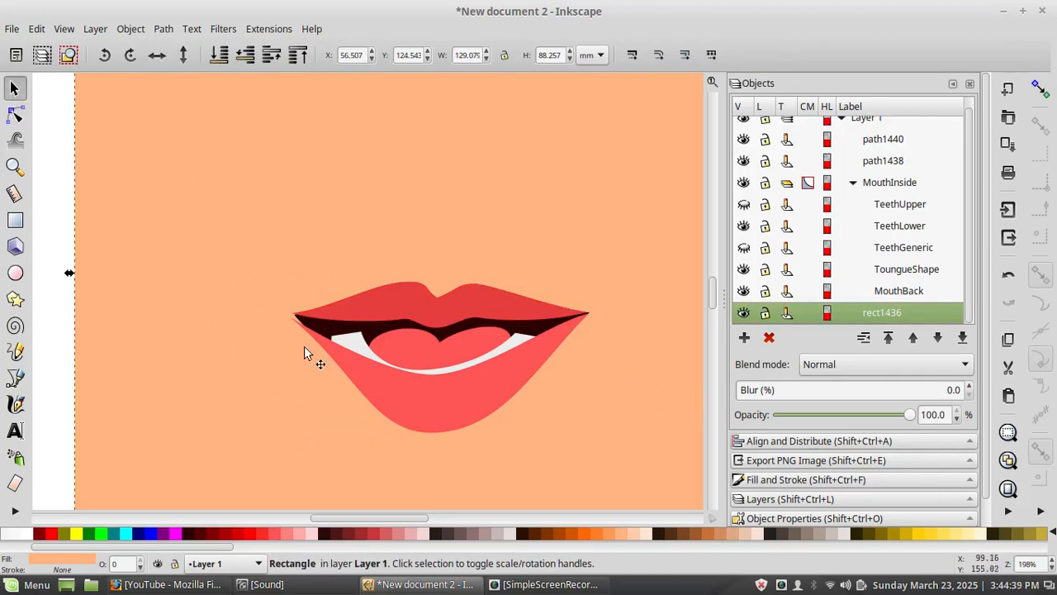
# Step: Move the lower lip's left corner to about X 94.7, Y 161.2 mm and bow its left outer edge outward
pyautogui.click(14, 114)
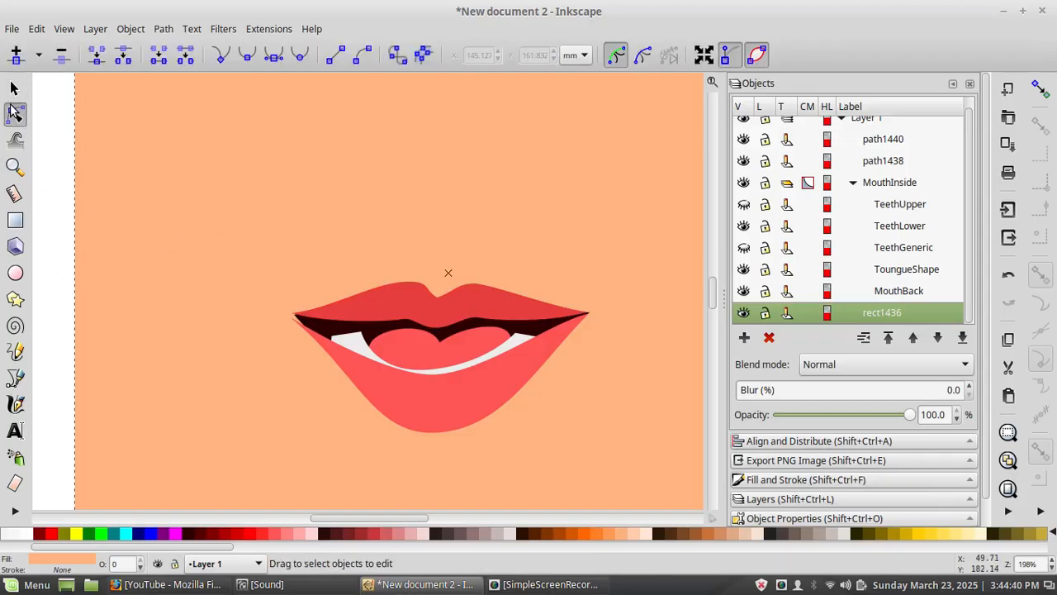
pyautogui.click(296, 322)
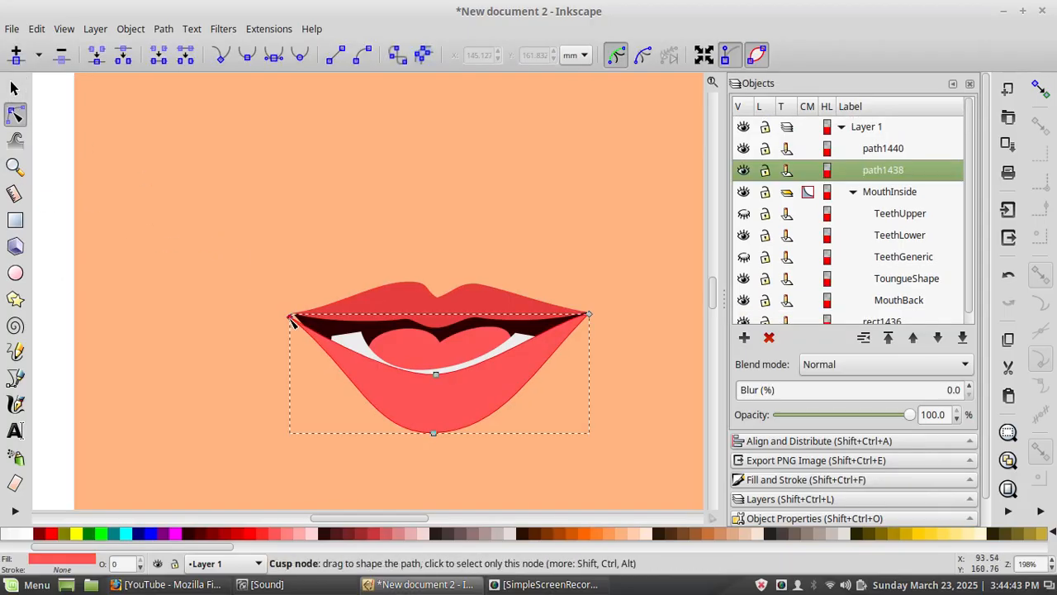
pyautogui.moveTo(291, 318); pyautogui.dragTo(296, 323)
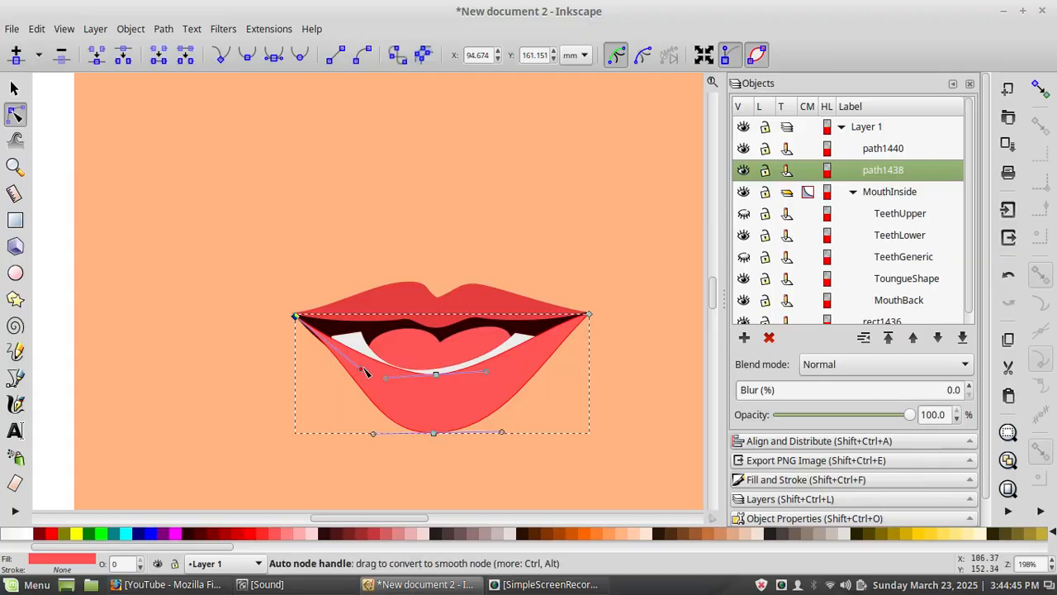
pyautogui.moveTo(363, 374); pyautogui.dragTo(339, 378)
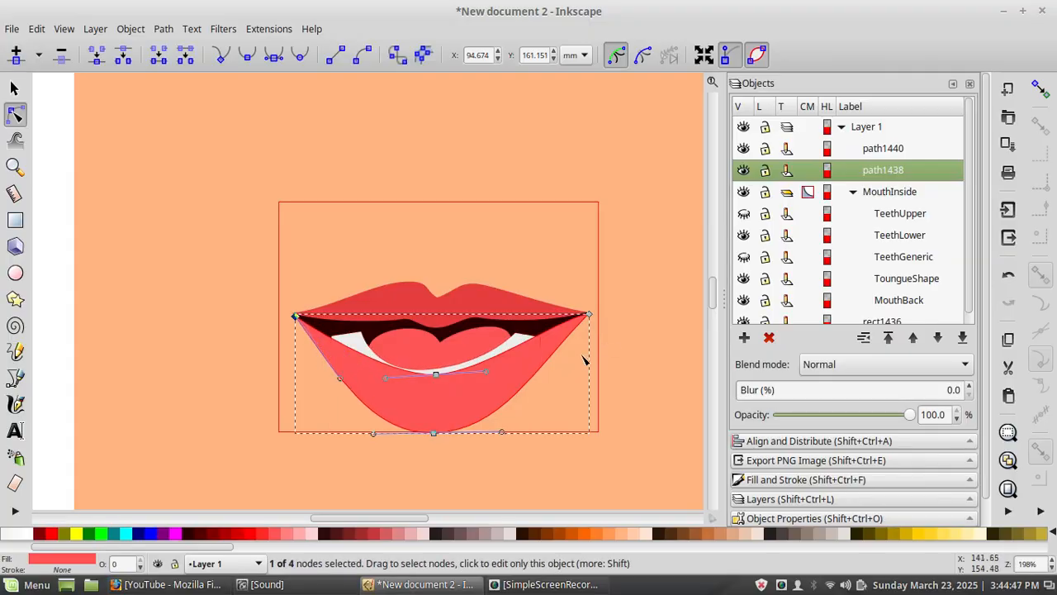
# Step: Bow the lower lip's right outer edge outward and pull the inner edge's curve down near both corners
pyautogui.click(589, 314)
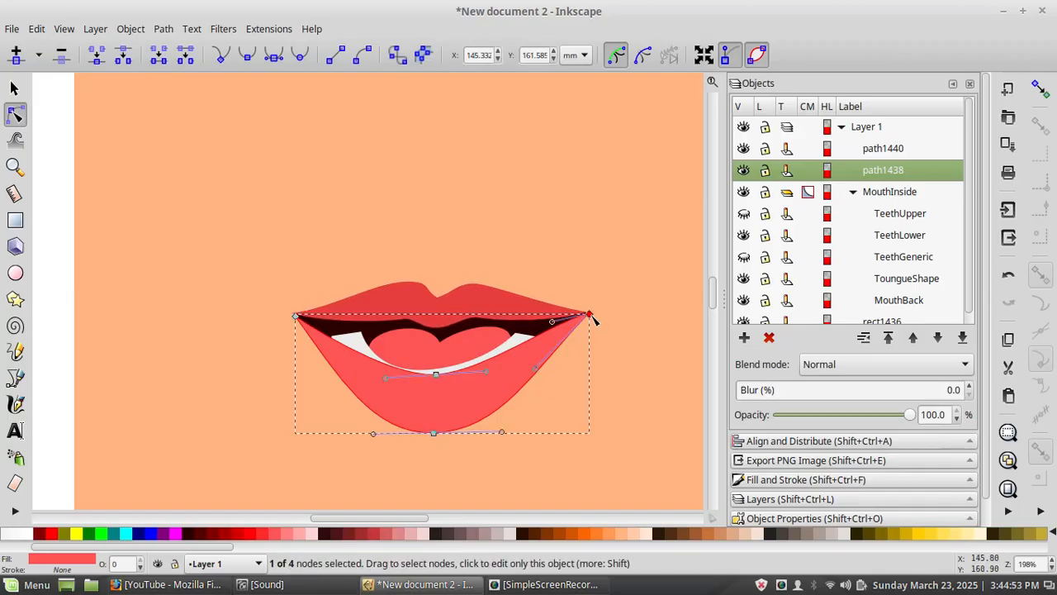
pyautogui.moveTo(536, 369); pyautogui.dragTo(548, 377)
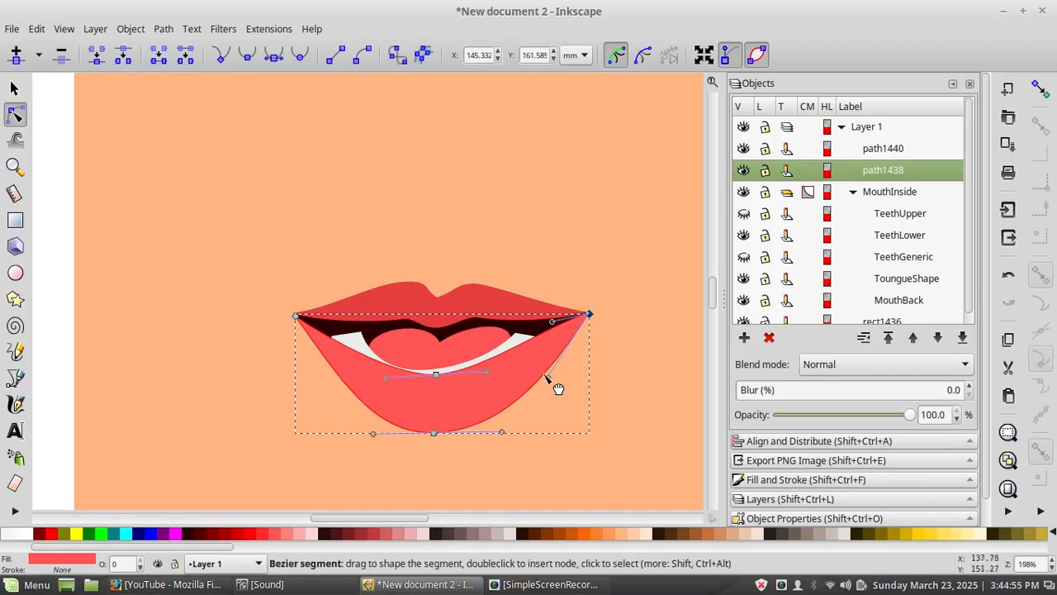
pyautogui.moveTo(551, 321); pyautogui.dragTo(555, 330)
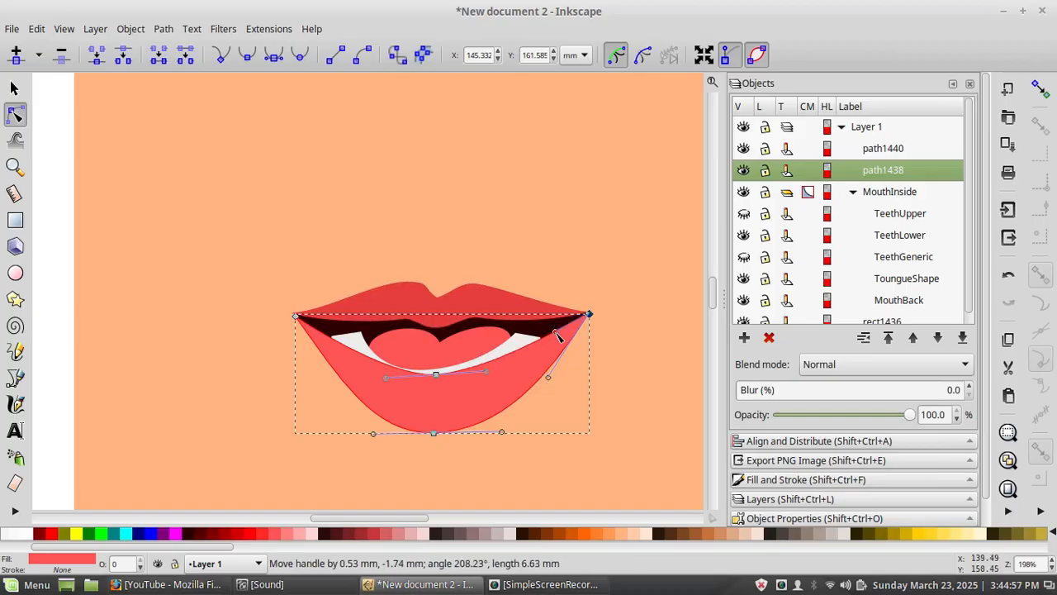
pyautogui.moveTo(296, 316); pyautogui.dragTo(330, 347)
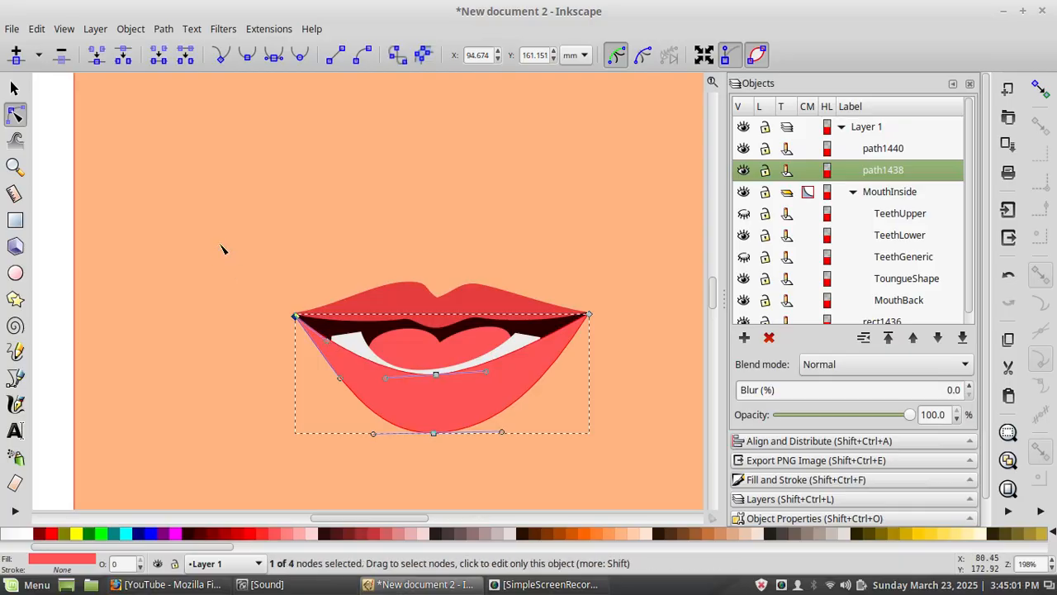
pyautogui.click(311, 194)
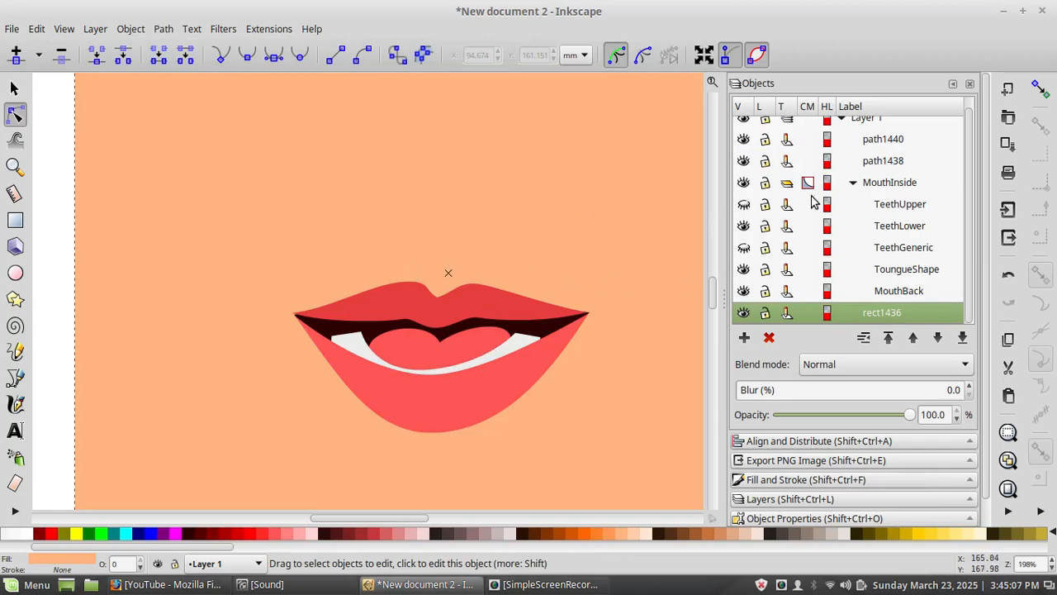
# Step: Collapse the MouthInside group and rename the upper lip path as UpperLip
pyautogui.click(853, 184)
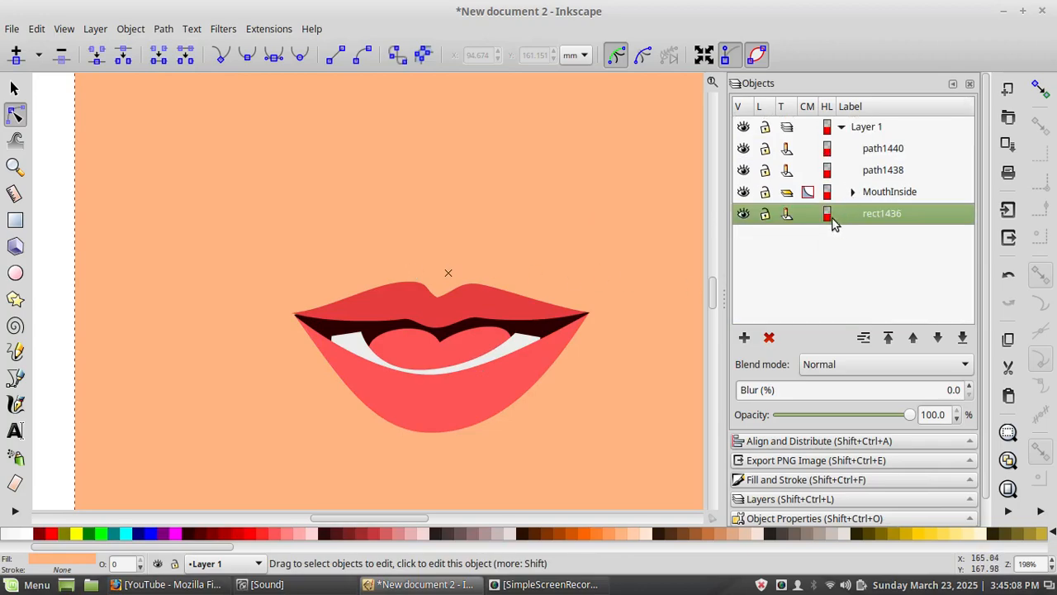
pyautogui.click(867, 152)
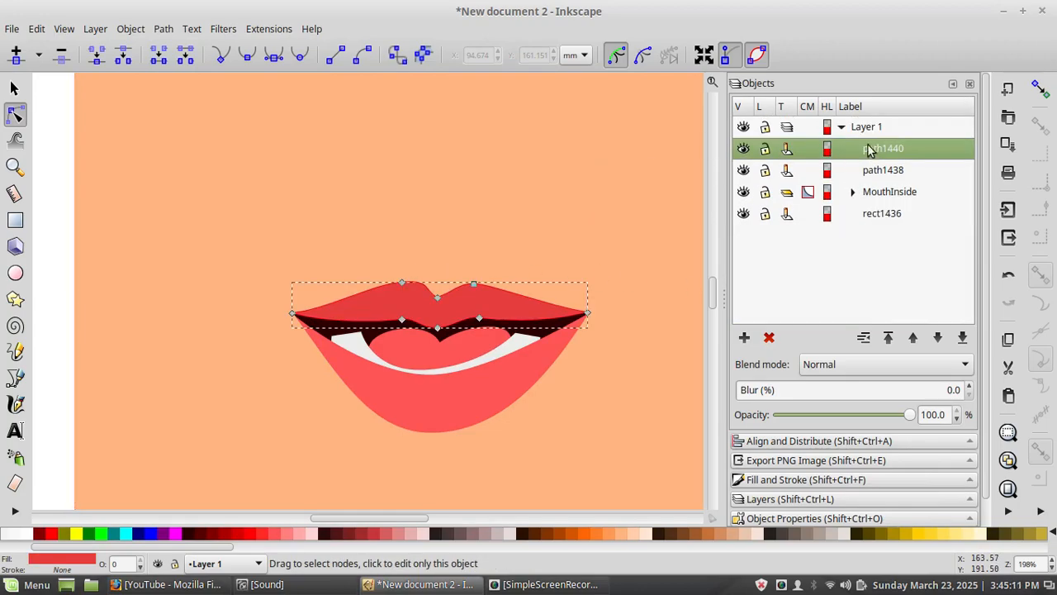
pyautogui.doubleClick(881, 154)
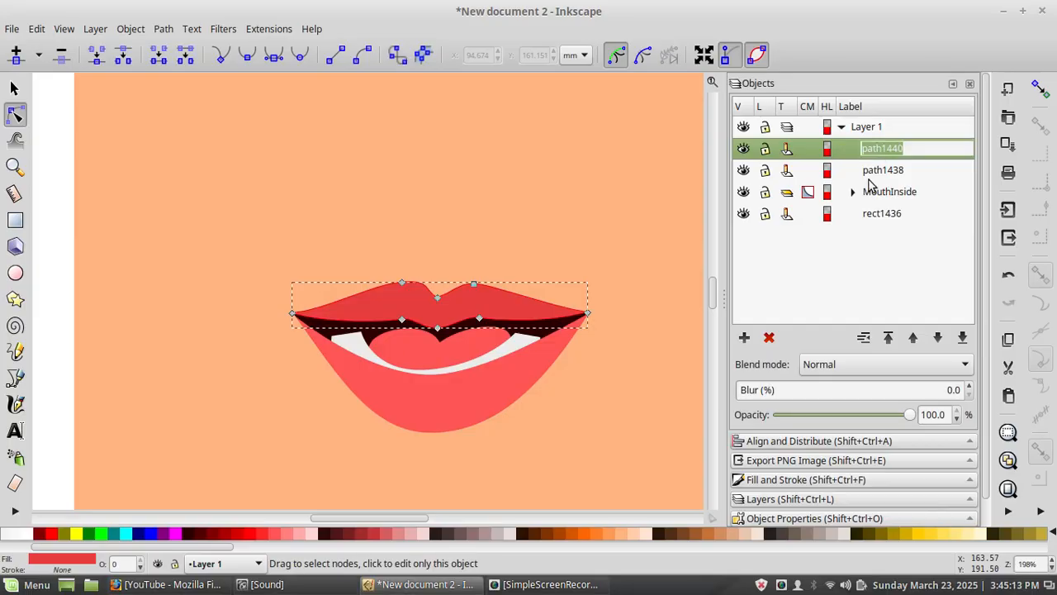
pyautogui.write('UpperLip')
pyautogui.press('Return')
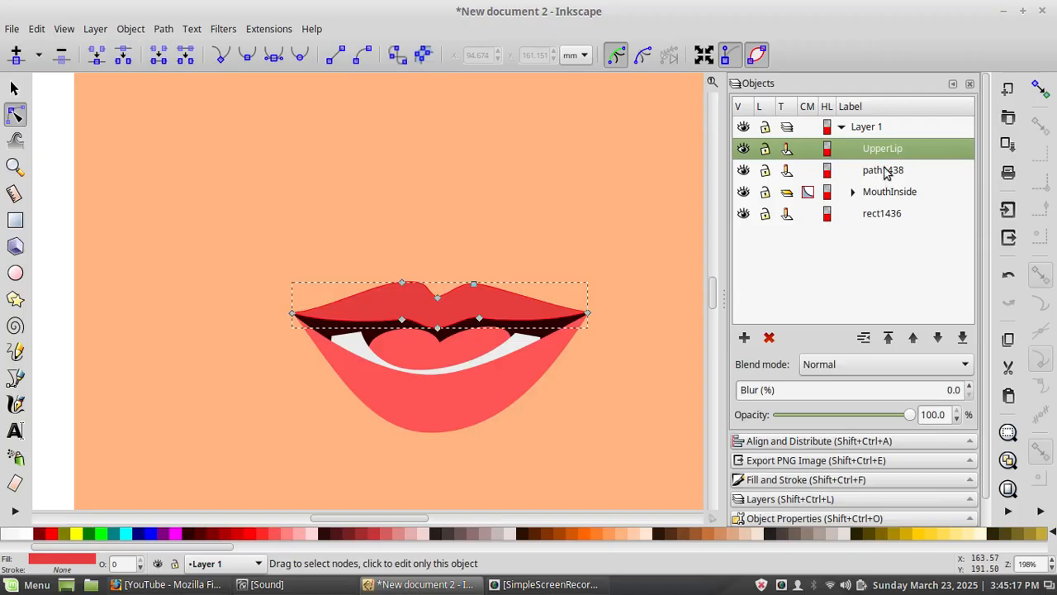
# Step: Rename the lower lip path as LowerLip
pyautogui.doubleClick(886, 169)
pyautogui.write('Lo')
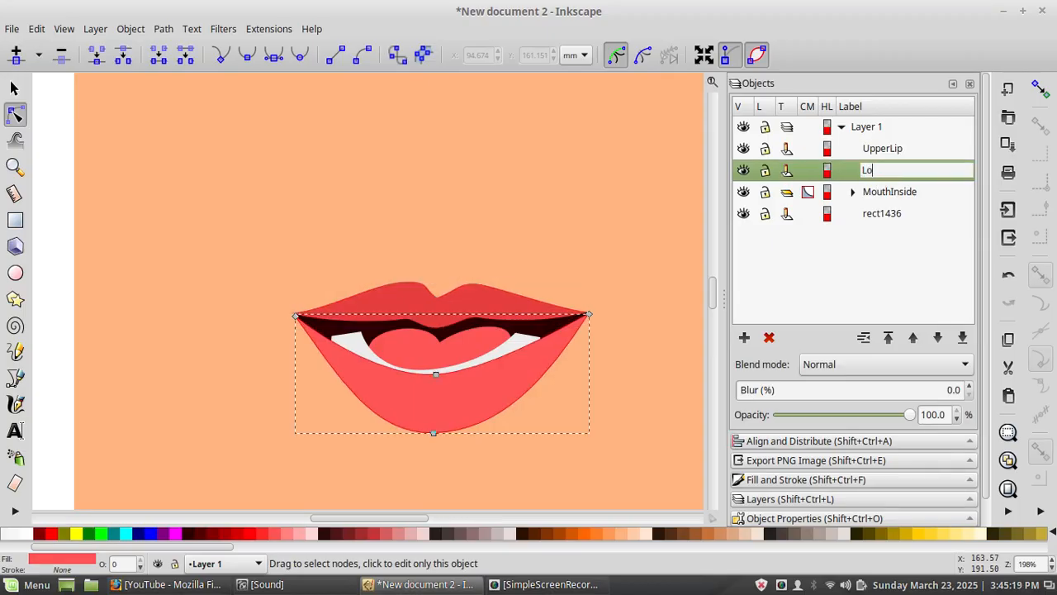
pyautogui.write('werLip')
pyautogui.press('Return')
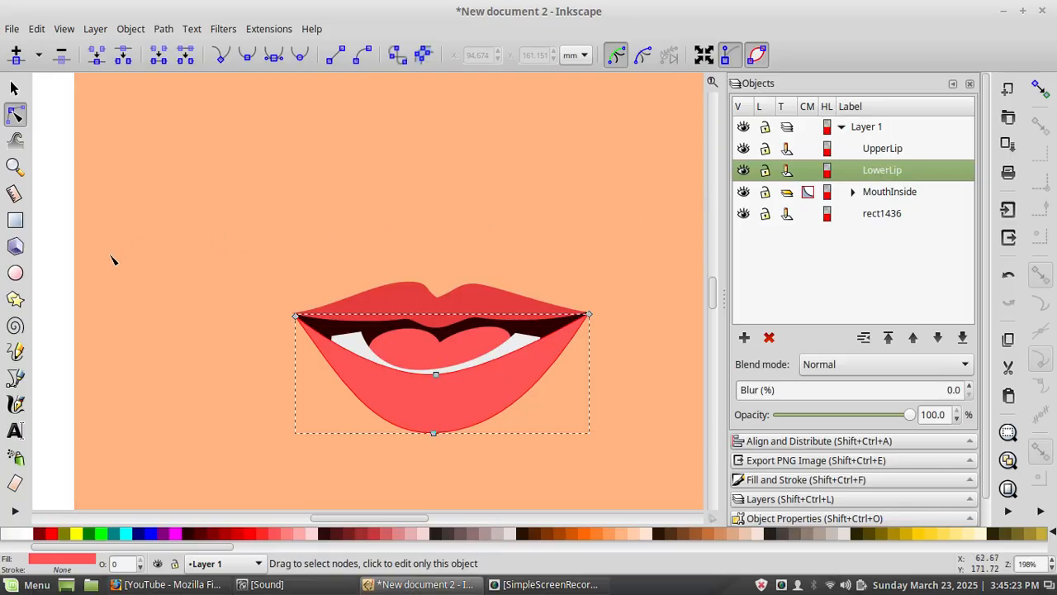
# Step: Draw a flat ellipse about 16.8 by 2.5 mm in the middle of the lower lip and convert it to a path
pyautogui.click(15, 273)
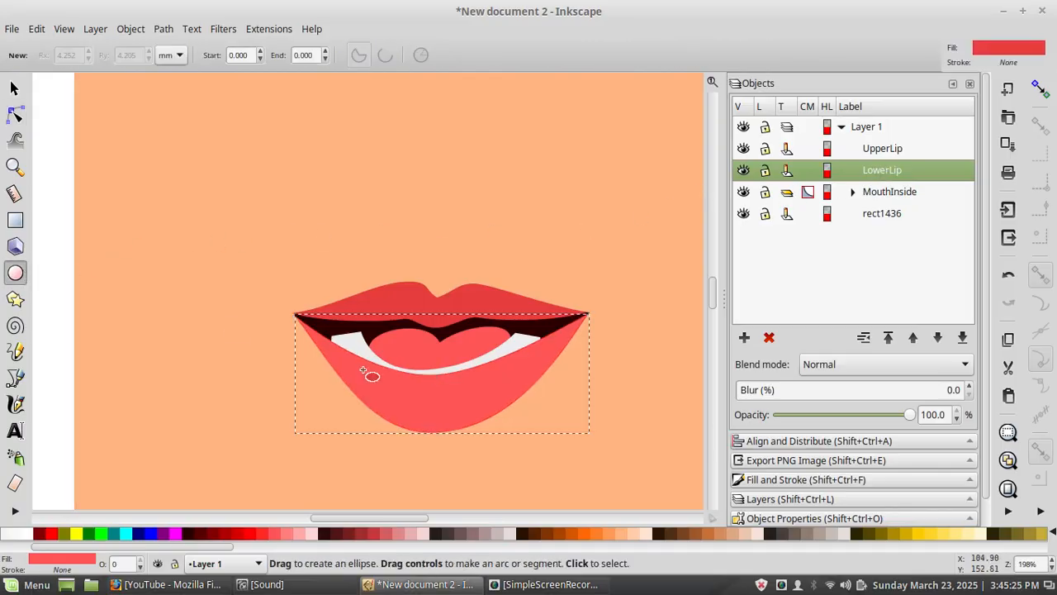
pyautogui.moveTo(393, 390); pyautogui.dragTo(489, 403)
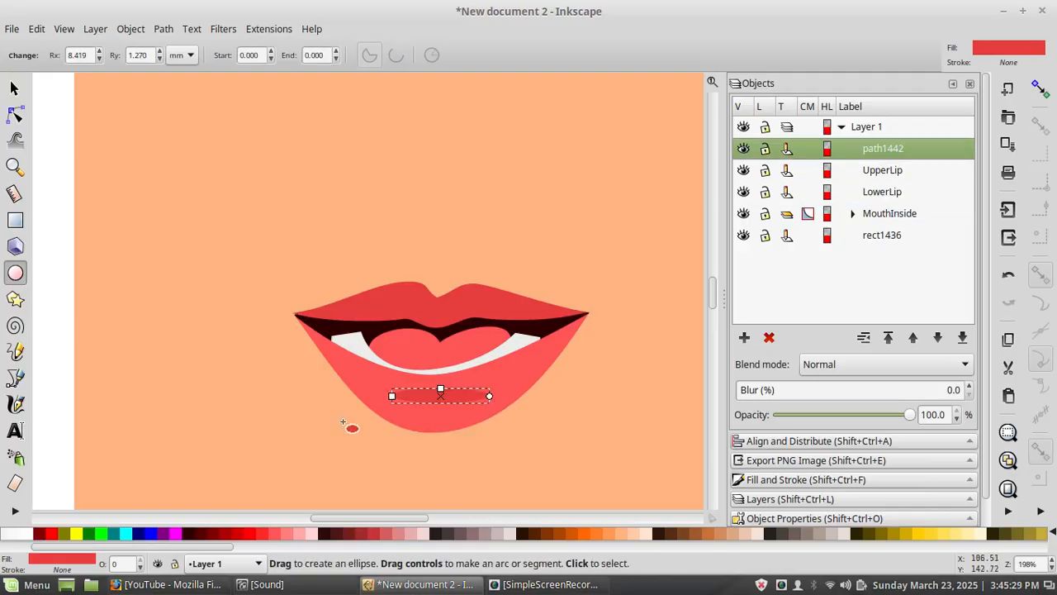
pyautogui.click(162, 30)
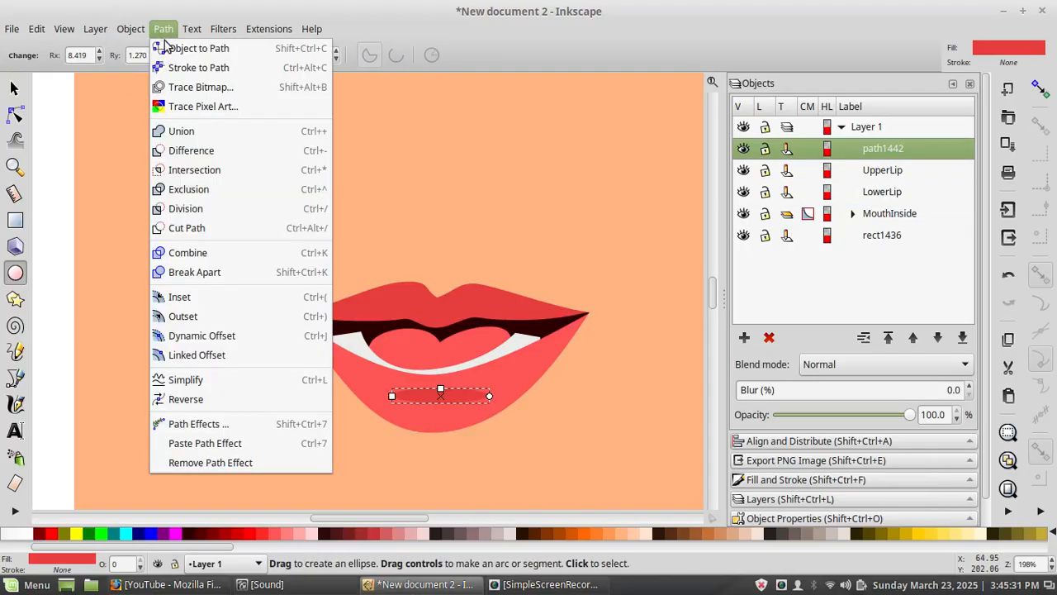
pyautogui.click(168, 48)
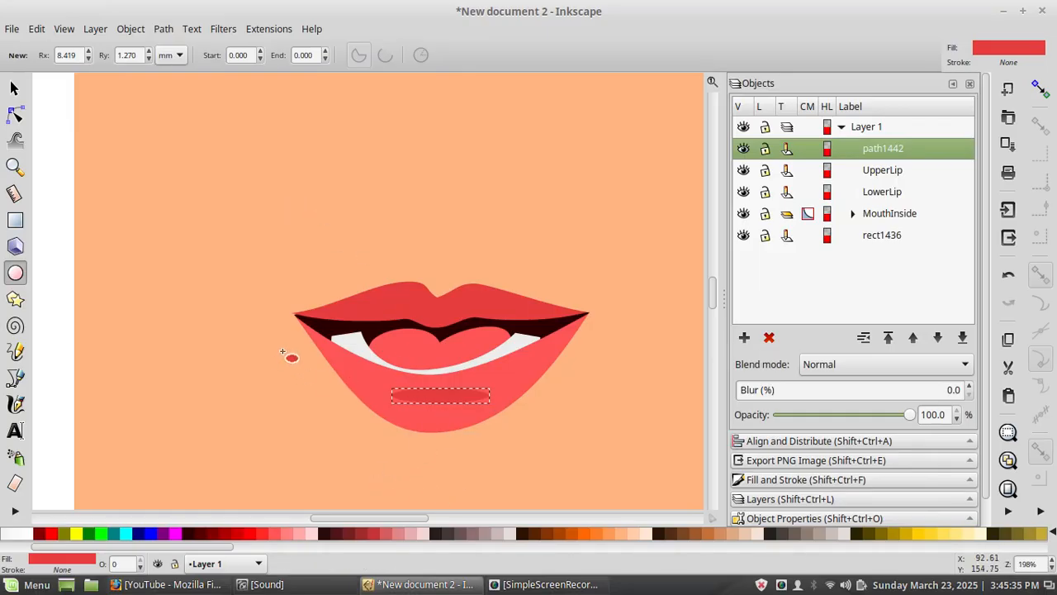
# Step: Give the lower-lip ellipse the lower lip's fill colour and lighten it to a lightness of 202
pyautogui.click(14, 87)
pyautogui.click(354, 368)
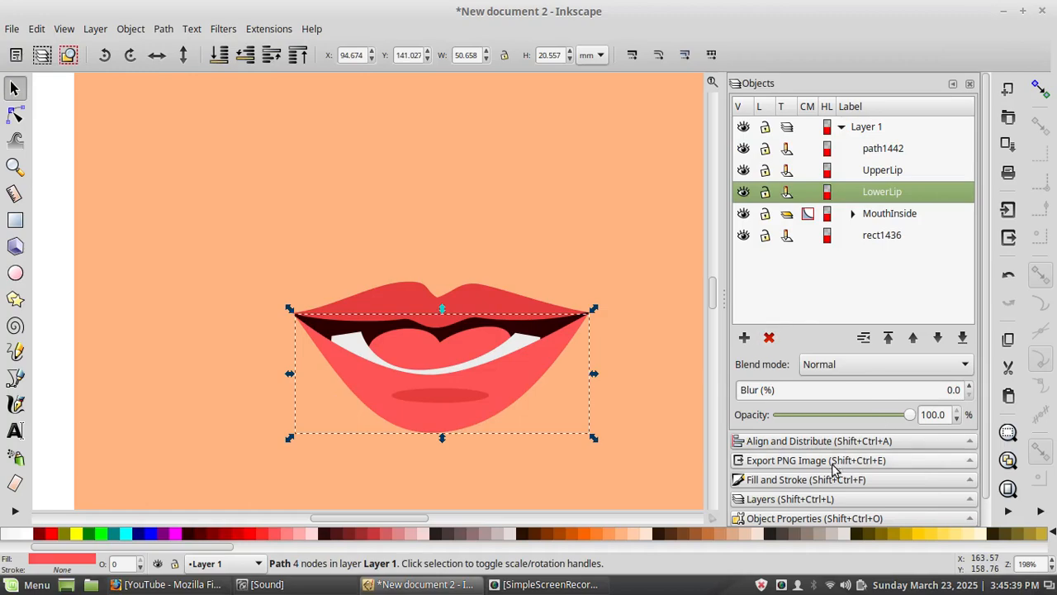
pyautogui.click(806, 480)
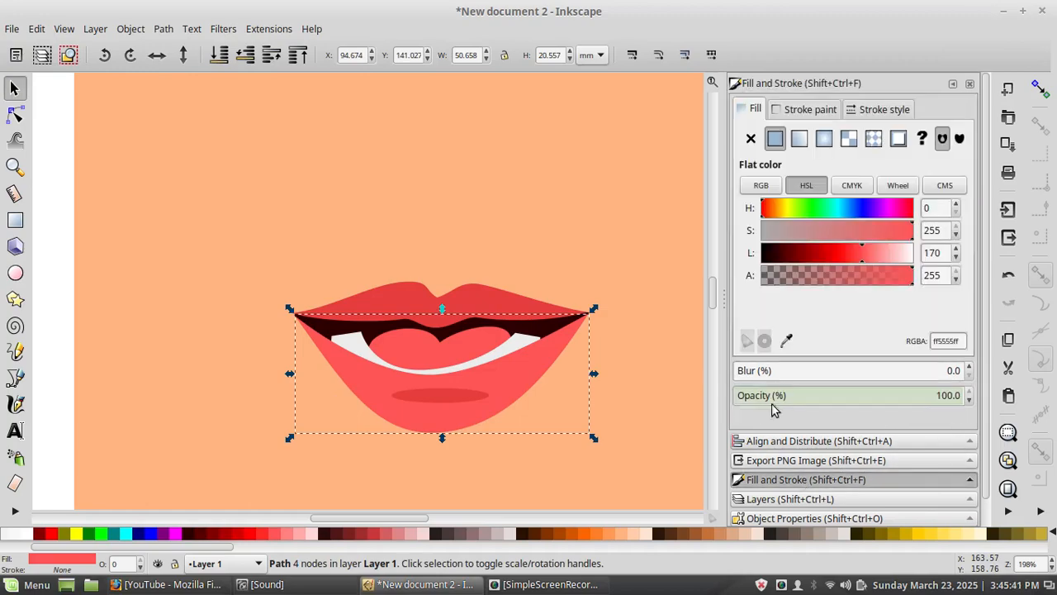
pyautogui.click(453, 402)
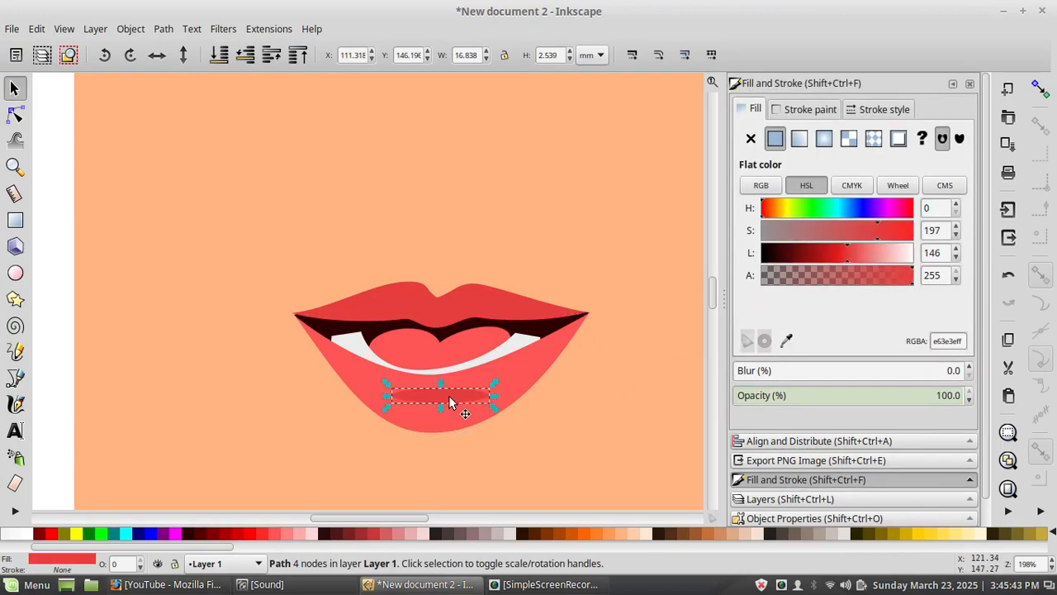
pyautogui.click(790, 339)
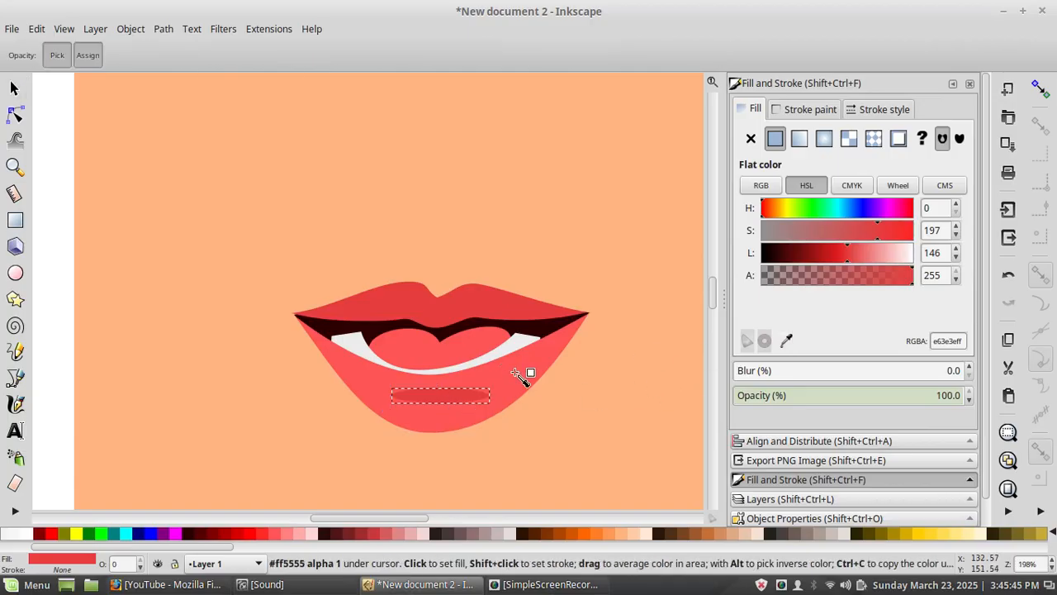
pyautogui.click(514, 383)
pyautogui.moveTo(864, 254); pyautogui.dragTo(882, 257)
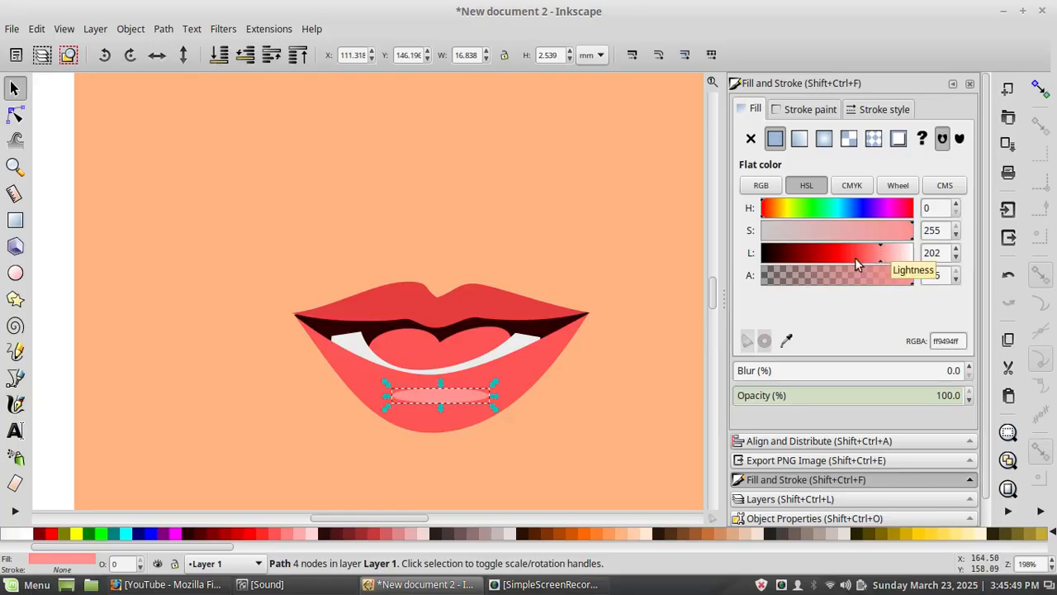
# Step: Bend the ellipse into an upward-curving crescent highlight about 16.8 by 3.6 mm and shift it slightly left on the lower lip
pyautogui.click(14, 115)
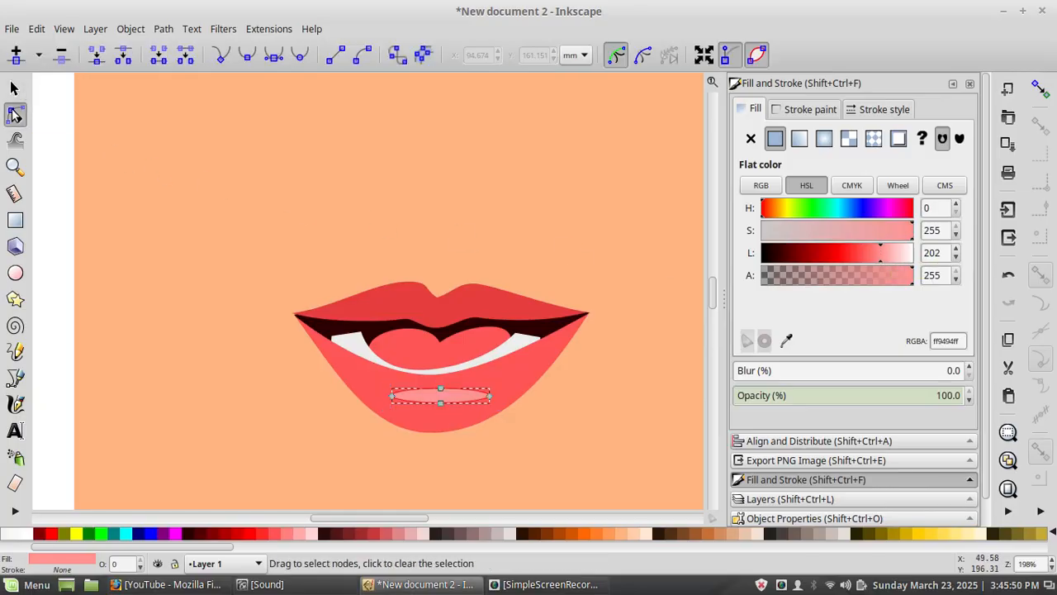
pyautogui.click(440, 402)
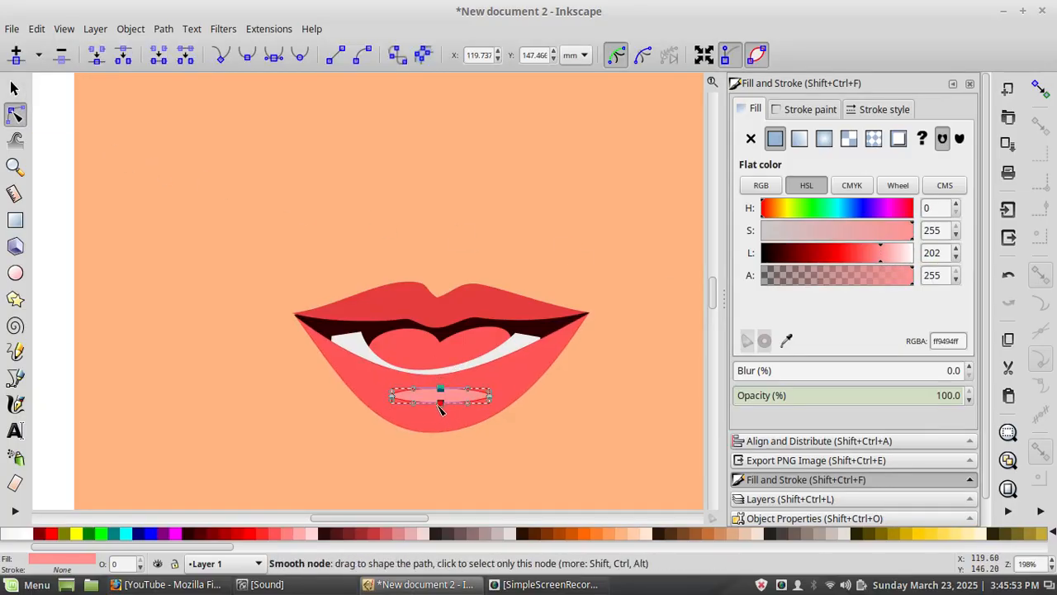
pyautogui.moveTo(439, 405)
pyautogui.mouseDown()
pyautogui.moveTo(438, 420)
pyautogui.moveTo(435, 403)
pyautogui.mouseUp()
pyautogui.press('s')
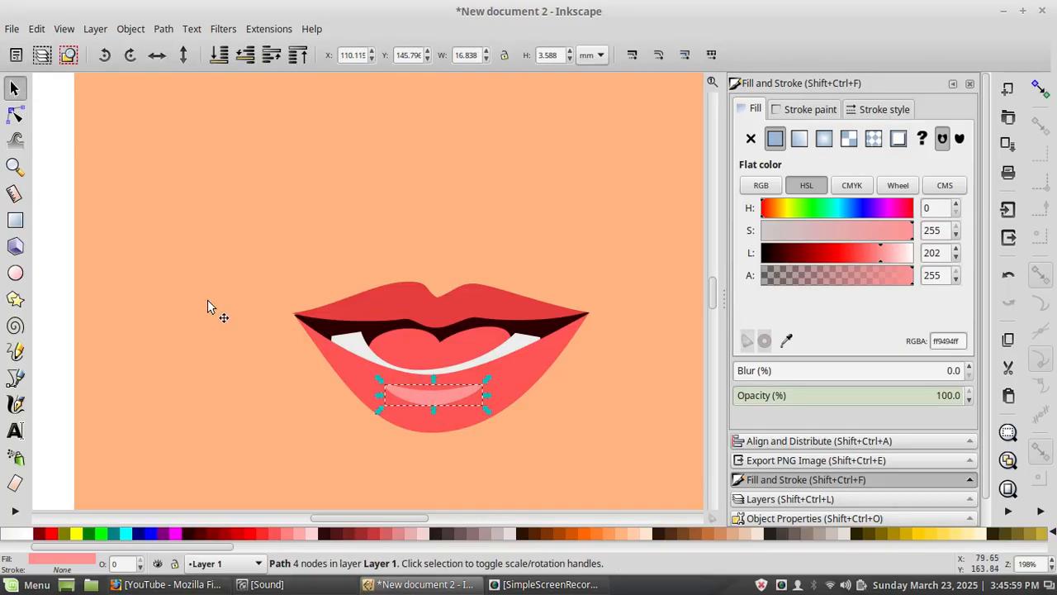
pyautogui.click(207, 301)
pyautogui.keyDown('ctrl'); pyautogui.scroll(-1, 296, 295); pyautogui.keyUp('ctrl')
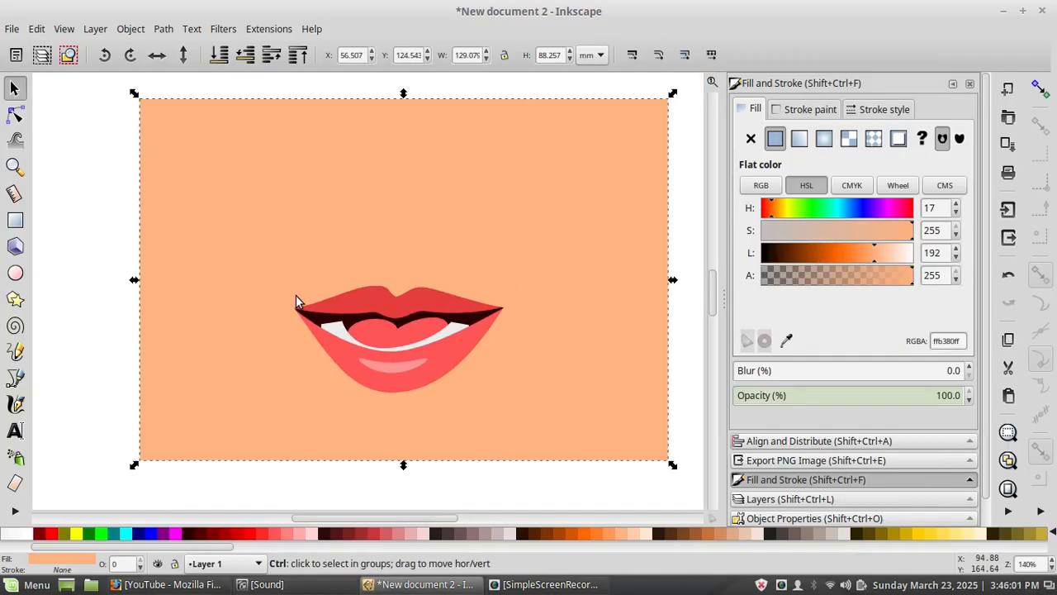
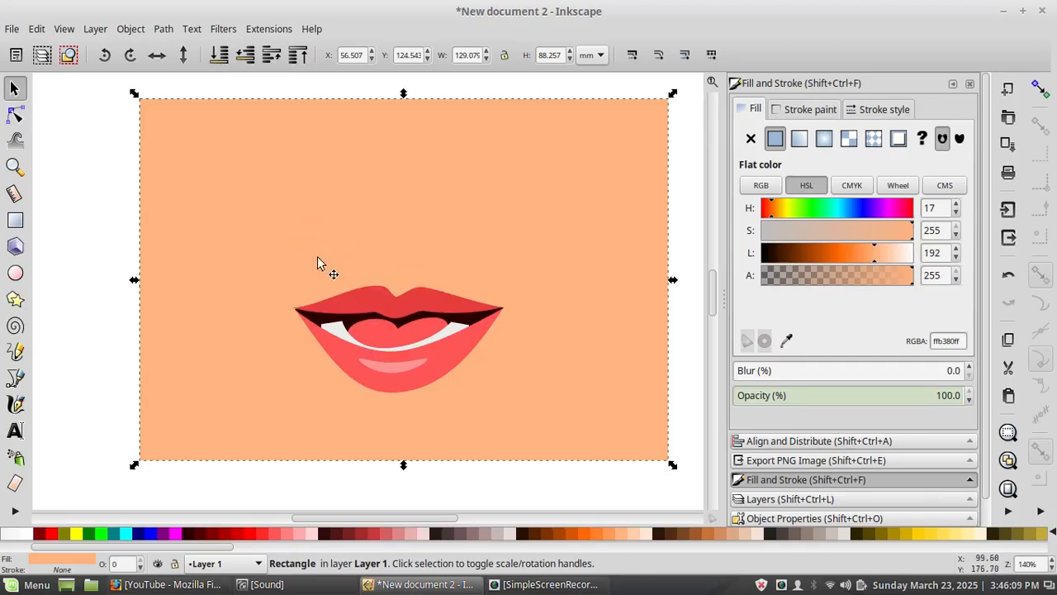
# Step: Bring up the list of objects in the document
pyautogui.keyDown('ctrl'); pyautogui.scroll(2, 375, 314); pyautogui.keyUp('ctrl')
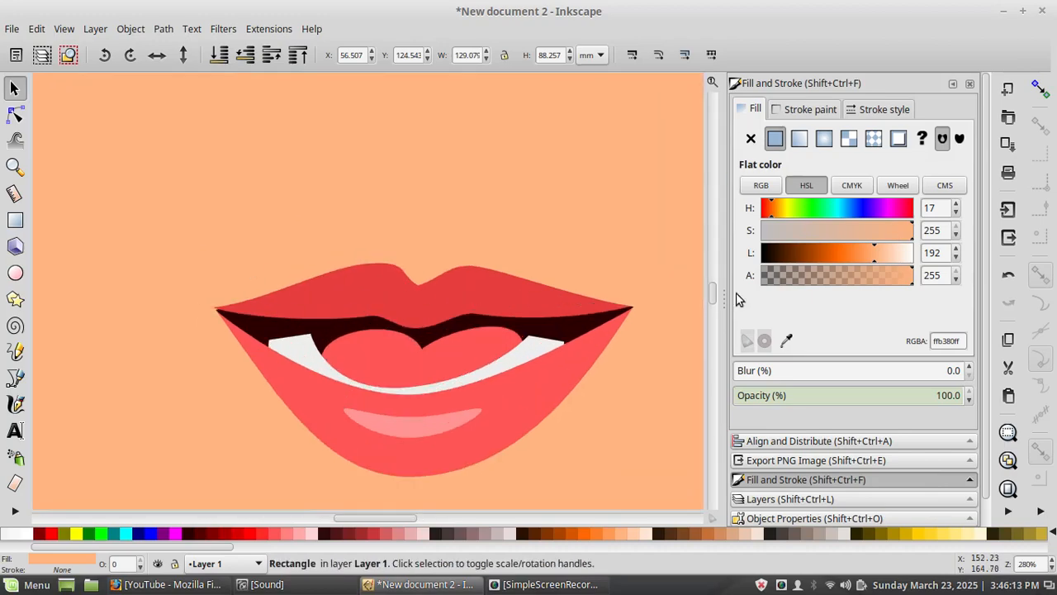
pyautogui.scroll(-2, 836, 434)
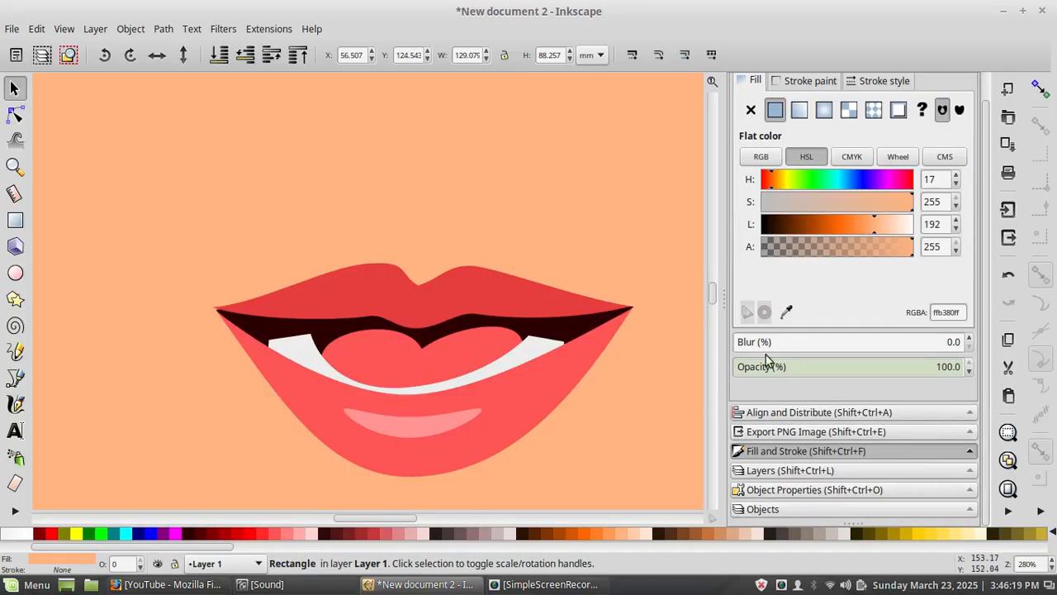
pyautogui.click(785, 507)
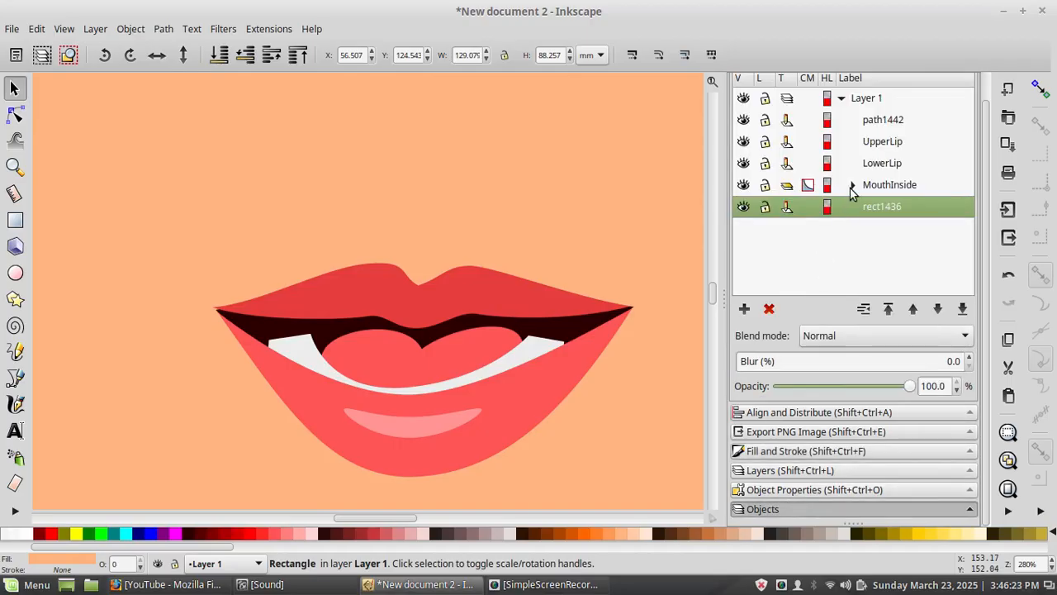
pyautogui.click(854, 185)
pyautogui.click(853, 185)
pyautogui.doubleClick(882, 208)
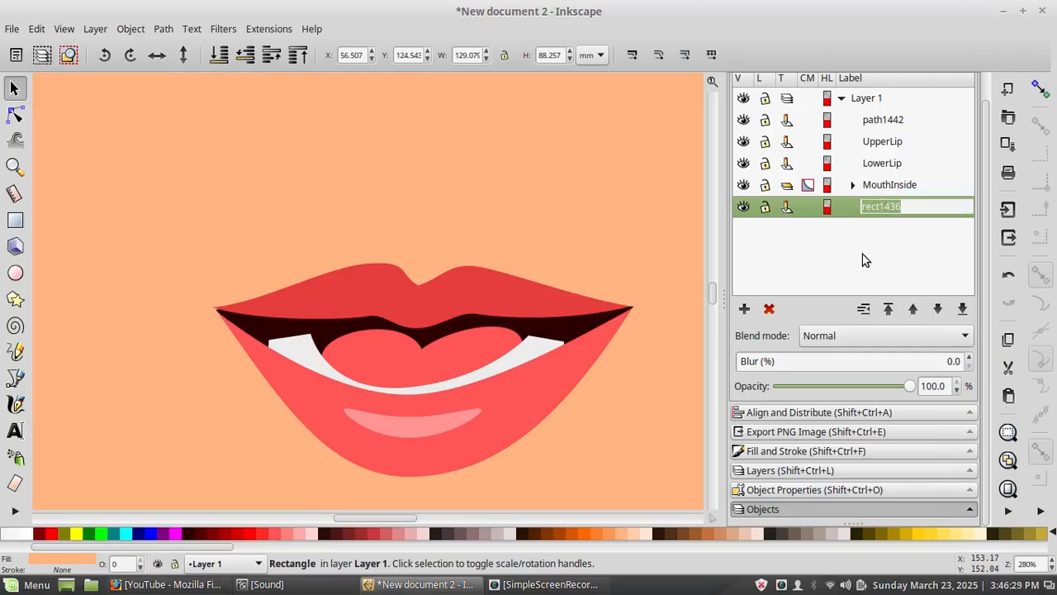
pyautogui.press('BackSpace')
pyautogui.click(745, 208)
pyautogui.click(744, 207)
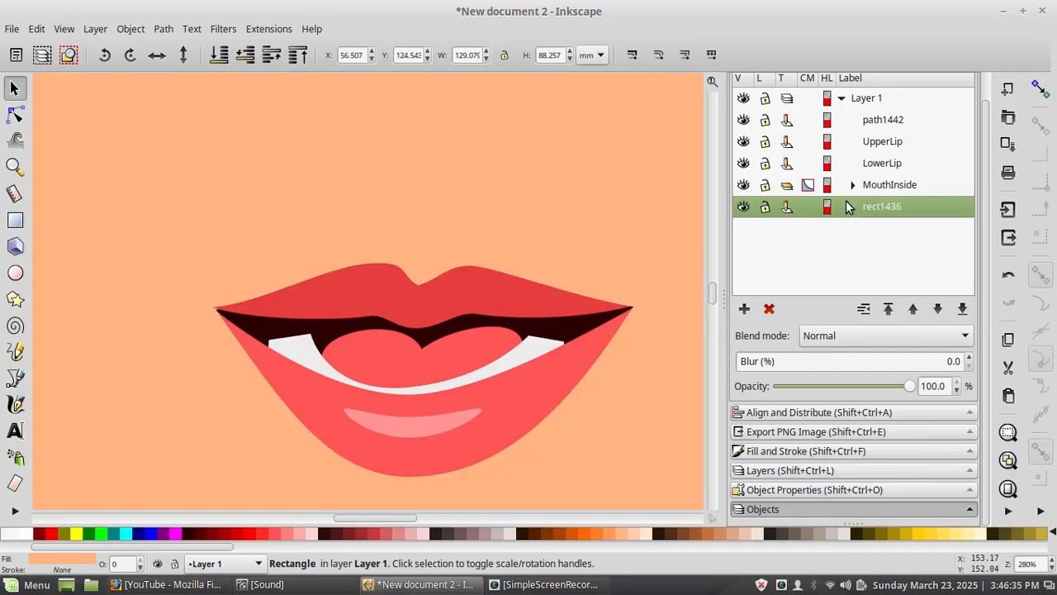
# Step: Rename the highlight path as LowerLipHighlight and lower it one place in the stack, beneath UpperLip
pyautogui.click(883, 124)
pyautogui.click(882, 121)
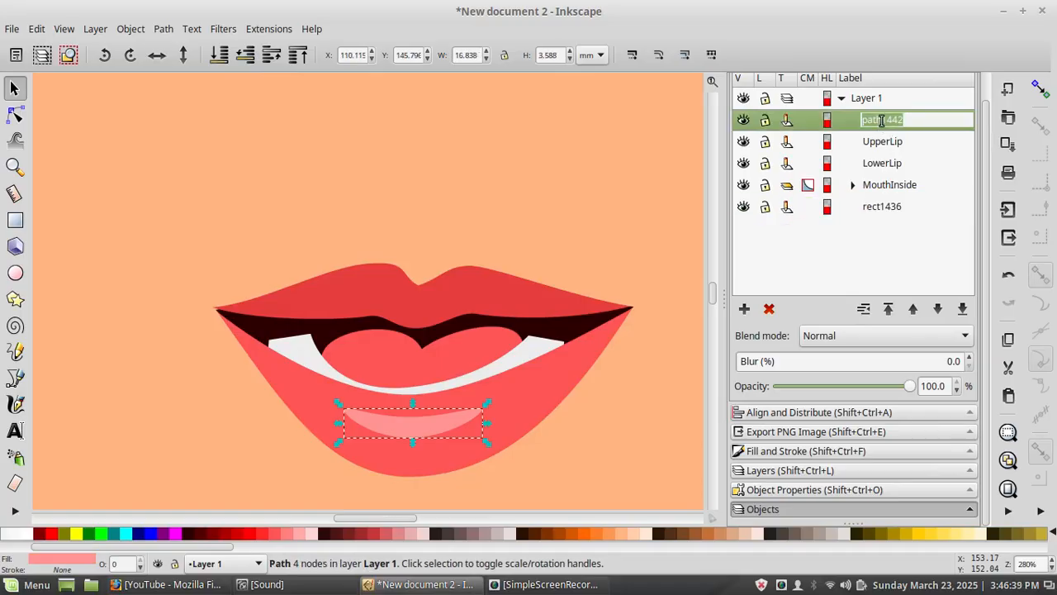
pyautogui.write('LowerLipHighlight')
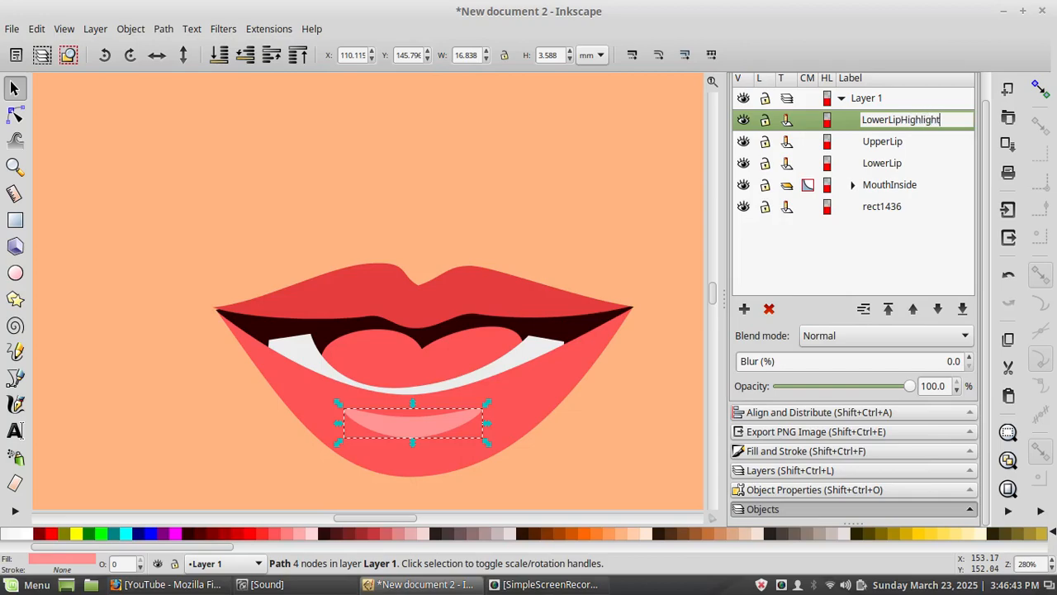
pyautogui.press('Return')
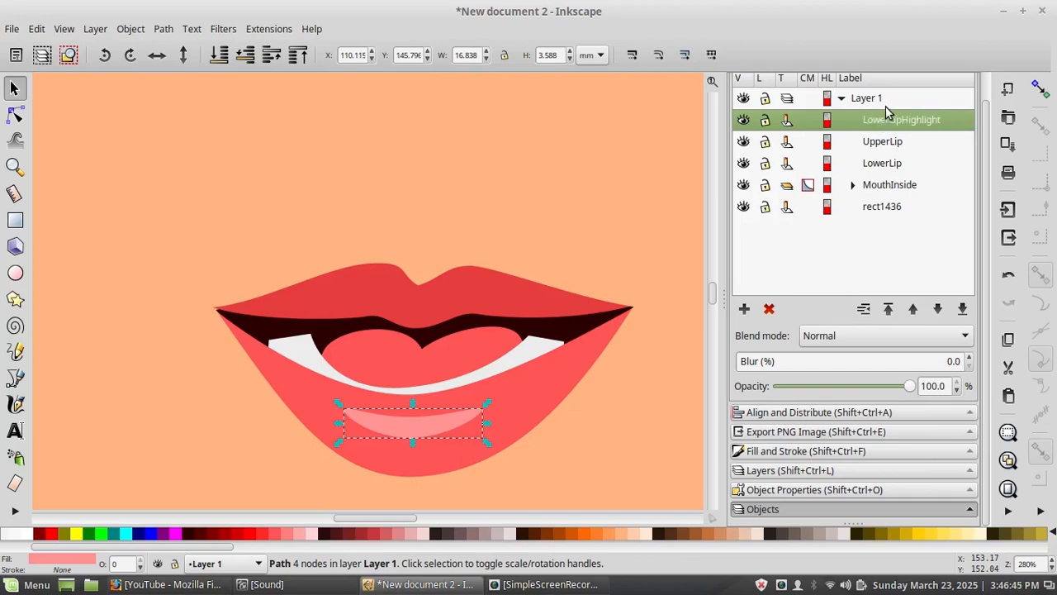
pyautogui.click(938, 309)
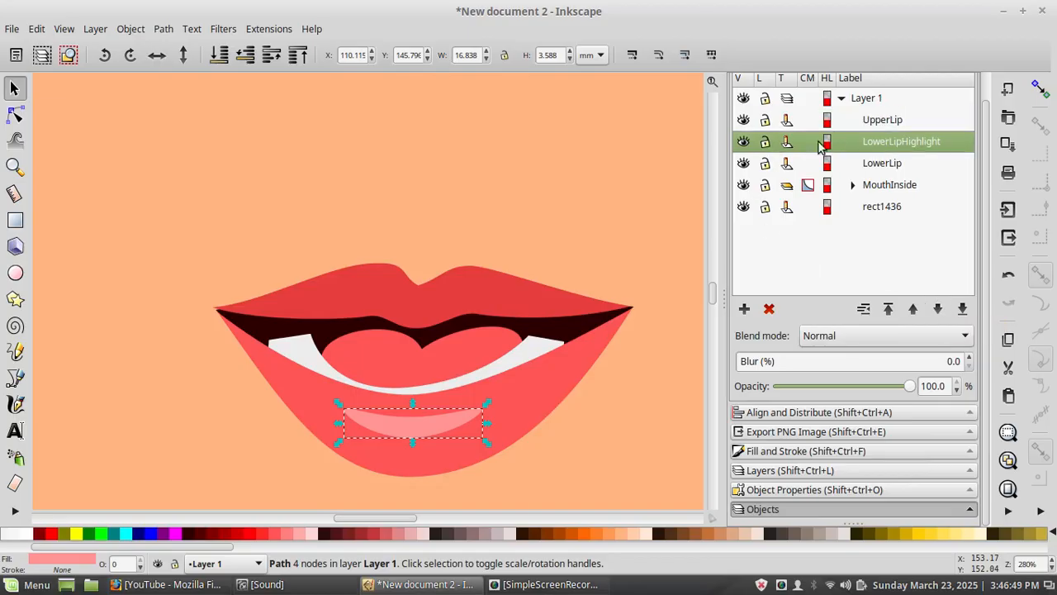
# Step: Group UpperLip, LowerLipHighlight, LowerLip and MouthInside together, leaving out the background rectangle
pyautogui.click(865, 121)
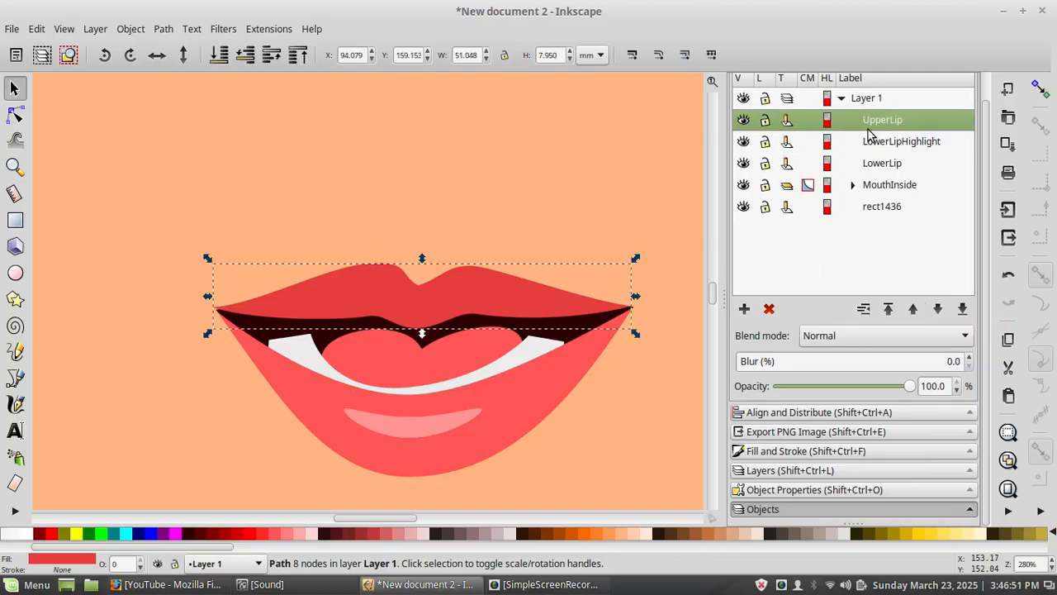
pyautogui.keyDown('shift'); pyautogui.click(881, 147); pyautogui.keyUp('shift')
pyautogui.keyDown('shift'); pyautogui.click(884, 164); pyautogui.keyUp('shift')
pyautogui.keyDown('shift'); pyautogui.click(890, 190); pyautogui.keyUp('shift')
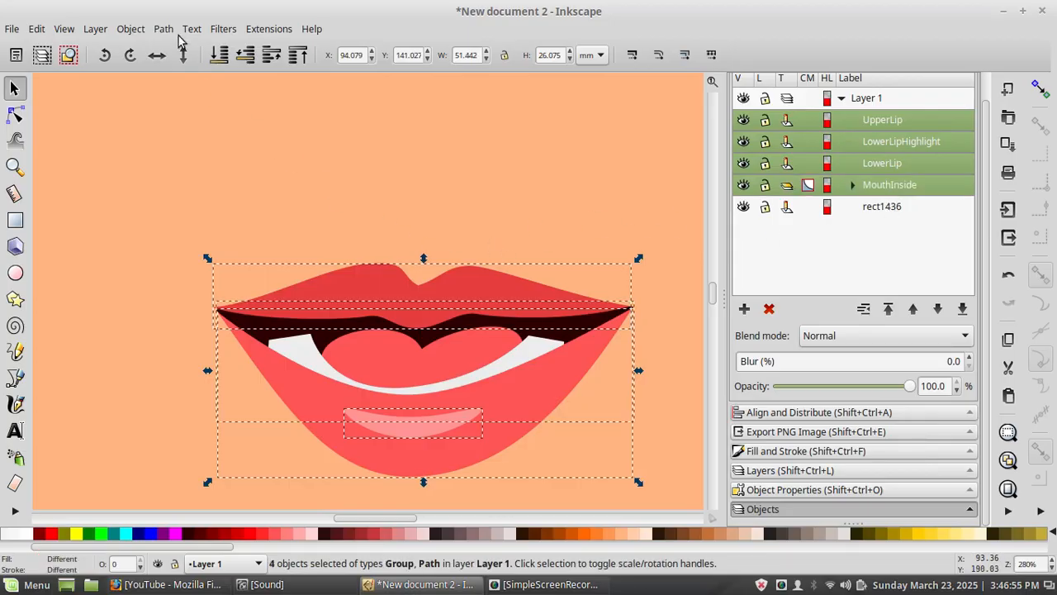
pyautogui.click(130, 29)
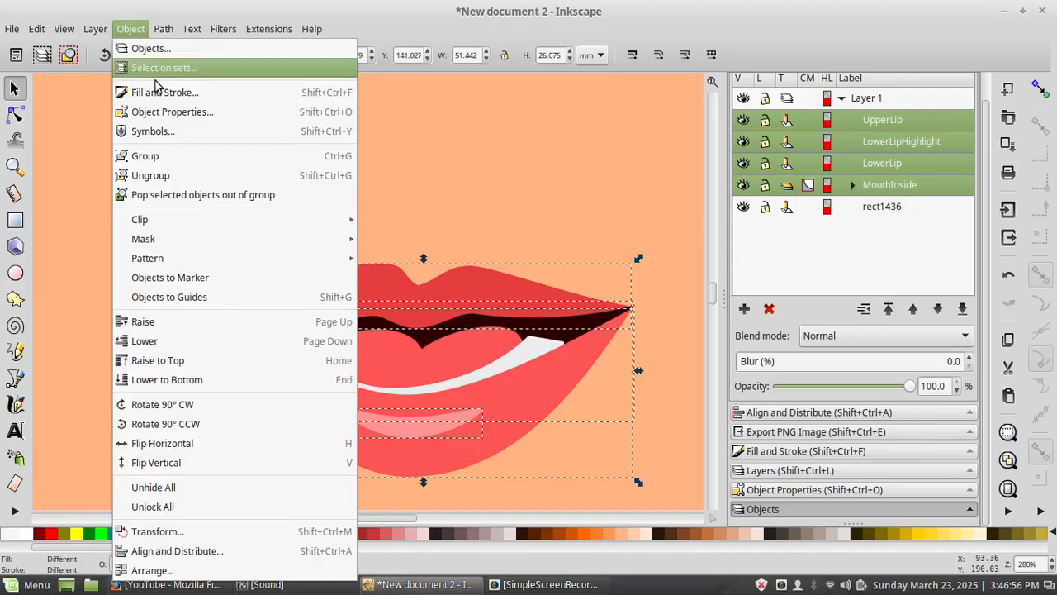
pyautogui.click(149, 156)
# Step: Rename the new group of lips and mouth interior as Mouth
pyautogui.click(895, 121)
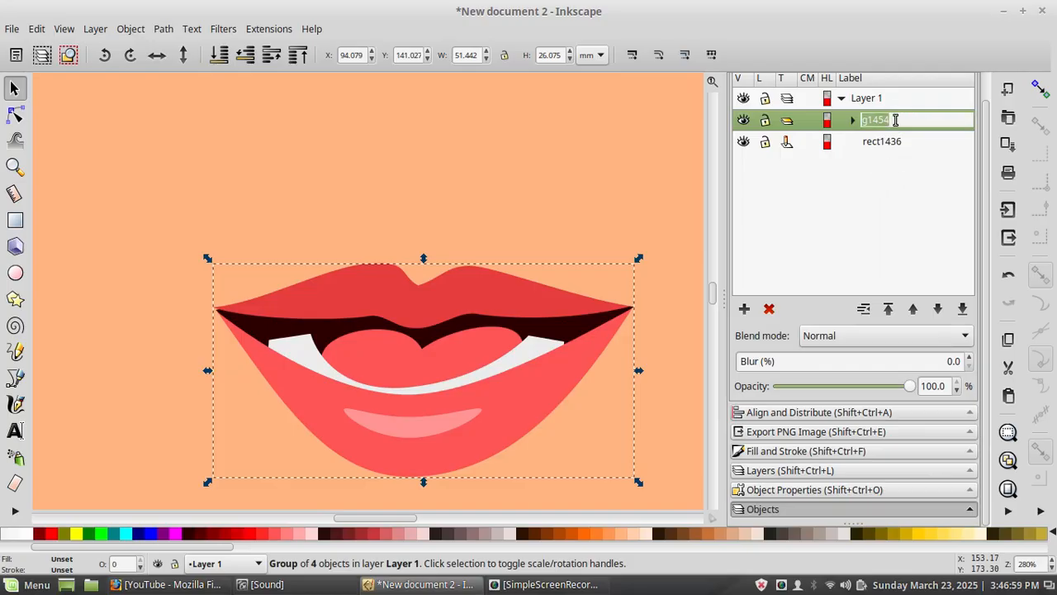
pyautogui.write('Mouth')
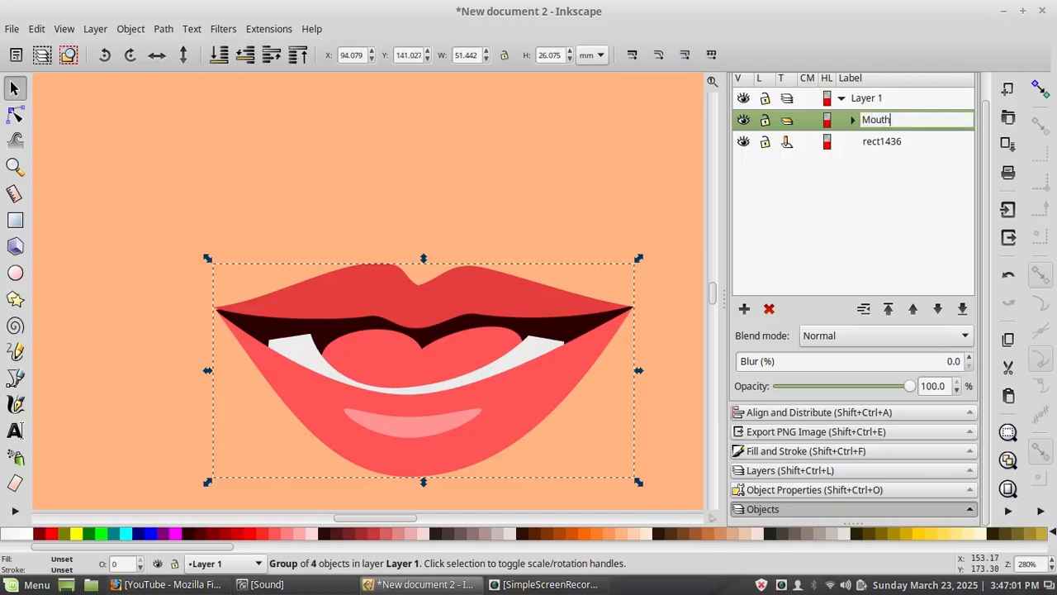
pyautogui.press('Return')
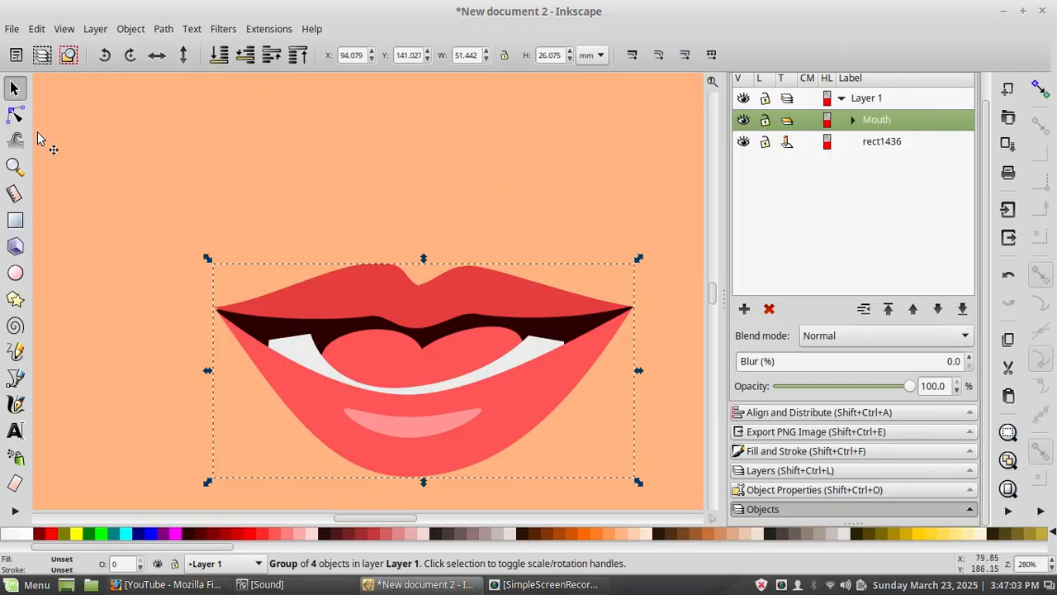
# Step: Expand the Mouth and MouthInside groups and examine their lip, highlight, teeth, tongue and background shapes
pyautogui.click(854, 121)
pyautogui.click(896, 144)
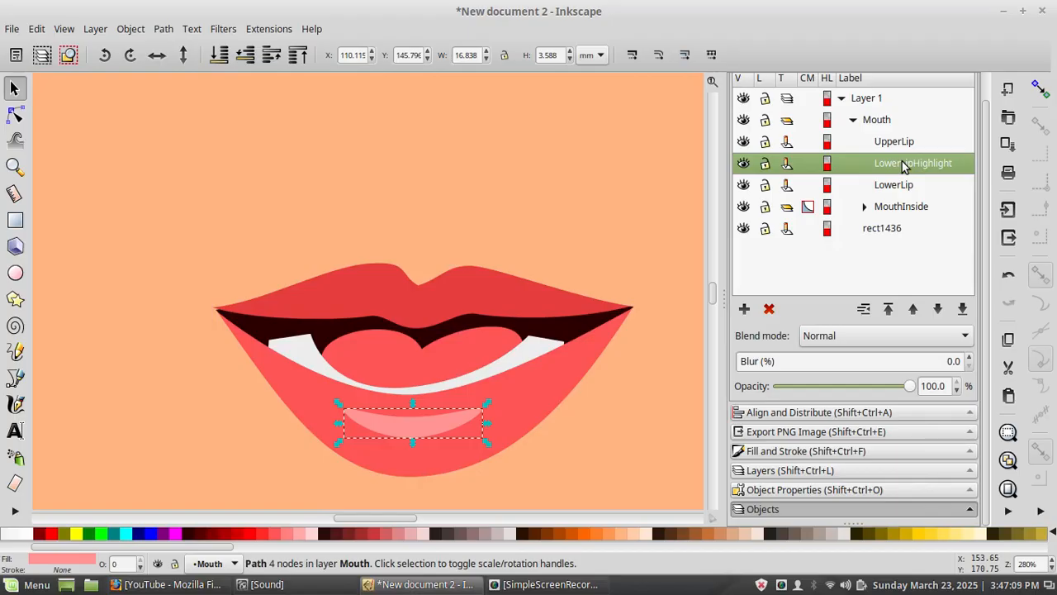
pyautogui.click(892, 185)
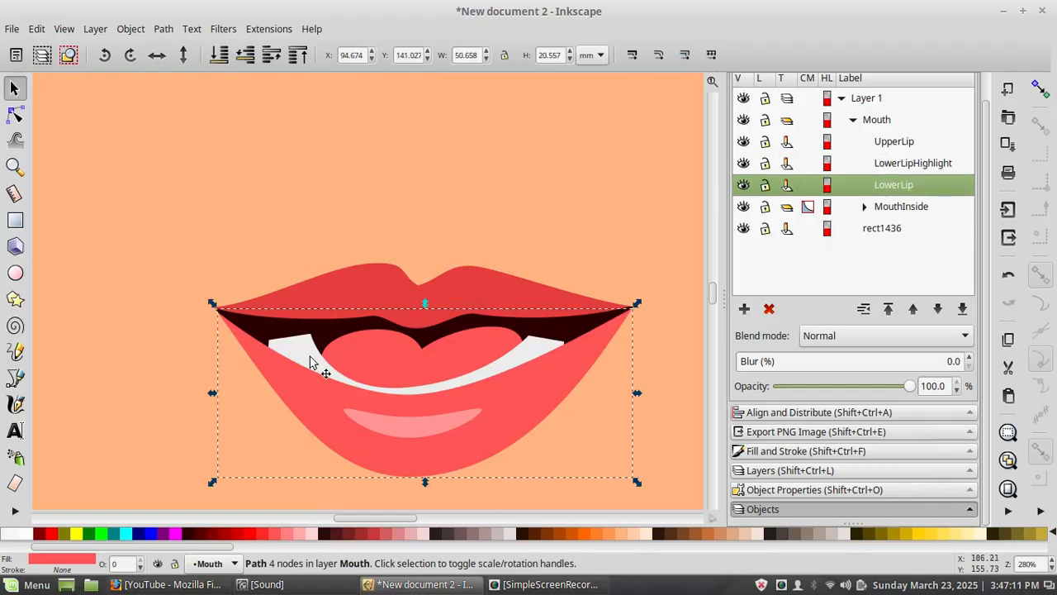
pyautogui.click(310, 361)
pyautogui.click(864, 207)
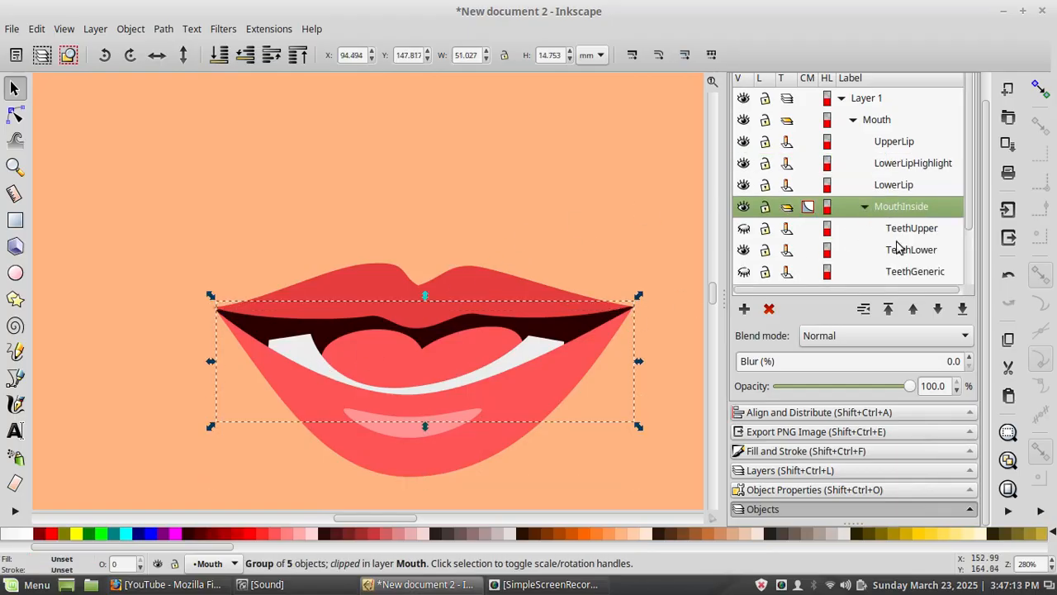
pyautogui.click(907, 234)
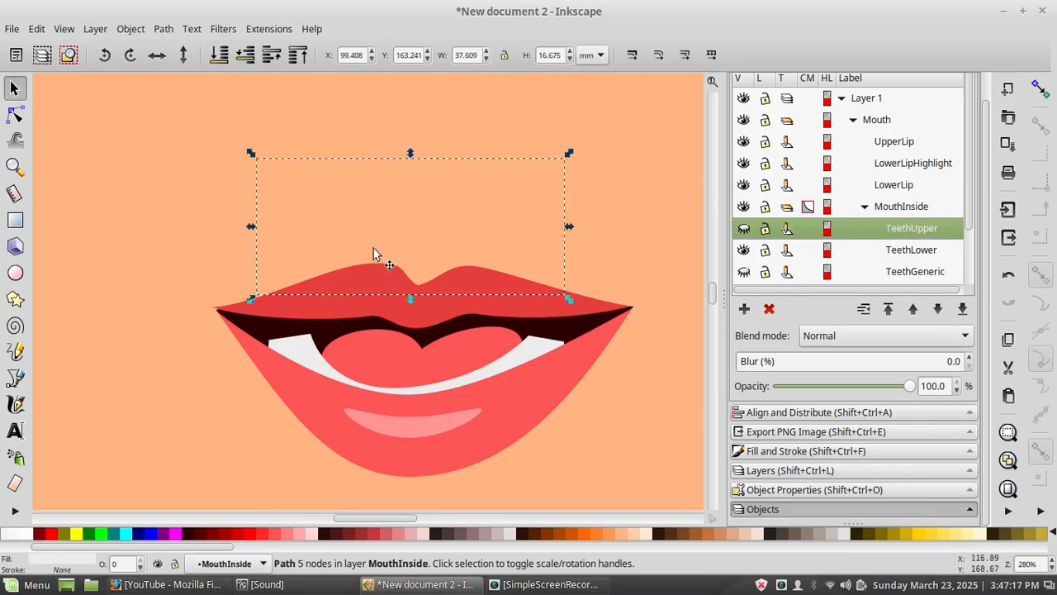
pyautogui.click(902, 208)
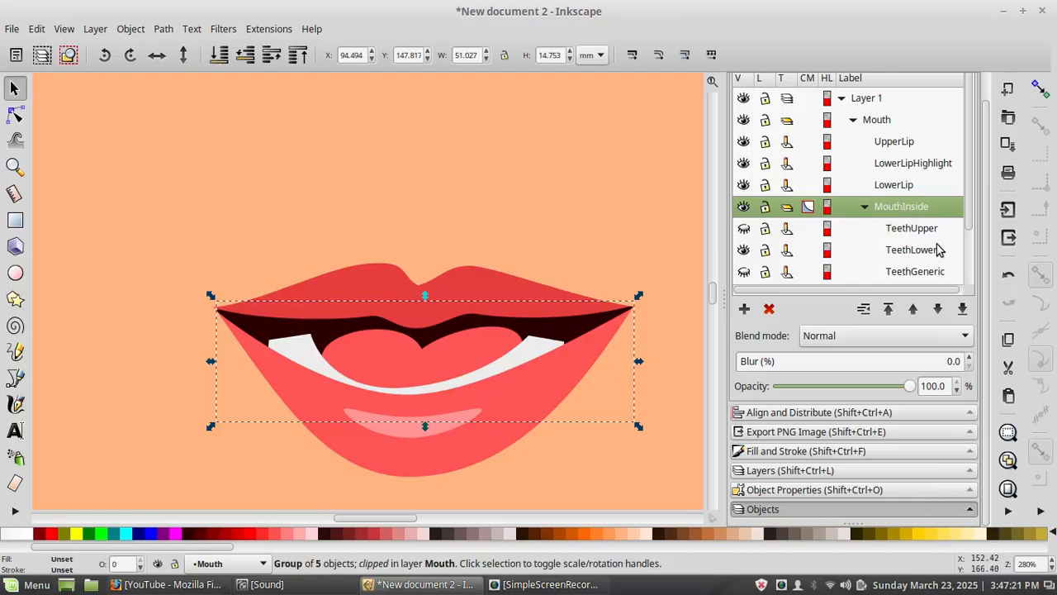
pyautogui.scroll(-2, 963, 207)
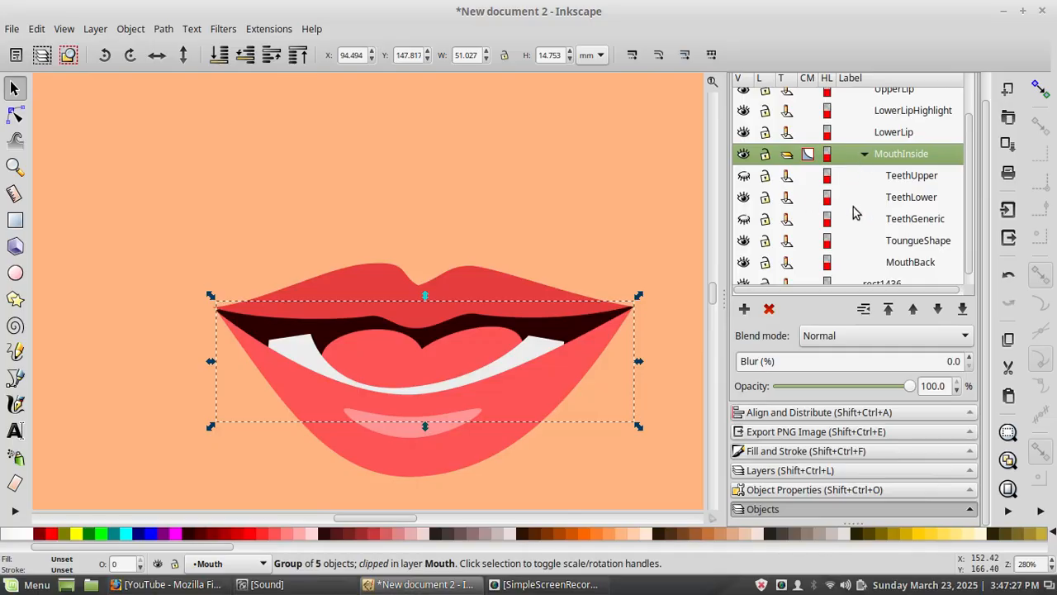
# Step: Preview the mouth with the TeethGeneric shape shown, hide that shape again and deselect the mouth interior
pyautogui.click(743, 220)
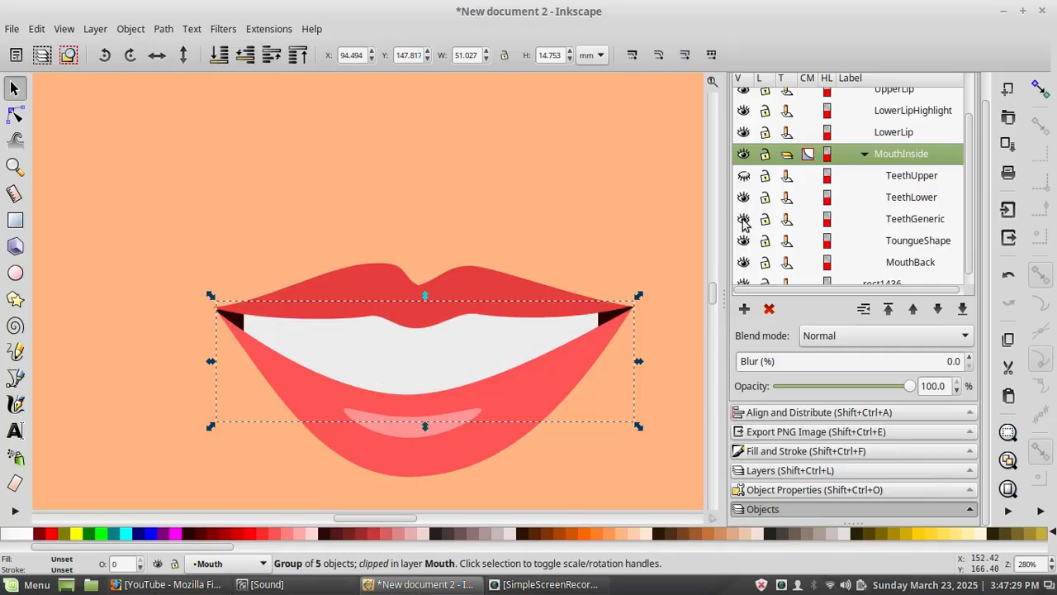
pyautogui.click(744, 220)
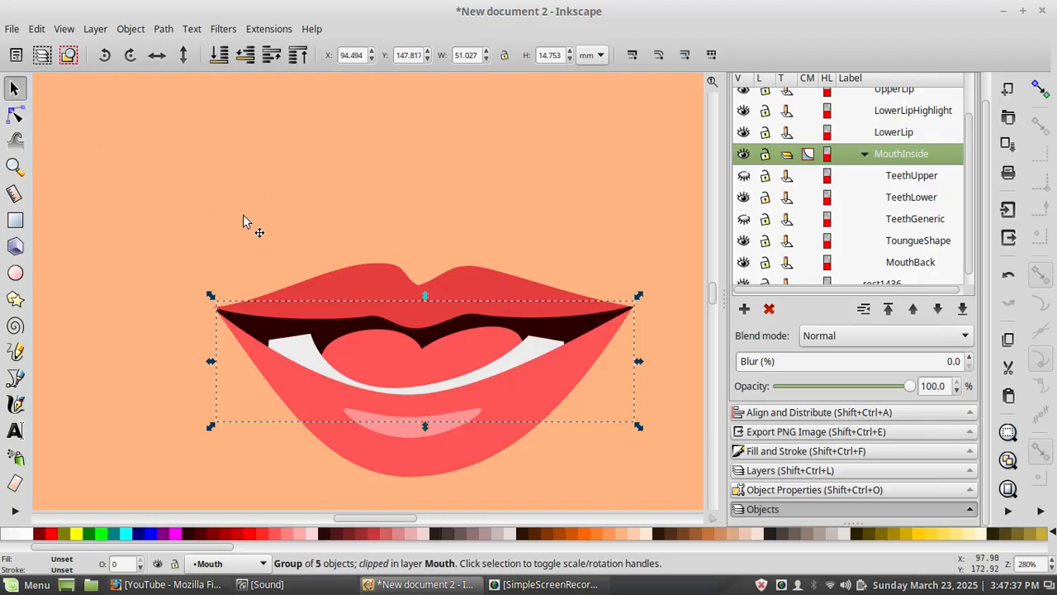
pyautogui.scroll(-1, 243, 217)
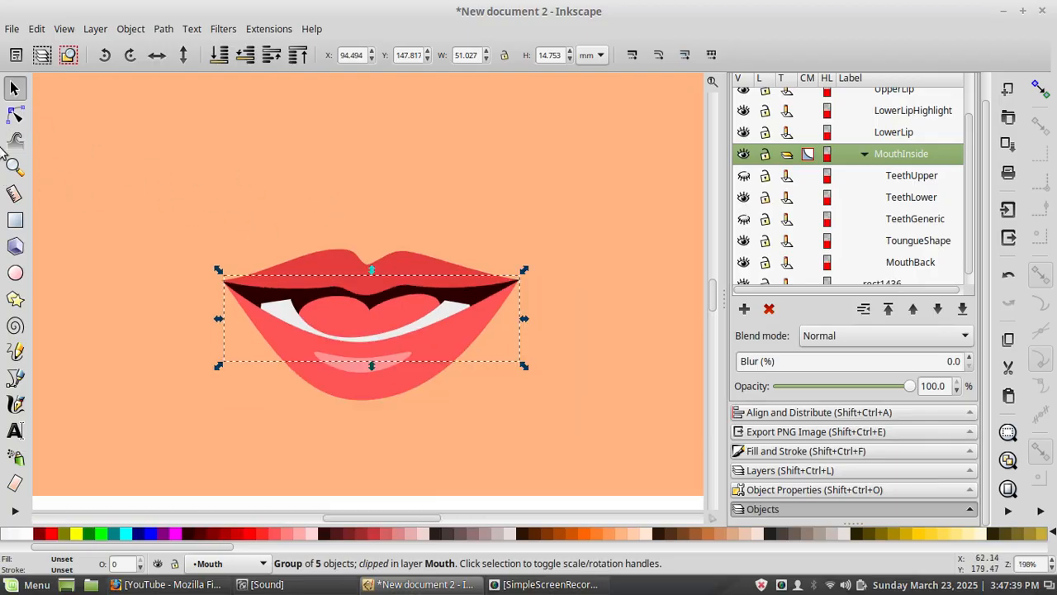
pyautogui.click(196, 359)
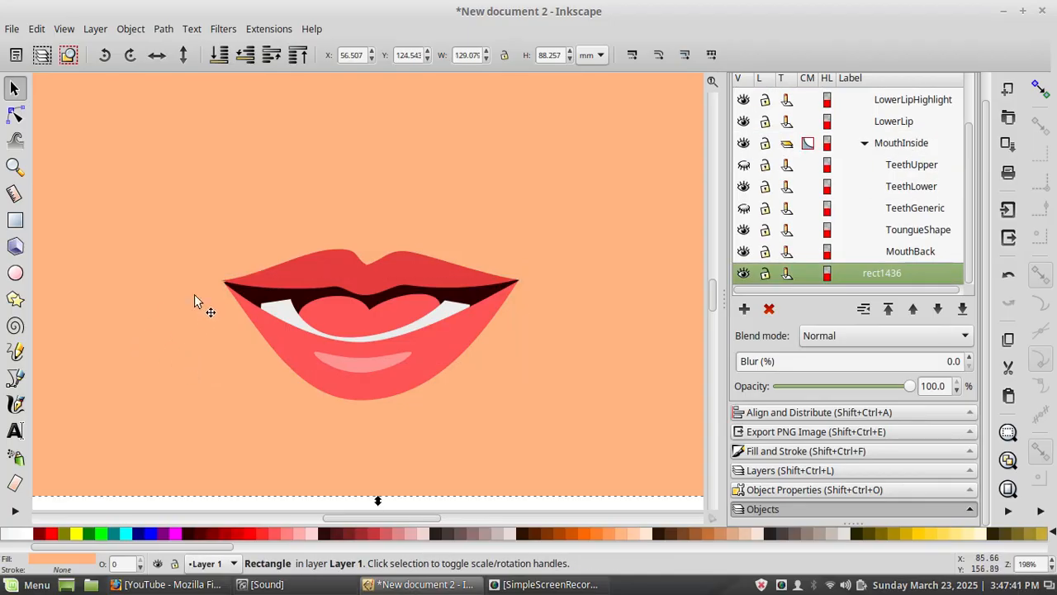
# Step: Move the whole Mouth group over the skin-coloured background to about X 97 mm, Y 142.6 mm
pyautogui.click(350, 277)
pyautogui.moveTo(342, 278); pyautogui.dragTo(385, 272)
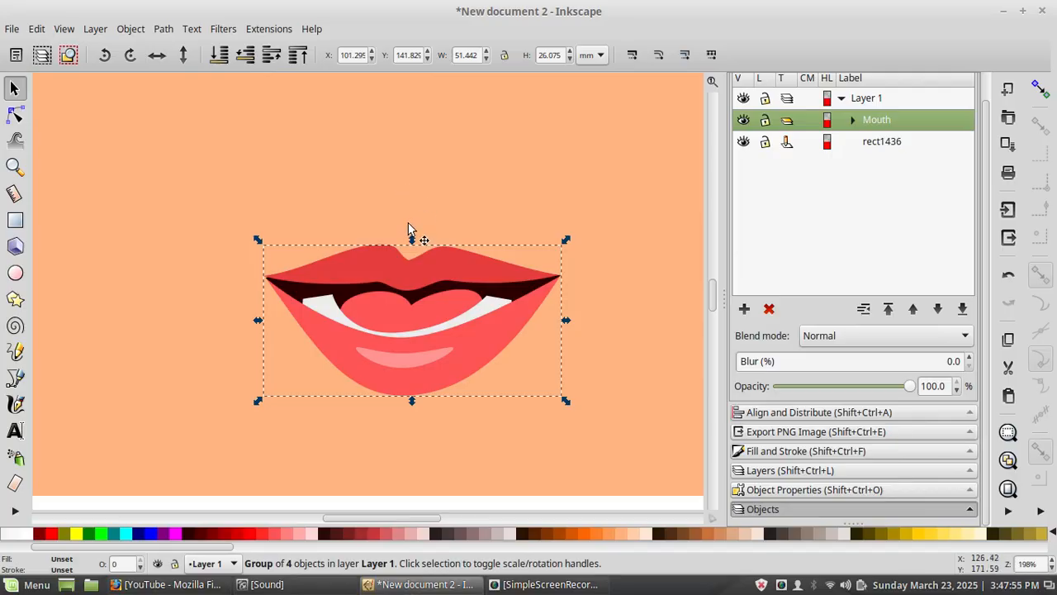
pyautogui.moveTo(366, 263); pyautogui.dragTo(338, 257)
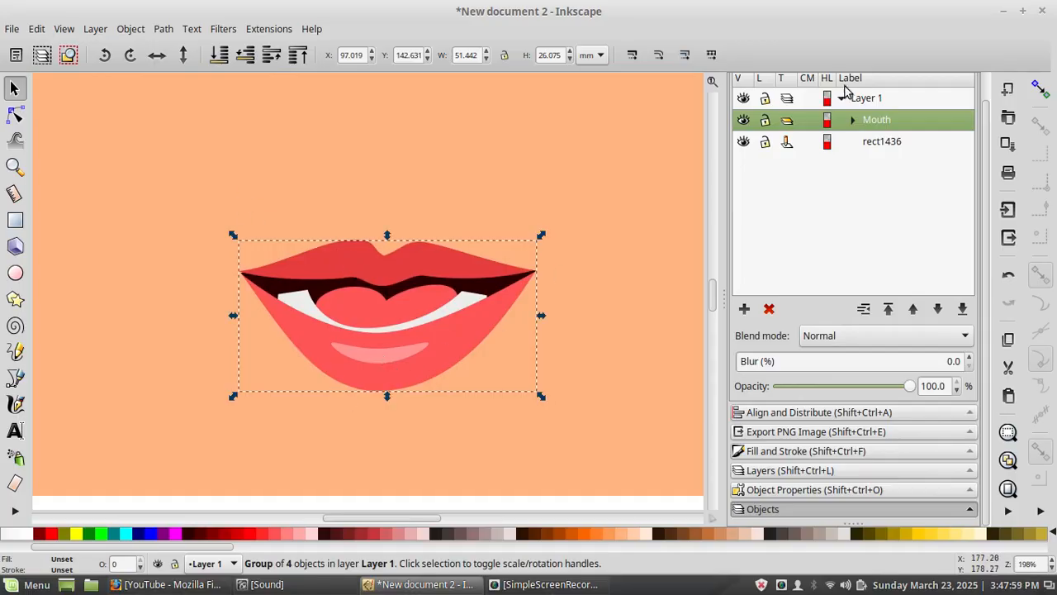
# Step: Expand the Mouth group and examine its UpperLip, LowerLipHighlight and LowerLip shapes one by one
pyautogui.click(853, 119)
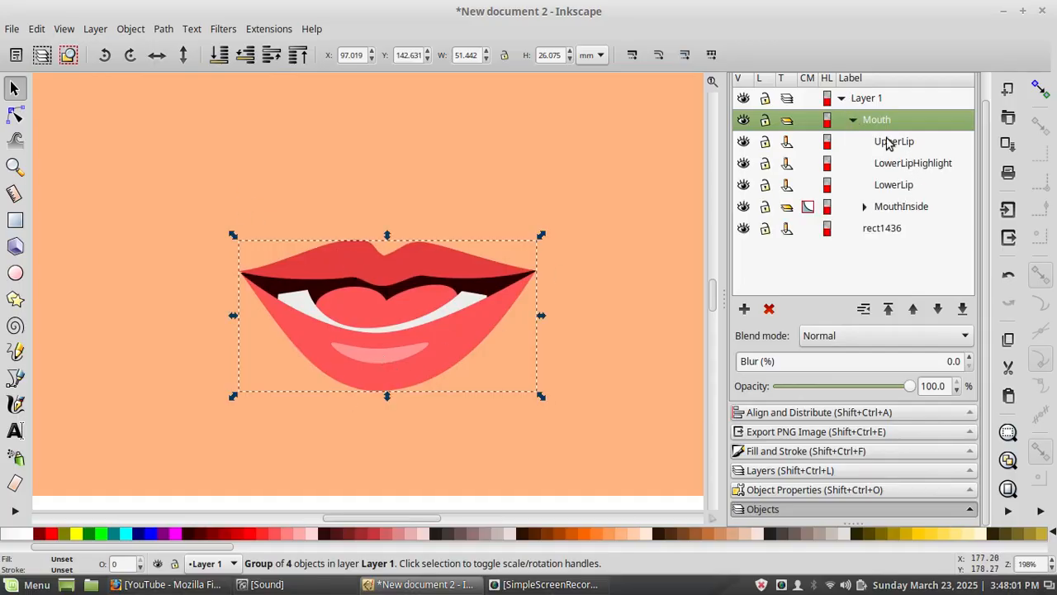
pyautogui.click(890, 143)
pyautogui.click(910, 165)
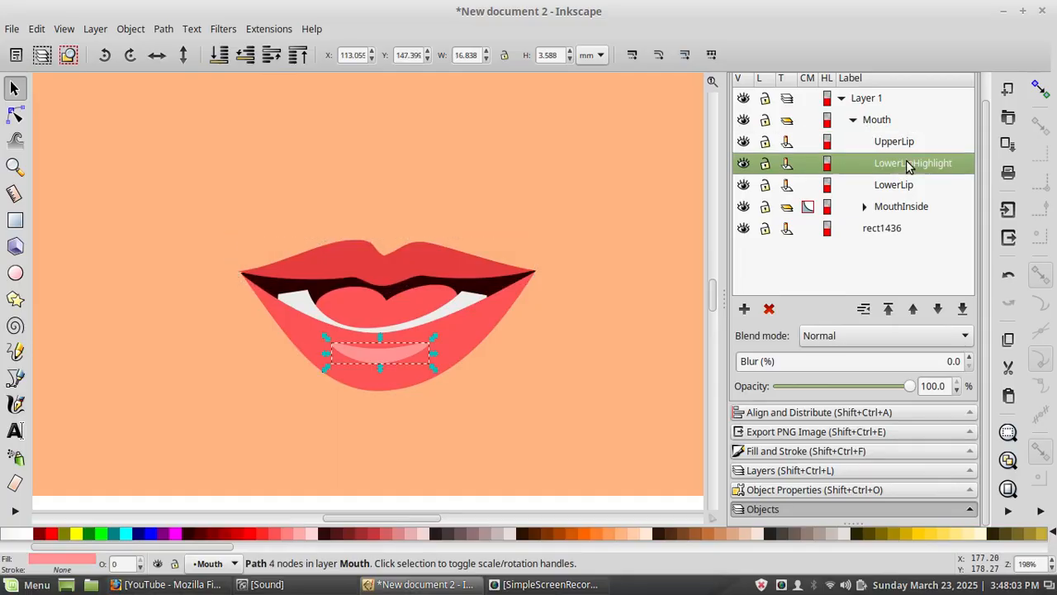
pyautogui.click(895, 192)
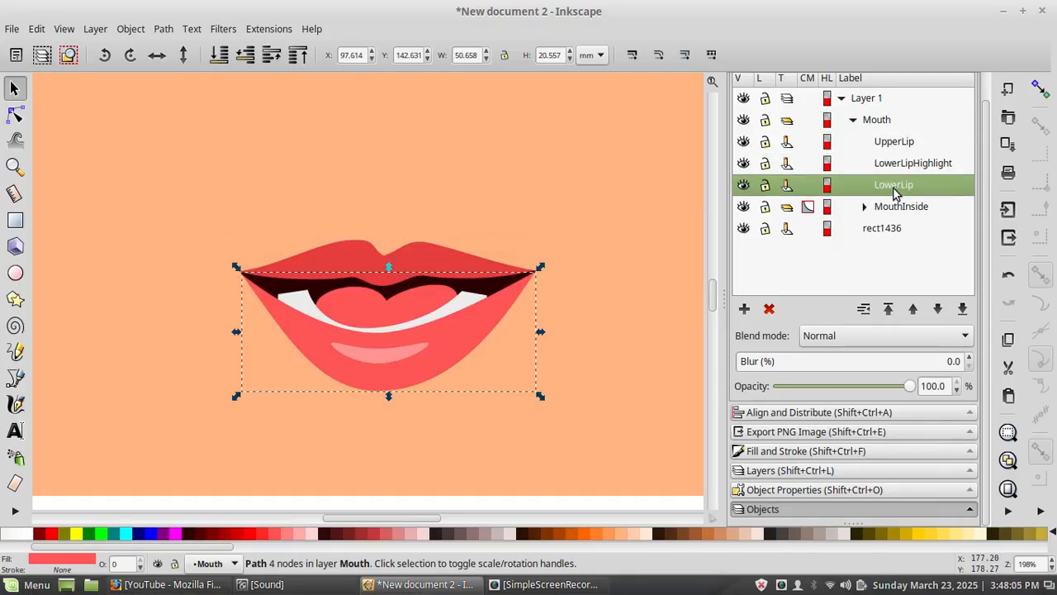
# Step: Expand the MouthInside group and examine its MouthBack, ToungueShape and three teeth shapes, along with the clipped group itself
pyautogui.click(865, 207)
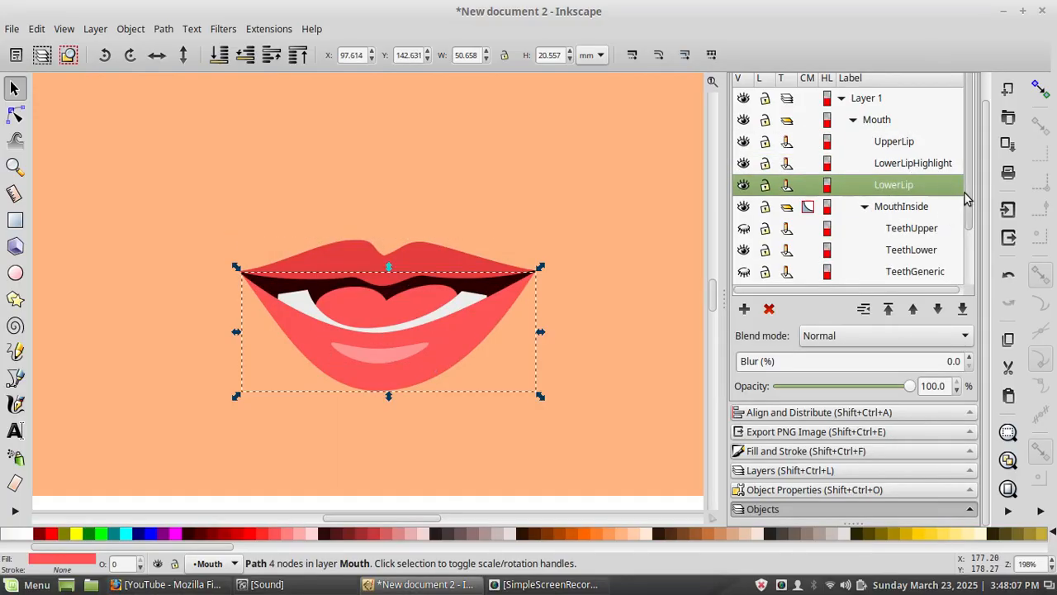
pyautogui.scroll(-3, 970, 198)
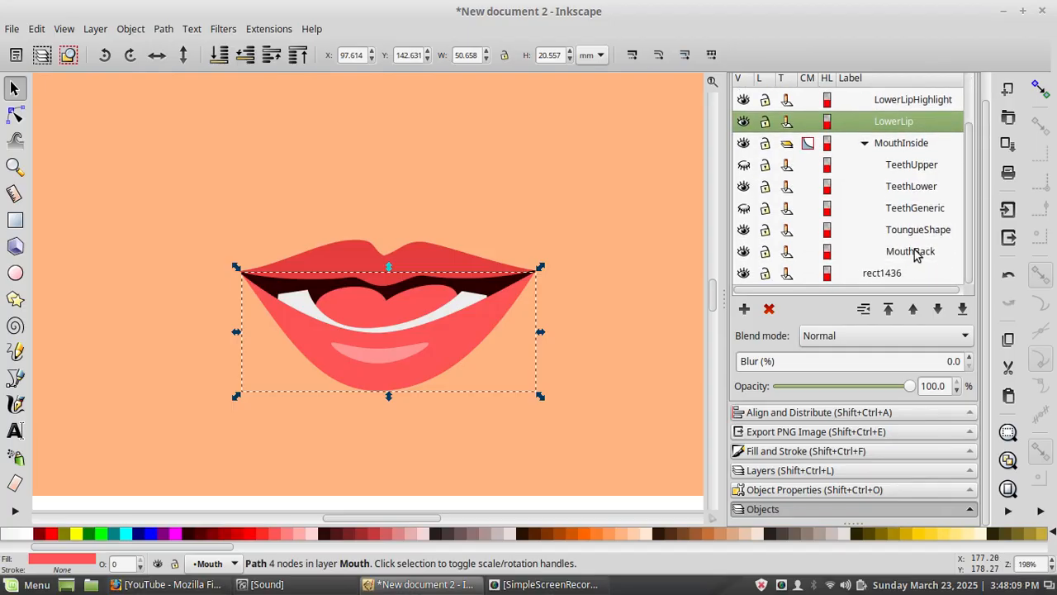
pyautogui.click(913, 251)
pyautogui.click(920, 230)
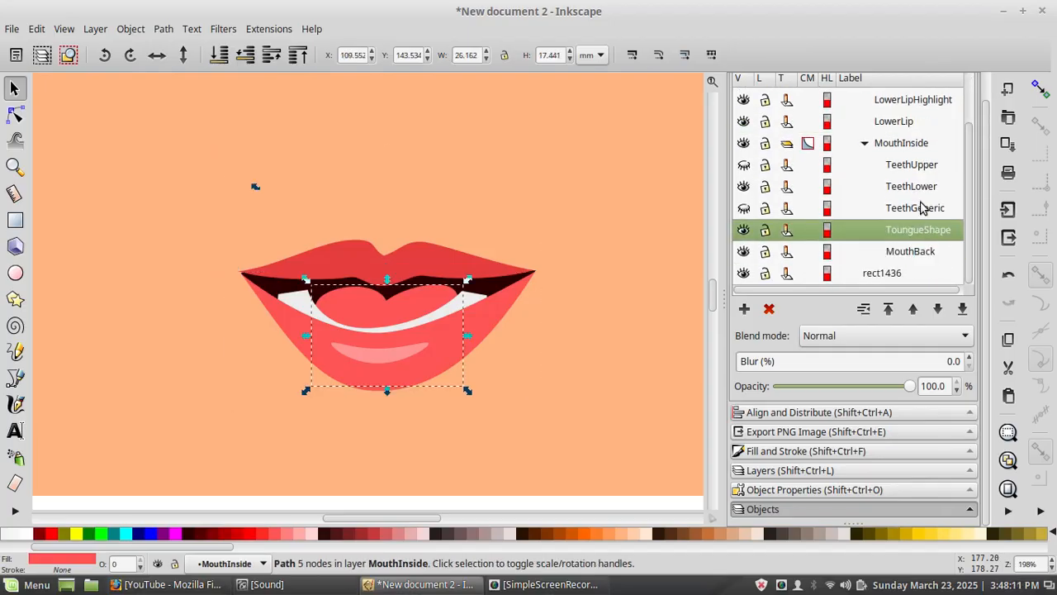
pyautogui.click(922, 207)
pyautogui.click(921, 187)
pyautogui.click(917, 168)
pyautogui.click(914, 146)
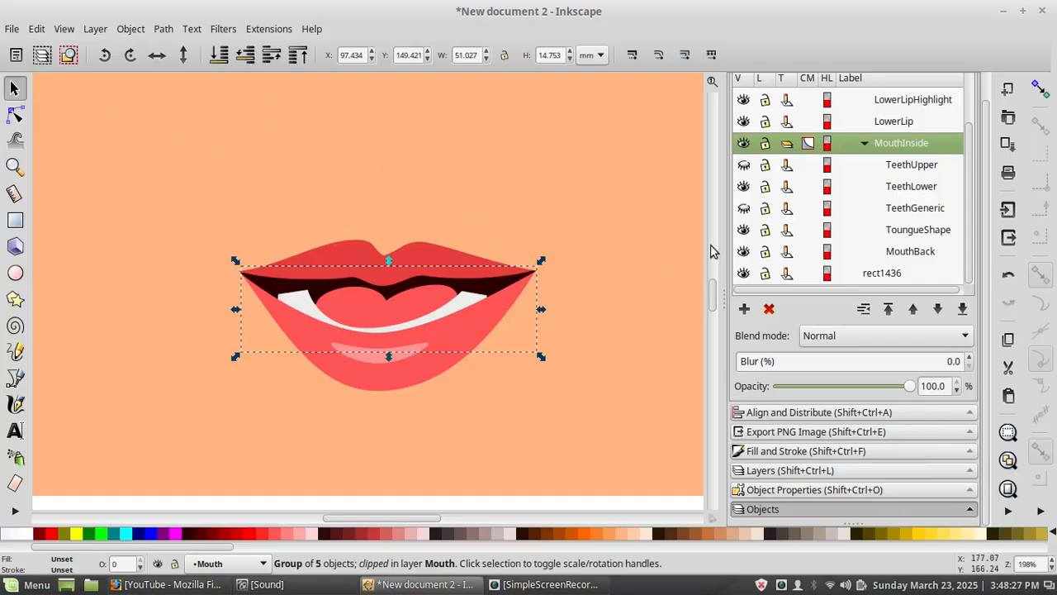
pyautogui.click(916, 164)
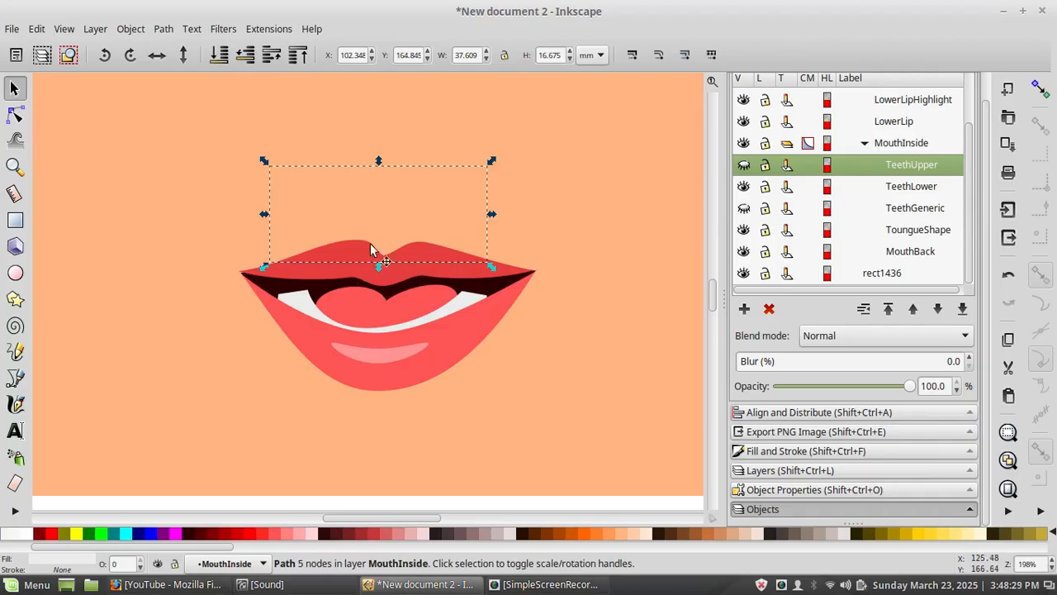
pyautogui.click(930, 187)
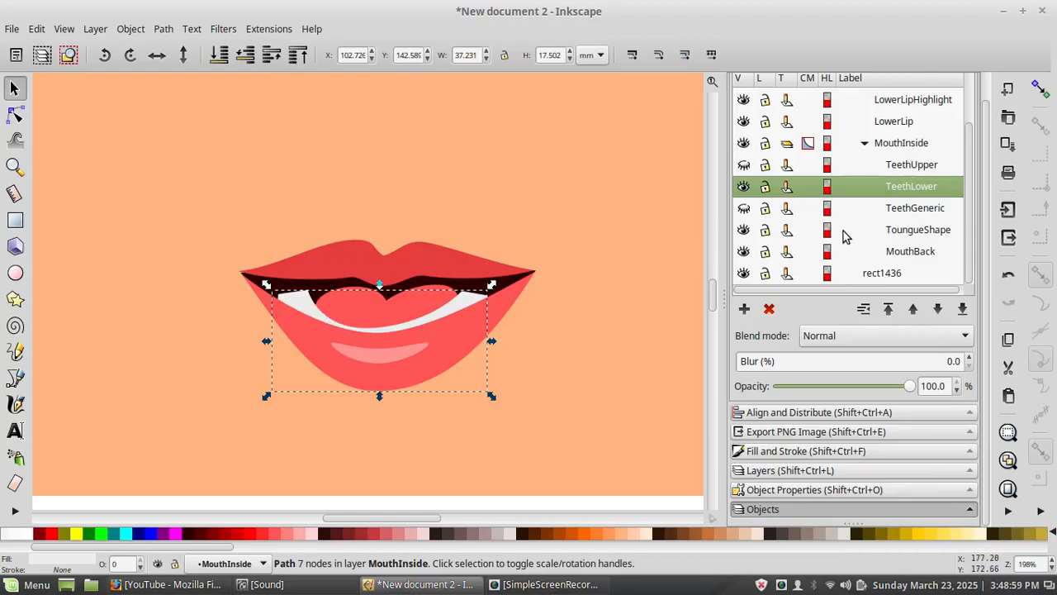
# Step: Toggle the visibility of TeethGeneric and ToungueShape to preview mouth variations, leaving TeethGeneric hidden and the tongue shown
pyautogui.click(744, 207)
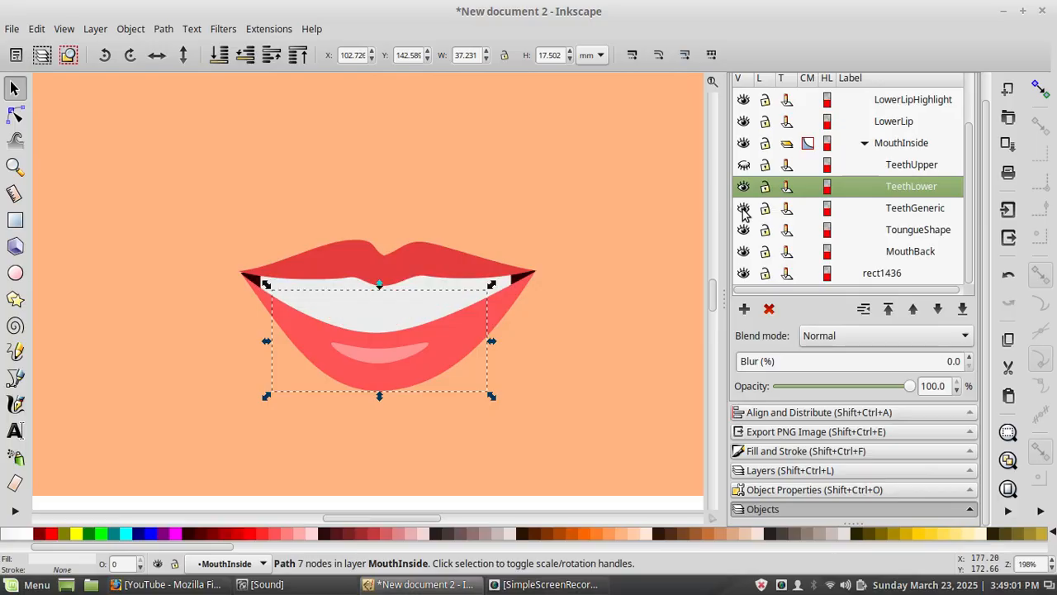
pyautogui.click(743, 207)
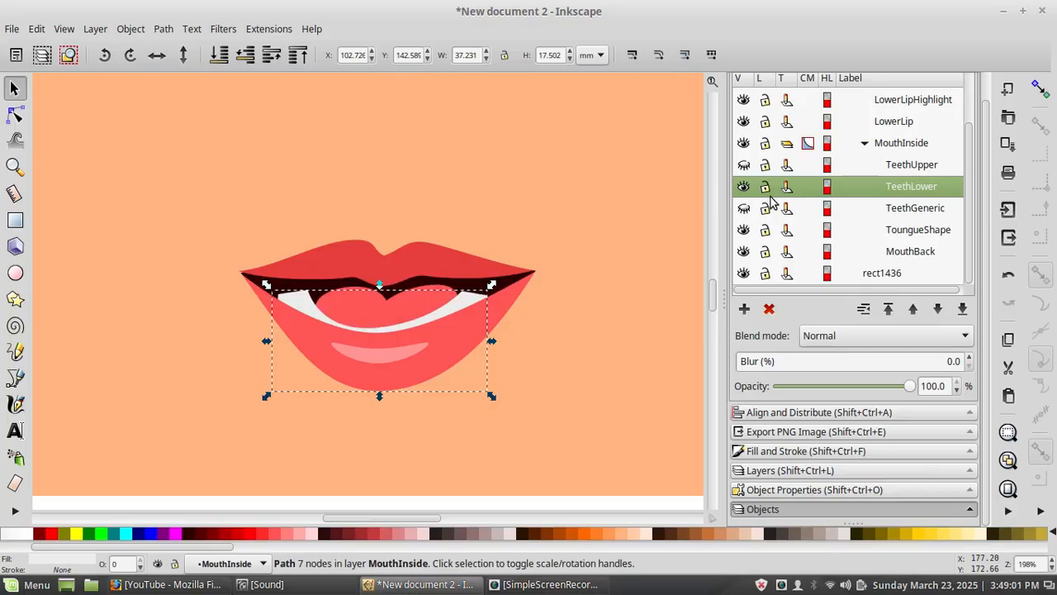
pyautogui.click(744, 229)
pyautogui.click(743, 230)
pyautogui.click(744, 230)
pyautogui.click(743, 231)
pyautogui.click(543, 585)
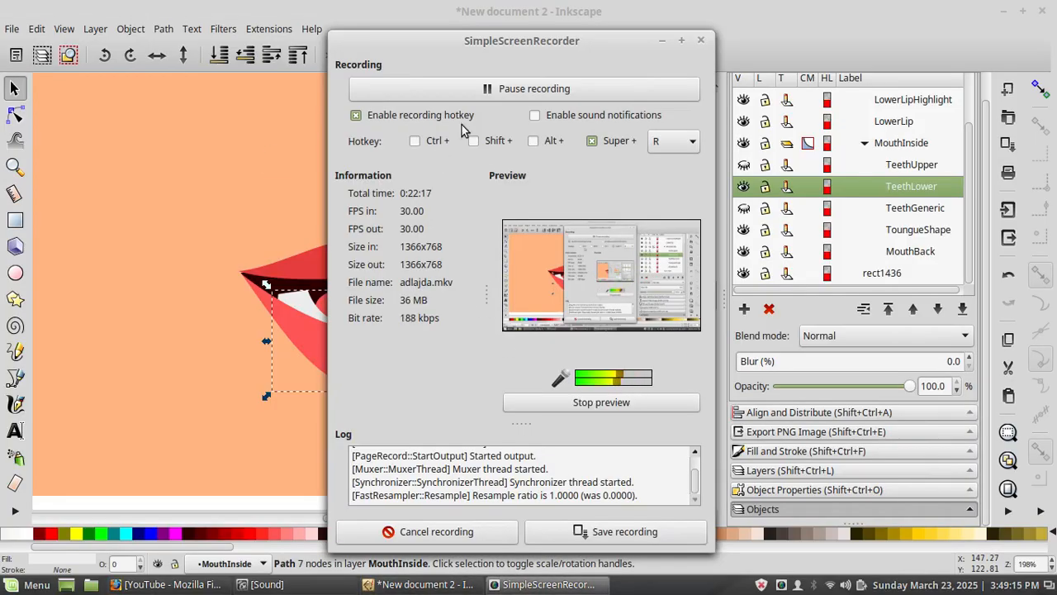